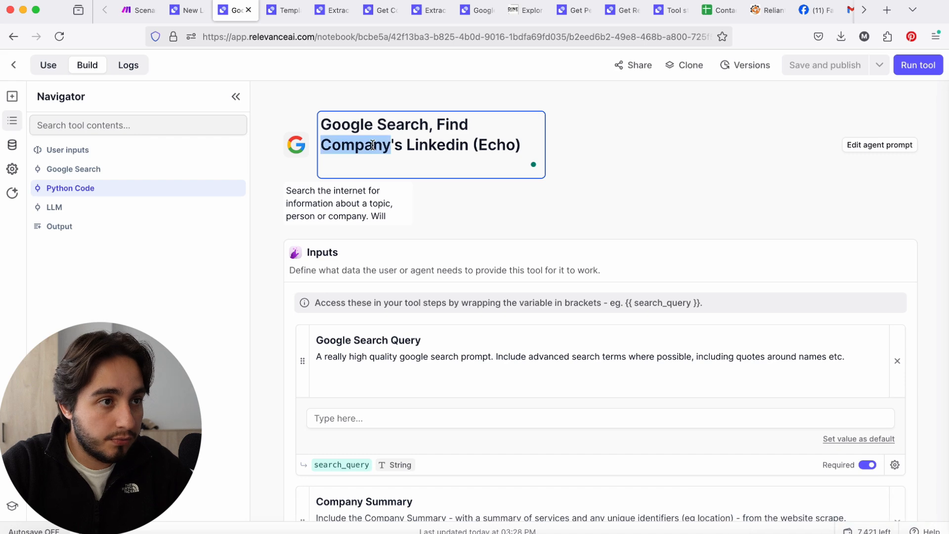
Rename the tool as "Google Search, Find Lead's Linkedin (Echo)" and expand its Python Code step
{"action": "type", "text": "Lead"}
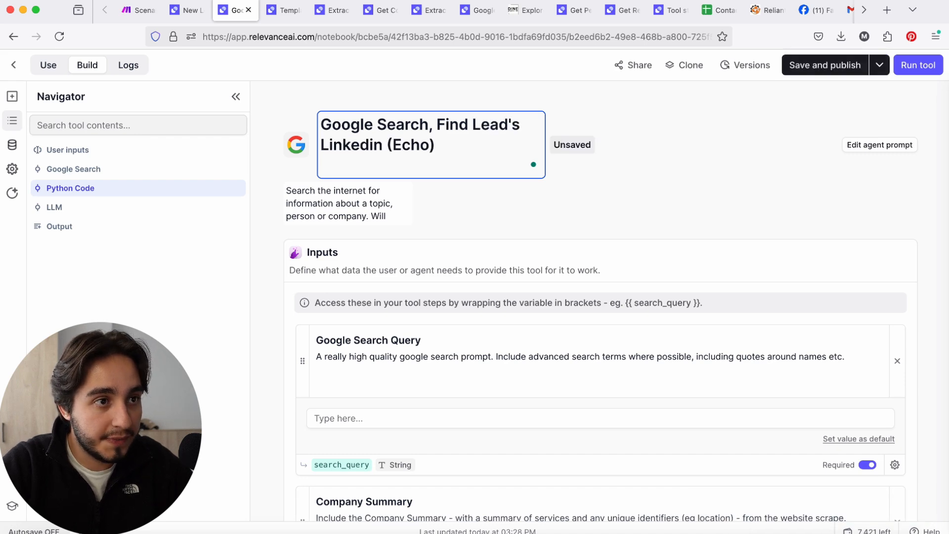
{"action": "scroll", "coordinate": [508, 180], "scroll_direction": "down", "scroll_amount": 7}
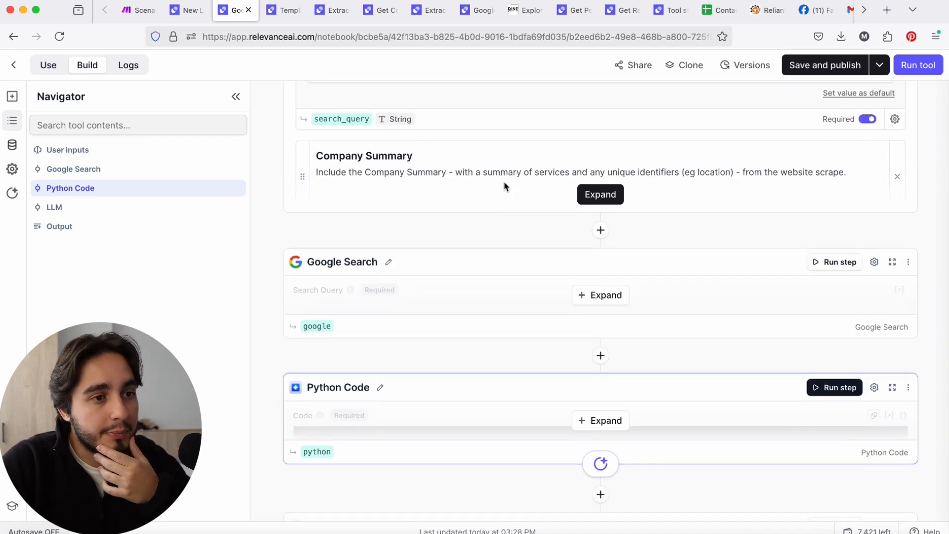
{"action": "left_click", "coordinate": [599, 421]}
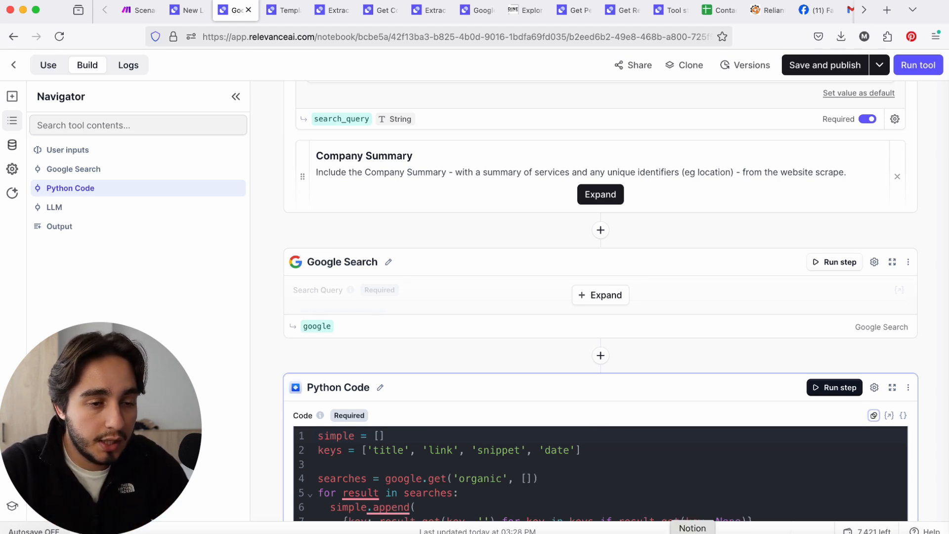
Switch to Notion, check the lead search pattern in the Relevance steps of the email agent notes, and return to the tool
{"action": "left_click", "coordinate": [692, 531]}
{"action": "scroll", "coordinate": [543, 390], "scroll_direction": "up", "scroll_amount": 8}
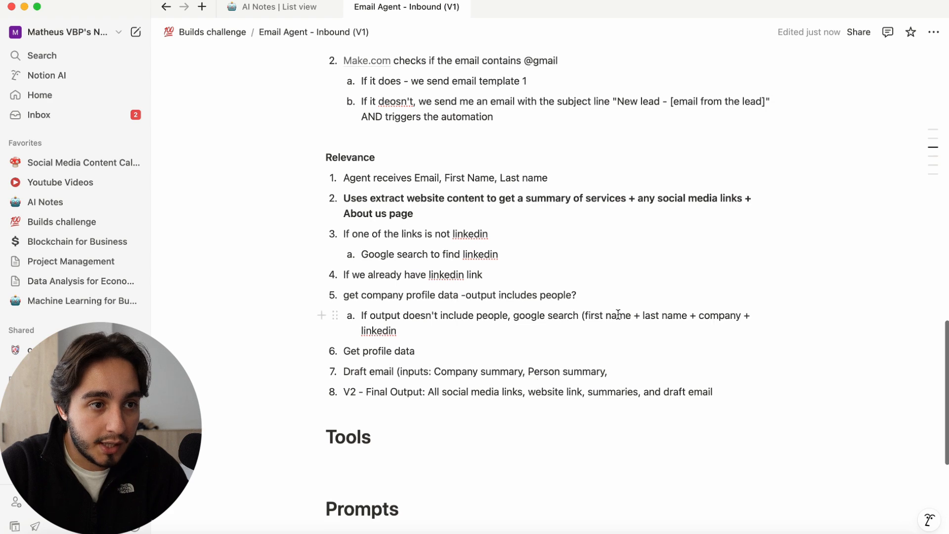
{"action": "left_click_drag", "start_coordinate": [588, 315], "coordinate": [752, 321]}
{"action": "key", "text": "super+Tab"}
In the LLM step's prompt, replace "company" with "Lead" so it asks for the Lead's LinkedIn URL
{"action": "scroll", "coordinate": [409, 274], "scroll_direction": "down", "scroll_amount": 10}
{"action": "scroll", "coordinate": [409, 273], "scroll_direction": "up", "scroll_amount": 1}
{"action": "left_click", "coordinate": [592, 239]}
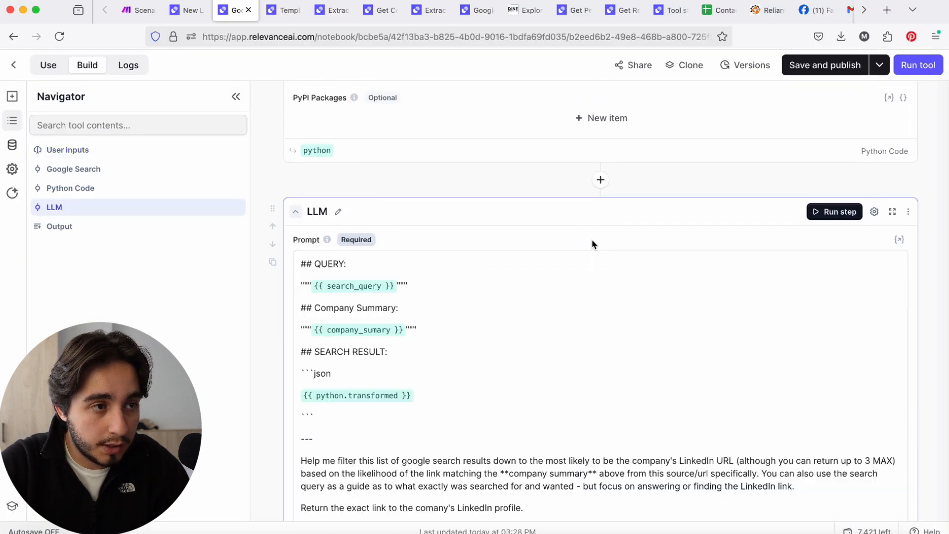
{"action": "scroll", "coordinate": [557, 299], "scroll_direction": "down", "scroll_amount": 3}
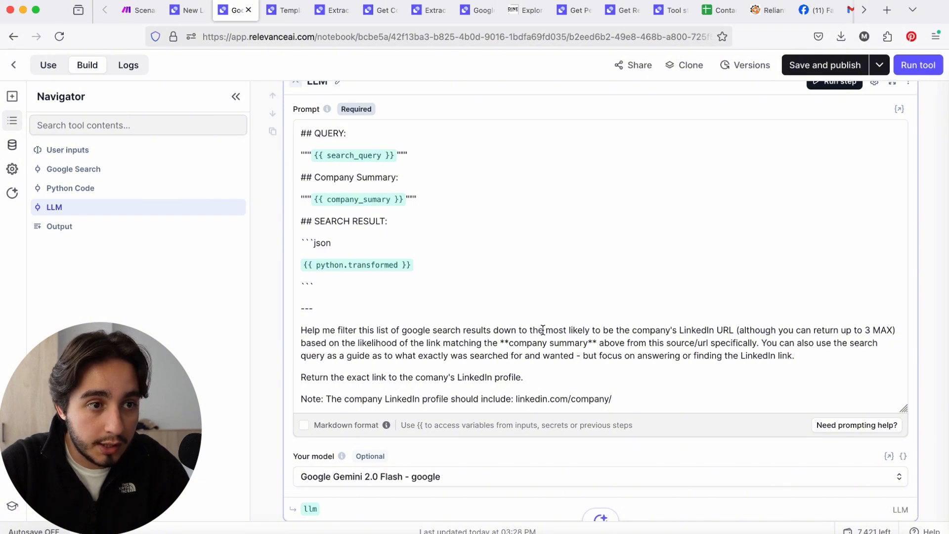
{"action": "double_click", "coordinate": [643, 331]}
{"action": "type", "text": "le"}
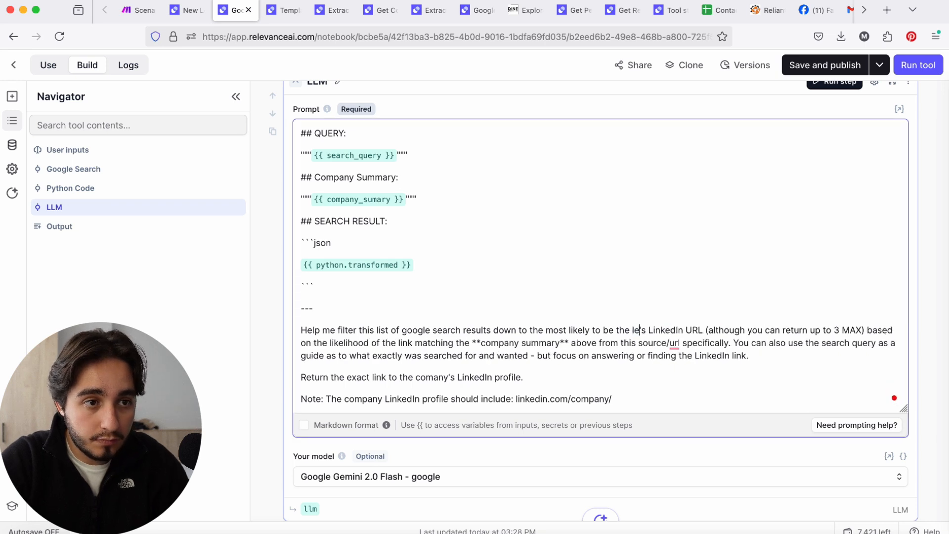
{"action": "key", "text": "BackSpace"}
{"action": "key", "text": "BackSpace"}
{"action": "type", "text": "Lea"}
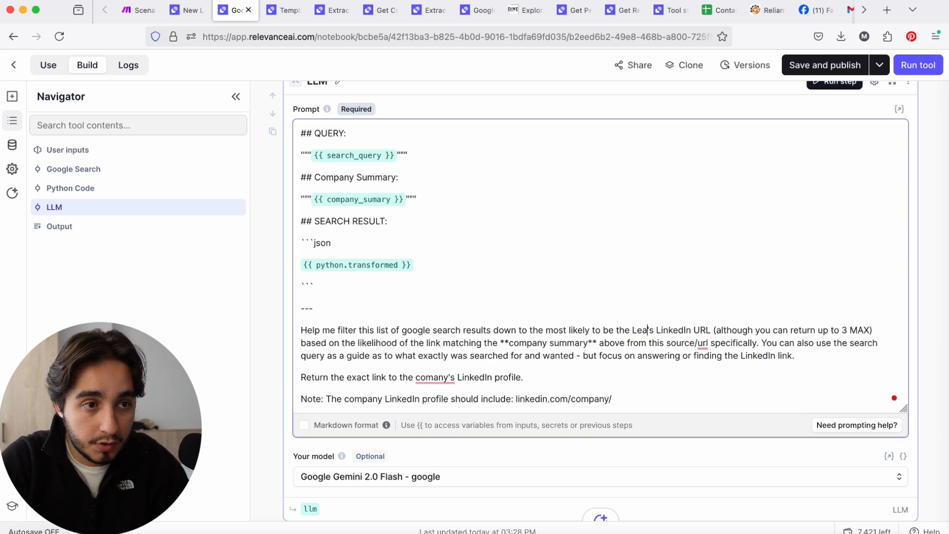
{"action": "type", "text": "d"}
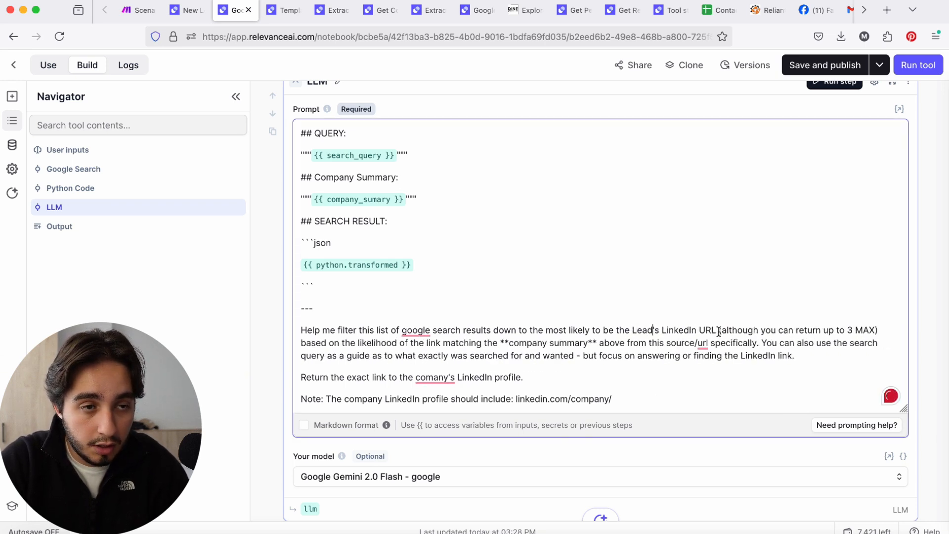
Add a text input titled First Name, with the description First Name and the variable name first_name
{"action": "scroll", "coordinate": [719, 331], "scroll_direction": "up", "scroll_amount": 15}
{"action": "left_click", "coordinate": [315, 357]}
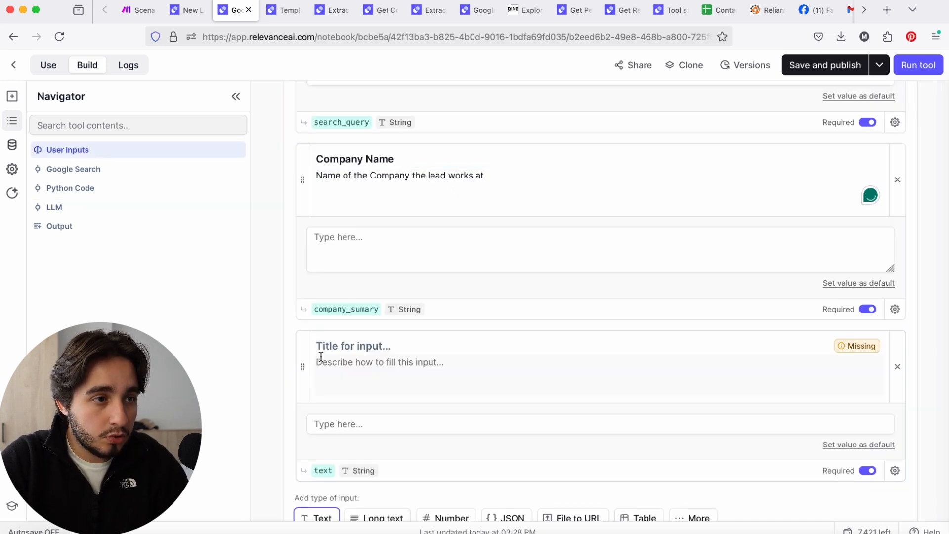
{"action": "left_click", "coordinate": [429, 343]}
{"action": "type", "text": "Firs"}
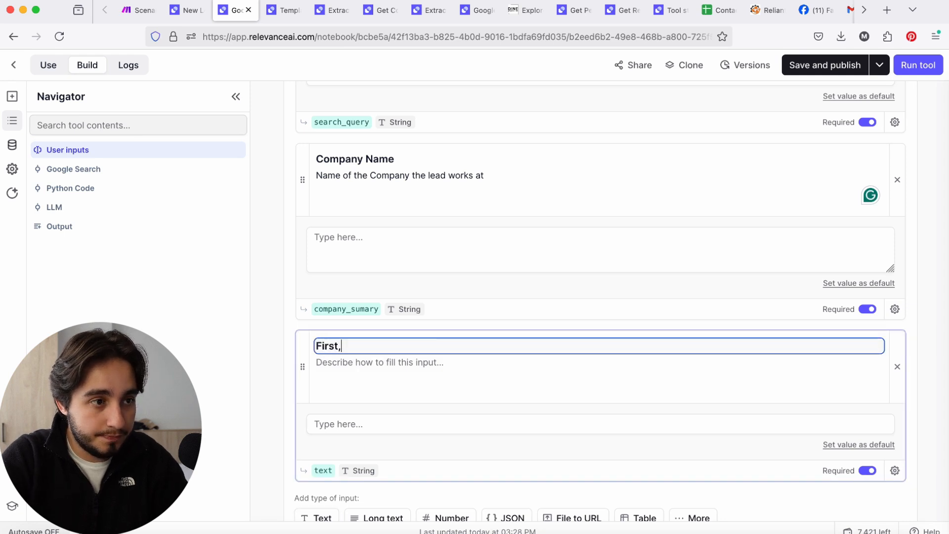
{"action": "type", "text": "t Name,"}
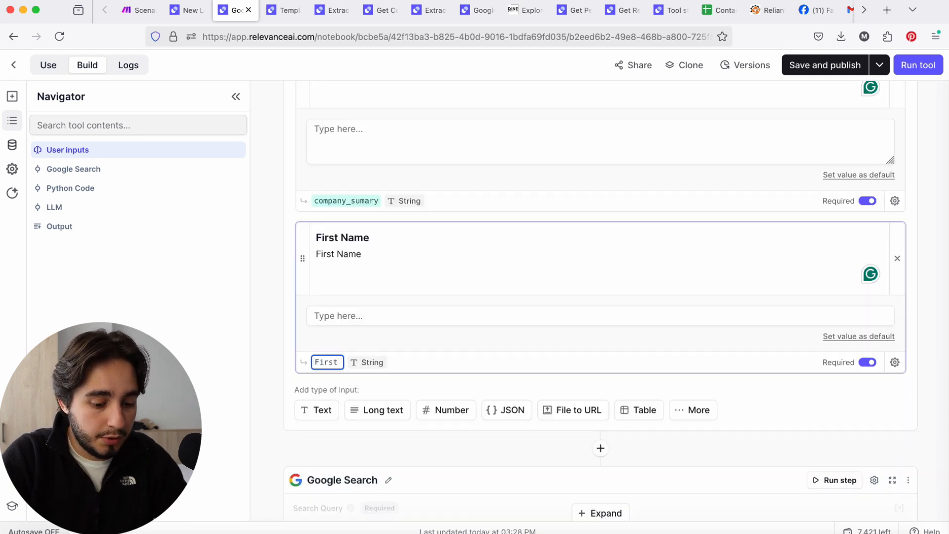
{"action": "type", "text": "_name"}
{"action": "key", "text": "BackSpace"}
{"action": "key", "text": "BackSpace"}
{"action": "key", "text": "BackSpace"}
{"action": "key", "text": "BackSpace"}
{"action": "type", "text": "Name"}
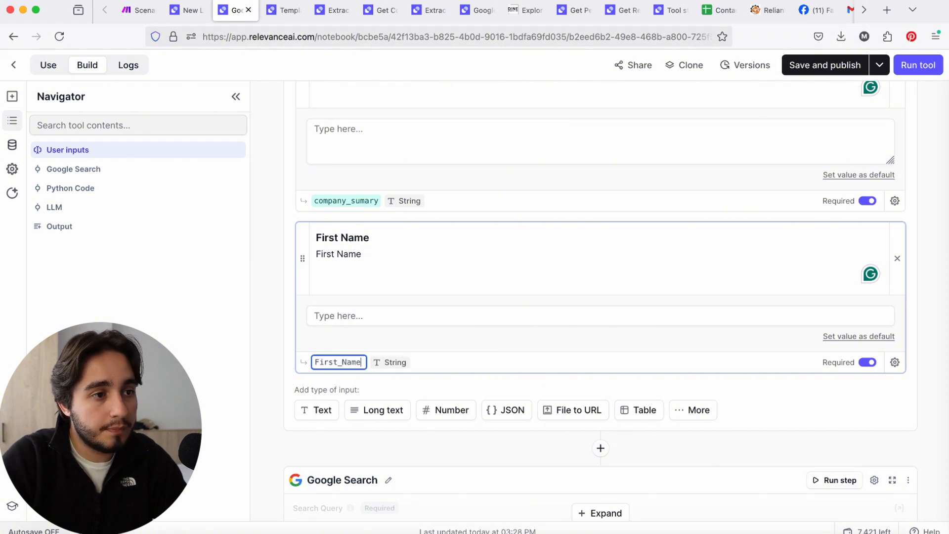
Add another text input titled Last Name, with the description "Lead's Last Name"
{"action": "left_click", "coordinate": [310, 409]}
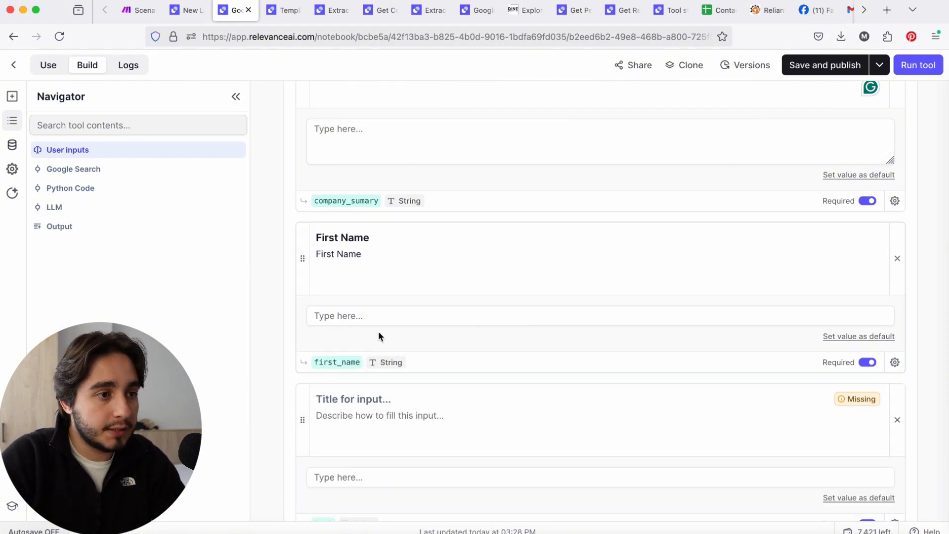
{"action": "left_click", "coordinate": [387, 401]}
{"action": "type", "text": "Last NAme"}
{"action": "key", "text": "BackSpace"}
{"action": "key", "text": "BackSpace"}
{"action": "key", "text": "BackSpace"}
{"action": "type", "text": "anme"}
{"action": "left_click", "coordinate": [380, 431]}
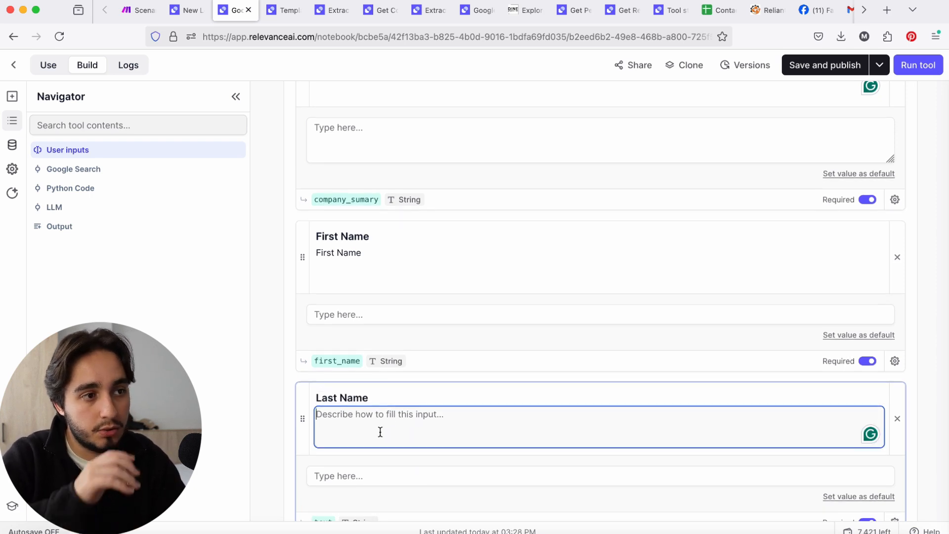
{"action": "type", "text": "LAs"}
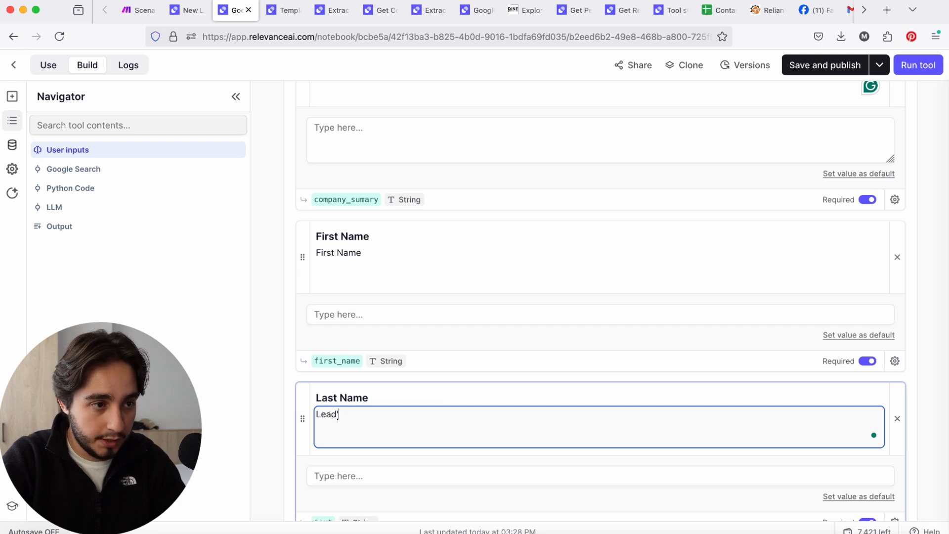
{"action": "type", "text": "d's "}
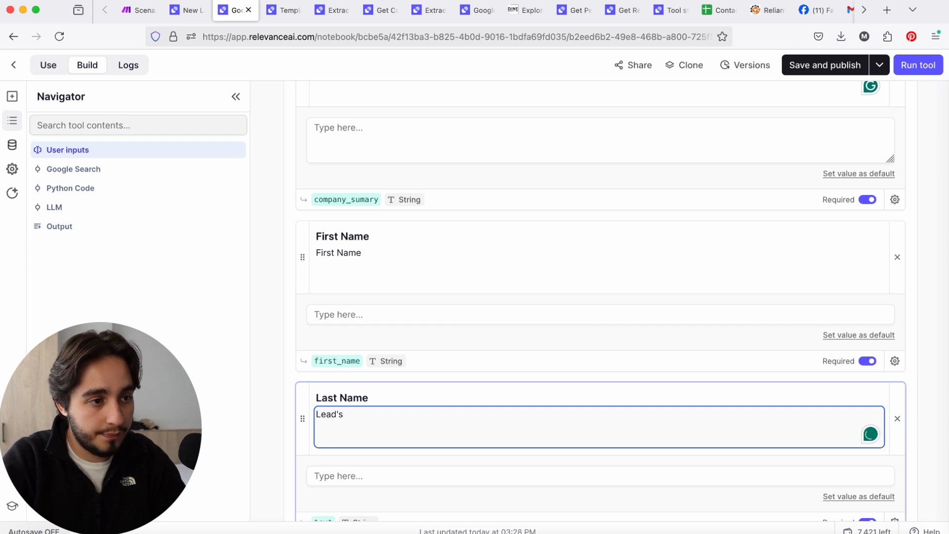
{"action": "type", "text": "Lae"}
{"action": "type", "text": "t Name"}
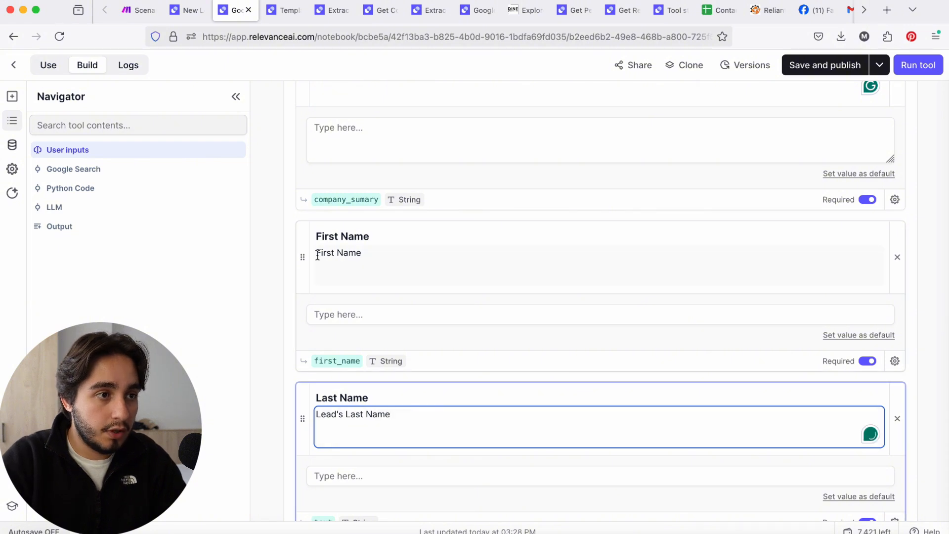
Change the First Name input's description to "Lead's First Name"
{"action": "left_click", "coordinate": [317, 255]}
{"action": "type", "text": "Lea"}
{"action": "key", "text": "BackSpace"}
{"action": "key", "text": "BackSpace"}
{"action": "type", "text": "ead's"}
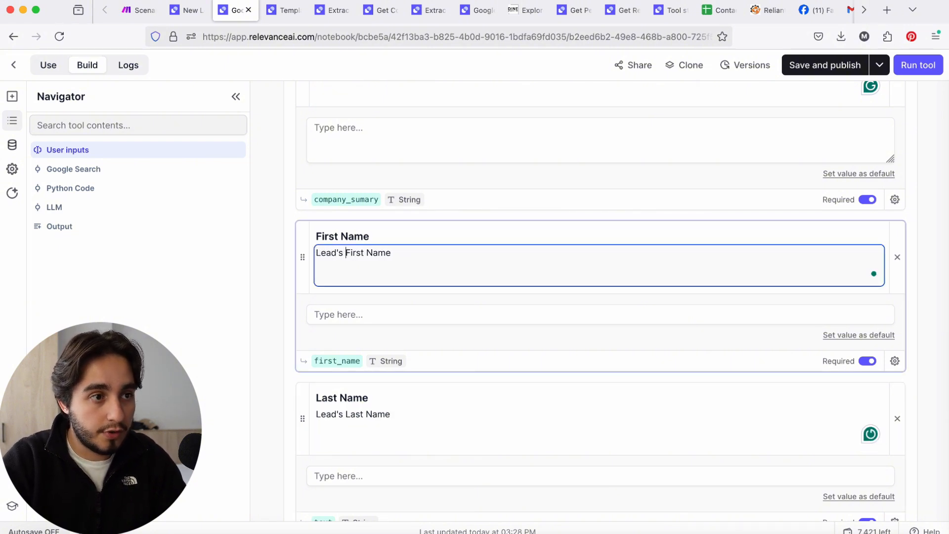
Rename the Company Name input's variable to company_name
{"action": "scroll", "coordinate": [357, 251], "scroll_direction": "up", "scroll_amount": 1}
{"action": "scroll", "coordinate": [357, 251], "scroll_direction": "up", "scroll_amount": 4}
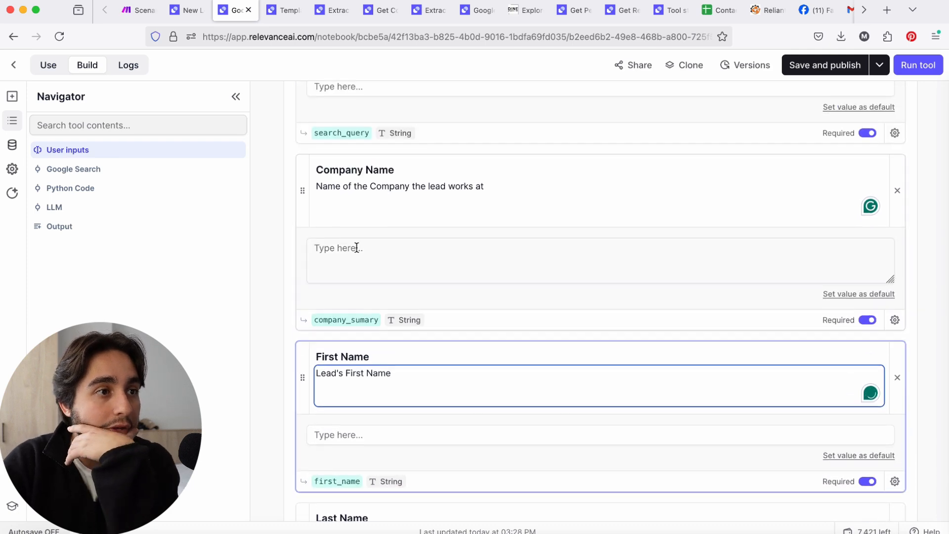
{"action": "scroll", "coordinate": [354, 246], "scroll_direction": "up", "scroll_amount": 7}
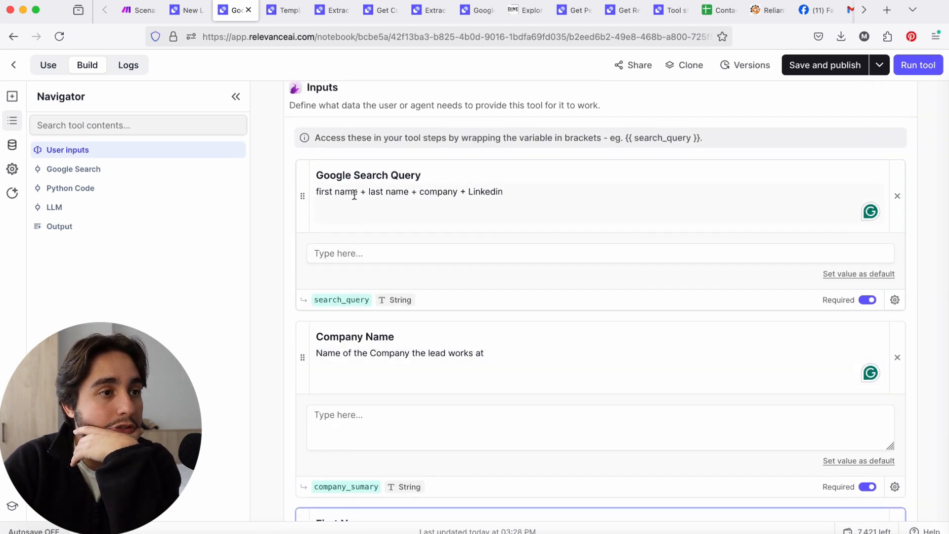
{"action": "scroll", "coordinate": [340, 181], "scroll_direction": "down", "scroll_amount": 20}
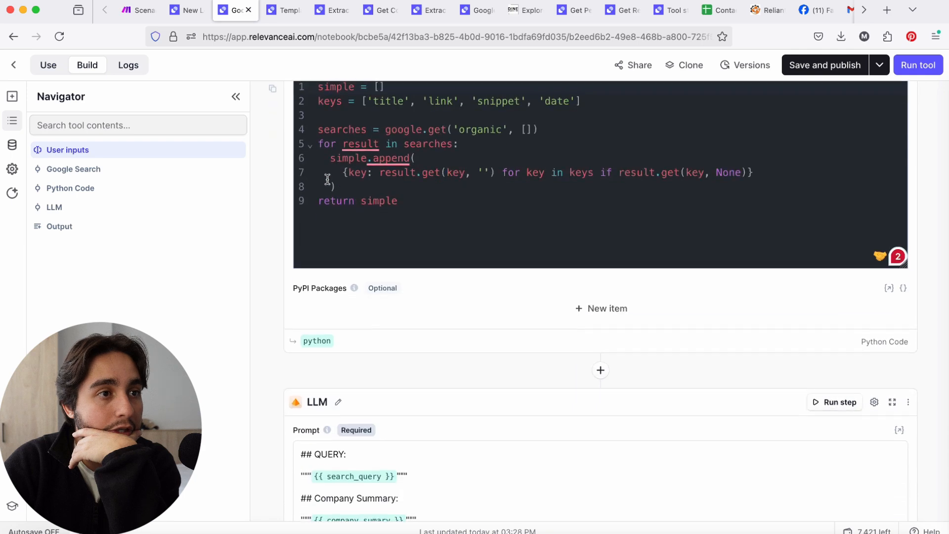
{"action": "scroll", "coordinate": [374, 238], "scroll_direction": "down", "scroll_amount": 9}
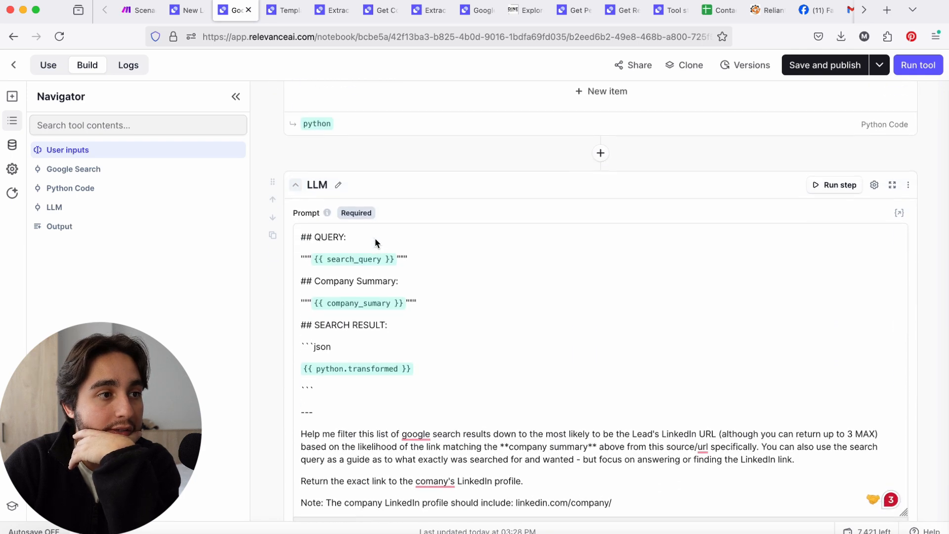
{"action": "left_click", "coordinate": [423, 303]}
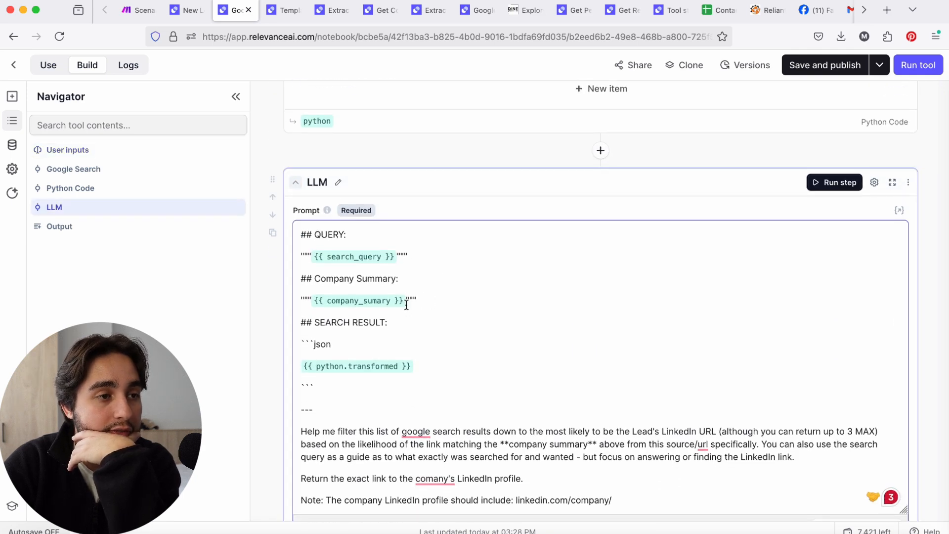
{"action": "scroll", "coordinate": [406, 305], "scroll_direction": "up", "scroll_amount": 20}
{"action": "scroll", "coordinate": [406, 304], "scroll_direction": "down", "scroll_amount": 2}
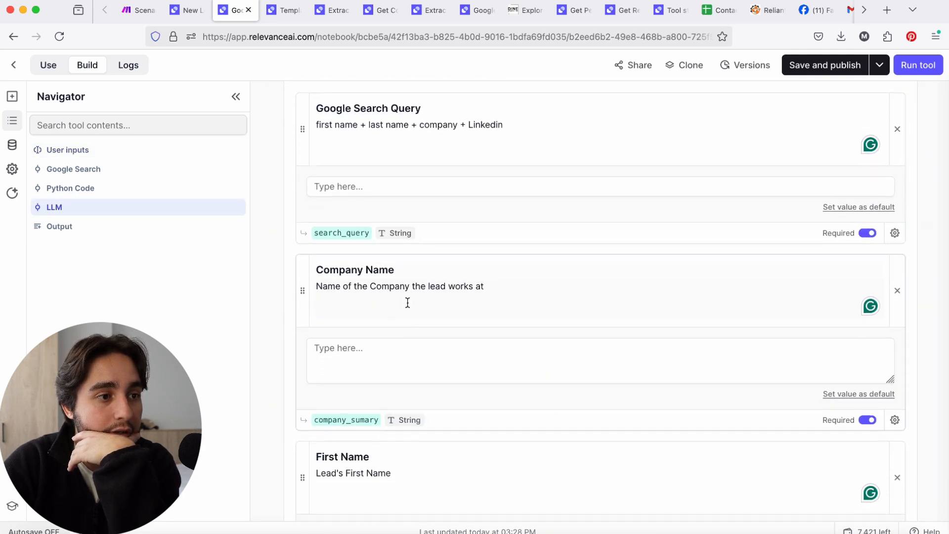
{"action": "left_click", "coordinate": [373, 419]}
{"action": "key", "text": "BackSpace"}
{"action": "key", "text": "BackSpace"}
{"action": "key", "text": "BackSpace"}
{"action": "key", "text": "BackSpace"}
{"action": "key", "text": "BackSpace"}
{"action": "key", "text": "BackSpace"}
{"action": "type", "text": "name"}
{"action": "key", "text": "Return"}
Replace the Company Summary heading in the LLM prompt with "Inuts"
{"action": "scroll", "coordinate": [435, 403], "scroll_direction": "down", "scroll_amount": 10}
{"action": "scroll", "coordinate": [433, 403], "scroll_direction": "down", "scroll_amount": 15}
{"action": "scroll", "coordinate": [440, 405], "scroll_direction": "up", "scroll_amount": 10}
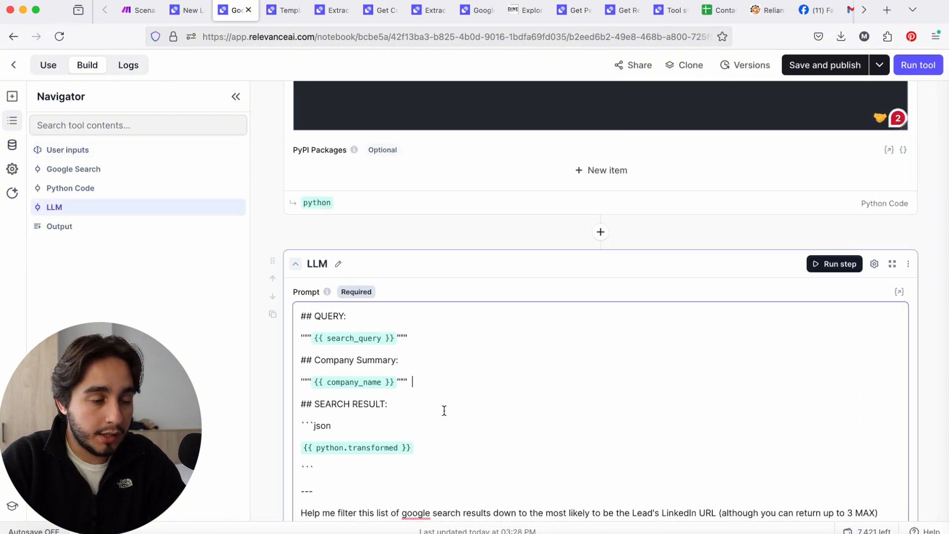
{"action": "double_click", "coordinate": [385, 359]}
{"action": "type", "text": "Name"}
{"action": "left_click_drag", "start_coordinate": [313, 359], "coordinate": [383, 365]}
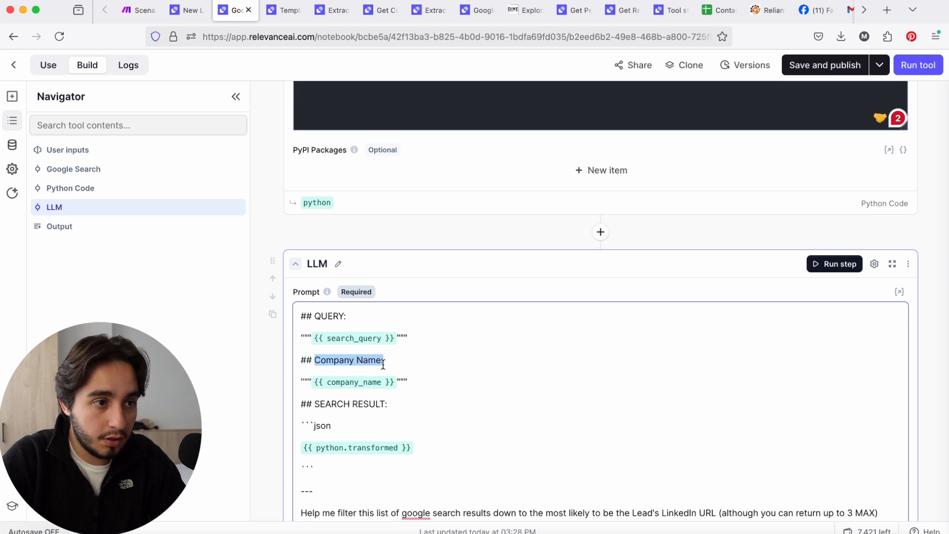
{"action": "type", "text": "Inut"}
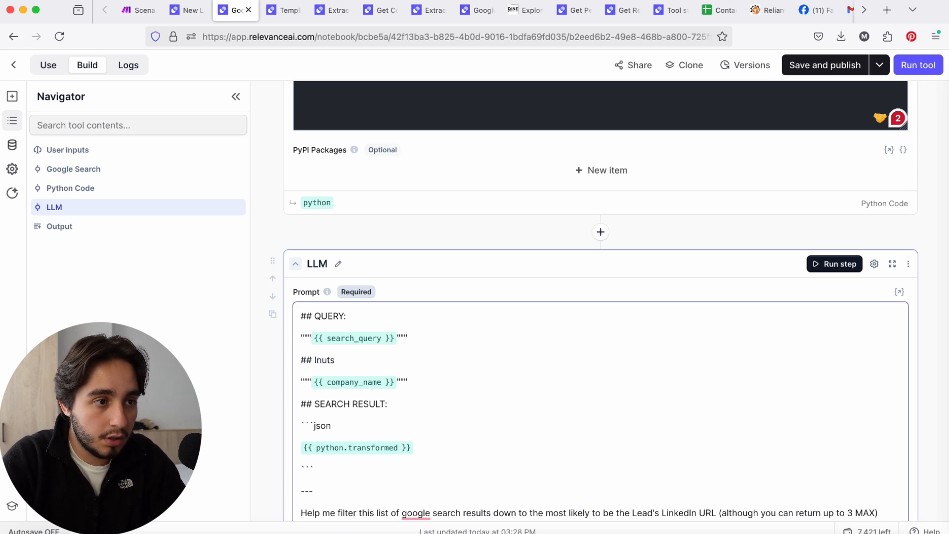
{"action": "type", "text": "s"}
Add a "**Company Name**" label line above the company_name variable in the LLM prompt
{"action": "key", "text": "Return"}
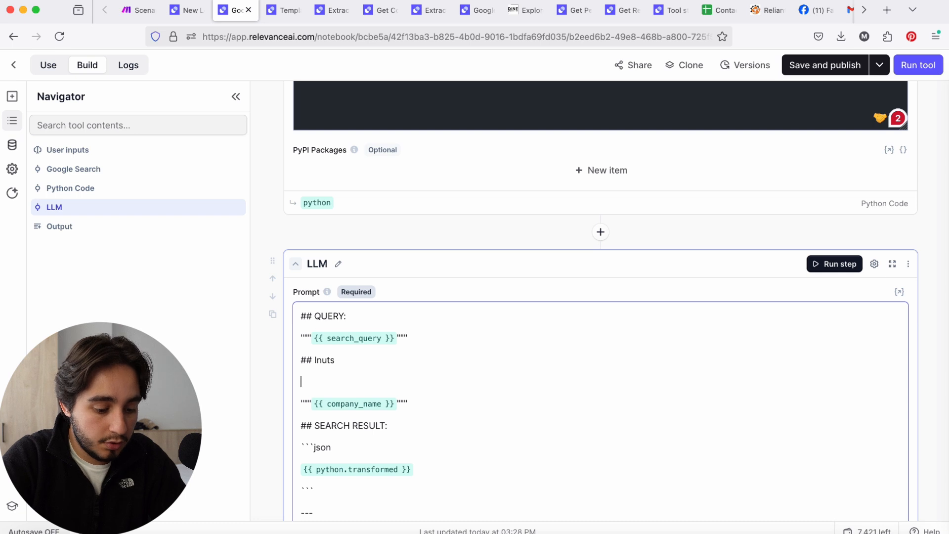
{"action": "type", "text": "**Company"}
{"action": "key", "text": "BackSpace"}
{"action": "key", "text": "BackSpace"}
{"action": "key", "text": "BackSpace"}
{"action": "key", "text": "BackSpace"}
{"action": "key", "text": "BackSpace"}
{"action": "key", "text": "BackSpace"}
{"action": "type", "text": "ompany Name**"}
{"action": "key", "text": "Down"}
Add a "**First Name**" label below the company_name line and insert the first_name variable beneath it
{"action": "key", "text": "Return"}
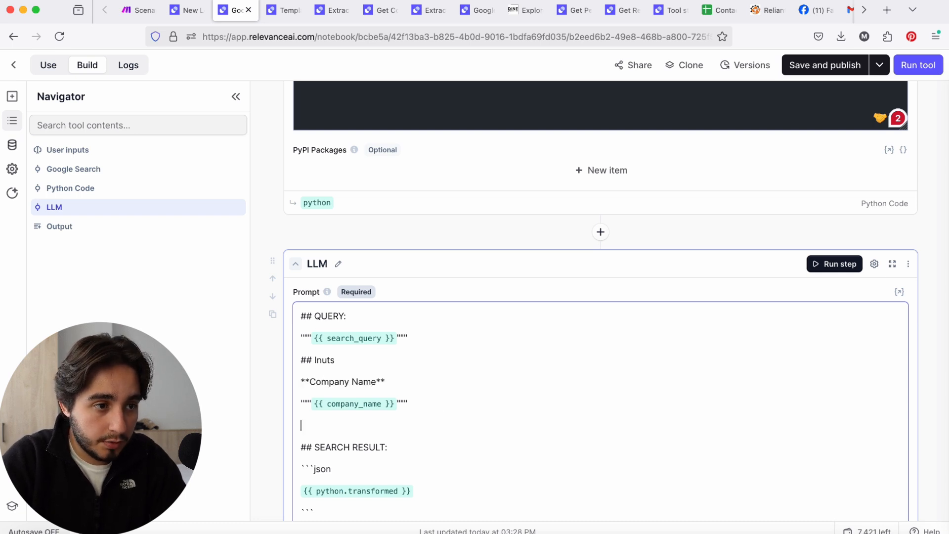
{"action": "type", "text": "**First Name**"}
{"action": "key", "text": "Return"}
{"action": "type", "text": "{"}
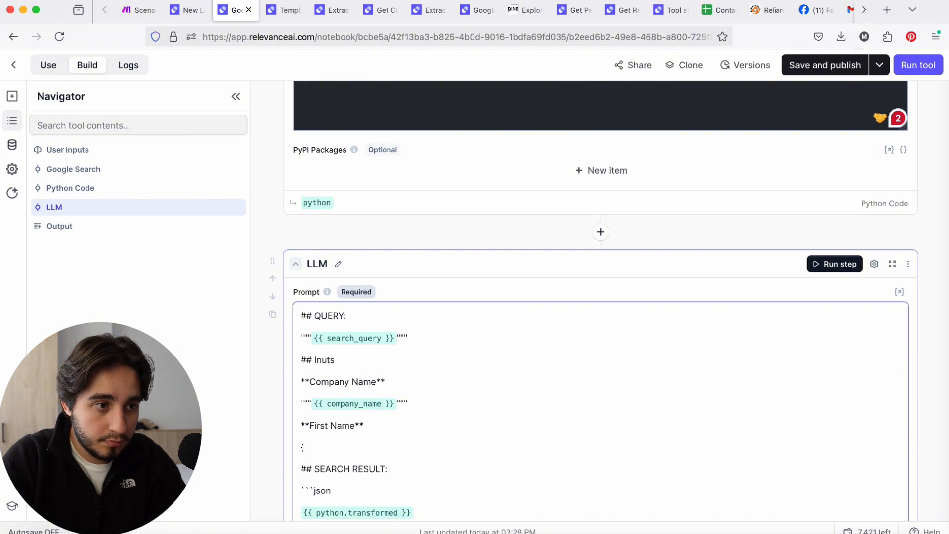
{"action": "type", "text": "{ fir"}
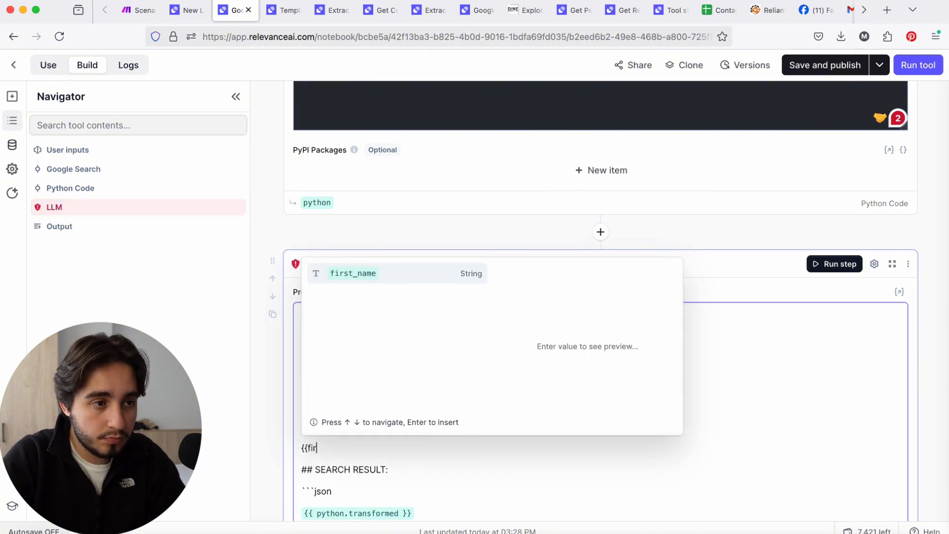
{"action": "type", "text": "st"}
{"action": "left_click", "coordinate": [392, 278]}
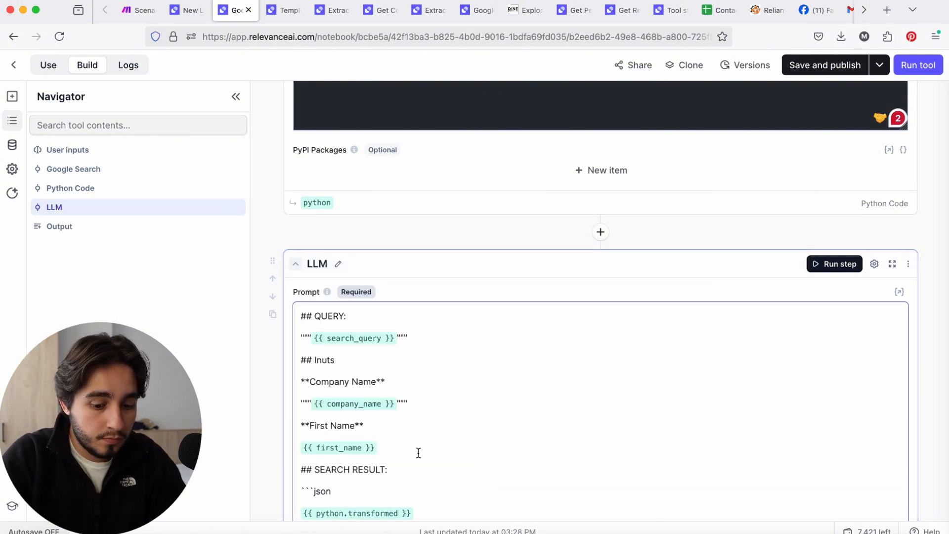
Add a "**Last Name**" label line below the first_name variable in the LLM prompt
{"action": "key", "text": "Return"}
{"action": "type", "text": "**Last Name**"}
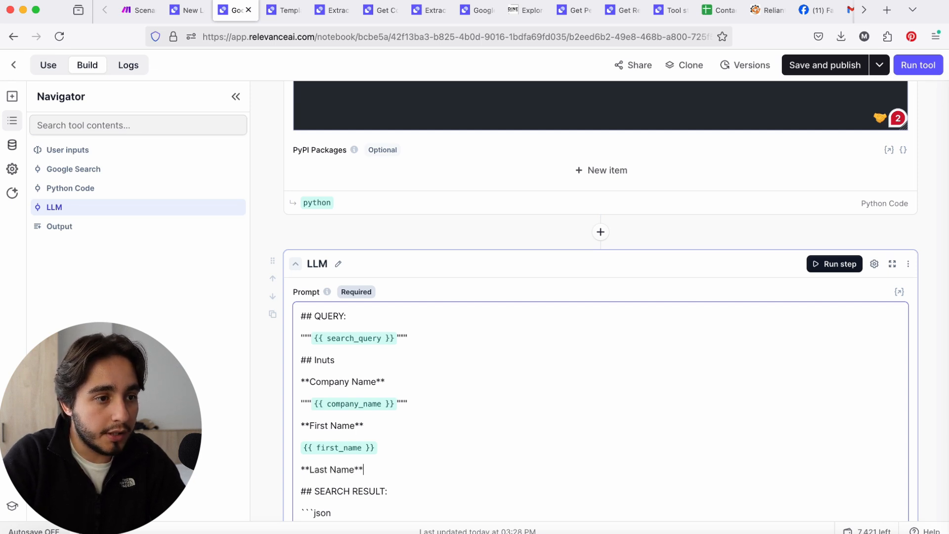
Insert the text variable on a new line beneath the Last Name label in the LLM prompt
{"action": "key", "text": "Return"}
{"action": "type", "text": "{{"}
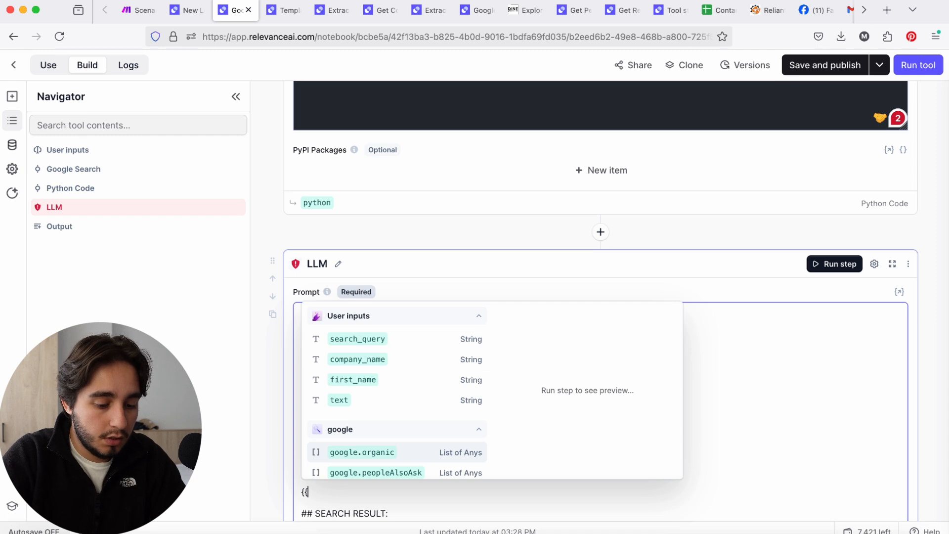
{"action": "type", "text": "Last"}
{"action": "key", "text": "BackSpace"}
{"action": "key", "text": "BackSpace"}
{"action": "key", "text": "BackSpace"}
{"action": "key", "text": "BackSpace"}
{"action": "type", "text": "last"}
{"action": "key", "text": "BackSpace"}
{"action": "key", "text": "BackSpace"}
{"action": "key", "text": "BackSpace"}
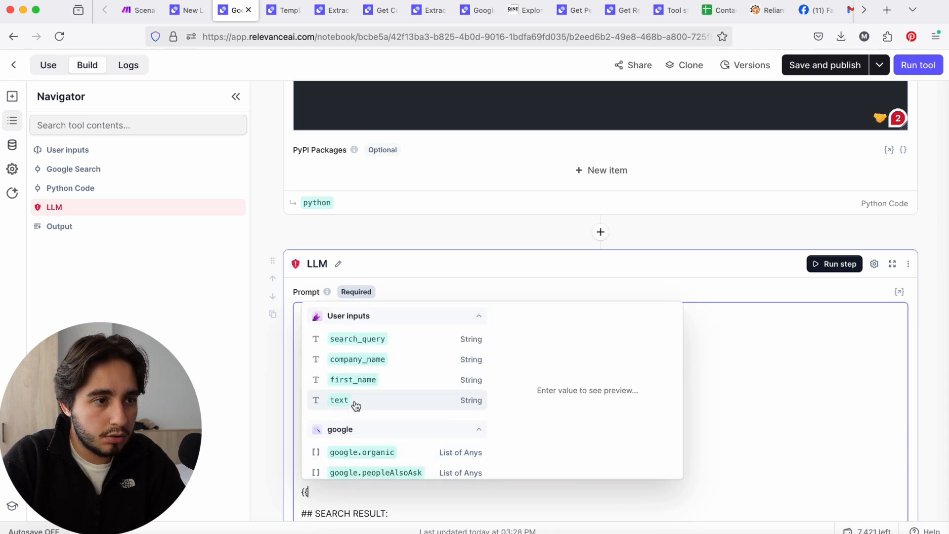
{"action": "left_click", "coordinate": [726, 398]}
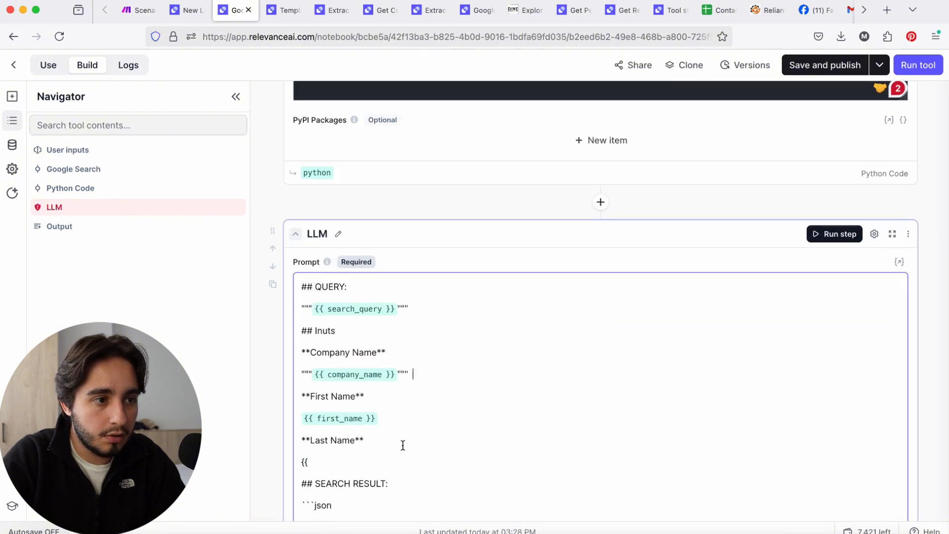
{"action": "left_click", "coordinate": [392, 460]}
{"action": "type", "text": "ttex"}
{"action": "key", "text": "Return"}
Rename the Last Name input's variable to last_name
{"action": "scroll", "coordinate": [427, 406], "scroll_direction": "up", "scroll_amount": 20}
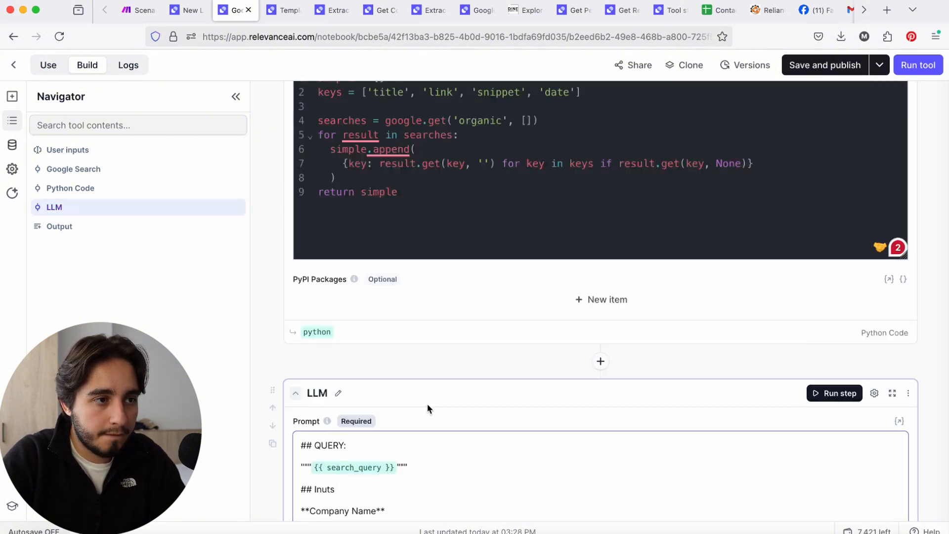
{"action": "double_click", "coordinate": [323, 373]}
{"action": "key", "text": "BackSpace"}
{"action": "type", "text": "las"}
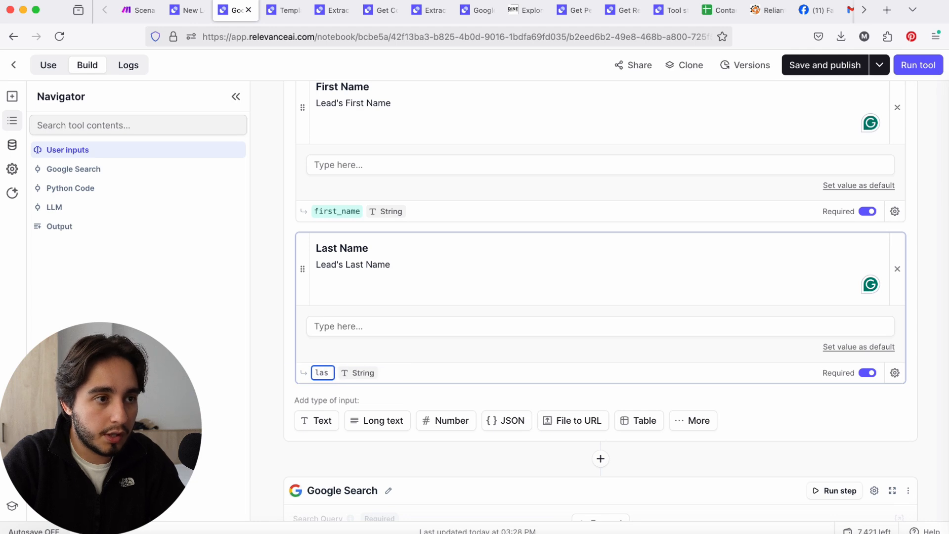
{"action": "type", "text": "t_name"}
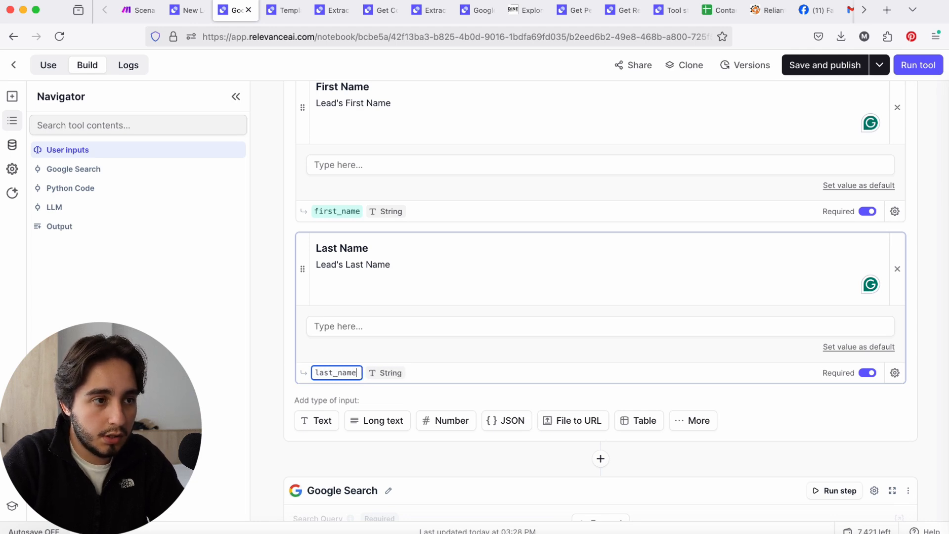
Replace "company summary" with "Inputs" in the LLM prompt's instruction for filtering the Google search results
{"action": "scroll", "coordinate": [511, 428], "scroll_direction": "down", "scroll_amount": 10}
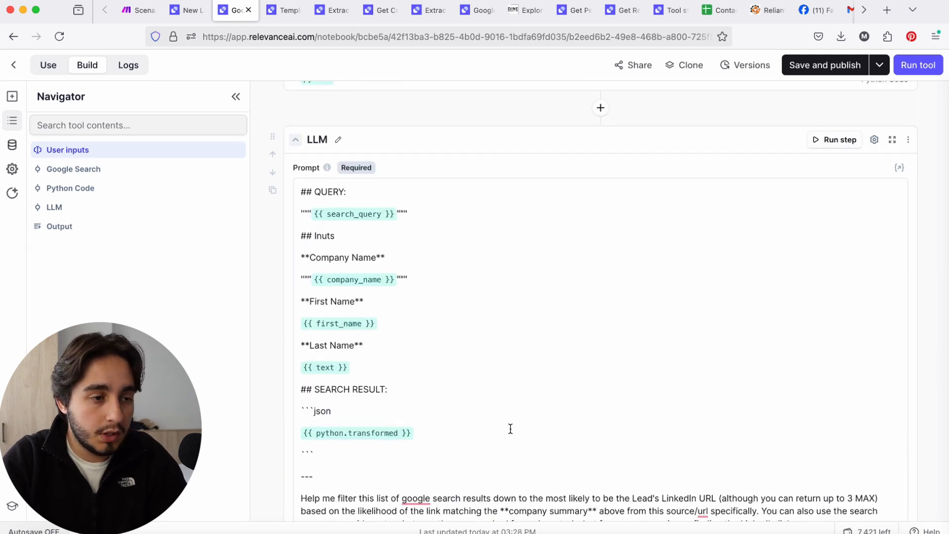
{"action": "scroll", "coordinate": [504, 429], "scroll_direction": "down", "scroll_amount": 4}
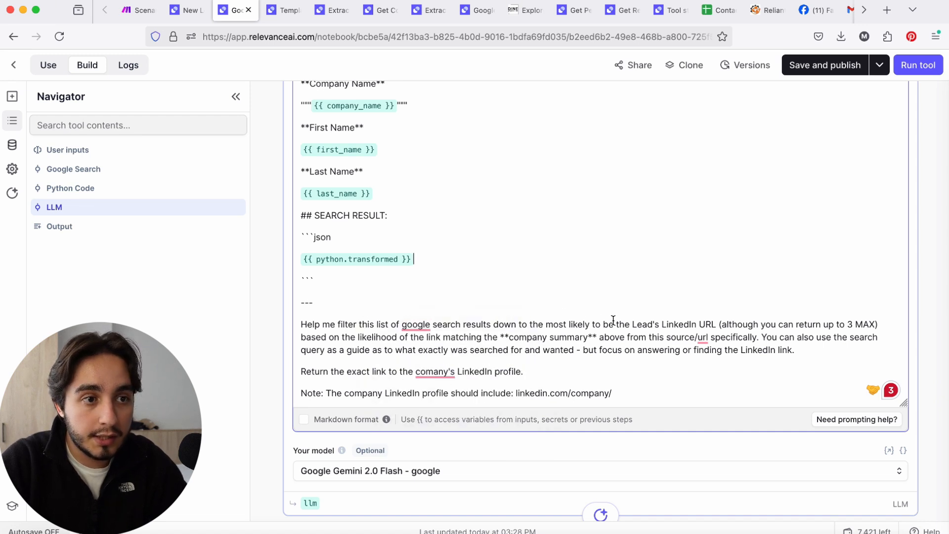
{"action": "left_click_drag", "start_coordinate": [630, 325], "coordinate": [701, 326]}
{"action": "left_click", "coordinate": [700, 323]}
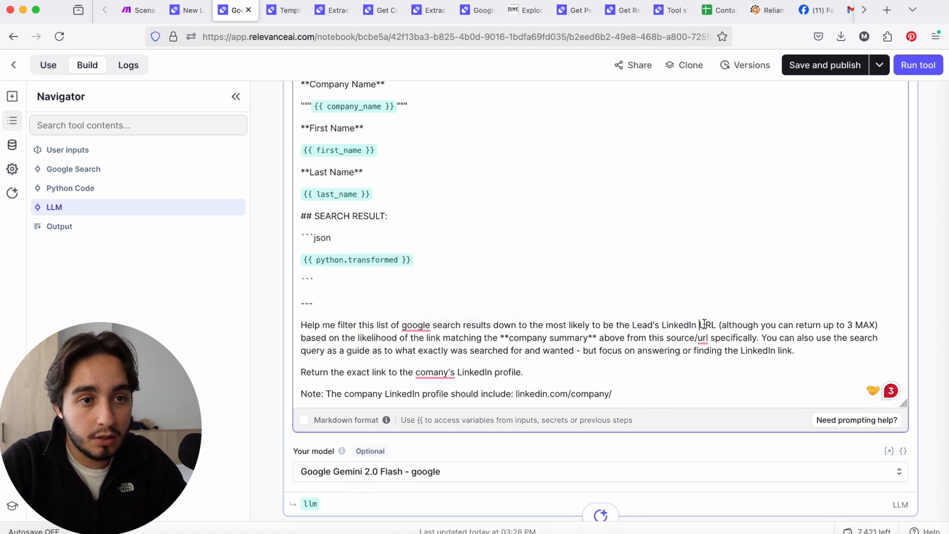
{"action": "left_click", "coordinate": [718, 324]}
{"action": "key", "text": "shift+super+Left"}
{"action": "left_click", "coordinate": [922, 324], "text": "shift"}
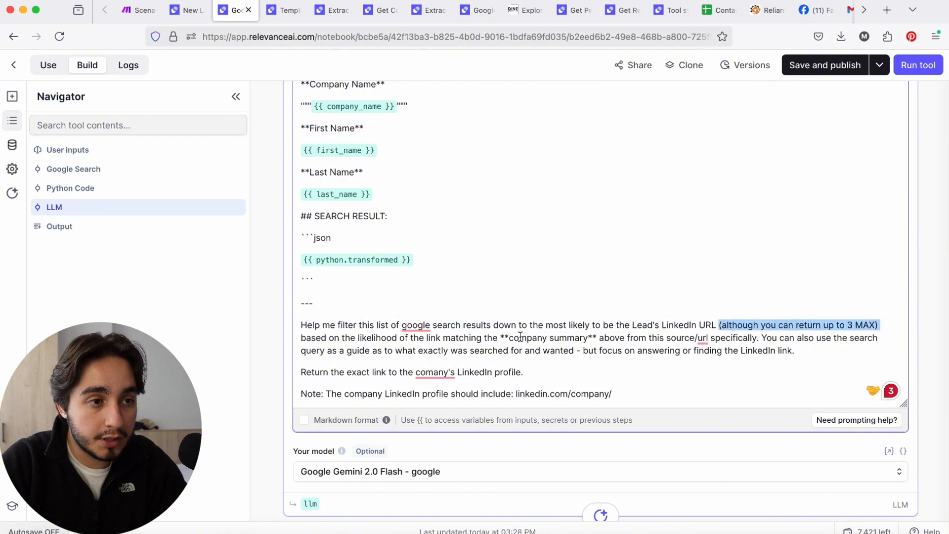
{"action": "left_click_drag", "start_coordinate": [509, 338], "coordinate": [707, 339]}
{"action": "type", "text": "Inputs"}
{"action": "left_click", "coordinate": [722, 350]}
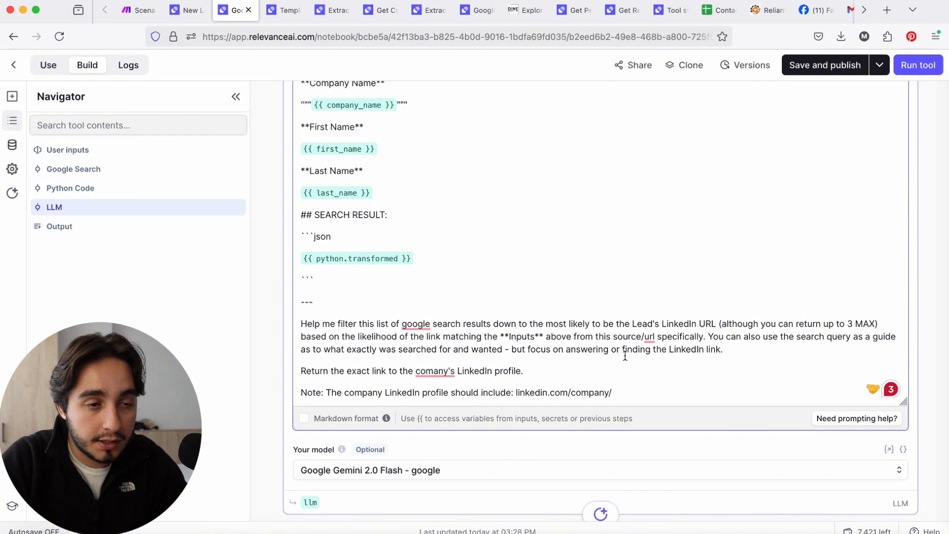
Change "comany's" to "Lead's" in the prompt's return-link line and delete the note wording about the company LinkedIn profile
{"action": "double_click", "coordinate": [432, 371]}
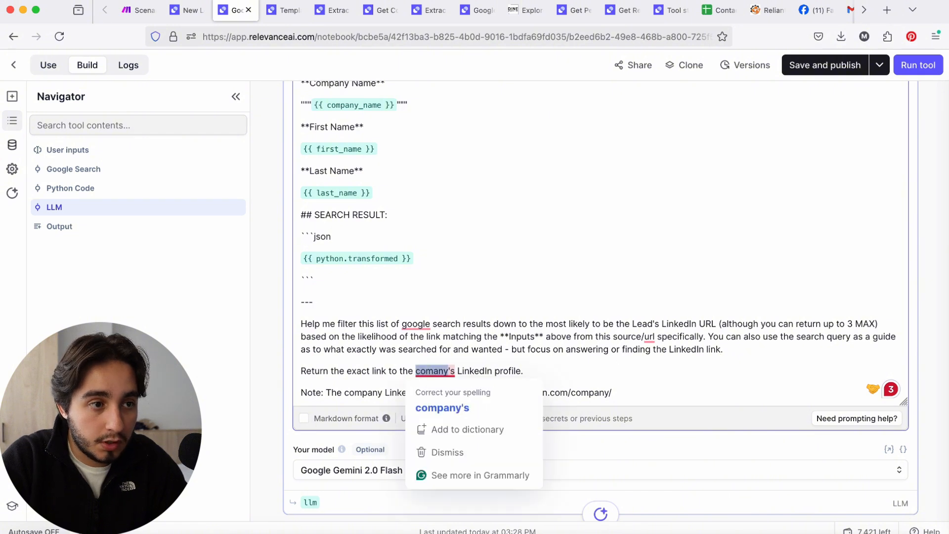
{"action": "type", "text": "Leads"}
{"action": "key", "text": "BackSpace"}
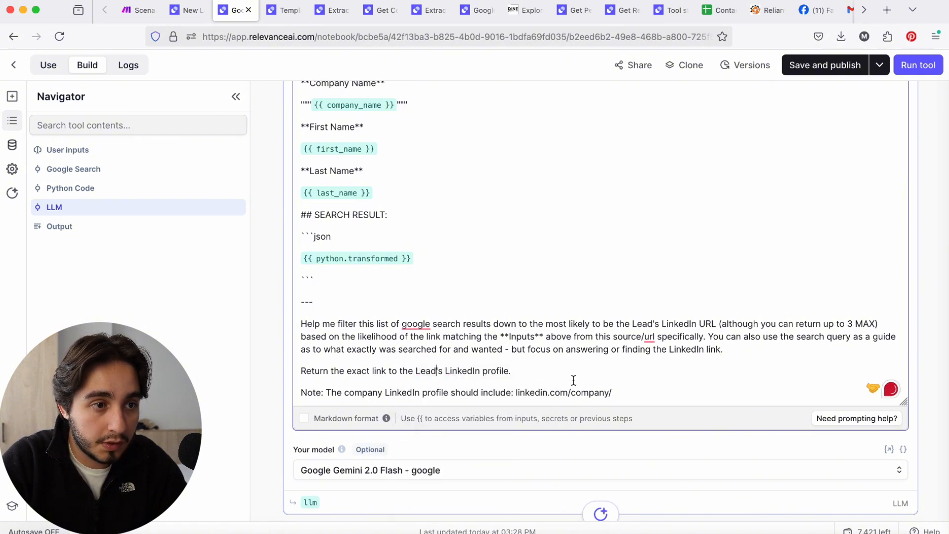
{"action": "left_click_drag", "start_coordinate": [514, 392], "coordinate": [291, 392]}
{"action": "key", "text": "BackSpace"}
Rewrite the tool description as "Search the internet for the Linkedin of a person. Will look at google results and identify the lead's linkedin."
{"action": "scroll", "coordinate": [572, 195], "scroll_direction": "up", "scroll_amount": 15}
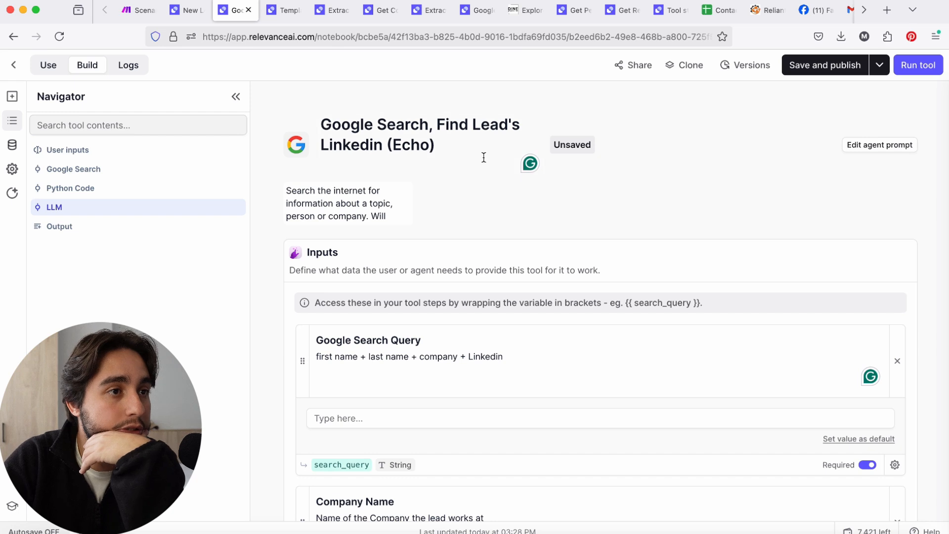
{"action": "left_click", "coordinate": [484, 157]}
{"action": "scroll", "coordinate": [368, 211], "scroll_direction": "down", "scroll_amount": 3}
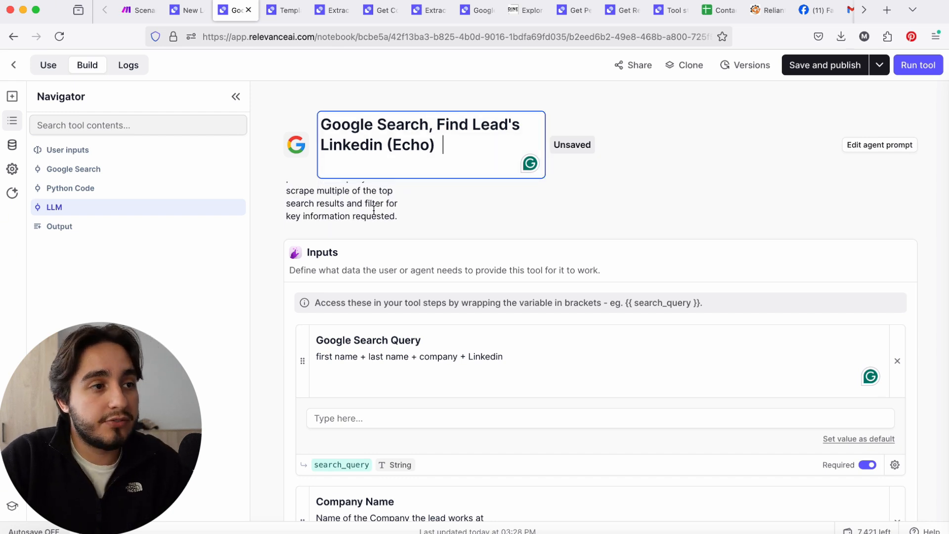
{"action": "scroll", "coordinate": [374, 210], "scroll_direction": "up", "scroll_amount": 3}
{"action": "left_click", "coordinate": [386, 212]}
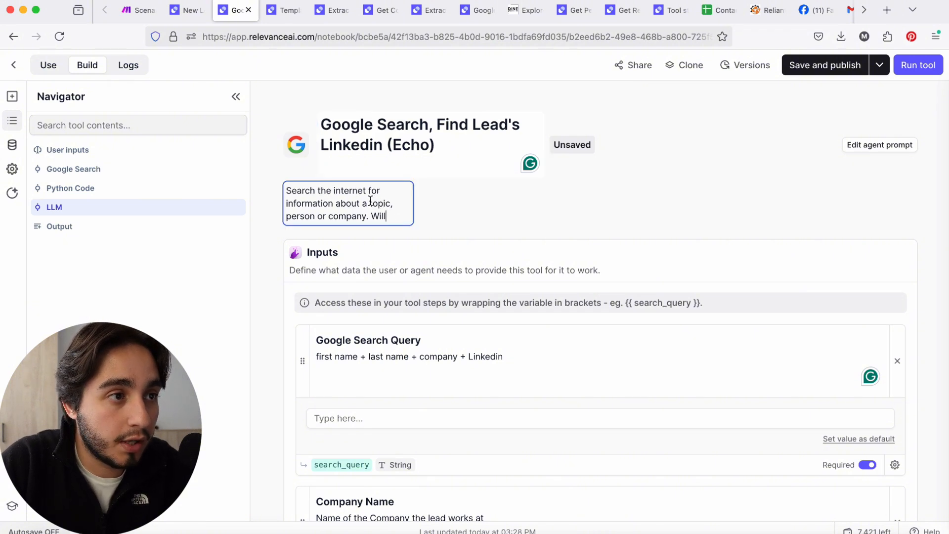
{"action": "left_click_drag", "start_coordinate": [395, 202], "coordinate": [249, 195]}
{"action": "left_click", "coordinate": [253, 200]}
{"action": "left_click", "coordinate": [399, 203]}
{"action": "key", "text": "BackSpace"}
{"action": "key", "text": "BackSpace"}
{"action": "key", "text": "BackSpace"}
{"action": "key", "text": "BackSpace"}
{"action": "key", "text": "BackSpace"}
{"action": "key", "text": "BackSpace"}
{"action": "key", "text": "BackSpace"}
{"action": "key", "text": "BackSpace"}
{"action": "key", "text": "BackSpace"}
{"action": "key", "text": "BackSpace"}
{"action": "key", "text": "BackSpace"}
{"action": "key", "text": "BackSpace"}
{"action": "key", "text": "BackSpace"}
{"action": "key", "text": "BackSpace"}
{"action": "key", "text": "BackSpace"}
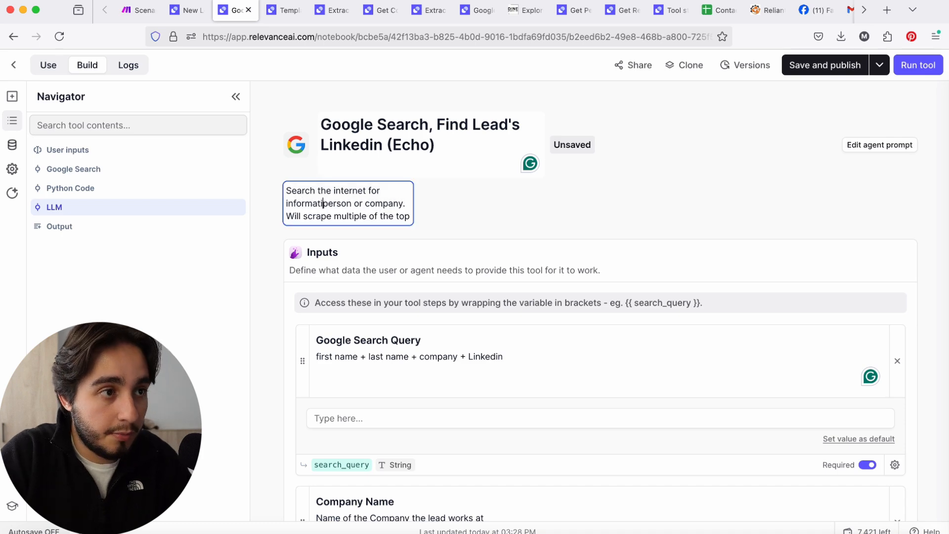
{"action": "type", "text": "about"}
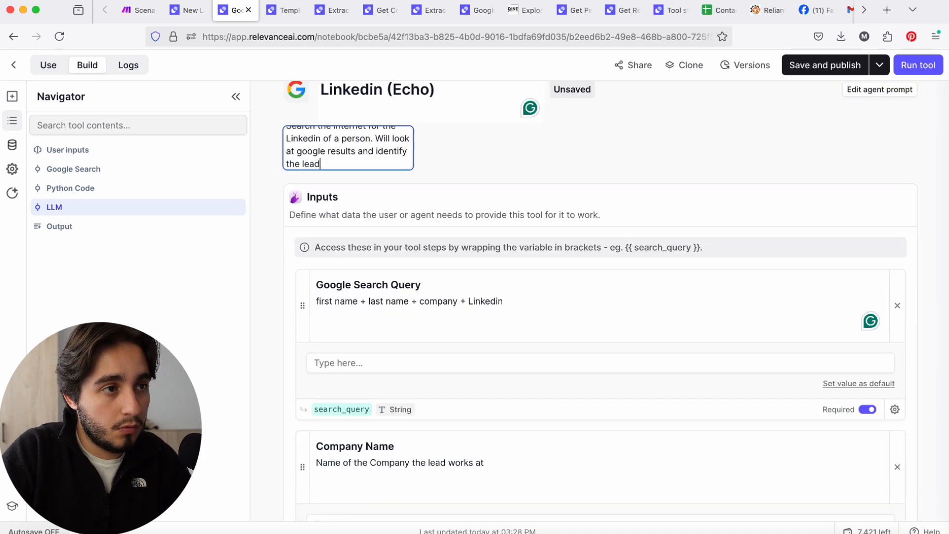
{"action": "type", "text": "'s linkedin."}
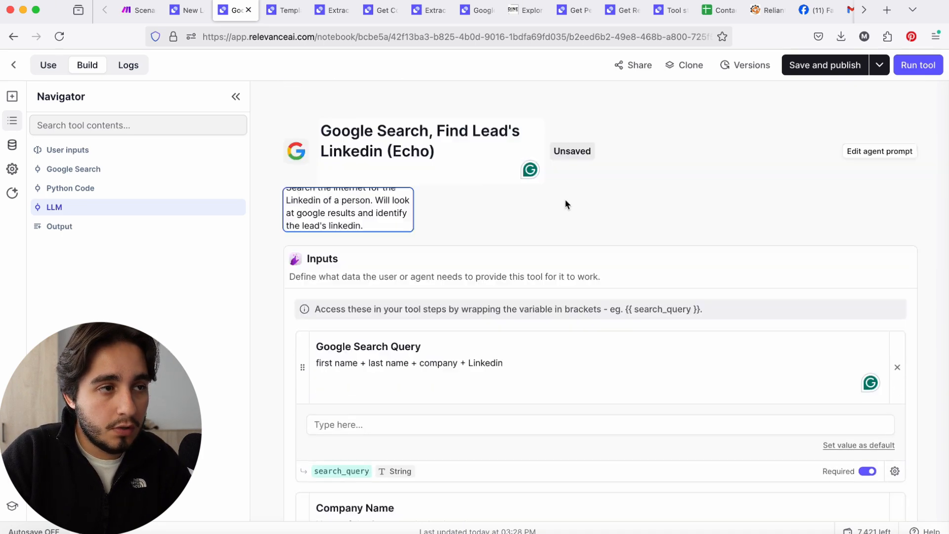
{"action": "scroll", "coordinate": [355, 229], "scroll_direction": "down", "scroll_amount": 1}
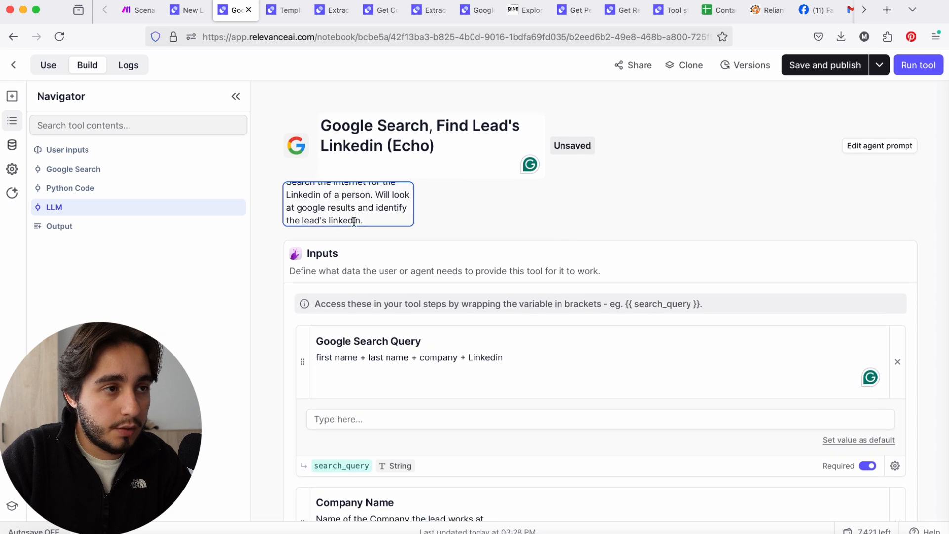
{"action": "double_click", "coordinate": [403, 213]}
{"action": "left_click", "coordinate": [411, 218]}
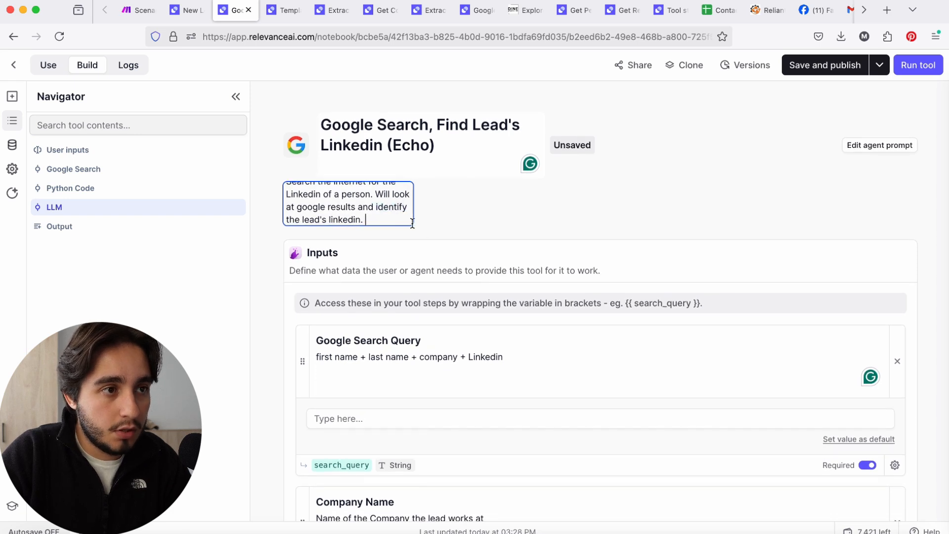
Open the agent prompt and review its instructions on how the agent should use this tool
{"action": "left_click", "coordinate": [898, 145]}
{"action": "left_click", "coordinate": [365, 279]}
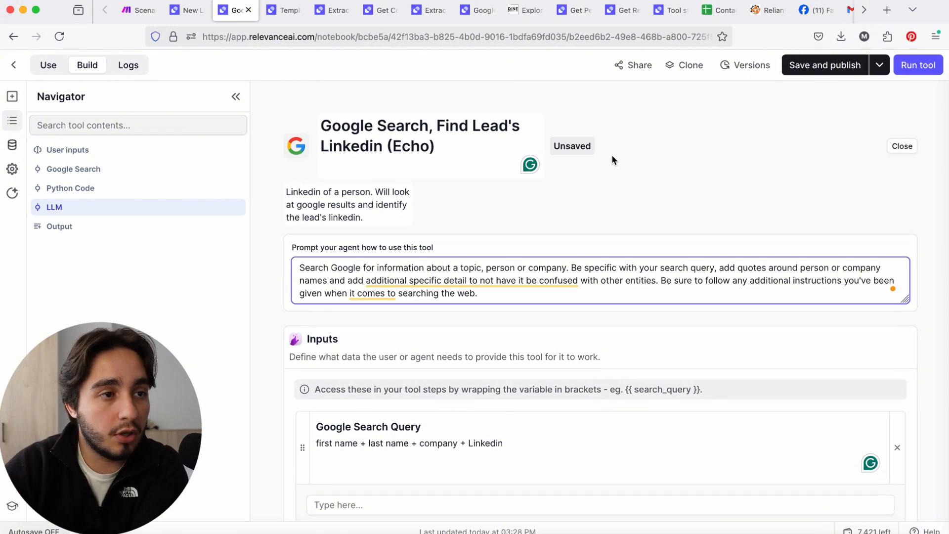
{"action": "left_click", "coordinate": [894, 147]}
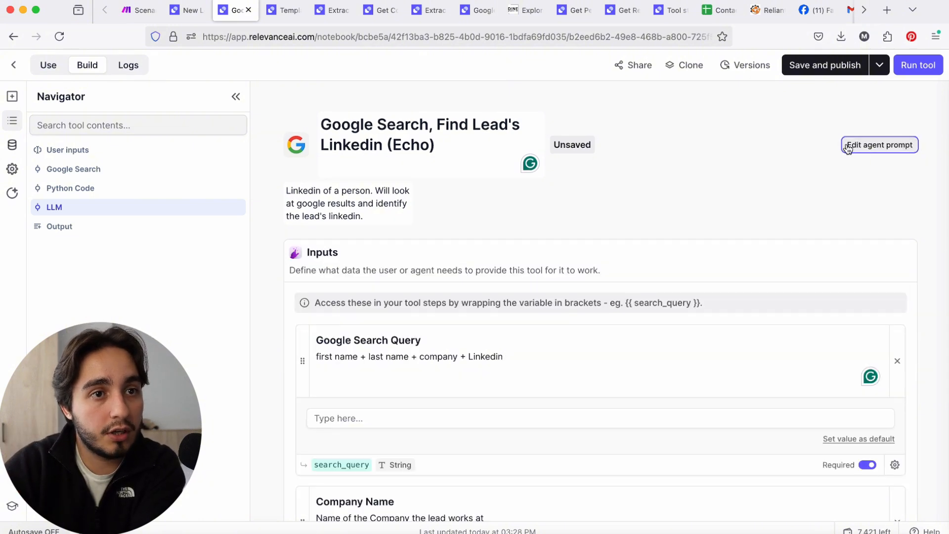
{"action": "left_click", "coordinate": [892, 144]}
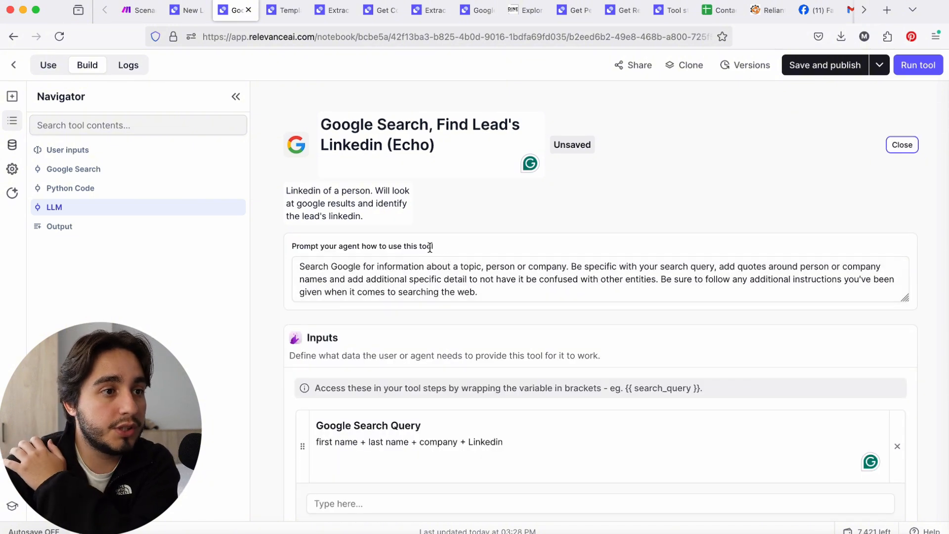
{"action": "left_click_drag", "start_coordinate": [436, 247], "coordinate": [270, 246]}
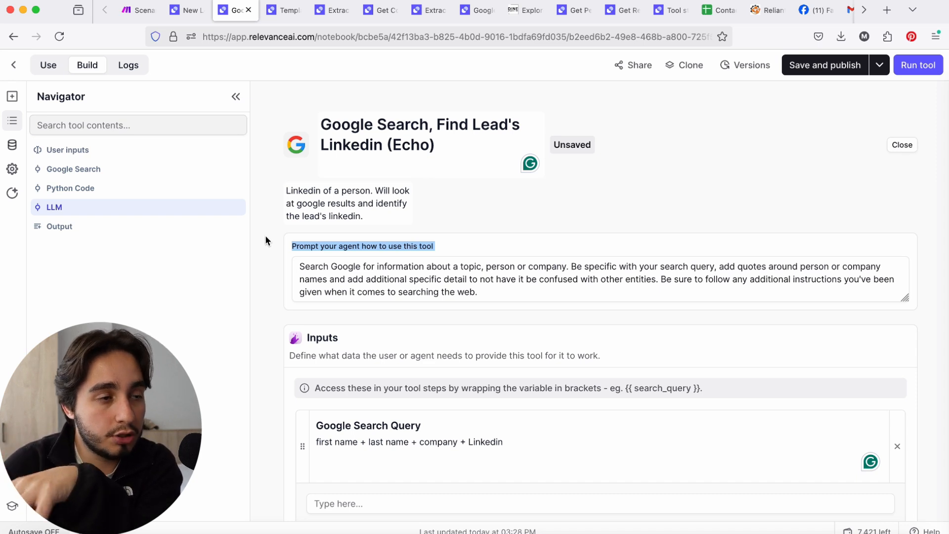
{"action": "scroll", "coordinate": [375, 208], "scroll_direction": "down", "scroll_amount": 2}
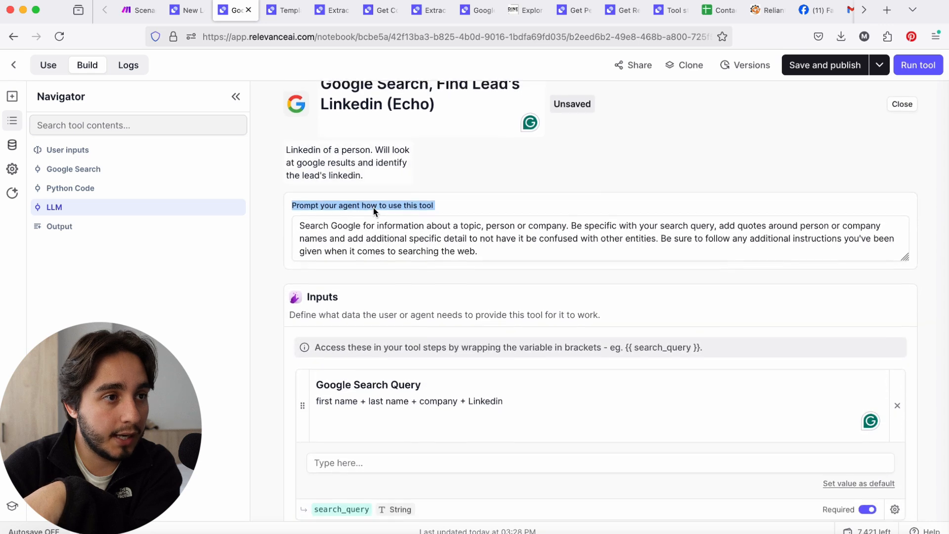
{"action": "scroll", "coordinate": [373, 212], "scroll_direction": "up", "scroll_amount": 1}
{"action": "scroll", "coordinate": [374, 212], "scroll_direction": "down", "scroll_amount": 1}
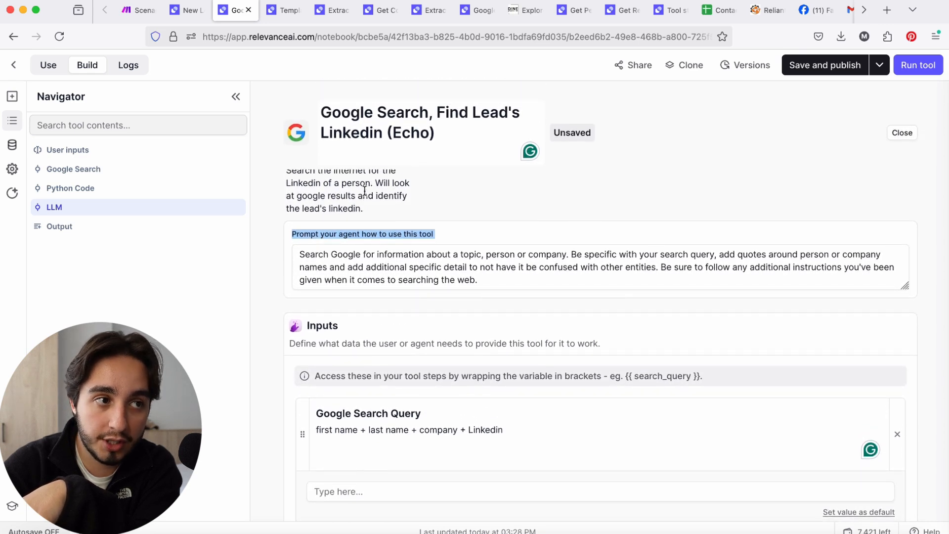
{"action": "left_click", "coordinate": [496, 279]}
{"action": "key", "text": "super+a"}
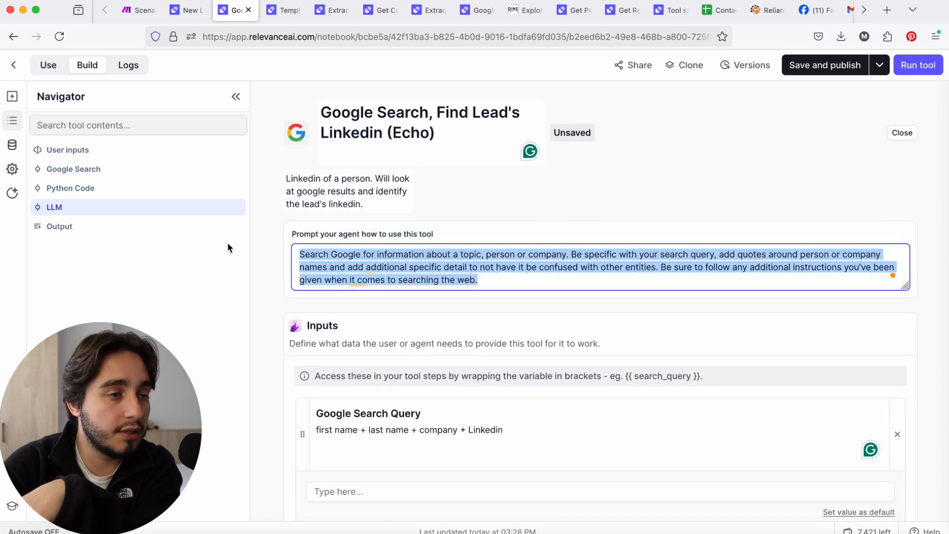
{"action": "left_click", "coordinate": [491, 280]}
{"action": "left_click_drag", "start_coordinate": [487, 280], "coordinate": [296, 246]}
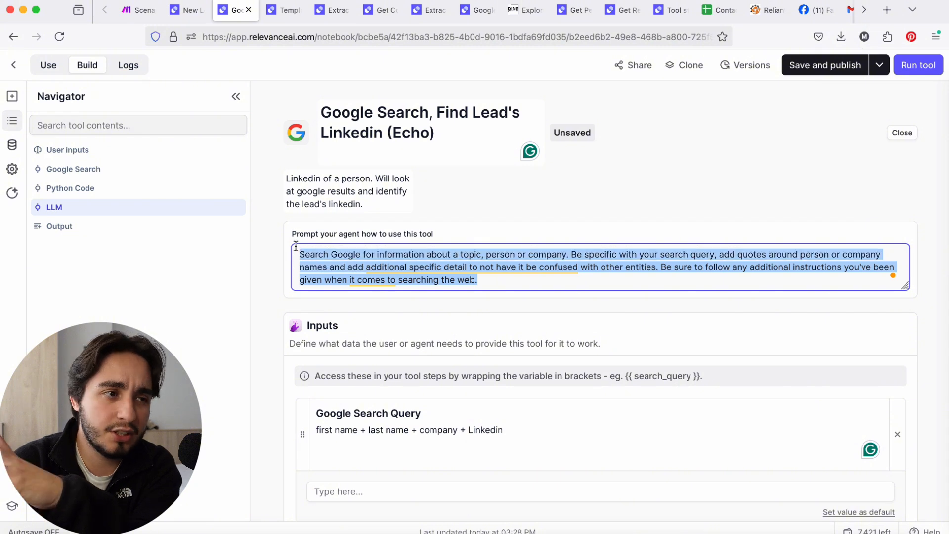
Copy the whole tool description and replace the agent prompt's existing text with it
{"action": "left_click", "coordinate": [332, 191]}
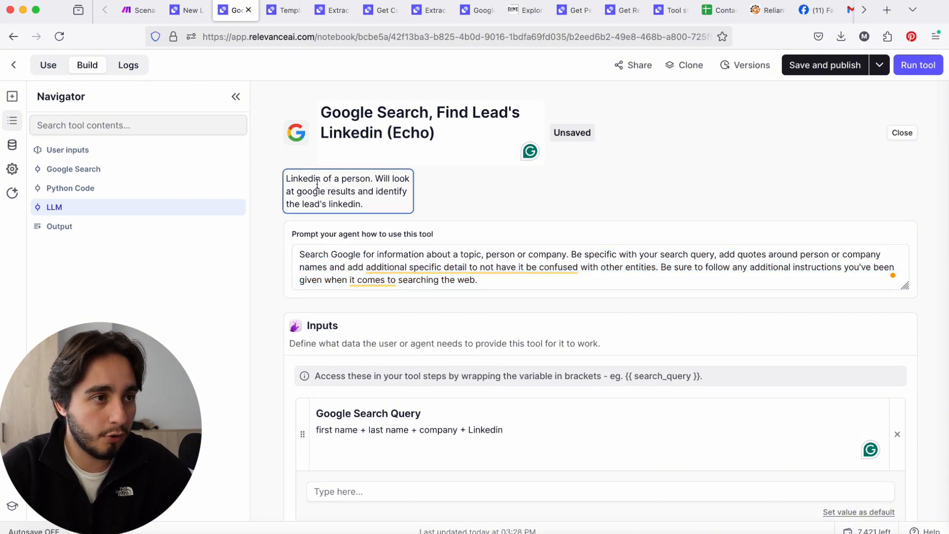
{"action": "left_click_drag", "start_coordinate": [291, 179], "coordinate": [389, 217]}
{"action": "key", "text": "super+a"}
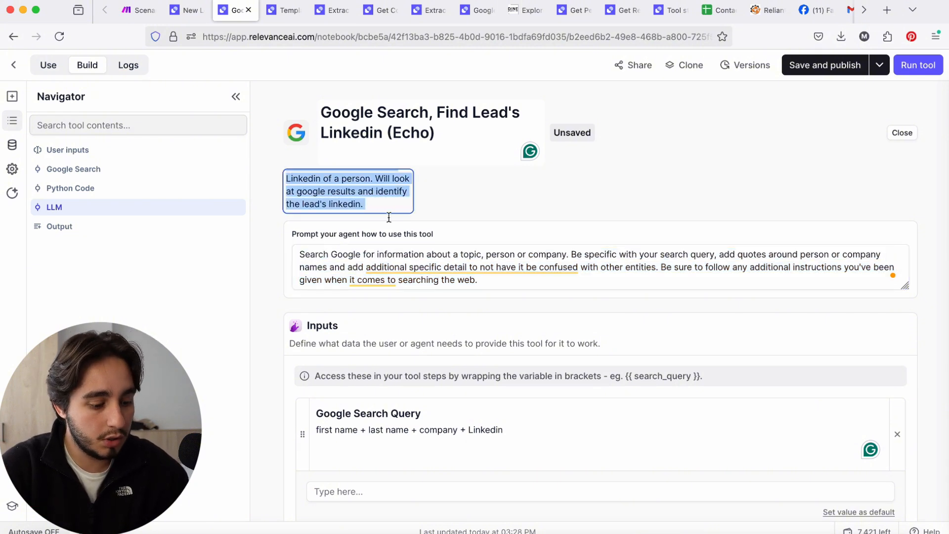
{"action": "key", "text": "super+c"}
{"action": "left_click_drag", "start_coordinate": [561, 283], "coordinate": [292, 253]}
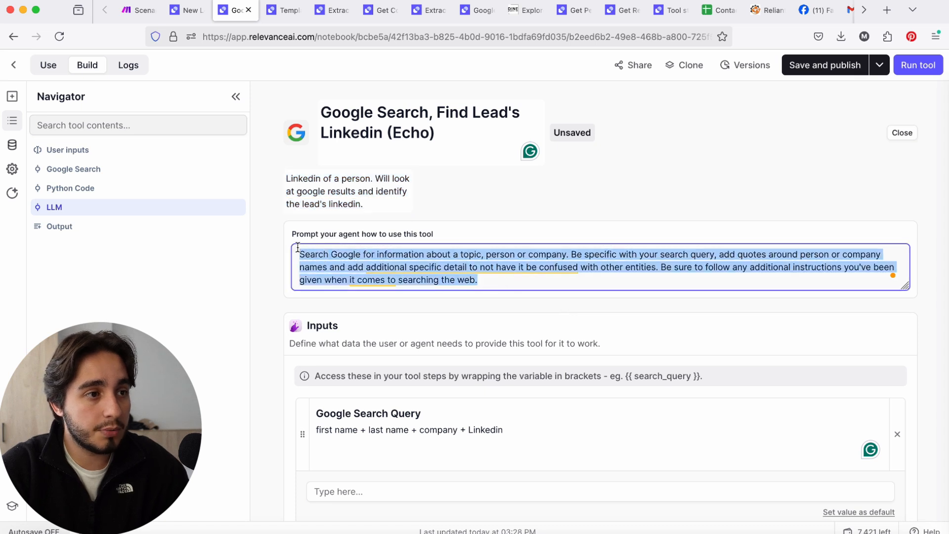
{"action": "key", "text": "super+v"}
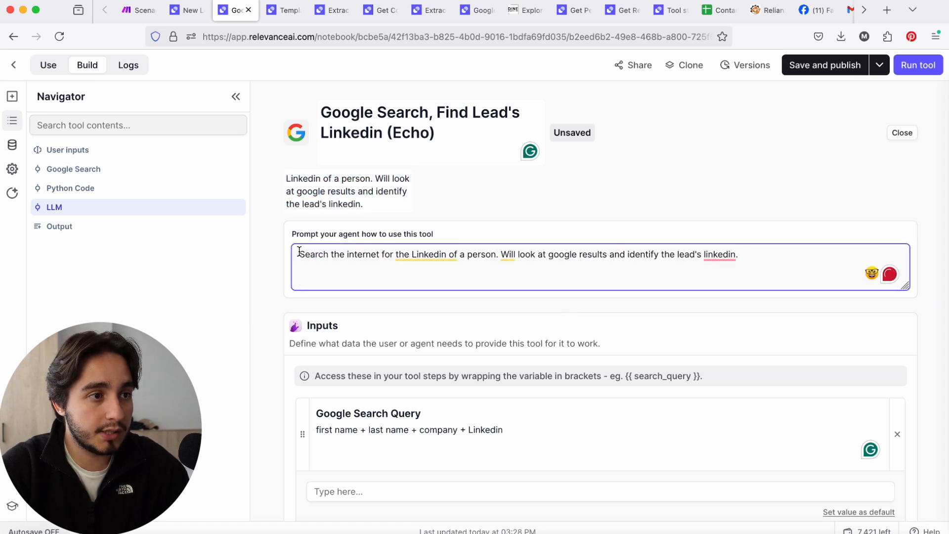
{"action": "key", "text": "super+a"}
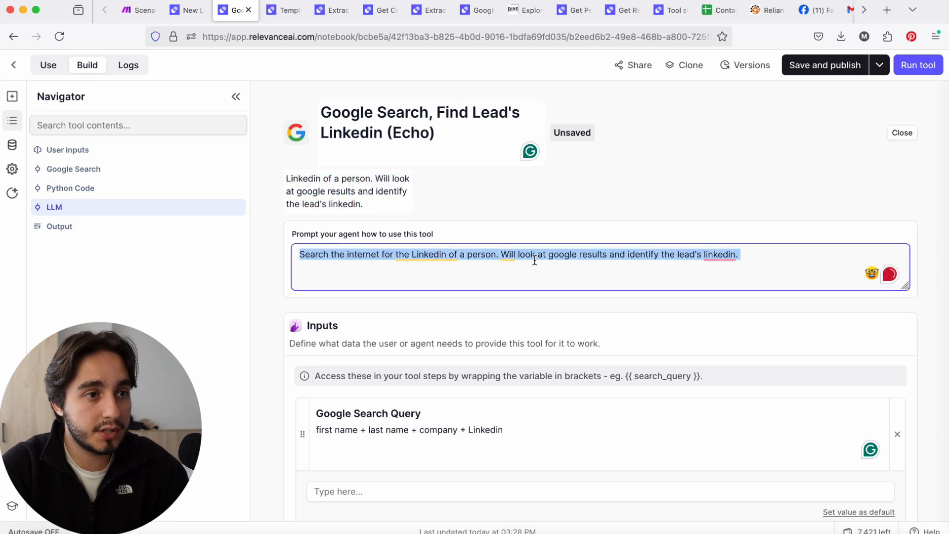
Replace "person" with "lead" in both the agent prompt and the tool description
{"action": "double_click", "coordinate": [486, 255]}
{"action": "type", "text": "lead"}
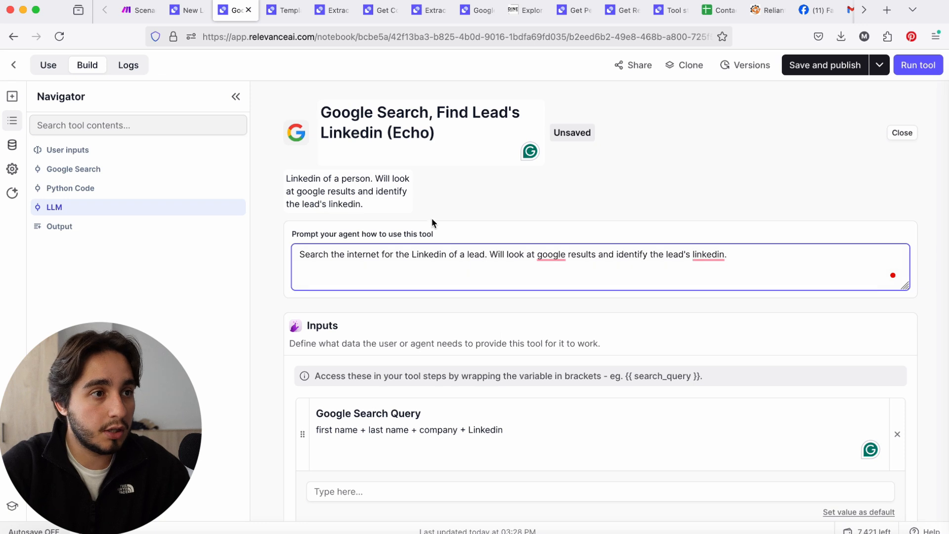
{"action": "left_click", "coordinate": [342, 184]}
{"action": "double_click", "coordinate": [349, 178]}
{"action": "type", "text": "lead"}
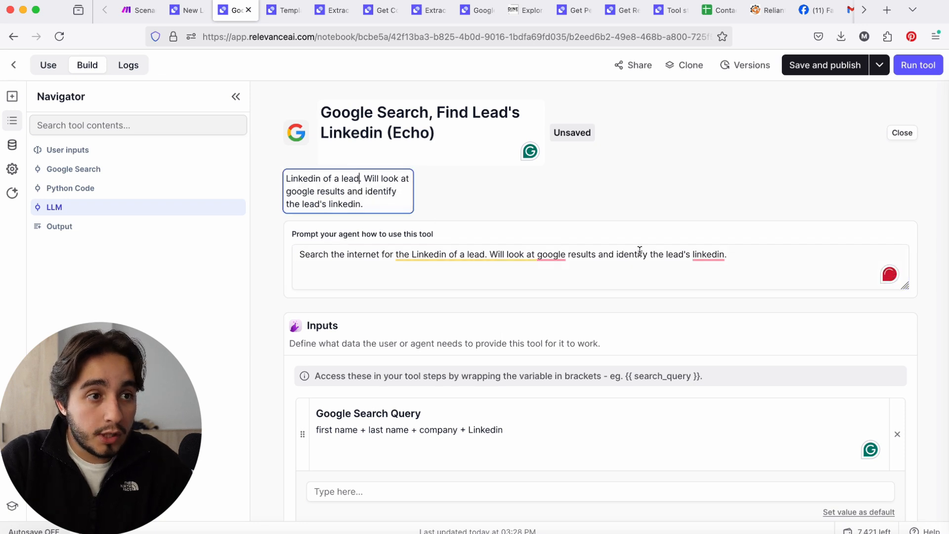
Correct the agent prompt's "google" to "Google" and "linkedin" to "LinkedIn", and save and publish the tool
{"action": "mouse_move", "coordinate": [551, 255]}
{"action": "left_click", "coordinate": [553, 290]}
{"action": "mouse_move", "coordinate": [709, 255]}
{"action": "left_click", "coordinate": [708, 290]}
{"action": "left_click", "coordinate": [838, 74]}
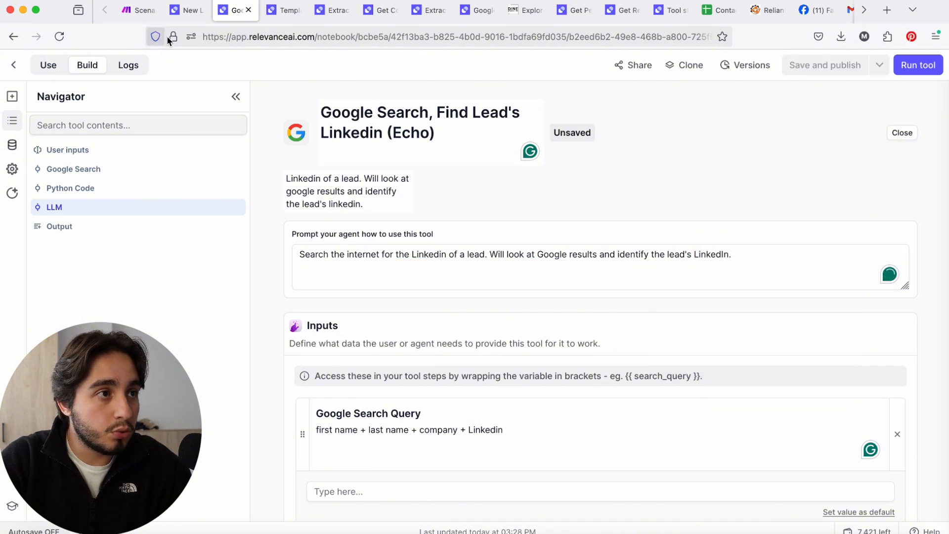
Open the agent prompt of the "Google Search, Find Company's Linkedin (Echo)" tool for editing
{"action": "left_click", "coordinate": [15, 66]}
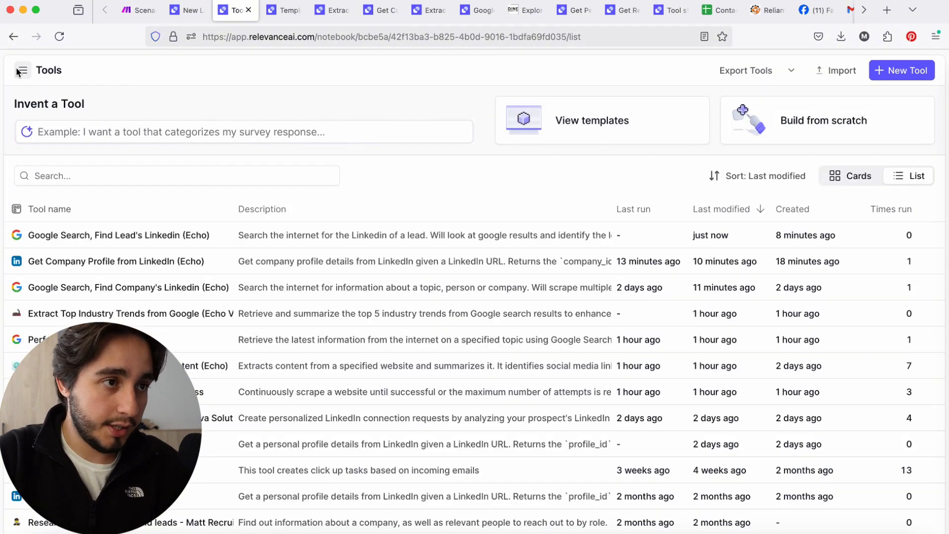
{"action": "left_click", "coordinate": [107, 287]}
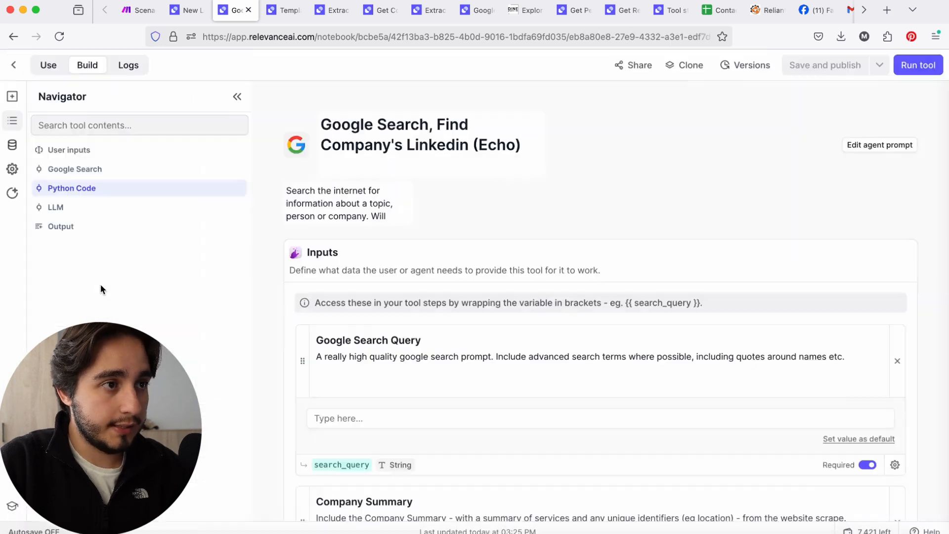
{"action": "left_click", "coordinate": [885, 145]}
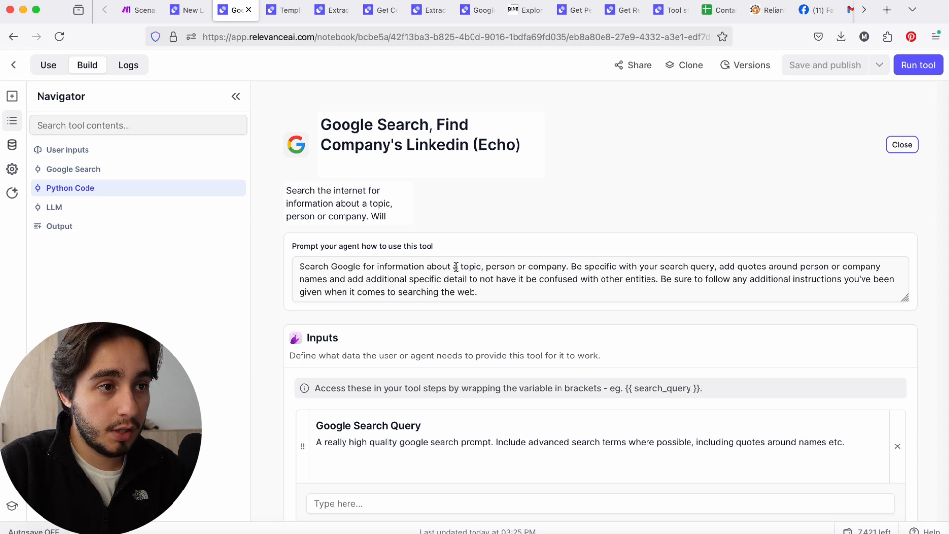
Change the agent prompt's opening to "Search Google for the Linkedin of a company." and remove "person or" from the quotes instruction
{"action": "left_click_drag", "start_coordinate": [452, 267], "coordinate": [532, 269]}
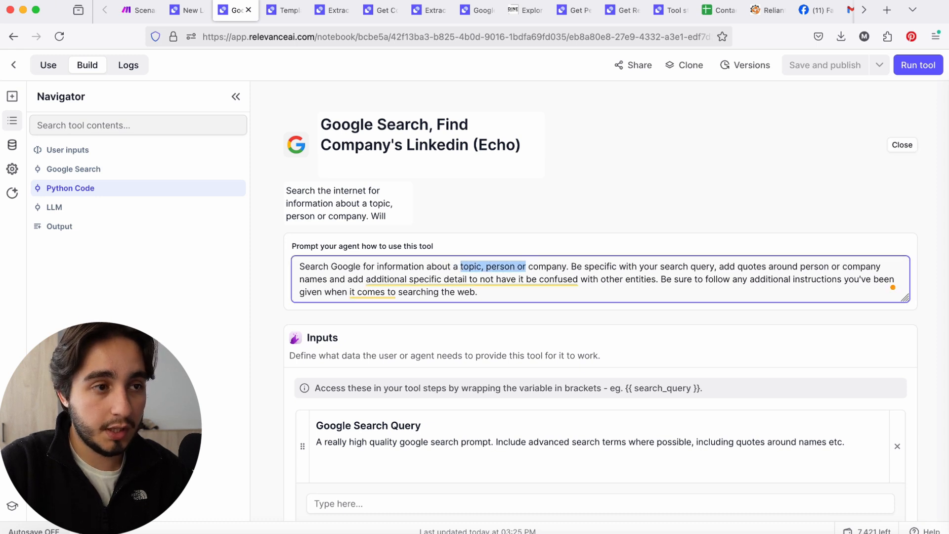
{"action": "type", "text": "ames and add"}
{"action": "double_click", "coordinate": [402, 265]}
{"action": "type", "text": "the "}
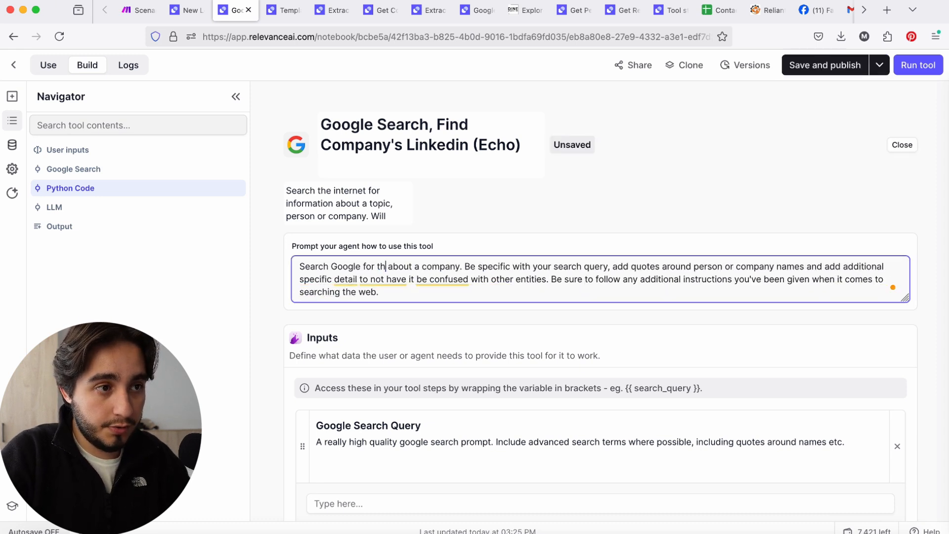
{"action": "type", "text": "Linkedin"}
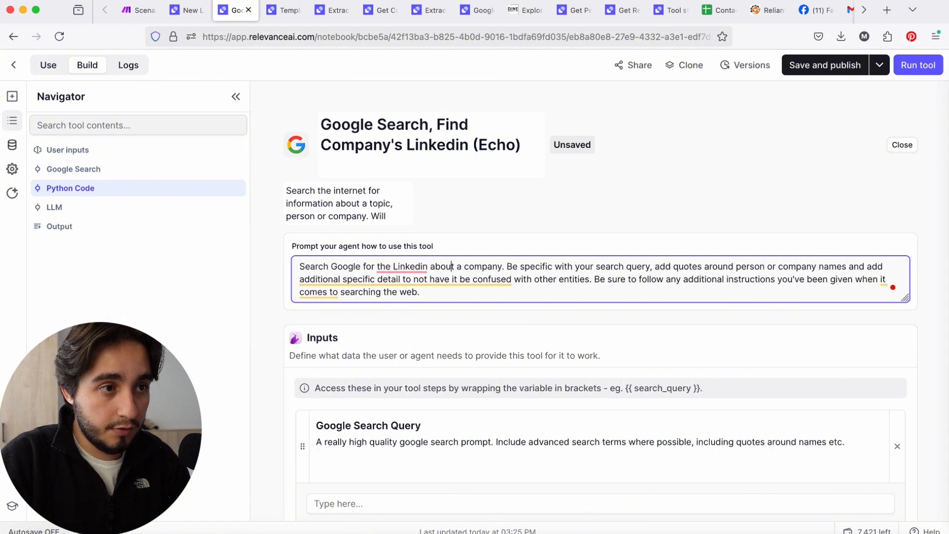
{"action": "key", "text": "BackSpace"}
{"action": "key", "text": "BackSpace"}
{"action": "key", "text": "BackSpace"}
{"action": "key", "text": "BackSpace"}
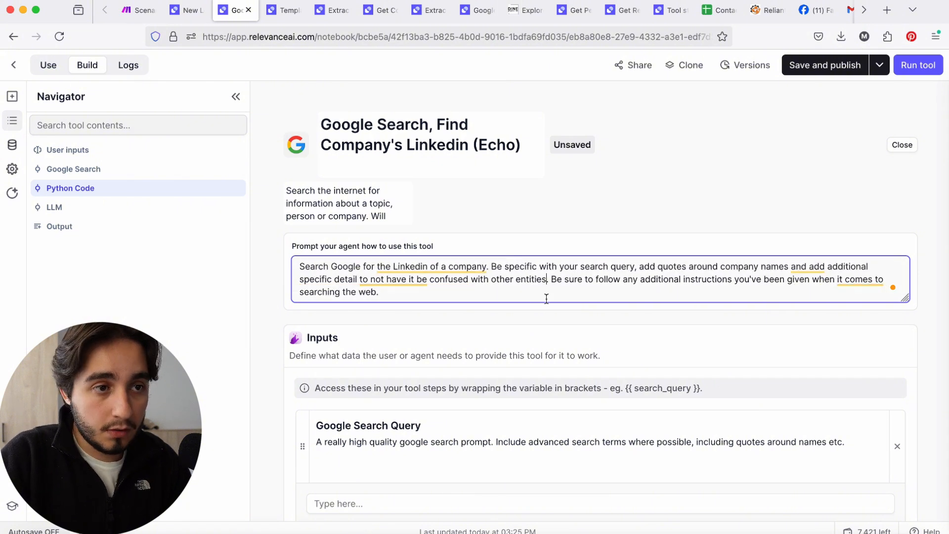
{"action": "left_click", "coordinate": [548, 295]}
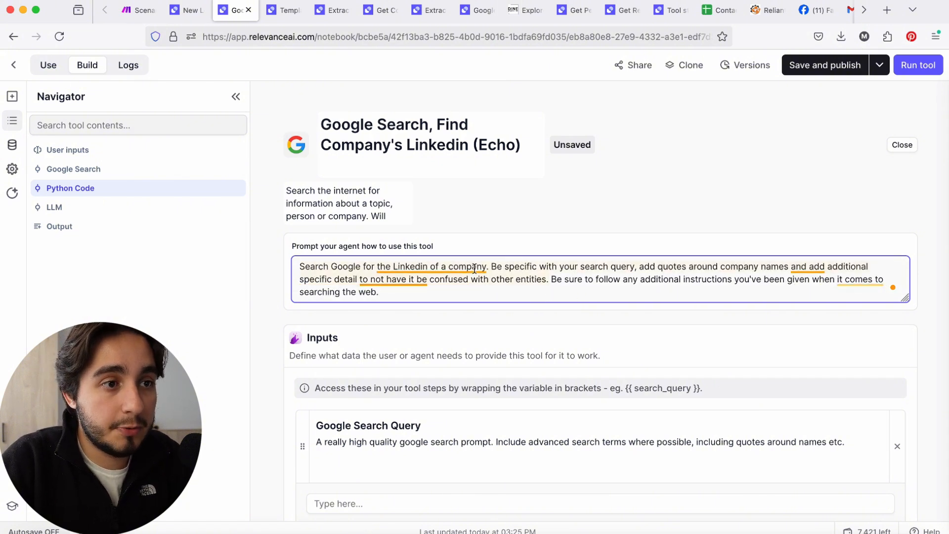
Add "(eg location)" after "confused with other entities" in the agent prompt
{"action": "mouse_move", "coordinate": [476, 267]}
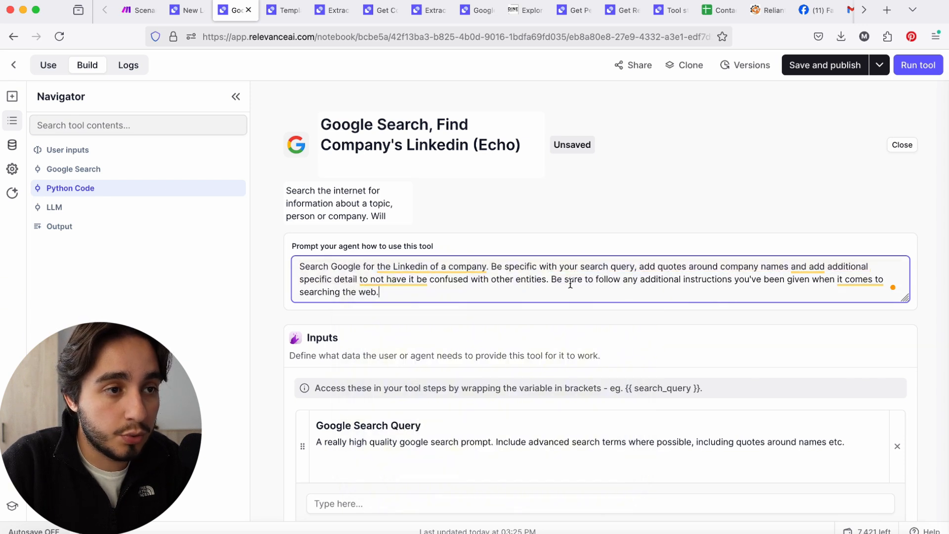
{"action": "left_click_drag", "start_coordinate": [547, 278], "coordinate": [639, 267]}
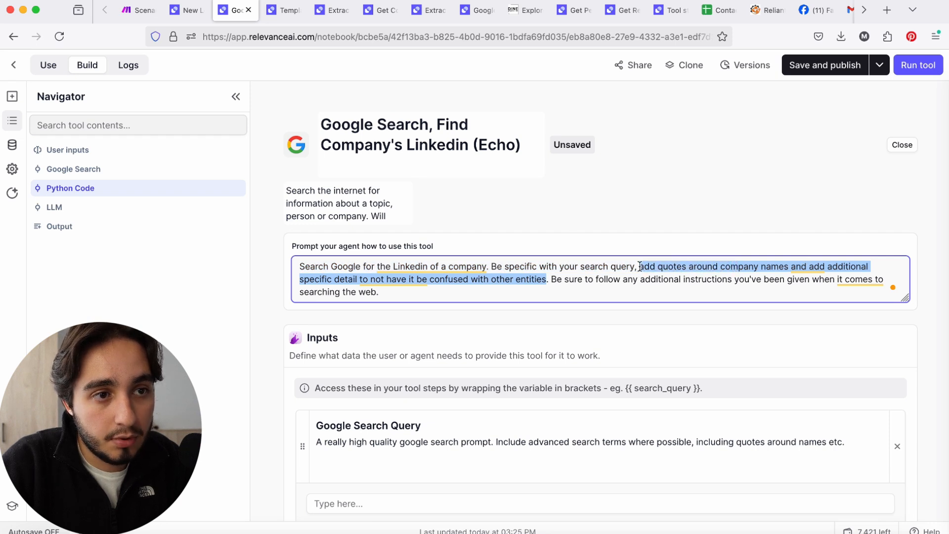
{"action": "left_click", "coordinate": [547, 279]}
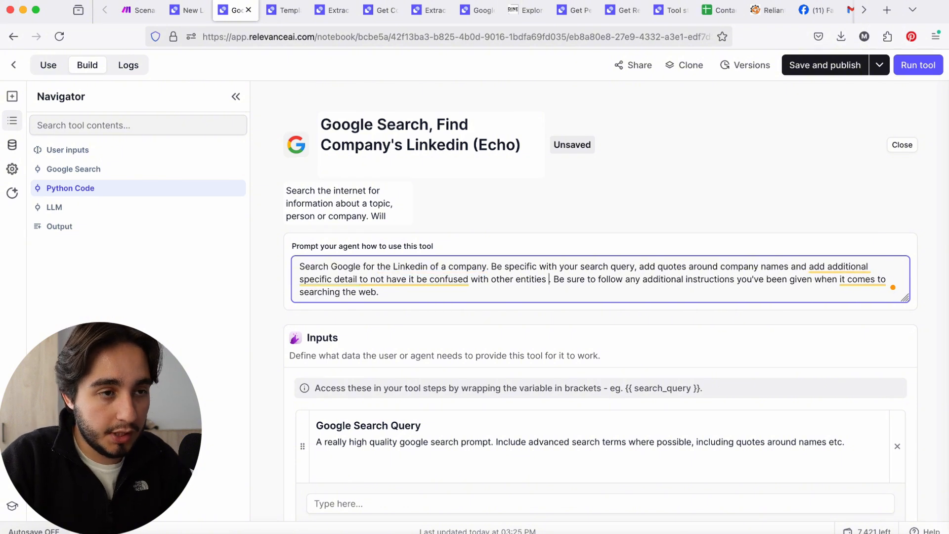
{"action": "type", "text": "(eg location)"}
{"action": "left_click_drag", "start_coordinate": [491, 266], "coordinate": [603, 280]}
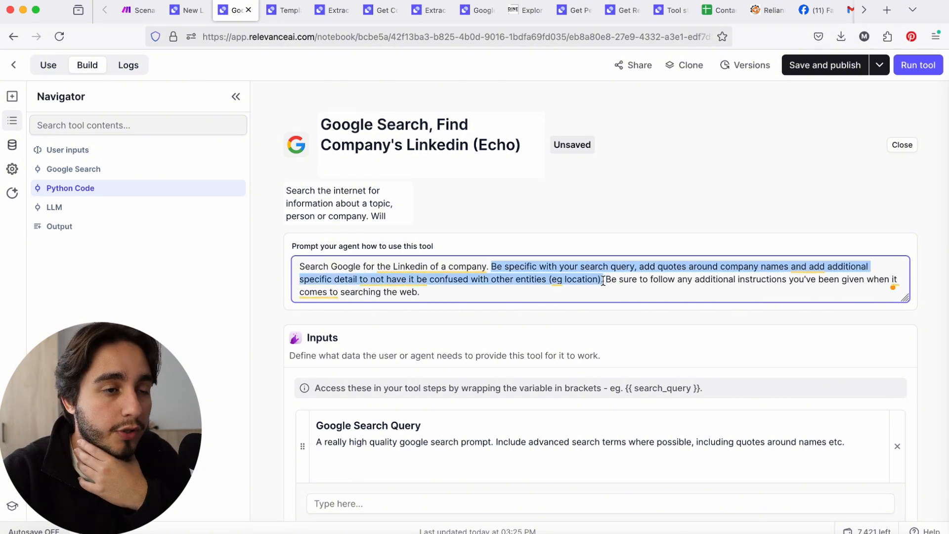
{"action": "left_click", "coordinate": [582, 280]}
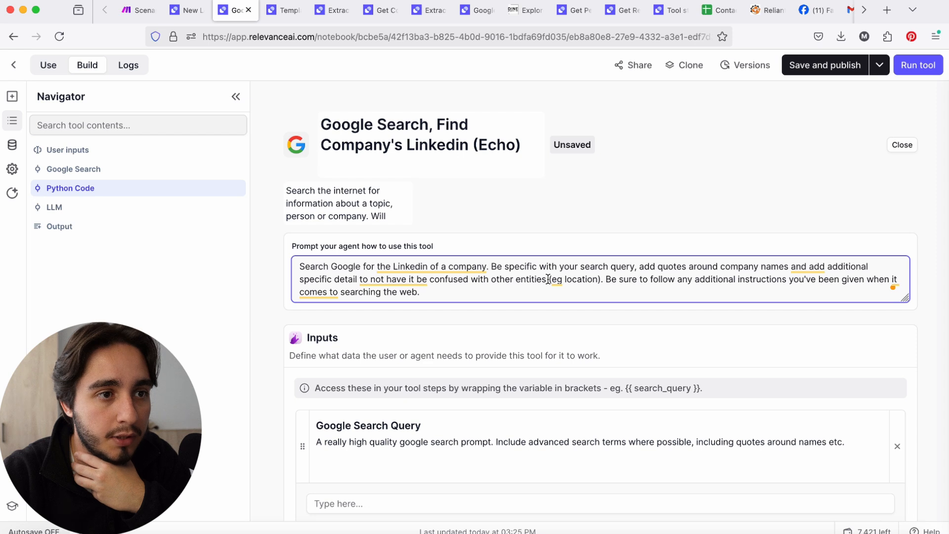
Copy the agent prompt's closing sentence about following additional instructions, and save and publish the company LinkedIn tool
{"action": "left_click_drag", "start_coordinate": [603, 280], "coordinate": [722, 286]}
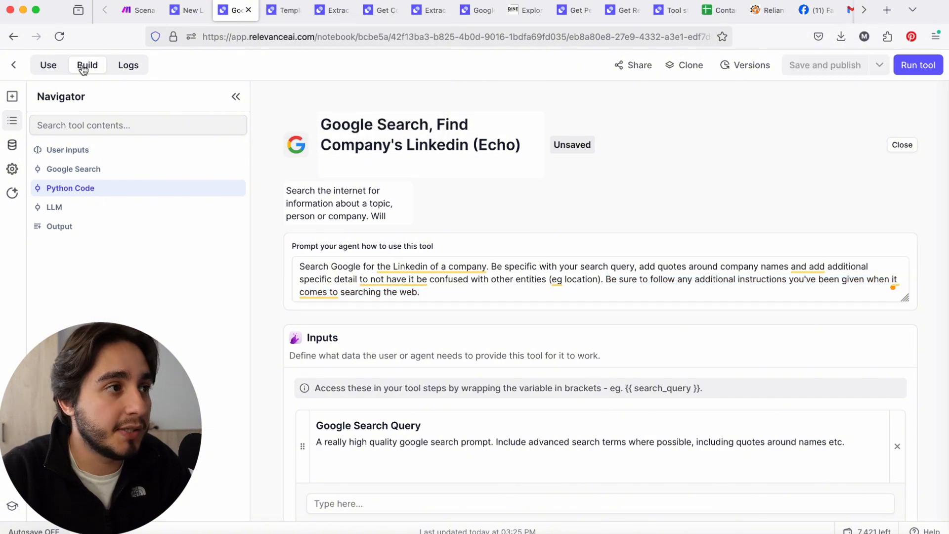
{"action": "left_click", "coordinate": [14, 64]}
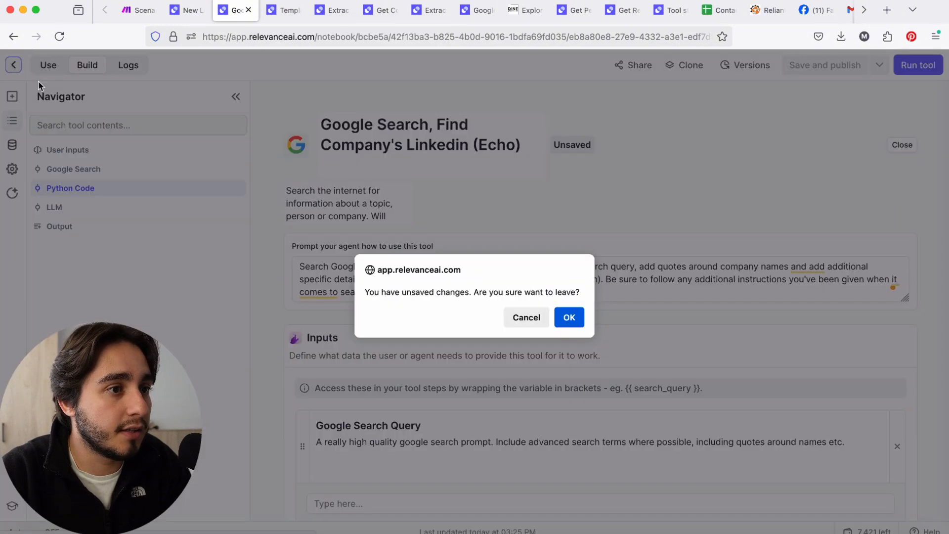
{"action": "left_click", "coordinate": [519, 321]}
{"action": "left_click", "coordinate": [831, 67]}
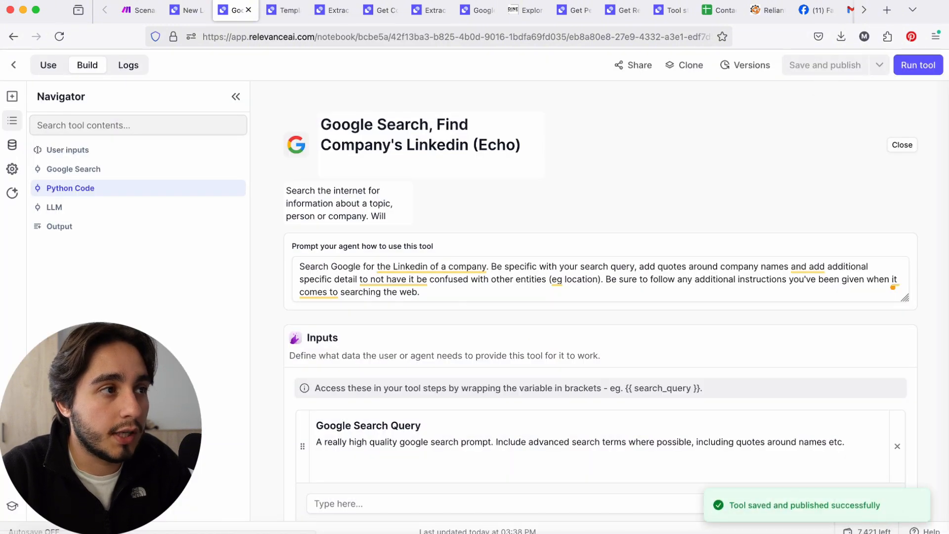
Open the Find Lead's Linkedin tool's agent prompt and append "Be sure to follow any additional instructions you've been given when it comes to searching the web."
{"action": "left_click", "coordinate": [6, 65]}
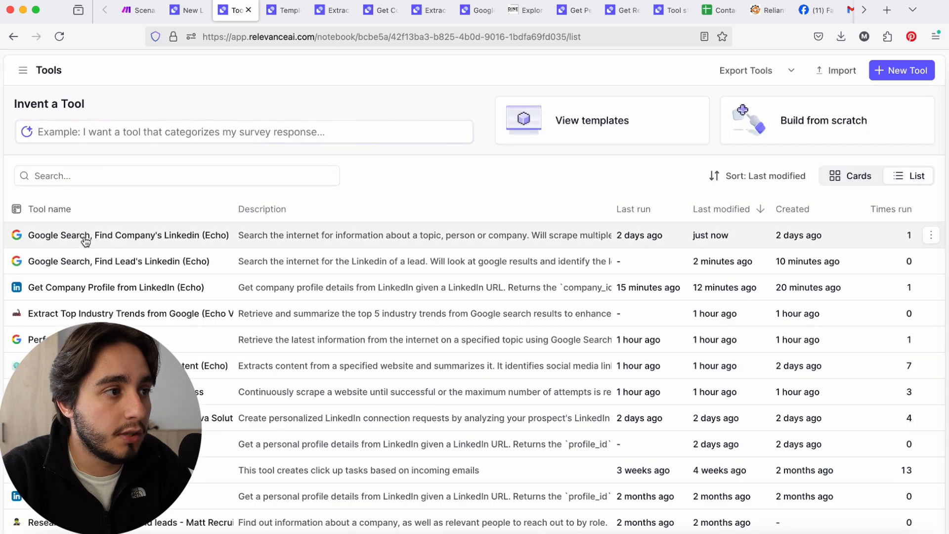
{"action": "left_click", "coordinate": [124, 261]}
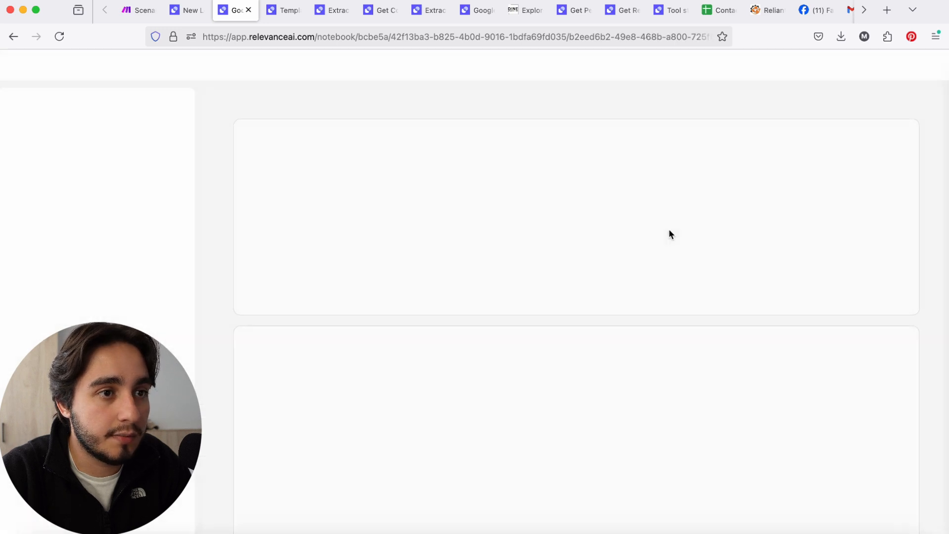
{"action": "left_click", "coordinate": [897, 143]}
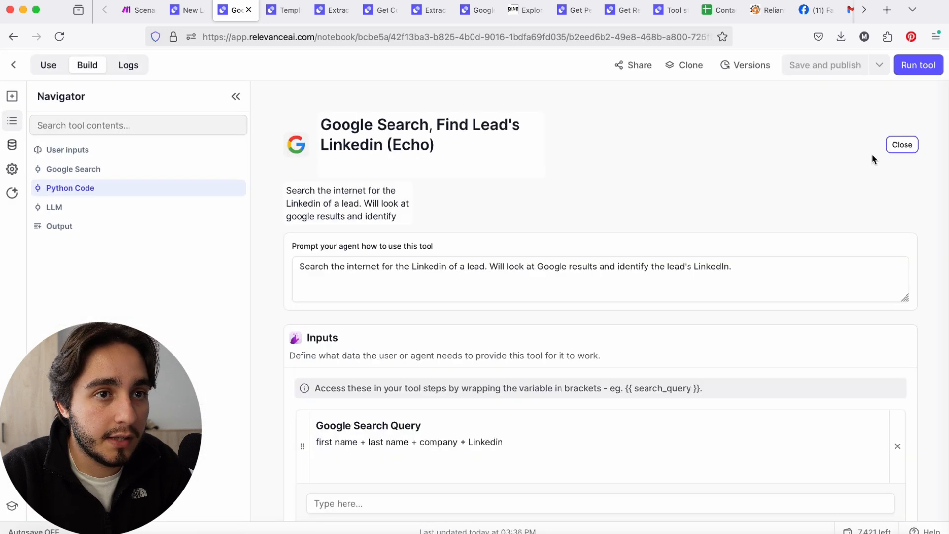
{"action": "triple_click", "coordinate": [787, 260]}
{"action": "type", "text": "Search the internet for the Linkedin of a lead. Will look at Google results and identify the lead's LinkedIn.  Be sure to follow any additional instructions you've been given when it comes to searching the web."}
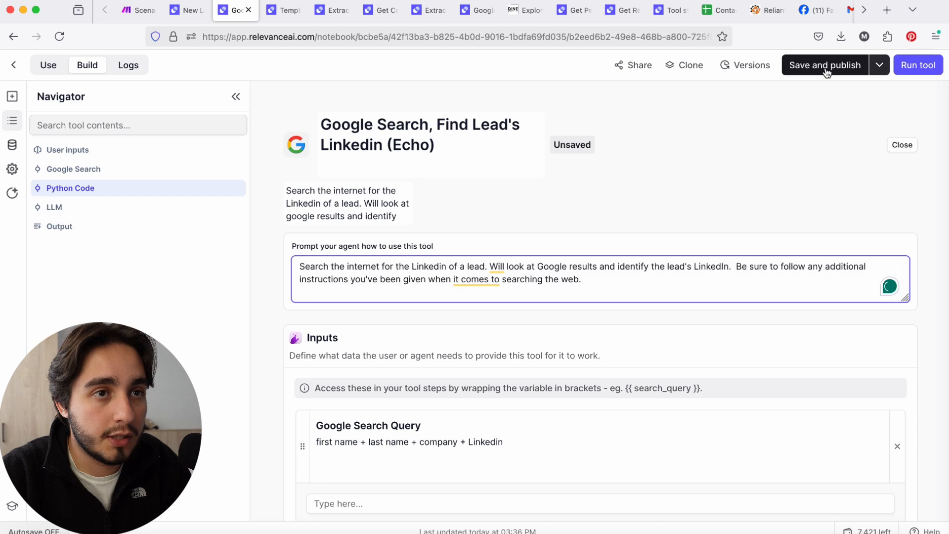
Append "The google search query should include the Lea'ds full name and the name of the company to maximize chances of finding the lead" to the agent prompt
{"action": "type", "text": "The google search query s"}
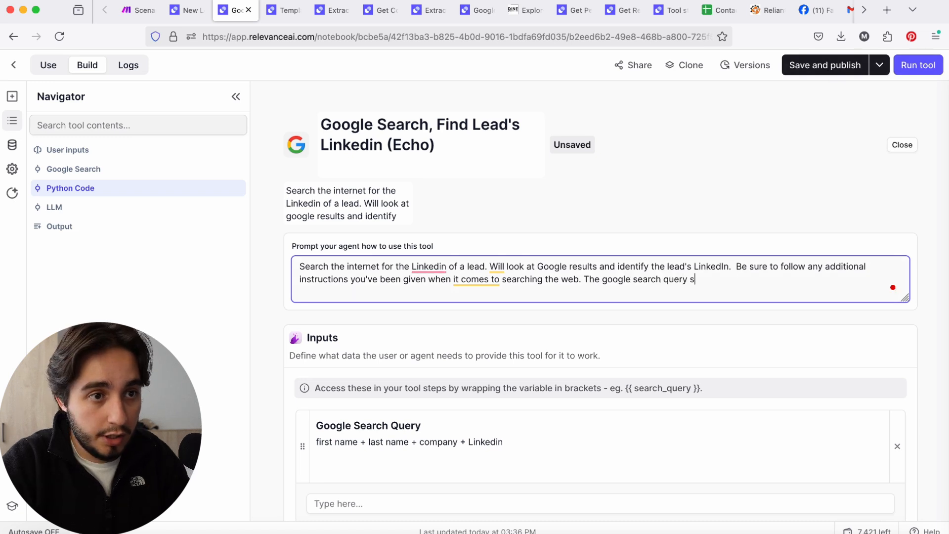
{"action": "type", "text": "hould include the "}
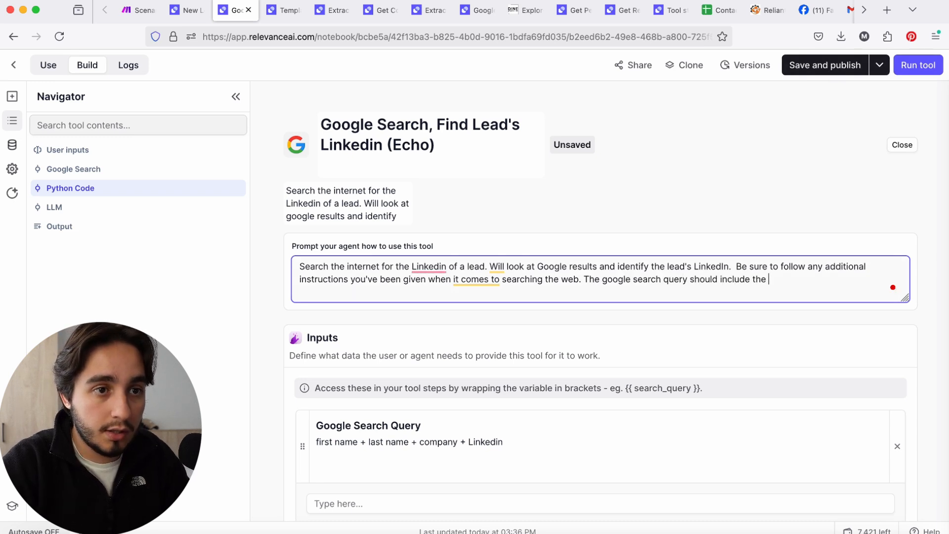
{"action": "type", "text": "Lea'ds f"}
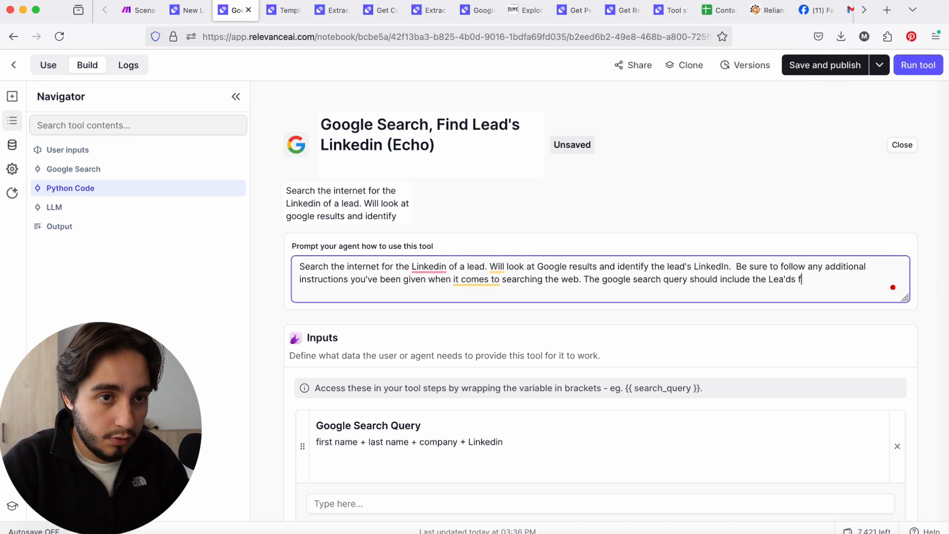
{"action": "type", "text": "ullname"}
{"action": "key", "text": "BackSpace"}
{"action": "key", "text": "BackSpace"}
{"action": "key", "text": "BackSpace"}
{"action": "key", "text": "BackSpace"}
{"action": "type", "text": "name and the name of the company to "}
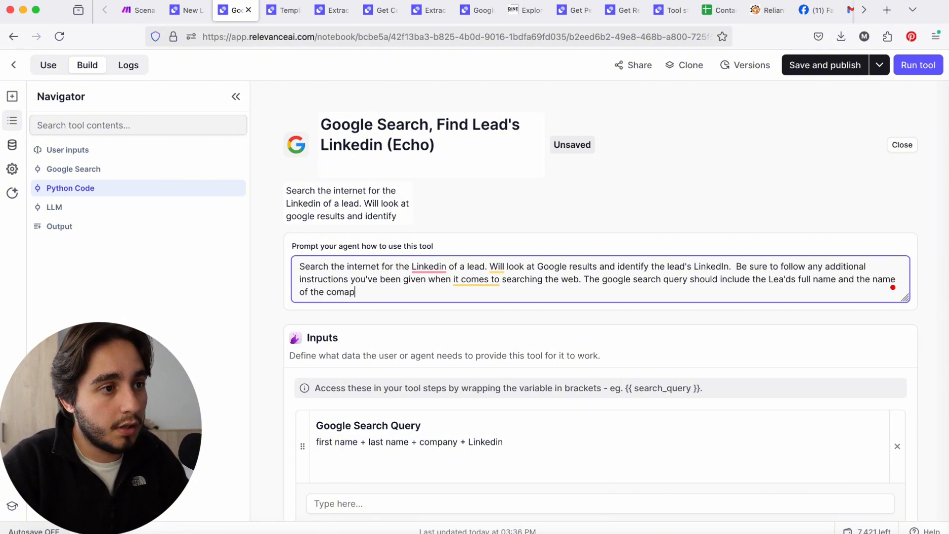
{"action": "type", "text": "maximize chan"}
{"action": "key", "text": "BackSpace"}
{"action": "type", "text": "ze change"}
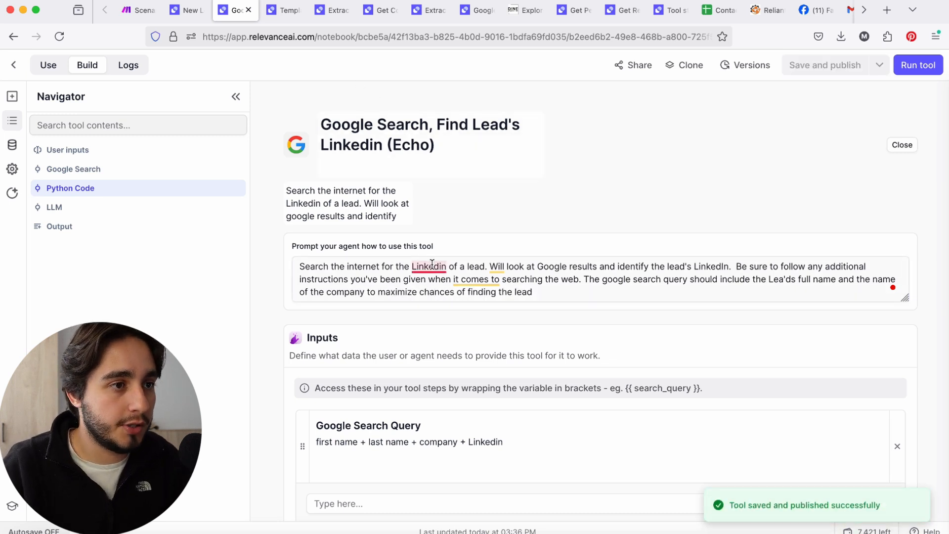
Correct "Linkedin" to "LinkedIn" in the agent prompt's first sentence, save and publish the tool, and return to the tools list
{"action": "left_click", "coordinate": [431, 265]}
{"action": "left_click", "coordinate": [432, 301]}
{"action": "left_click", "coordinate": [15, 66]}
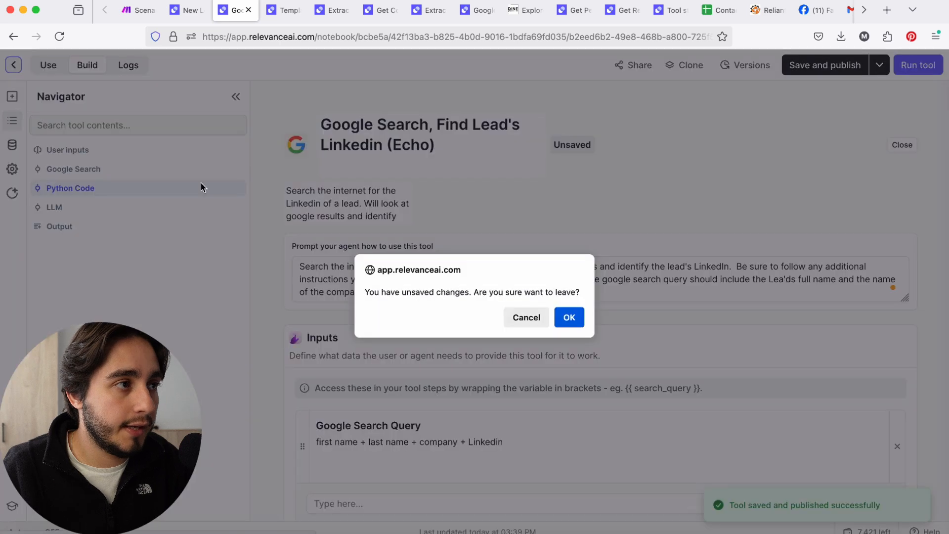
{"action": "left_click", "coordinate": [522, 317]}
{"action": "left_click", "coordinate": [840, 36]}
{"action": "left_click", "coordinate": [795, 69]}
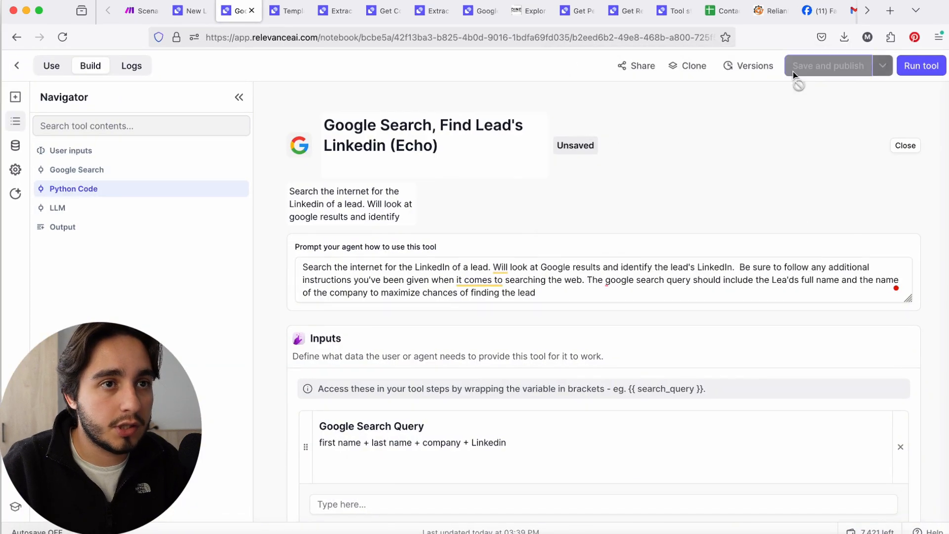
{"action": "left_click", "coordinate": [17, 67]}
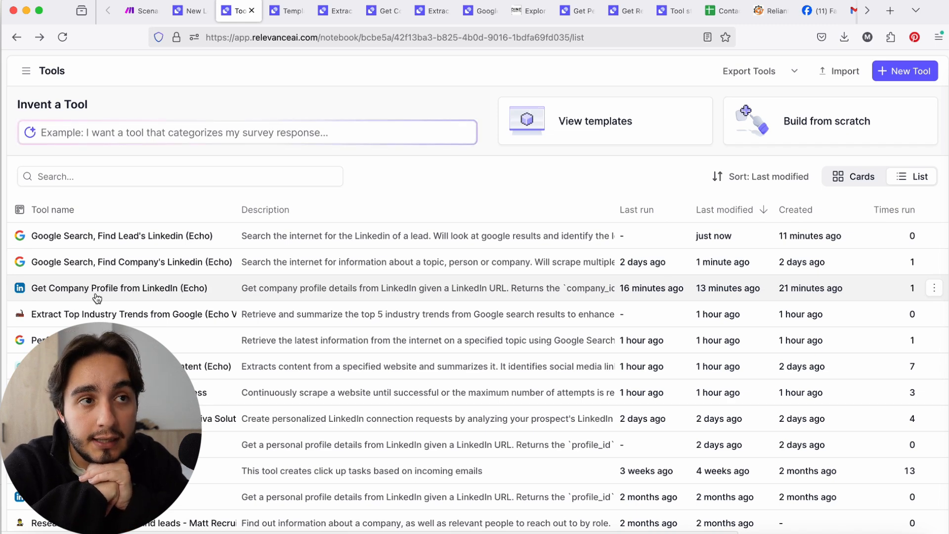
From the Linkedin template results, open "Get Personal Profile from LinkedIn" and the first listed LinkedIn Profile template in new tabs
{"action": "left_click", "coordinate": [287, 10]}
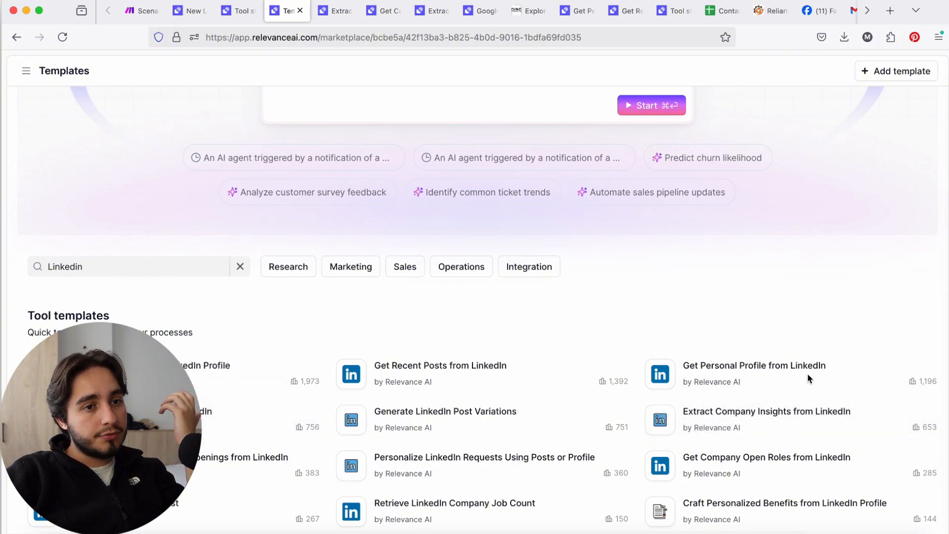
{"action": "right_click", "coordinate": [791, 366]}
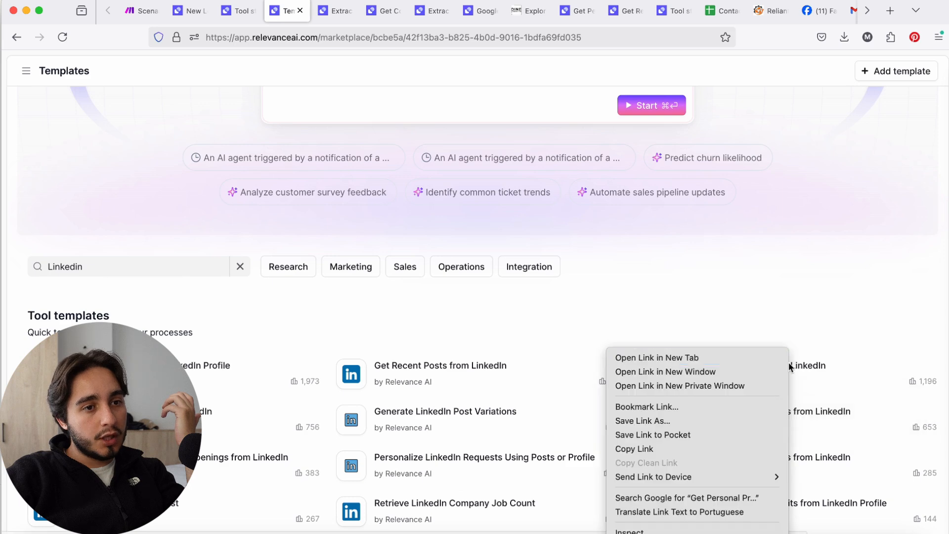
{"action": "left_click", "coordinate": [741, 355]}
{"action": "left_click", "coordinate": [204, 352]}
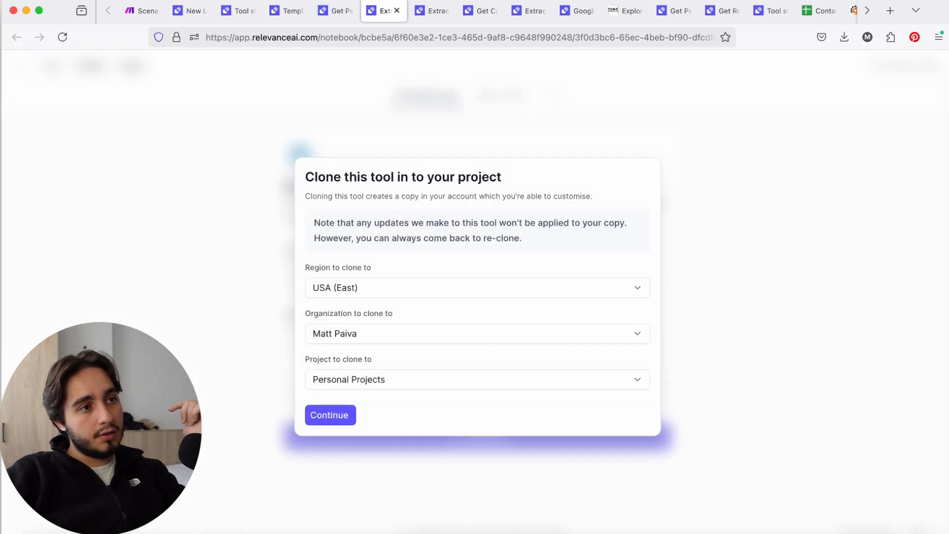
{"action": "left_click", "coordinate": [334, 19]}
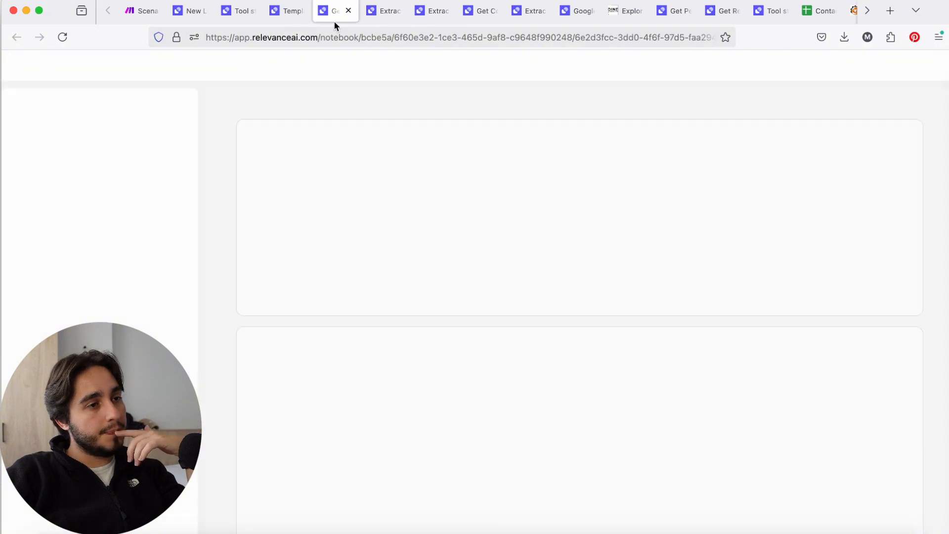
{"action": "key", "text": "ctrl+shift+Tab"}
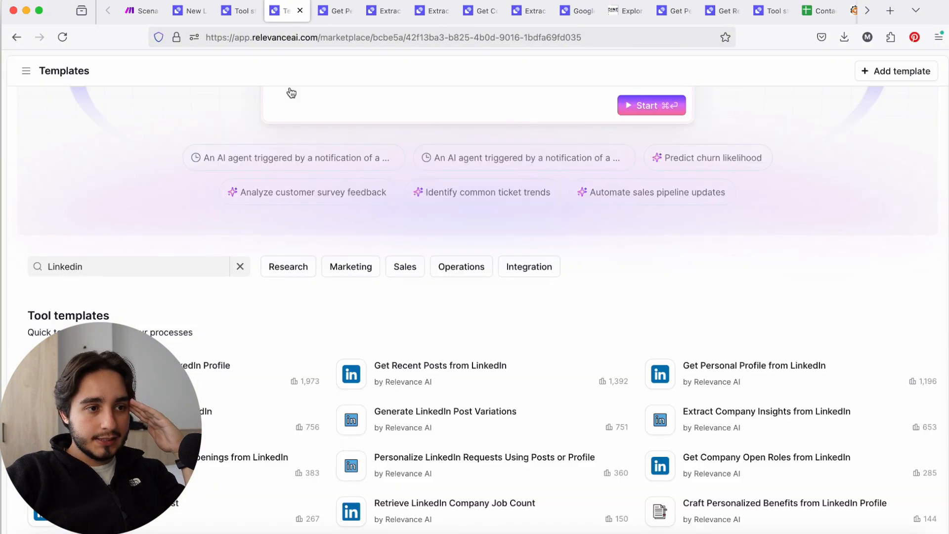
{"action": "scroll", "coordinate": [316, 334], "scroll_direction": "up", "scroll_amount": 1}
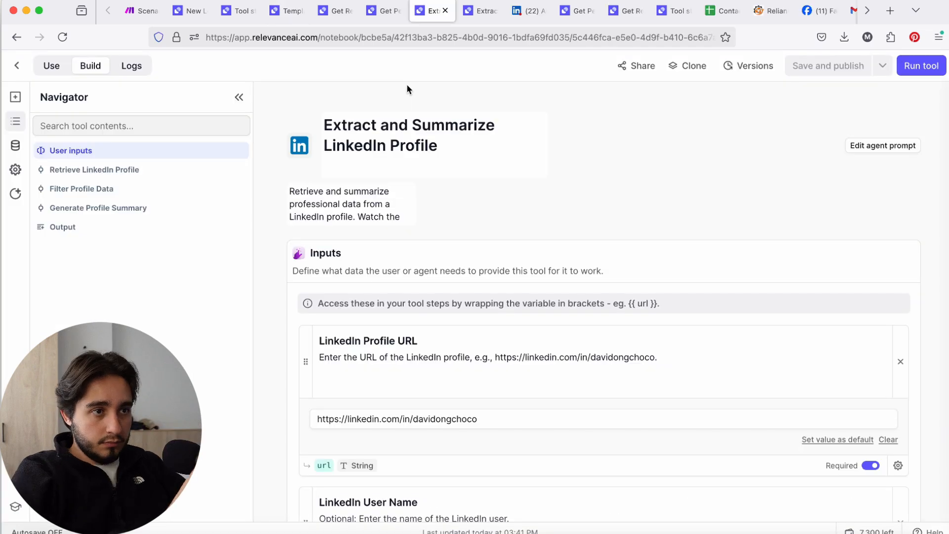
{"action": "left_click", "coordinate": [480, 151]}
{"action": "type", "text": "("}
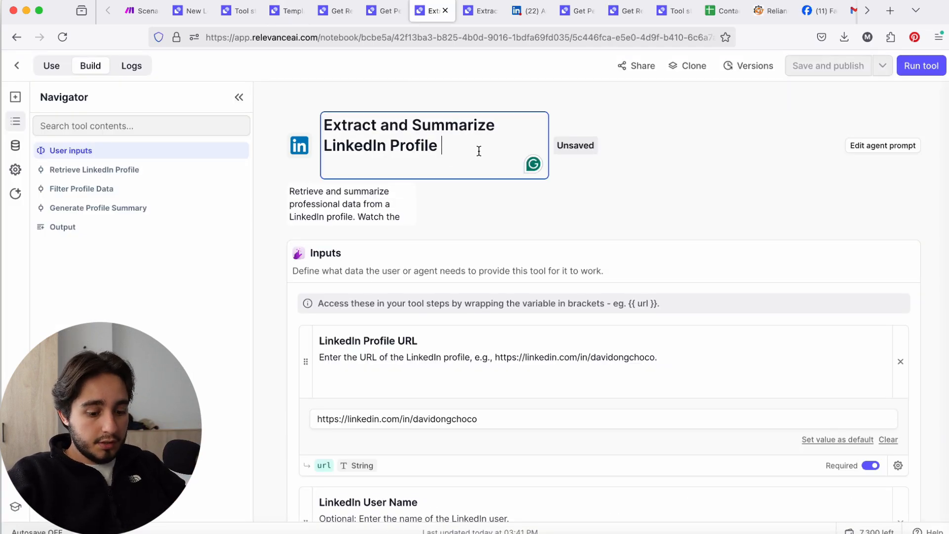
{"action": "key", "text": "BackSpace"}
{"action": "key", "text": "BackSpace"}
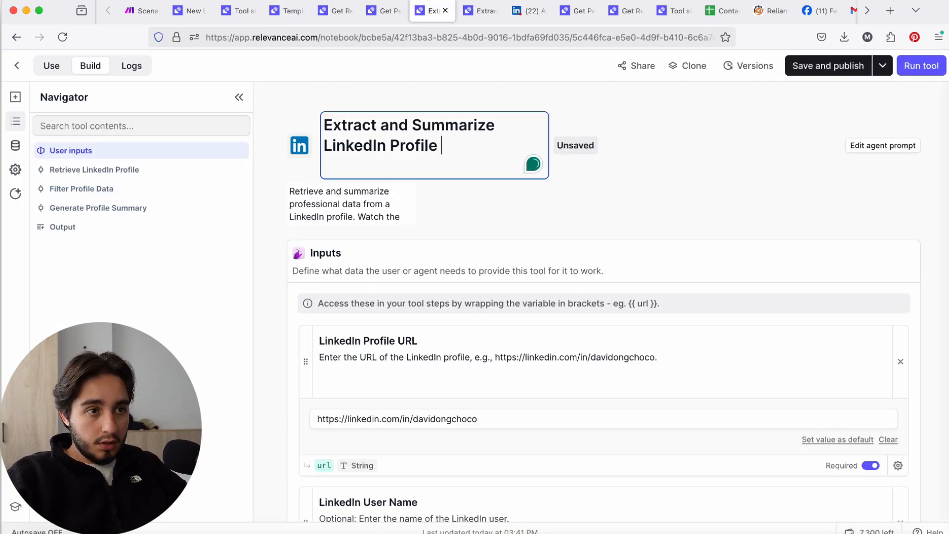
In the Generate Profile Summary prompt, replace "recent experiences in the summary" with information that could be relevant for the agency owner and his business
{"action": "scroll", "coordinate": [470, 188], "scroll_direction": "down", "scroll_amount": 10}
{"action": "scroll", "coordinate": [467, 187], "scroll_direction": "up", "scroll_amount": 5}
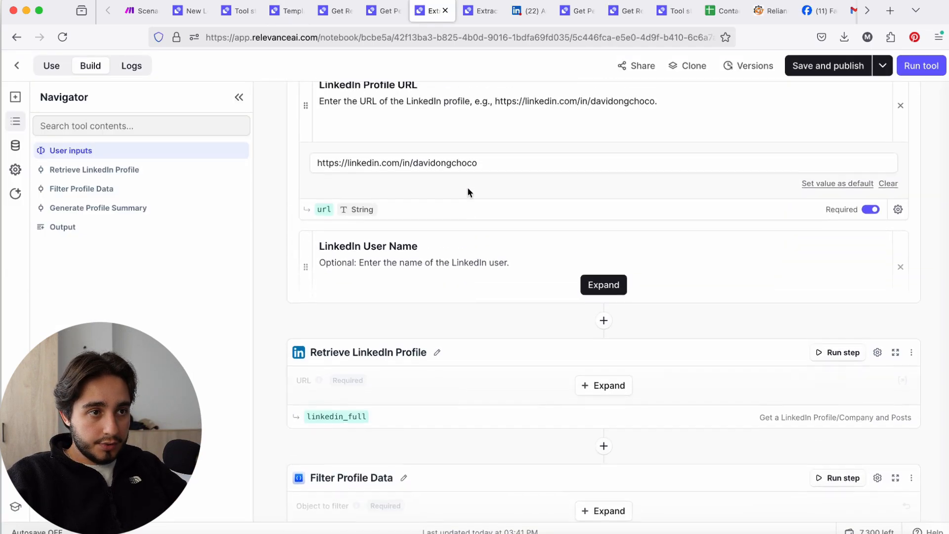
{"action": "scroll", "coordinate": [721, 222], "scroll_direction": "down", "scroll_amount": 9}
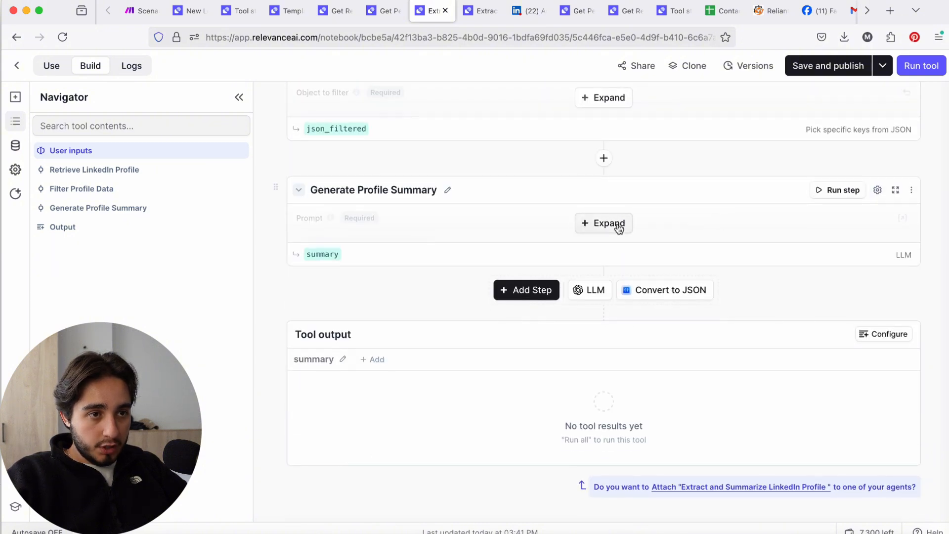
{"action": "left_click", "coordinate": [616, 225]}
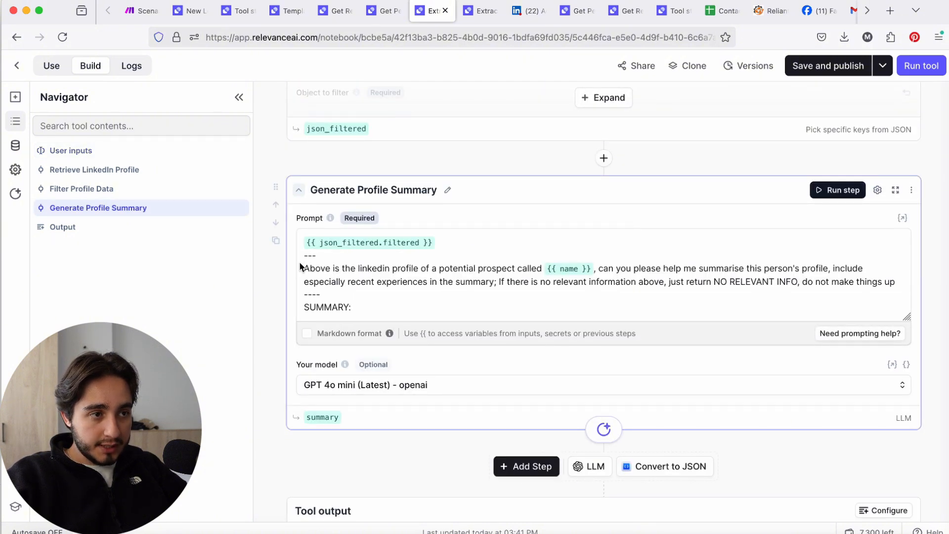
{"action": "left_click_drag", "start_coordinate": [304, 268], "coordinate": [538, 282]}
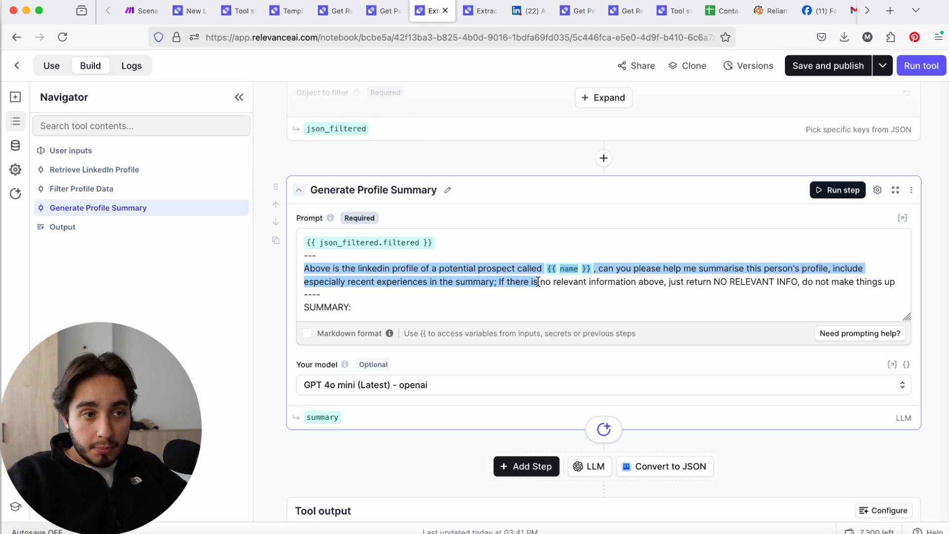
{"action": "left_click", "coordinate": [520, 281]}
{"action": "left_click_drag", "start_coordinate": [347, 282], "coordinate": [492, 285]}
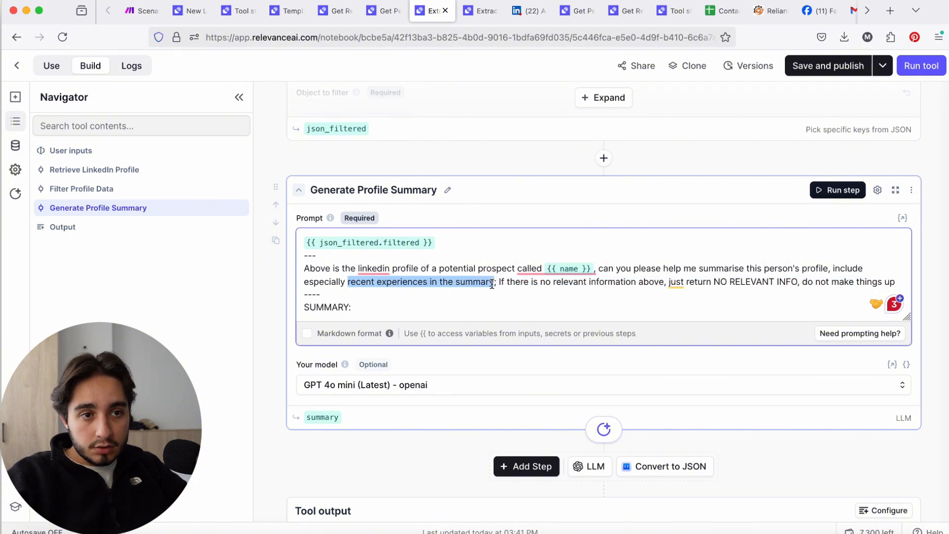
{"action": "type", "text": "information that could be relevant"}
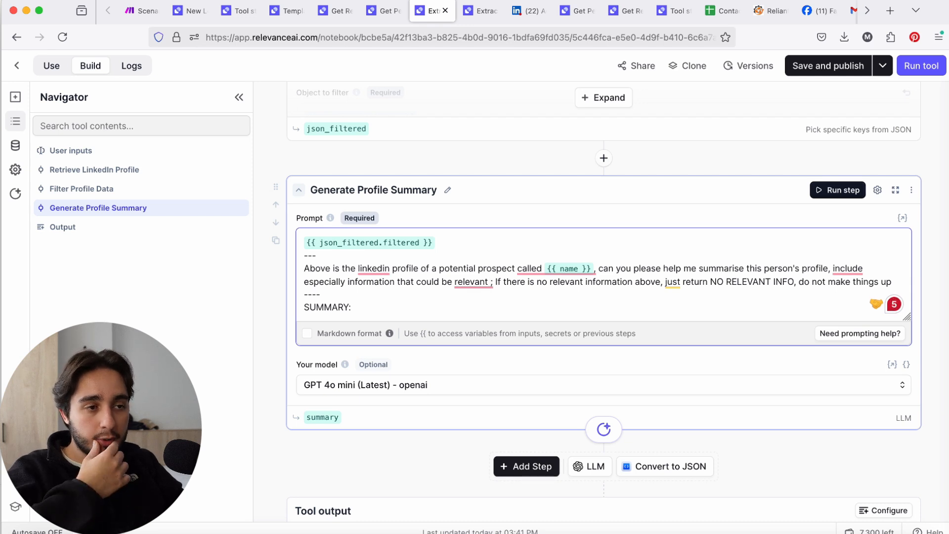
{"action": "key", "text": "BackSpace"}
{"action": "type", "text": "for Matt and b"}
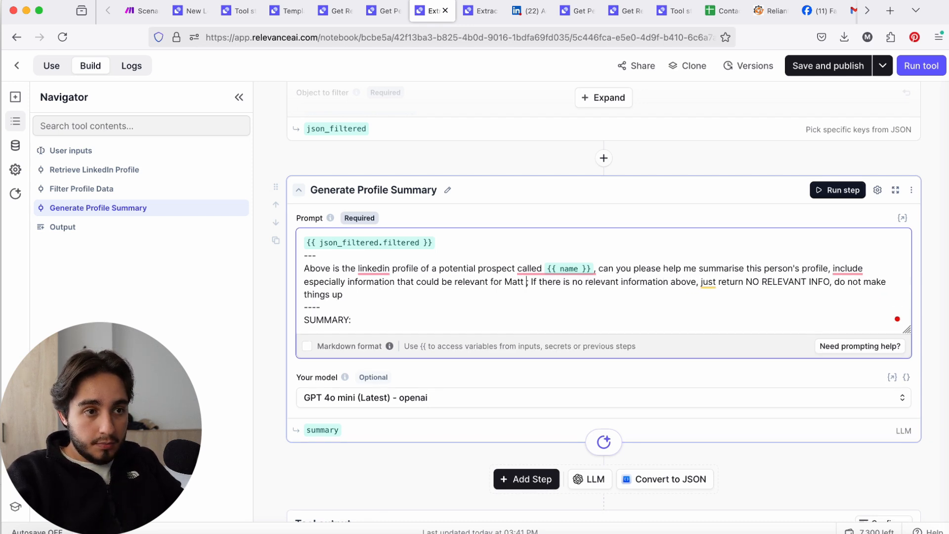
{"action": "type", "text": "h"}
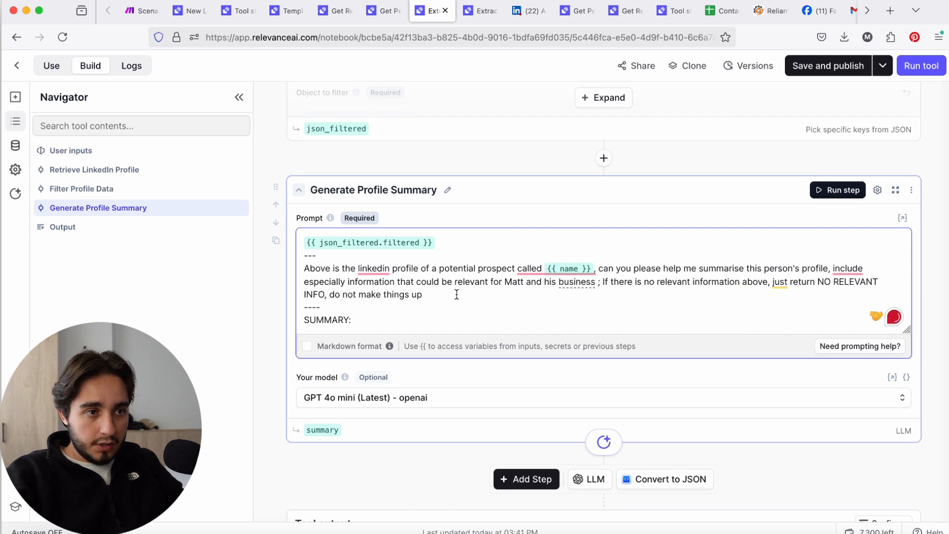
Add a "#context" section above SUMMARY describing Paiva solutions' AI automation work and the lead's template request, and call the prospect "a Lead"
{"action": "left_click", "coordinate": [455, 294]}
{"action": "key", "text": "Return"}
{"action": "key", "text": "Return"}
{"action": "key", "text": "Return"}
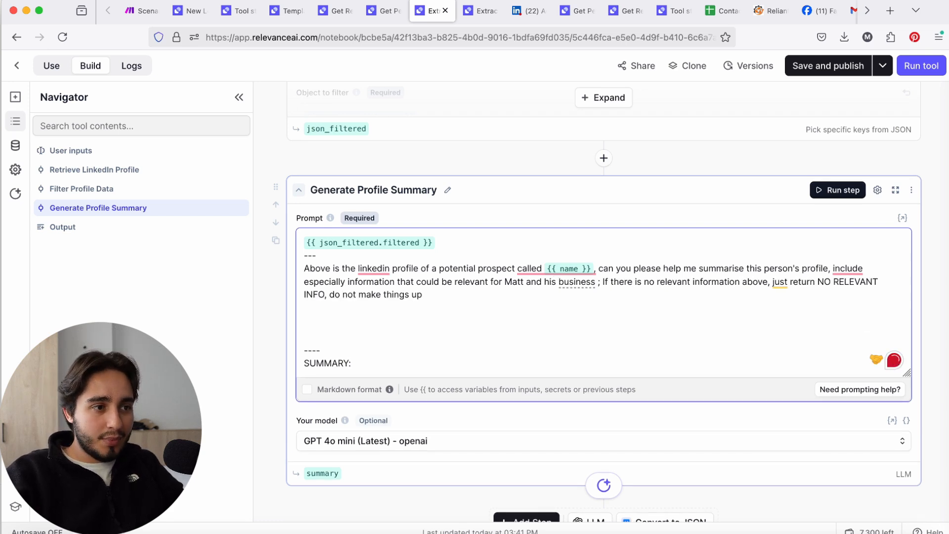
{"action": "key", "text": "BackSpace"}
{"action": "key", "text": "BackSpace"}
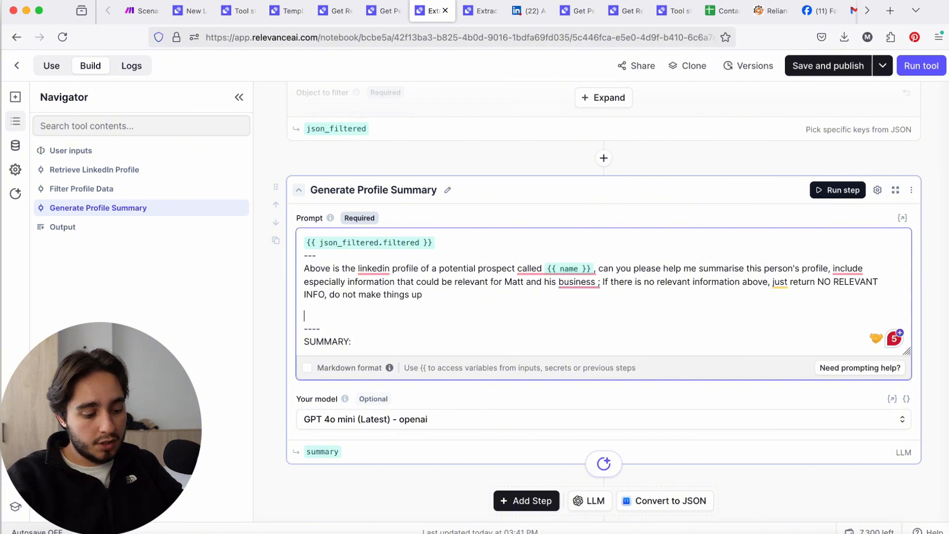
{"action": "type", "text": "#context"}
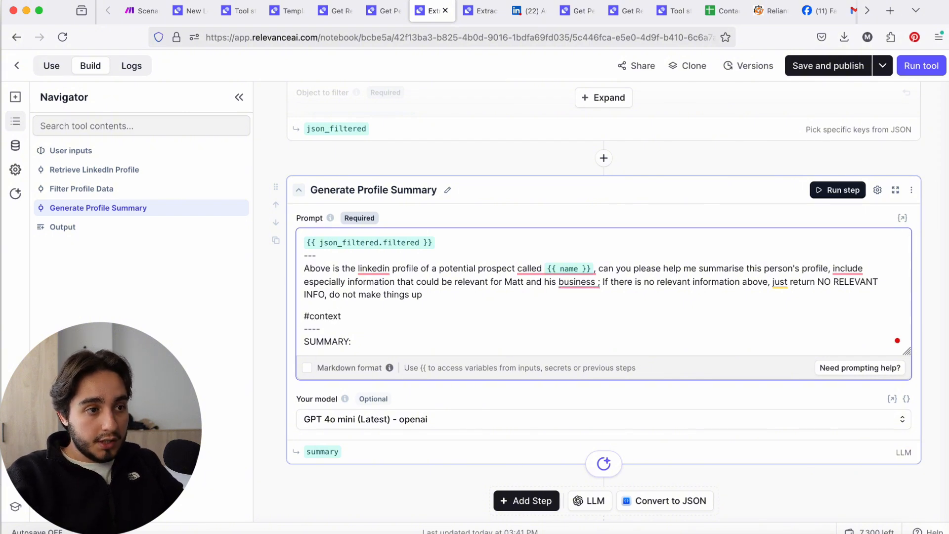
{"action": "key", "text": "Return"}
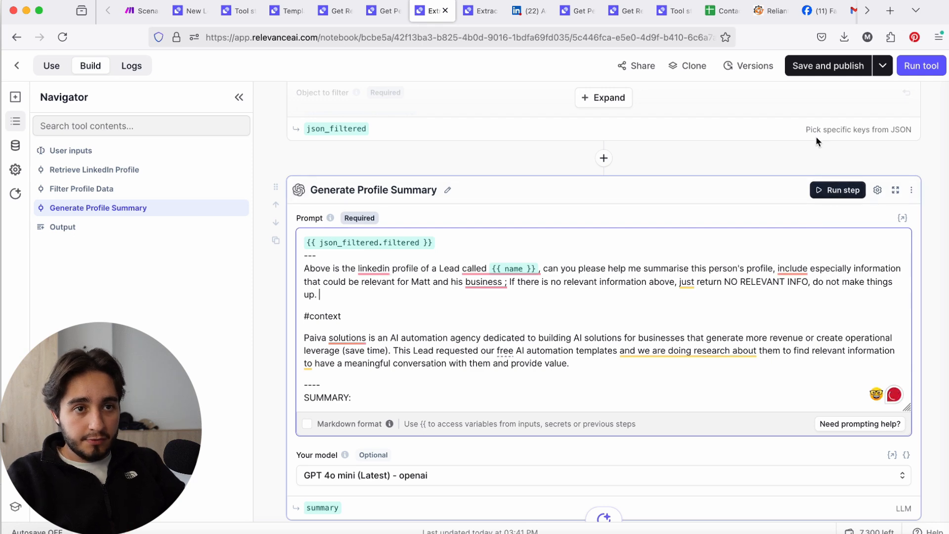
Rename the tool "Extract and Summarize LinkedIn Profile (Echo)"
{"action": "scroll", "coordinate": [776, 224], "scroll_direction": "down", "scroll_amount": 2}
{"action": "scroll", "coordinate": [774, 220], "scroll_direction": "up", "scroll_amount": 15}
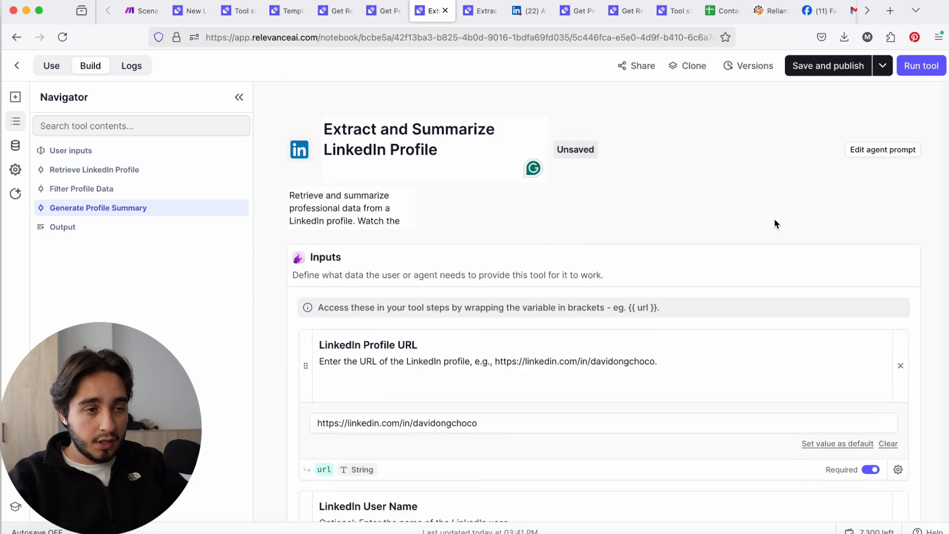
{"action": "left_click", "coordinate": [492, 147]}
{"action": "type", "text": "(echo)"}
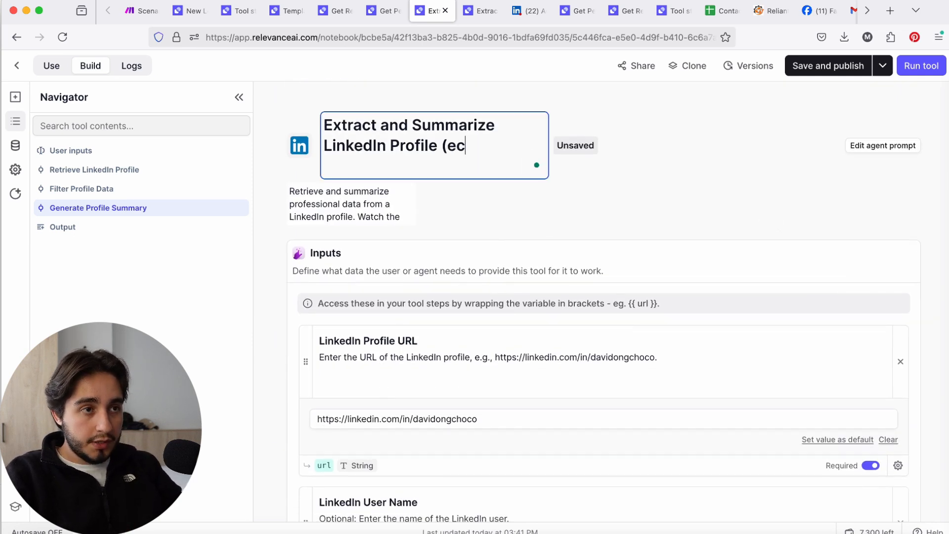
{"action": "key", "text": "BackSpace"}
{"action": "key", "text": "BackSpace"}
{"action": "key", "text": "BackSpace"}
{"action": "key", "text": "BackSpace"}
{"action": "key", "text": "BackSpace"}
{"action": "type", "text": "Echo)"}
Look over the renamed tool's steps, and save and publish it
{"action": "scroll", "coordinate": [521, 301], "scroll_direction": "down", "scroll_amount": 4}
{"action": "scroll", "coordinate": [520, 299], "scroll_direction": "down", "scroll_amount": 5}
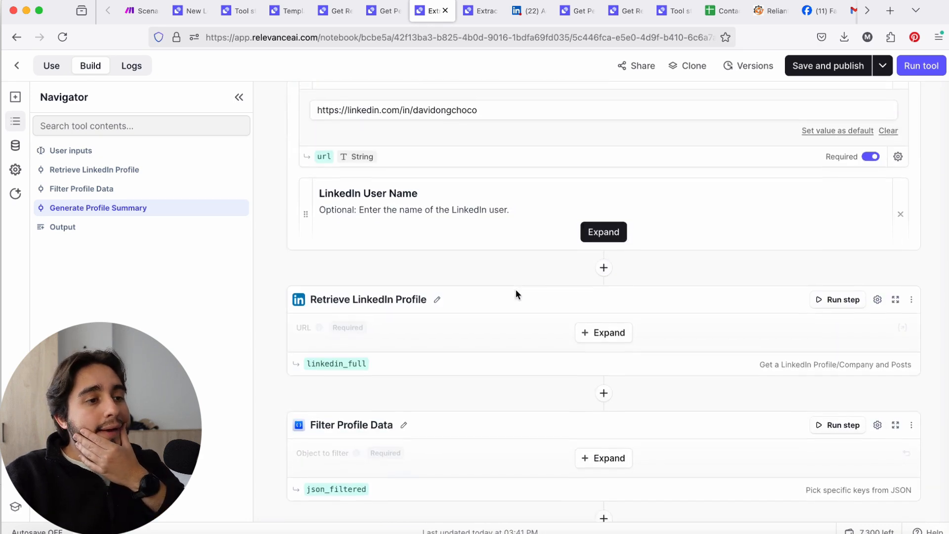
{"action": "scroll", "coordinate": [505, 291], "scroll_direction": "down", "scroll_amount": 3}
{"action": "scroll", "coordinate": [509, 292], "scroll_direction": "up", "scroll_amount": 12}
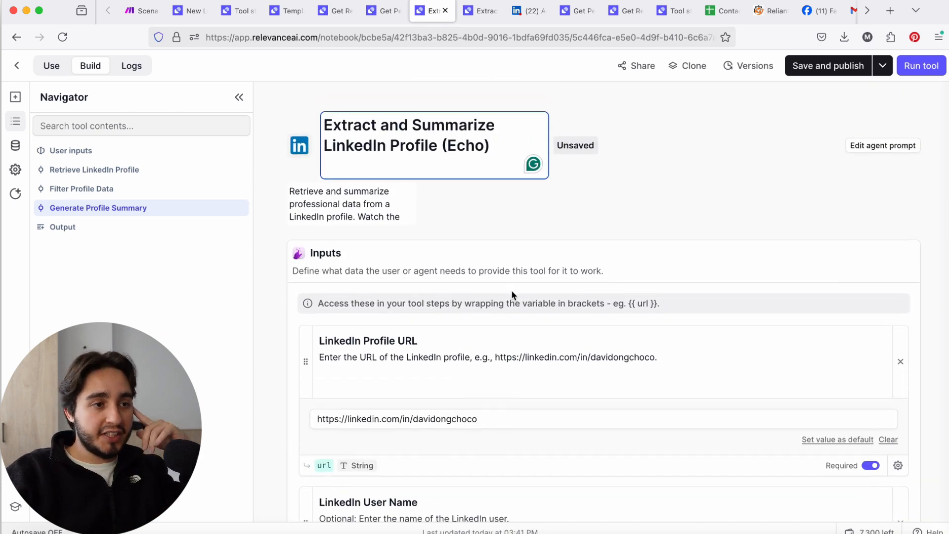
{"action": "scroll", "coordinate": [512, 294], "scroll_direction": "down", "scroll_amount": 15}
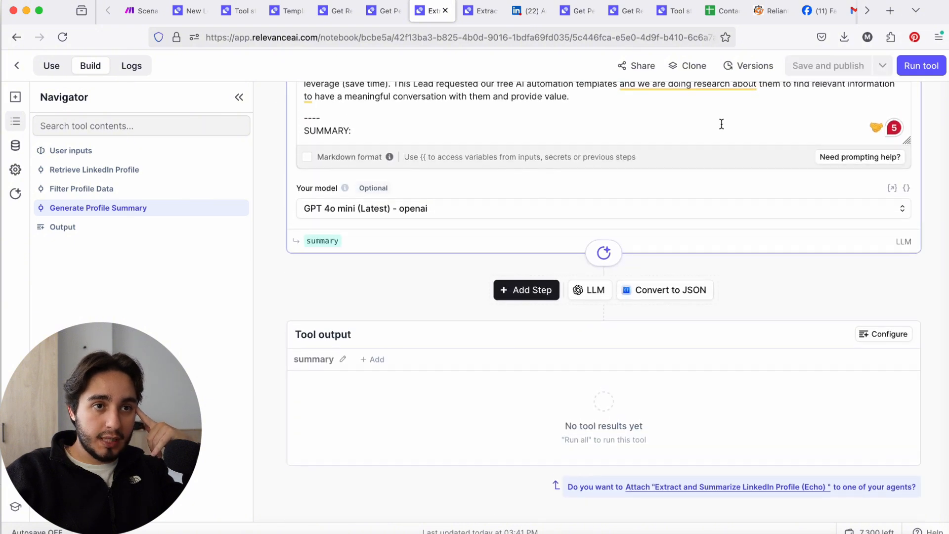
{"action": "scroll", "coordinate": [715, 119], "scroll_direction": "up", "scroll_amount": 15}
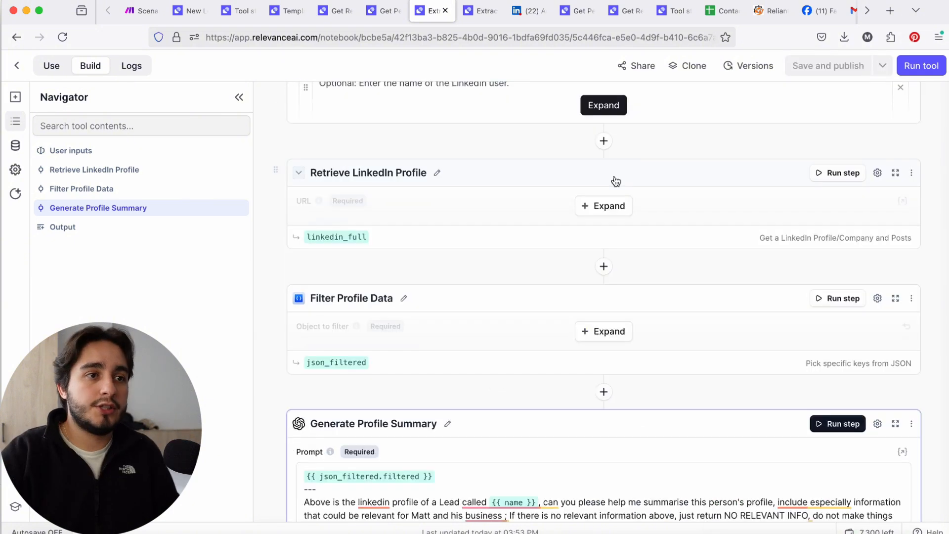
Capitalize the prompt's context heading to "#Context" in the Generate Profile Summary step, and save and publish the tool again
{"action": "left_click_drag", "start_coordinate": [493, 144], "coordinate": [455, 144]}
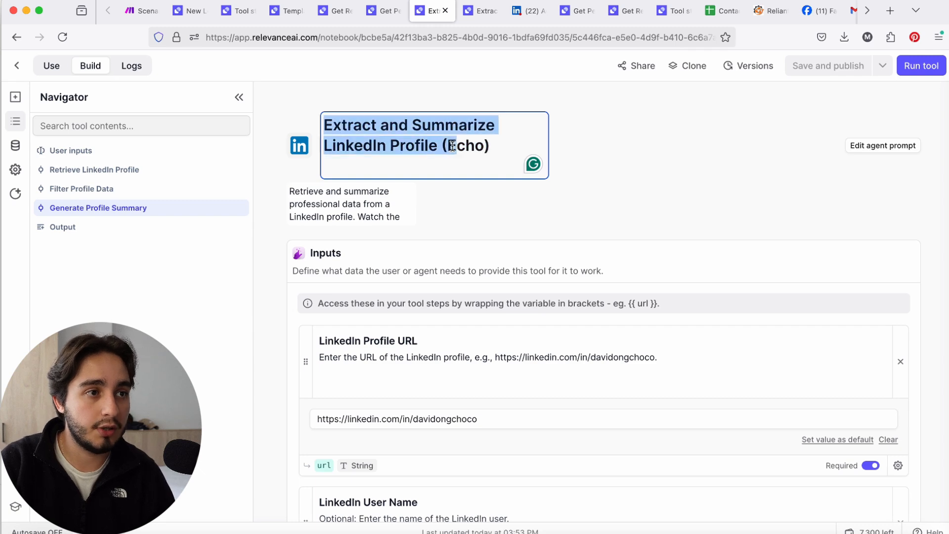
{"action": "left_click", "coordinate": [418, 143]}
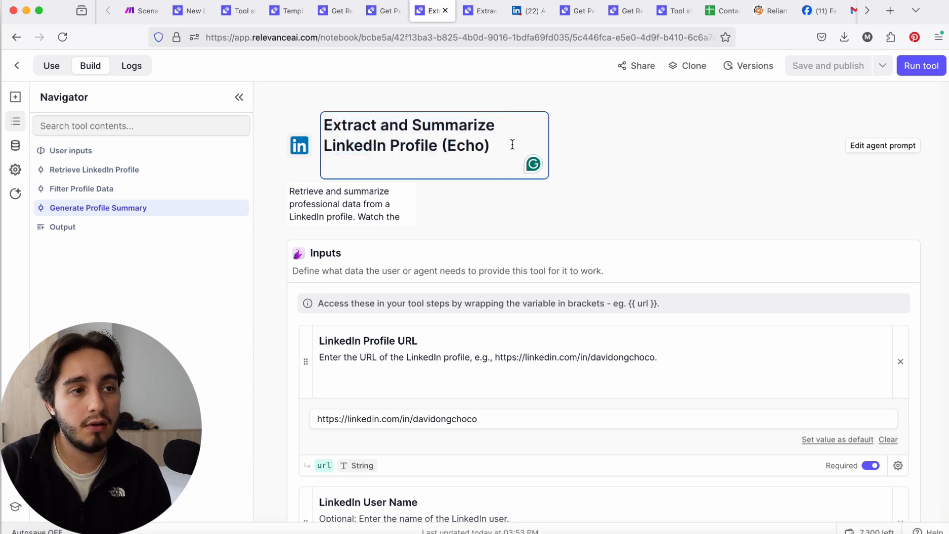
{"action": "scroll", "coordinate": [506, 151], "scroll_direction": "down", "scroll_amount": 15}
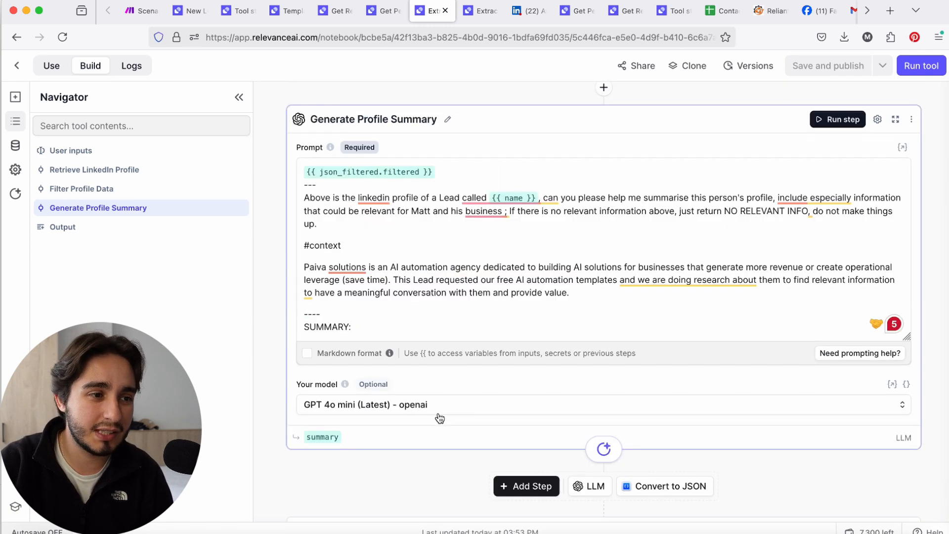
{"action": "left_click_drag", "start_coordinate": [638, 294], "coordinate": [312, 242]}
{"action": "left_click", "coordinate": [312, 242]}
{"action": "key", "text": "BackSpace"}
{"action": "type", "text": "C"}
{"action": "left_click", "coordinate": [620, 291]}
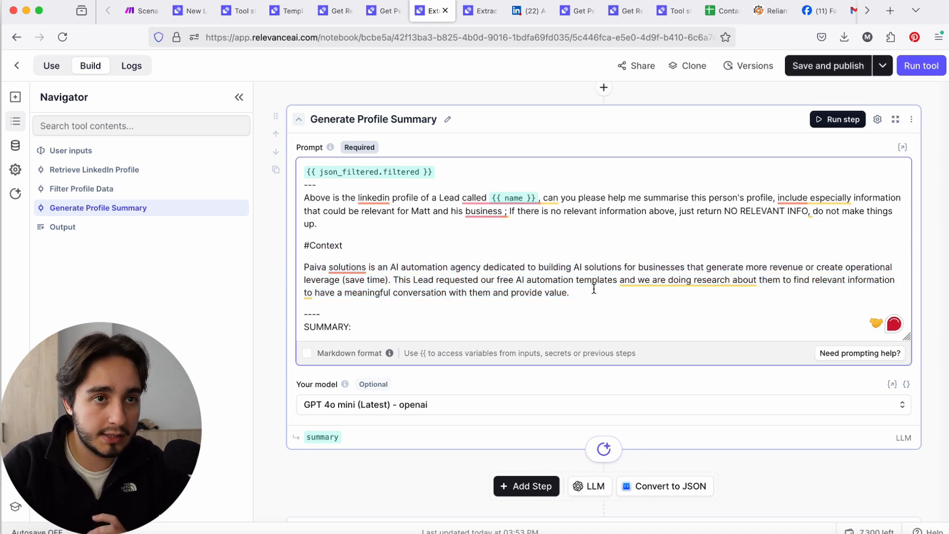
{"action": "left_click", "coordinate": [807, 70]}
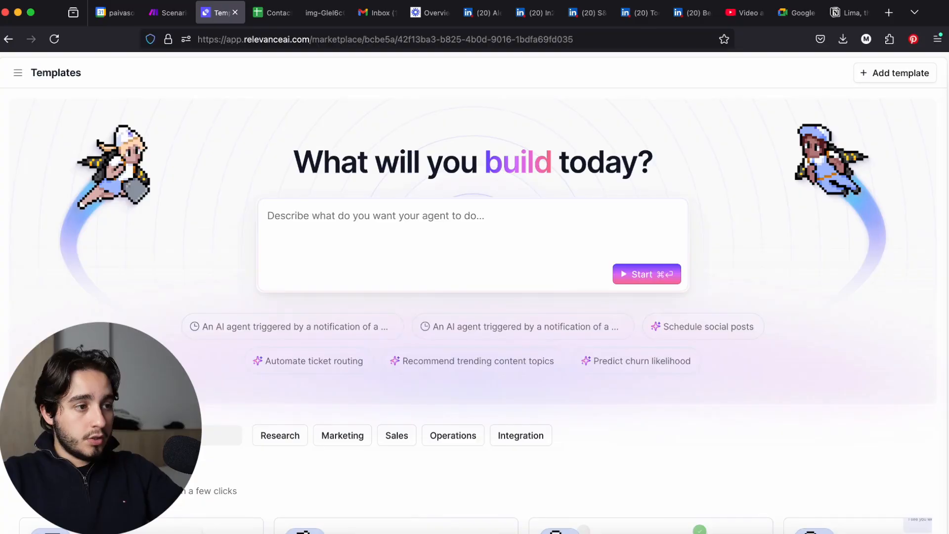
Search the template marketplace for "email" and browse to the matching tool templates
{"action": "scroll", "coordinate": [135, 293], "scroll_direction": "down", "scroll_amount": 3}
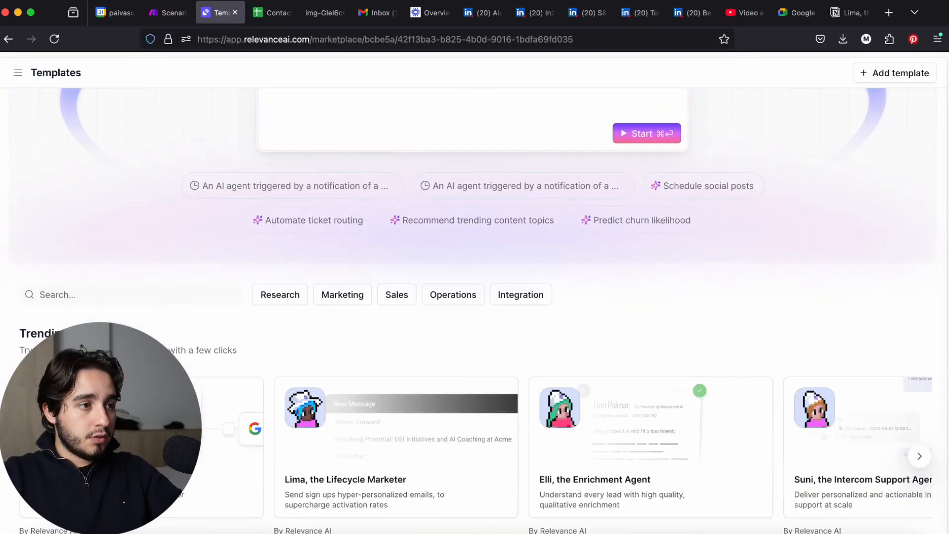
{"action": "left_click", "coordinate": [136, 293]}
{"action": "type", "text": "emails"}
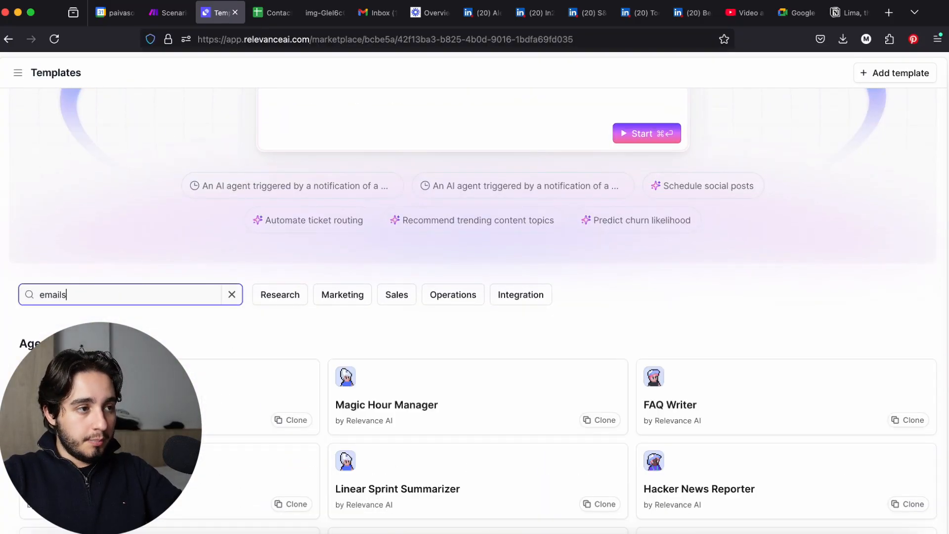
{"action": "scroll", "coordinate": [218, 307], "scroll_direction": "down", "scroll_amount": 1}
{"action": "scroll", "coordinate": [218, 307], "scroll_direction": "up", "scroll_amount": 1}
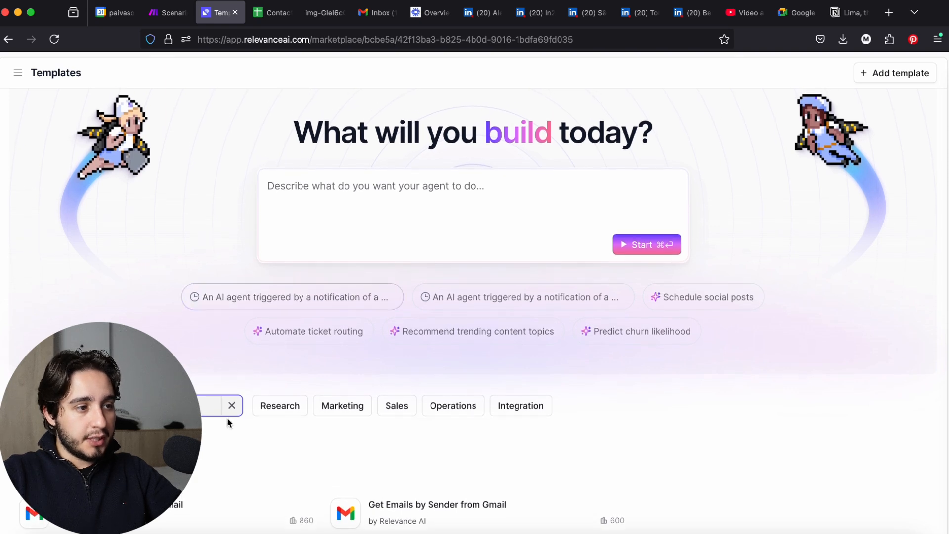
{"action": "scroll", "coordinate": [627, 441], "scroll_direction": "down", "scroll_amount": 1}
{"action": "key", "text": "BackSpace"}
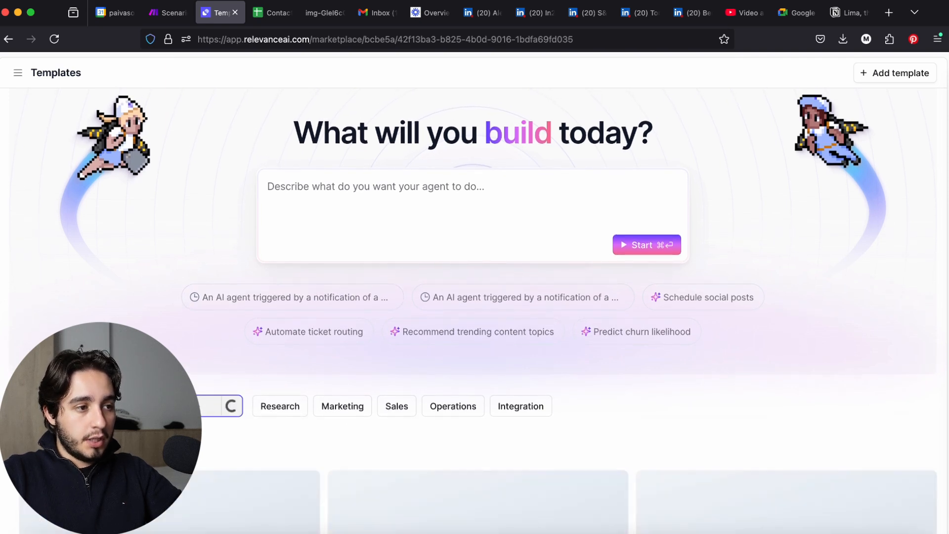
{"action": "scroll", "coordinate": [621, 438], "scroll_direction": "down", "scroll_amount": 4}
{"action": "scroll", "coordinate": [621, 439], "scroll_direction": "down", "scroll_amount": 3}
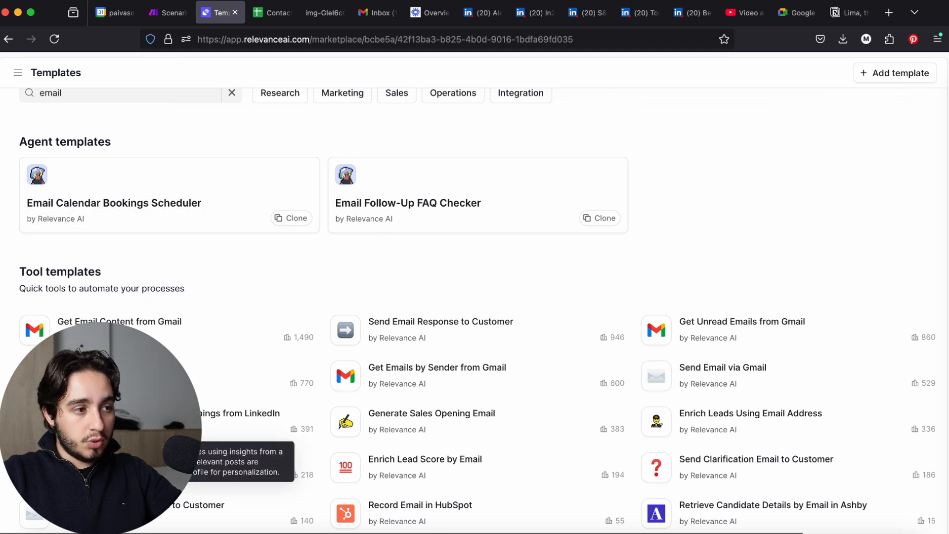
Open the "Generate Personalized Email Openings from LinkedIn" and "Generate Sales Opening Email" templates in new tabs and switch to the former
{"action": "right_click", "coordinate": [181, 325]}
{"action": "left_click", "coordinate": [187, 332]}
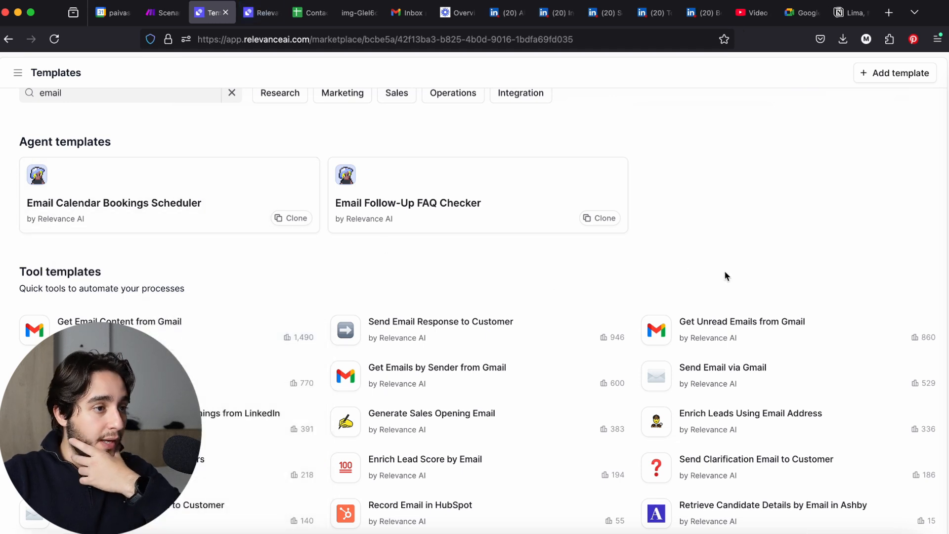
{"action": "right_click", "coordinate": [420, 413]}
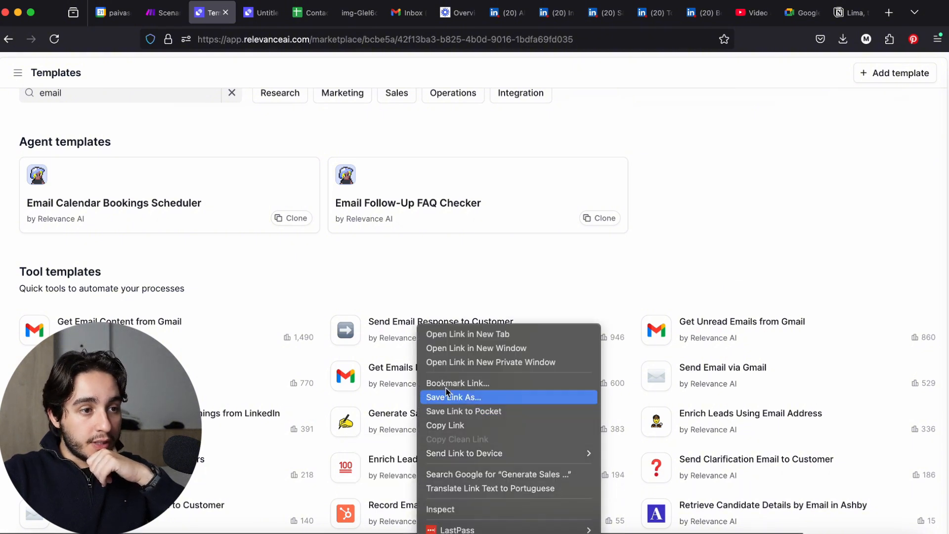
{"action": "left_click", "coordinate": [445, 333]}
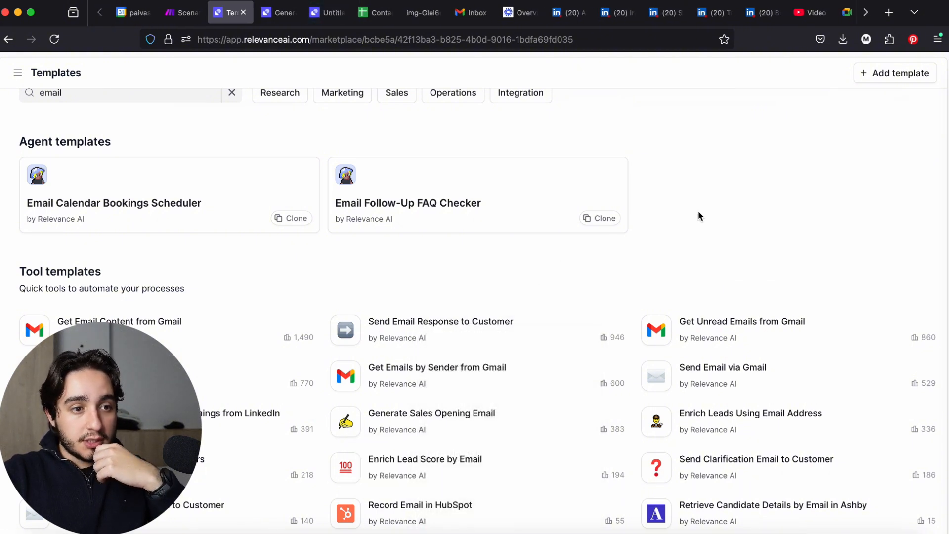
{"action": "left_click", "coordinate": [277, 13]}
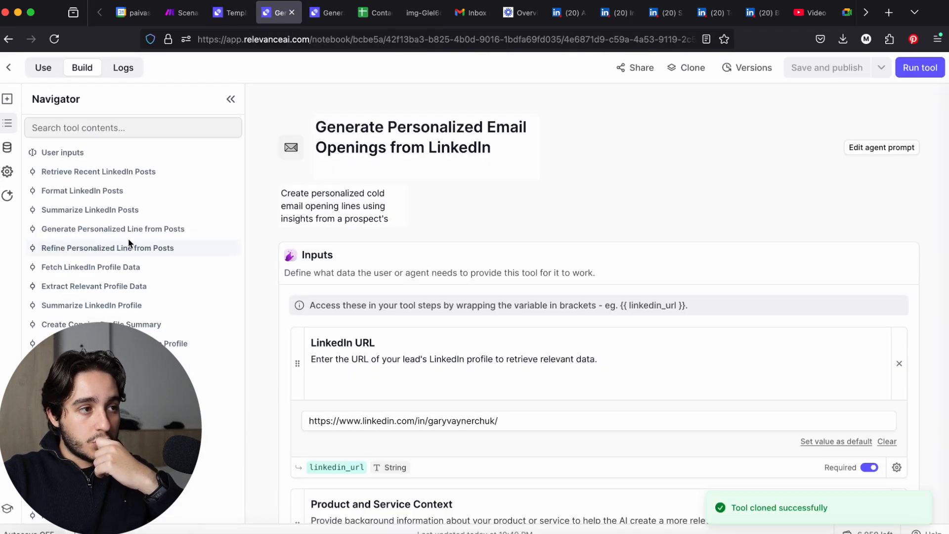
Examine the inputs and the listed steps of the cloned Generate Personalized Email Openings from LinkedIn tool
{"action": "scroll", "coordinate": [569, 336], "scroll_direction": "down", "scroll_amount": 5}
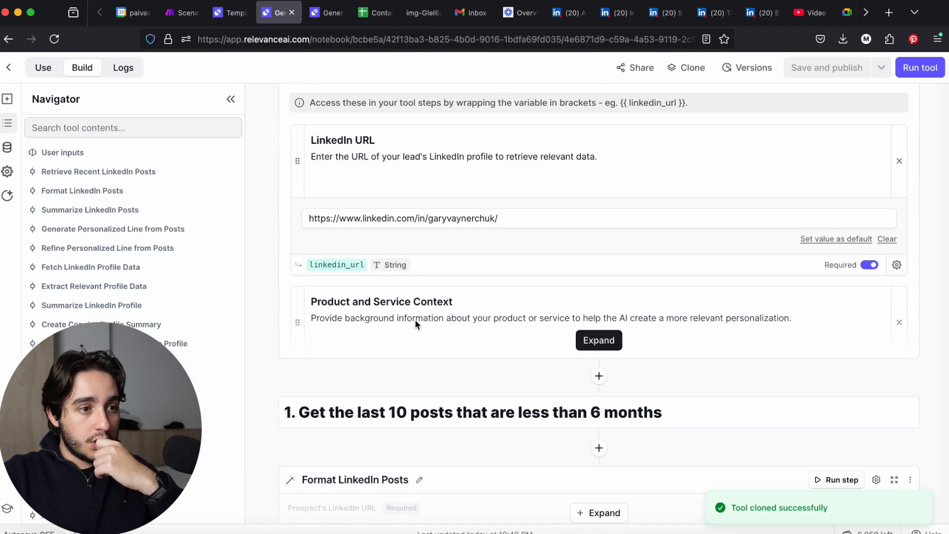
{"action": "left_click", "coordinate": [578, 340]}
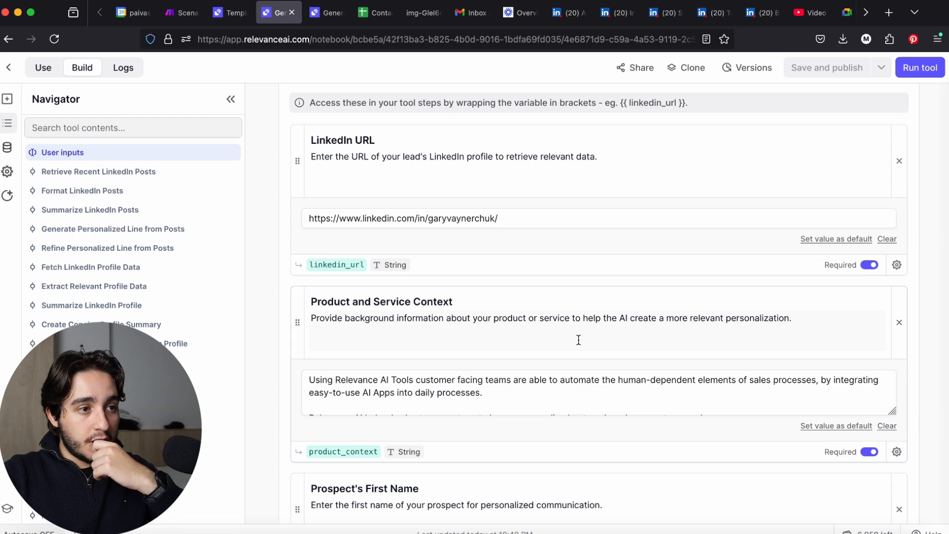
{"action": "scroll", "coordinate": [578, 339], "scroll_direction": "down", "scroll_amount": 6}
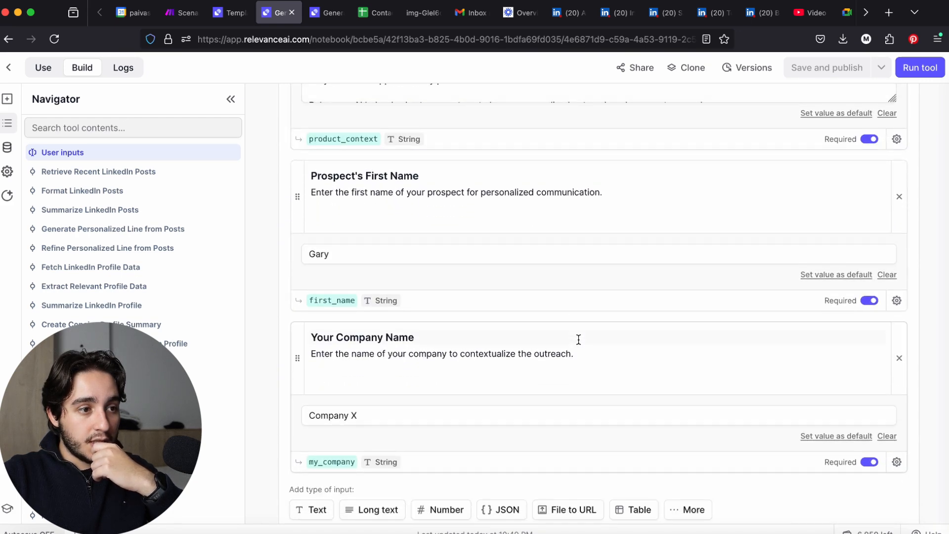
{"action": "scroll", "coordinate": [578, 339], "scroll_direction": "down", "scroll_amount": 7}
{"action": "scroll", "coordinate": [578, 343], "scroll_direction": "down", "scroll_amount": 15}
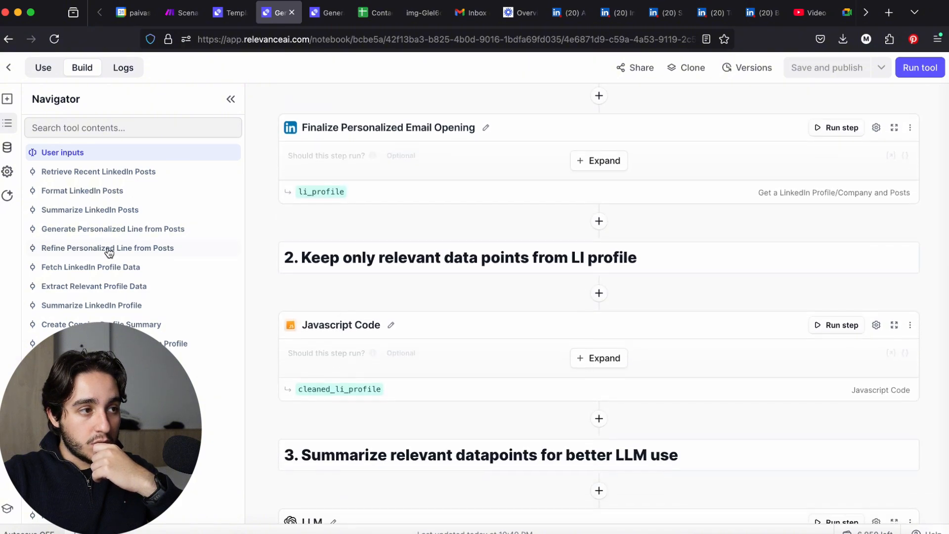
{"action": "left_click", "coordinate": [103, 212]}
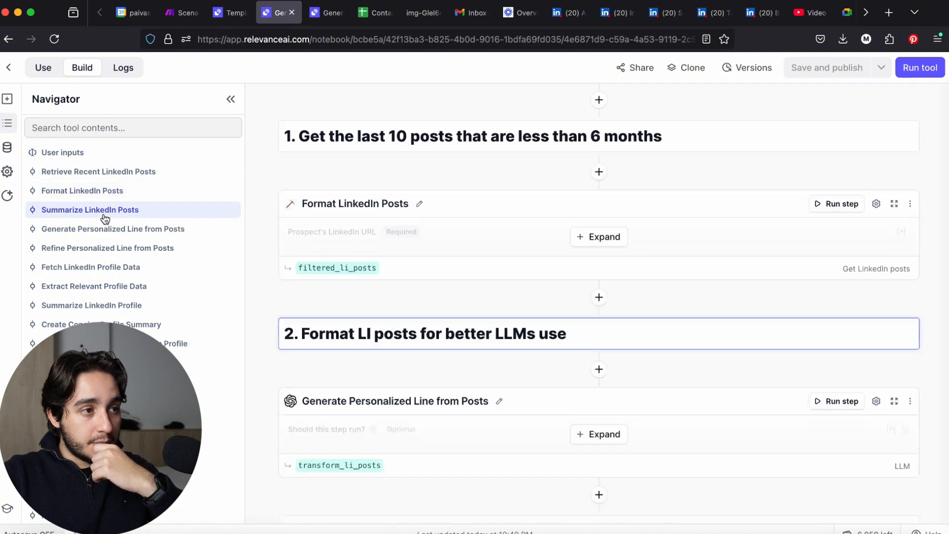
{"action": "left_click", "coordinate": [106, 229]}
{"action": "left_click", "coordinate": [115, 249]}
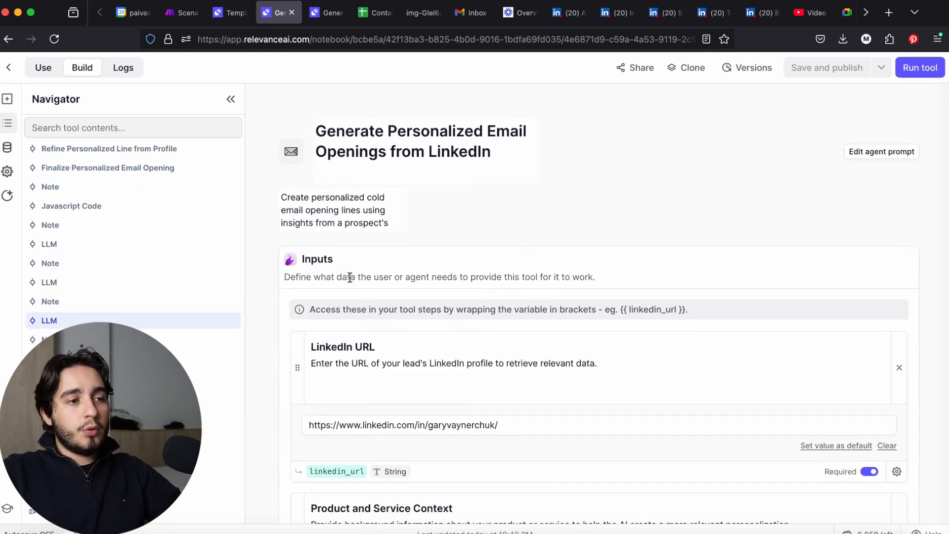
Run the tool with its sample inputs and review the personalised_opening_line in the tool output
{"action": "scroll", "coordinate": [350, 278], "scroll_direction": "down", "scroll_amount": 5}
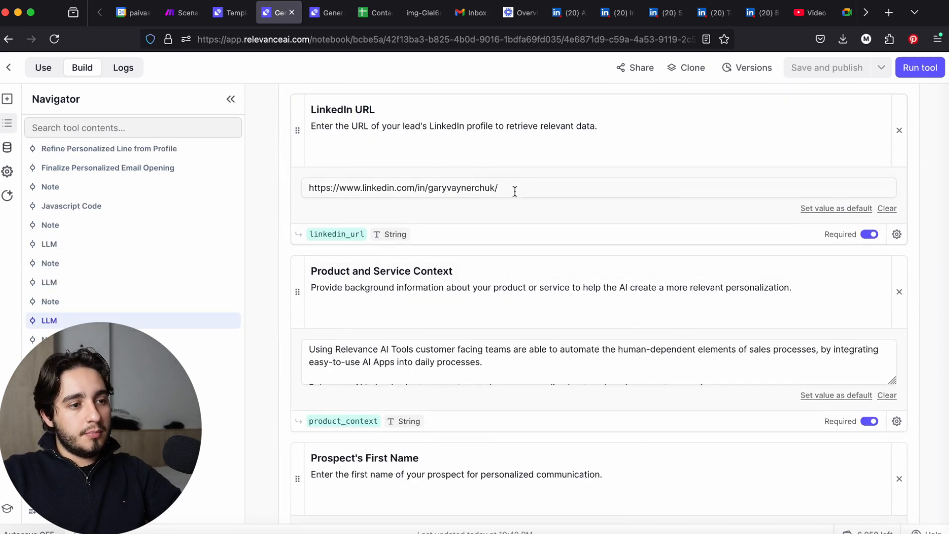
{"action": "scroll", "coordinate": [422, 343], "scroll_direction": "down", "scroll_amount": 6}
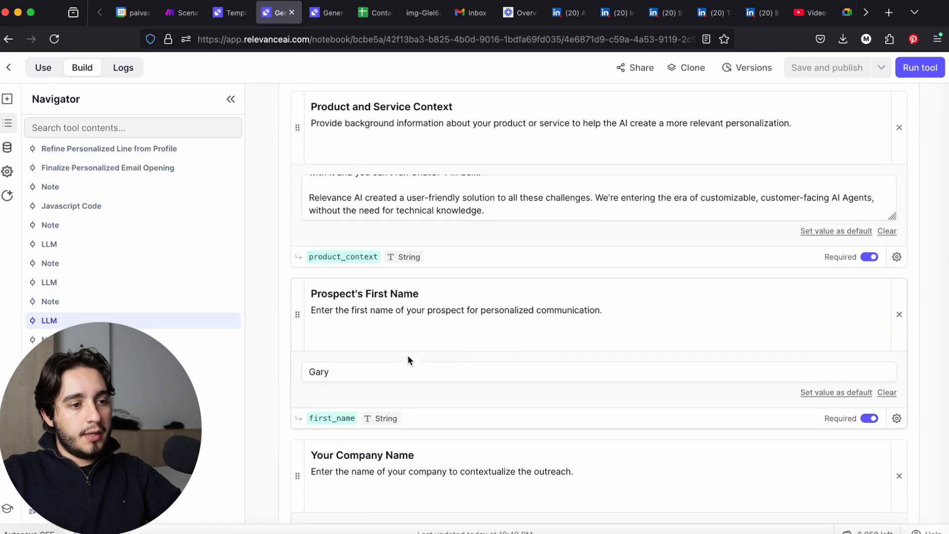
{"action": "left_click", "coordinate": [929, 61]}
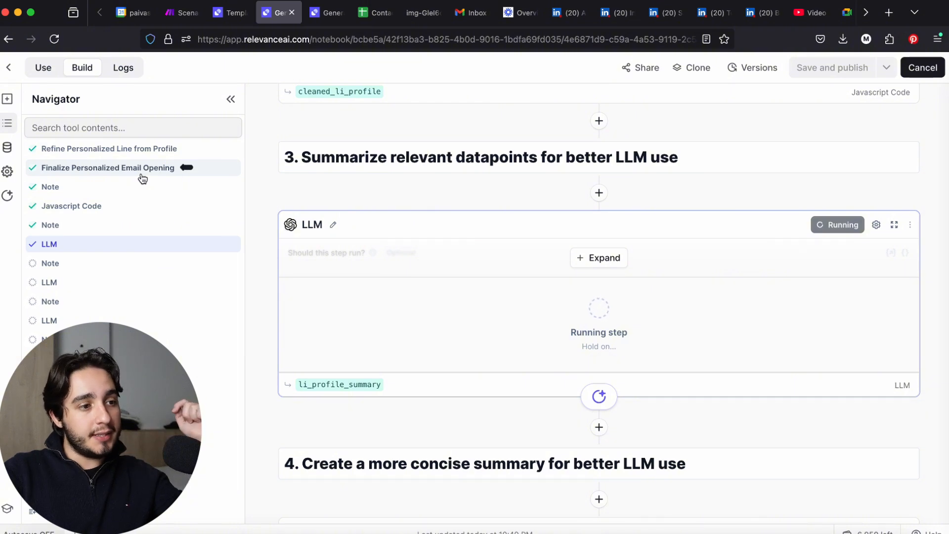
{"action": "scroll", "coordinate": [384, 201], "scroll_direction": "down", "scroll_amount": 8}
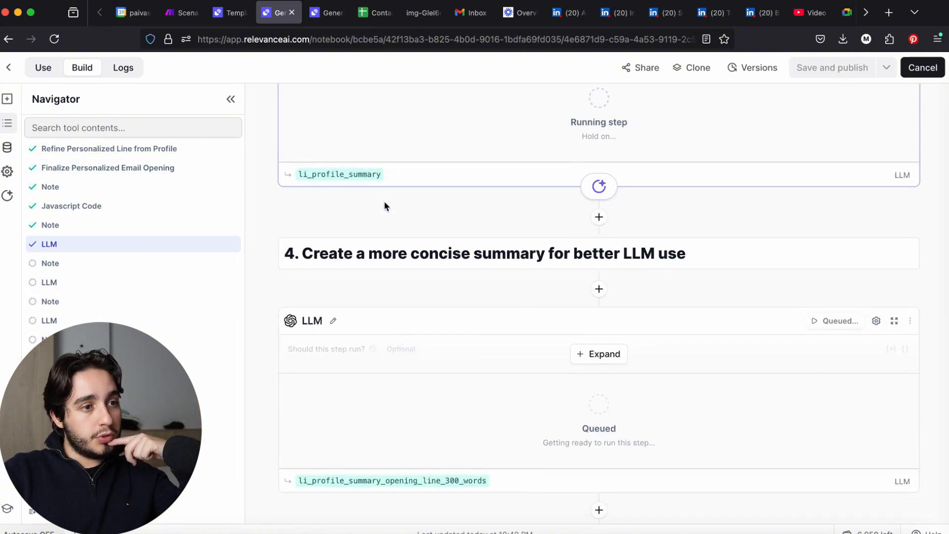
{"action": "scroll", "coordinate": [384, 201], "scroll_direction": "down", "scroll_amount": 10}
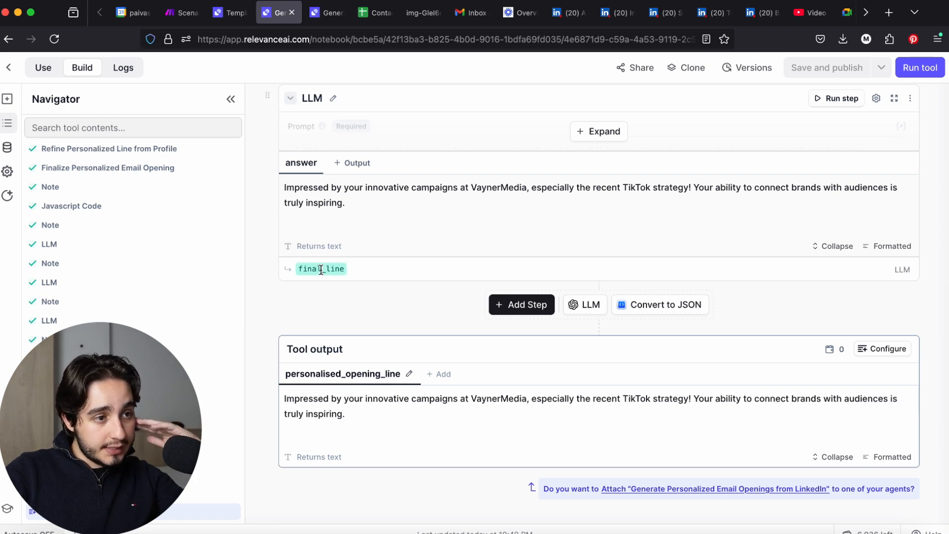
{"action": "mouse_move", "coordinate": [295, 269]}
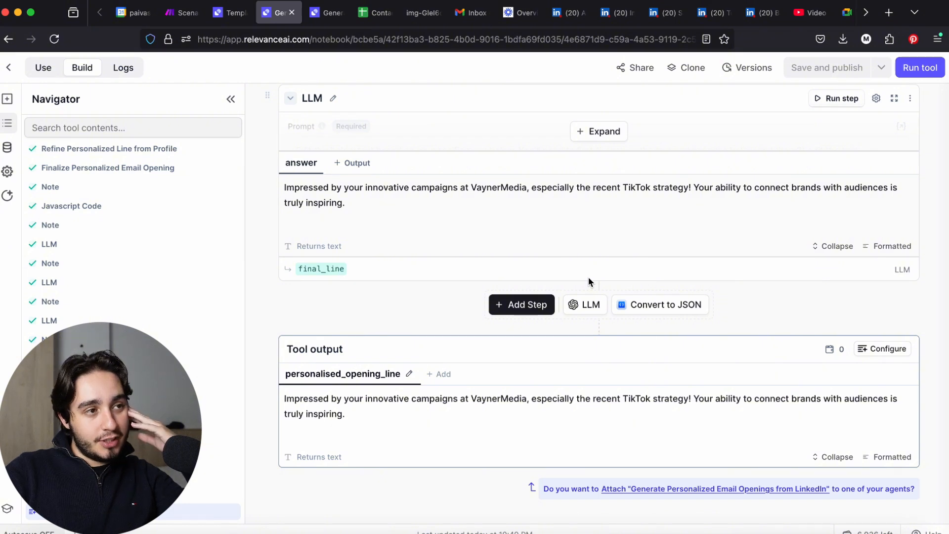
{"action": "left_click", "coordinate": [328, 15]}
{"action": "left_click_drag", "start_coordinate": [328, 14], "coordinate": [271, 15]}
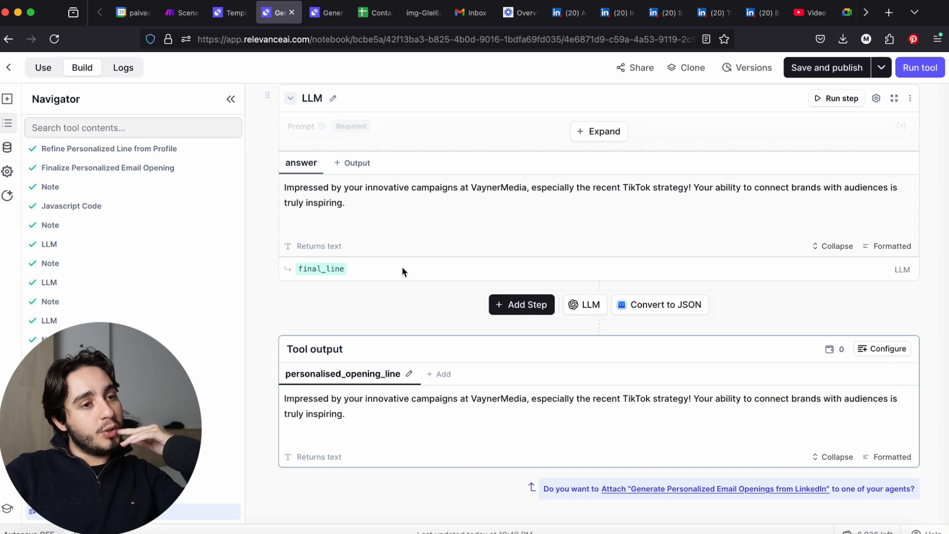
Examine the answers of the three LinkedIn-profile opening-line iterations through to the step that prioritizes posts
{"action": "scroll", "coordinate": [131, 237], "scroll_direction": "up", "scroll_amount": 5}
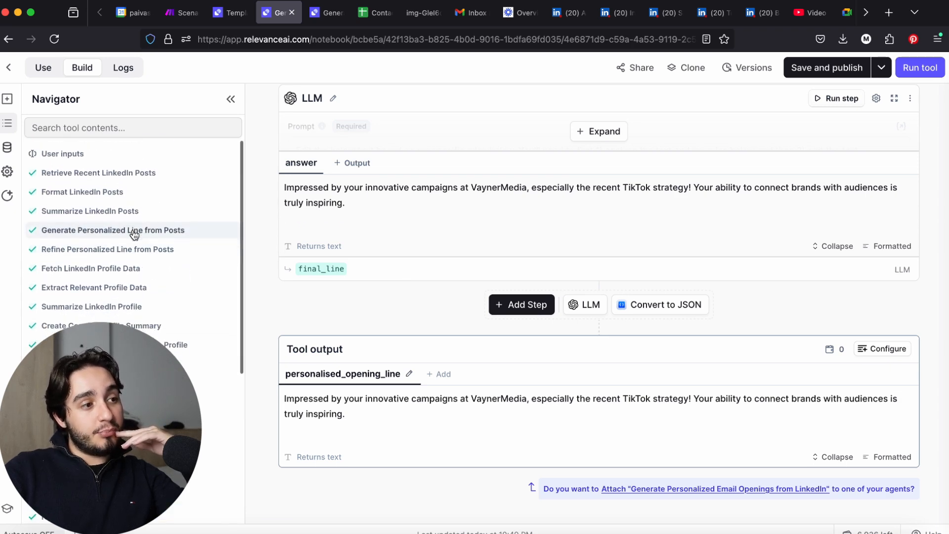
{"action": "scroll", "coordinate": [131, 237], "scroll_direction": "down", "scroll_amount": 5}
{"action": "scroll", "coordinate": [396, 312], "scroll_direction": "up", "scroll_amount": 15}
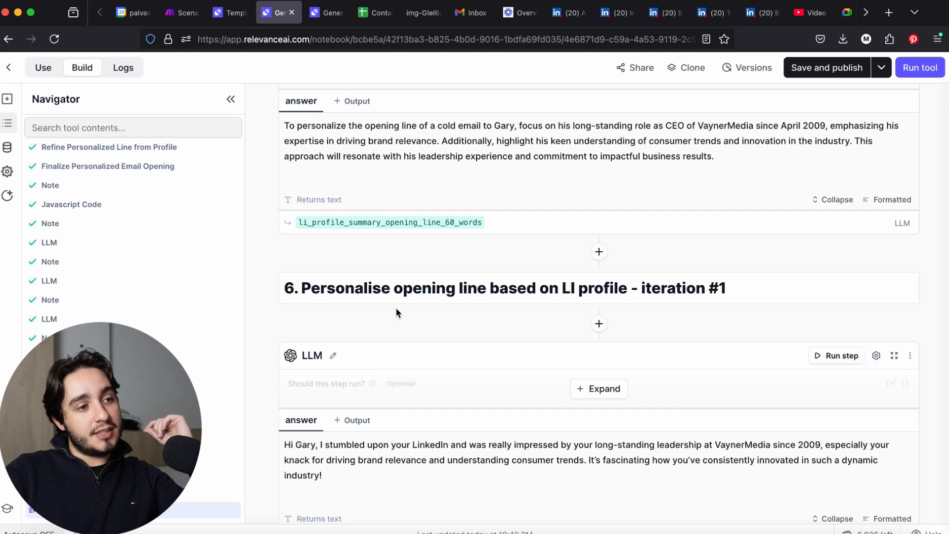
{"action": "scroll", "coordinate": [395, 313], "scroll_direction": "down", "scroll_amount": 3}
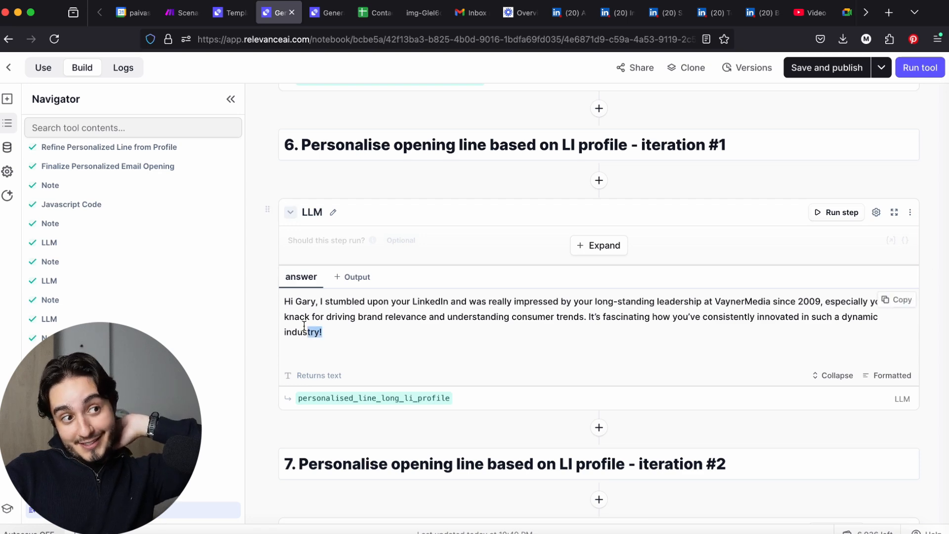
{"action": "left_click_drag", "start_coordinate": [341, 334], "coordinate": [289, 298]}
{"action": "left_click", "coordinate": [431, 340]}
{"action": "scroll", "coordinate": [444, 331], "scroll_direction": "down", "scroll_amount": 5}
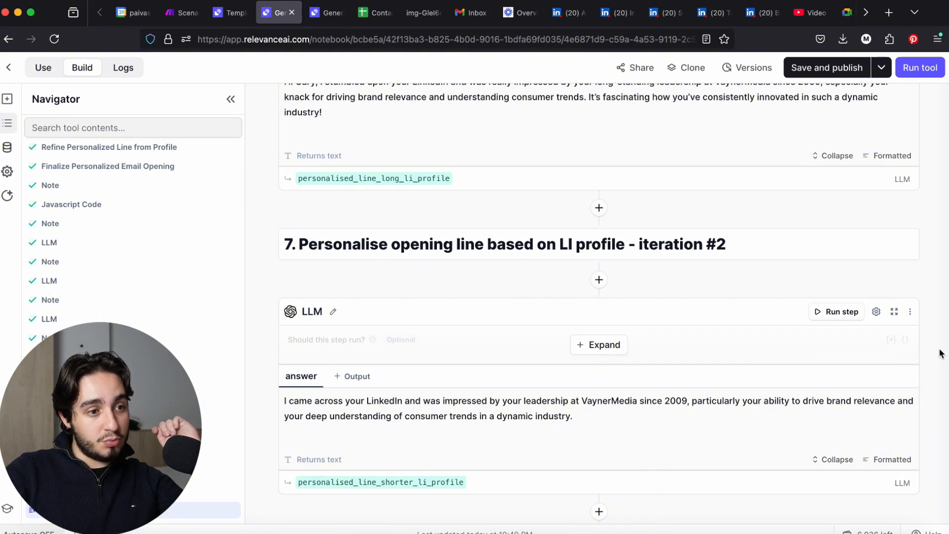
{"action": "scroll", "coordinate": [940, 353], "scroll_direction": "down", "scroll_amount": 7}
{"action": "scroll", "coordinate": [939, 353], "scroll_direction": "up", "scroll_amount": 2}
{"action": "scroll", "coordinate": [939, 353], "scroll_direction": "down", "scroll_amount": 2}
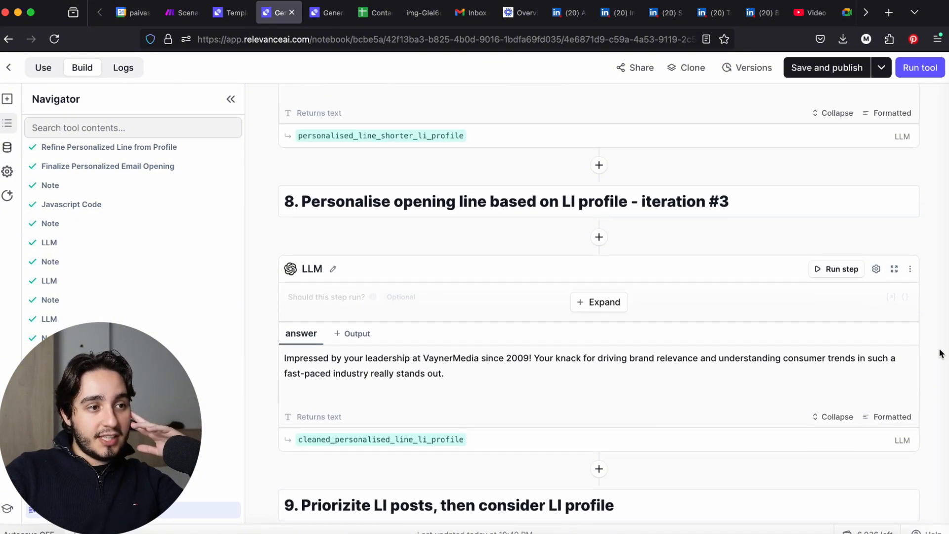
{"action": "scroll", "coordinate": [940, 353], "scroll_direction": "down", "scroll_amount": 1}
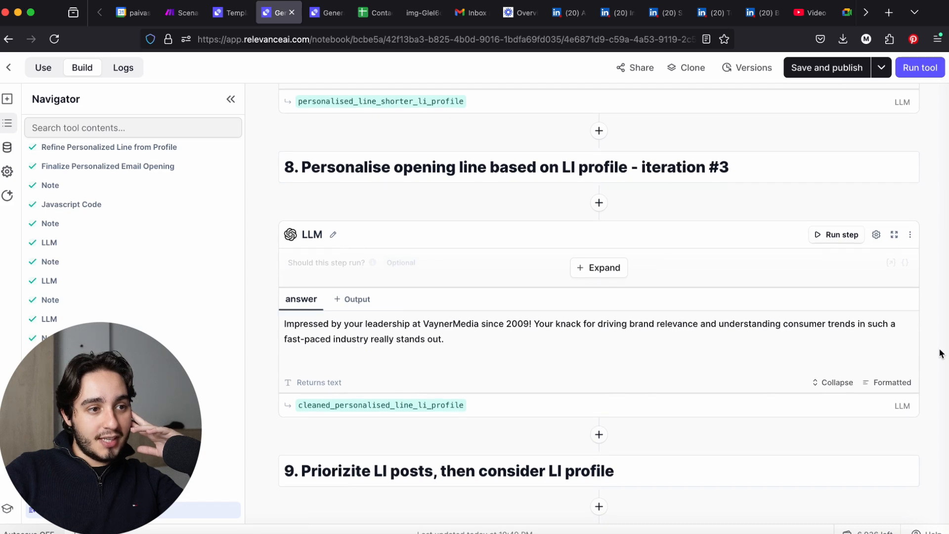
{"action": "scroll", "coordinate": [940, 353], "scroll_direction": "down", "scroll_amount": 3}
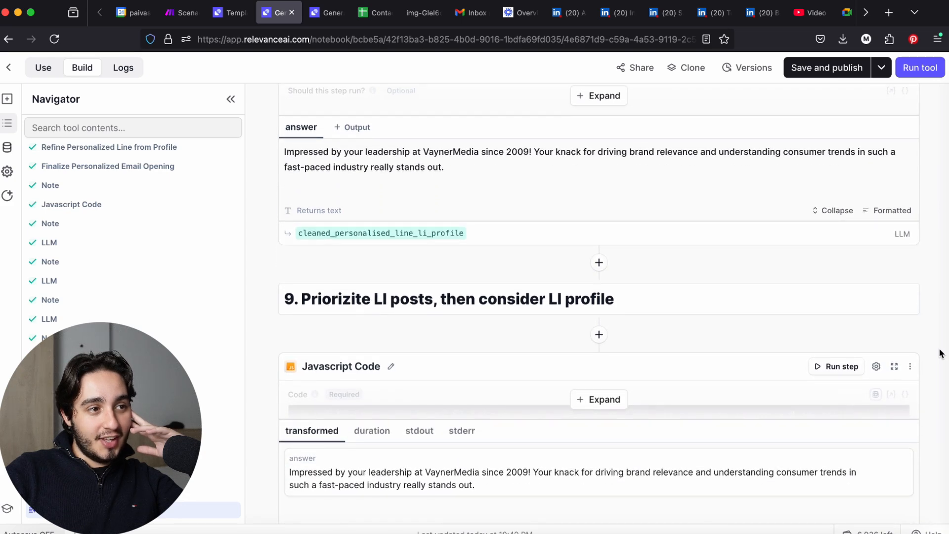
Compare the iteration #3 opening line with the two earlier versions, including the greeting in iteration #1
{"action": "scroll", "coordinate": [940, 353], "scroll_direction": "up", "scroll_amount": 2}
{"action": "left_click_drag", "start_coordinate": [489, 272], "coordinate": [252, 251]}
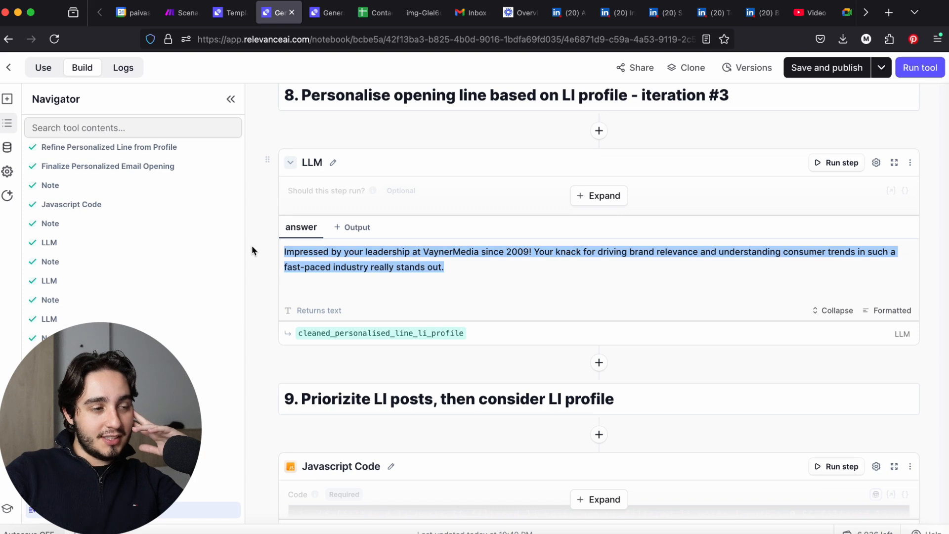
{"action": "left_click", "coordinate": [252, 247]}
{"action": "scroll", "coordinate": [252, 247], "scroll_direction": "up", "scroll_amount": 6}
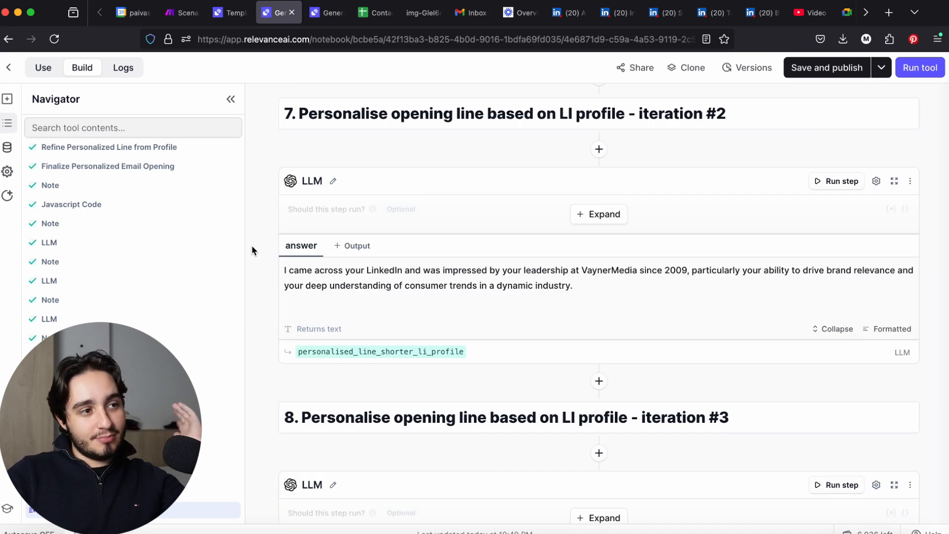
{"action": "scroll", "coordinate": [251, 245], "scroll_direction": "up", "scroll_amount": 5}
{"action": "scroll", "coordinate": [251, 246], "scroll_direction": "up", "scroll_amount": 1}
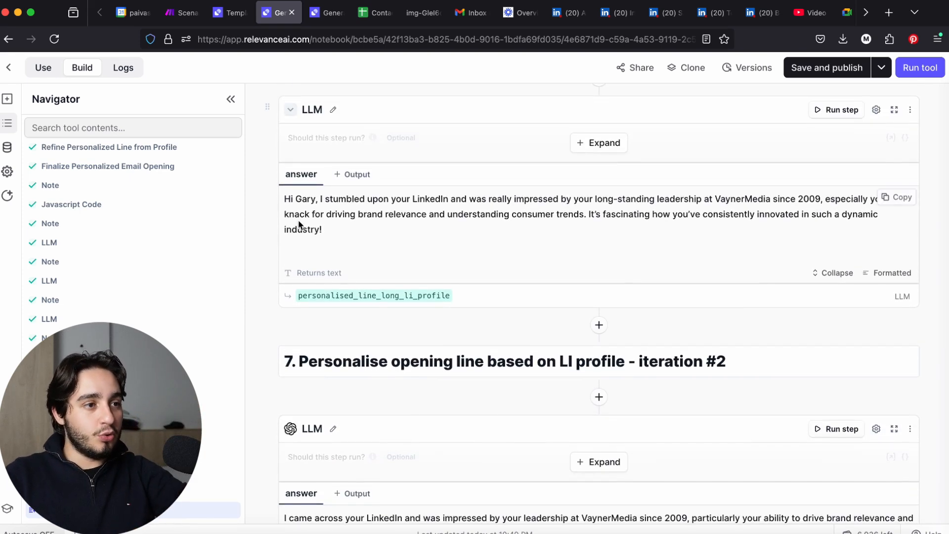
{"action": "left_click_drag", "start_coordinate": [319, 199], "coordinate": [265, 206]}
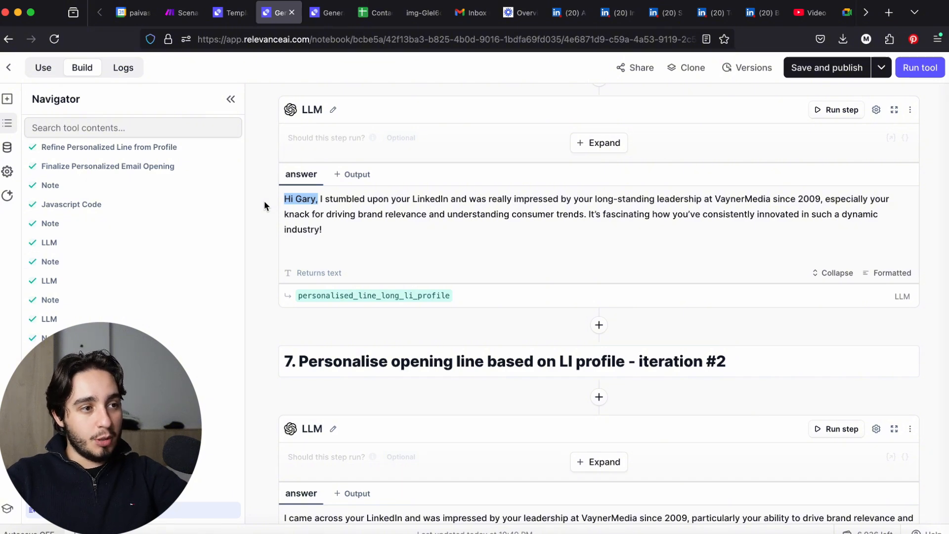
{"action": "scroll", "coordinate": [265, 204], "scroll_direction": "down", "scroll_amount": 15}
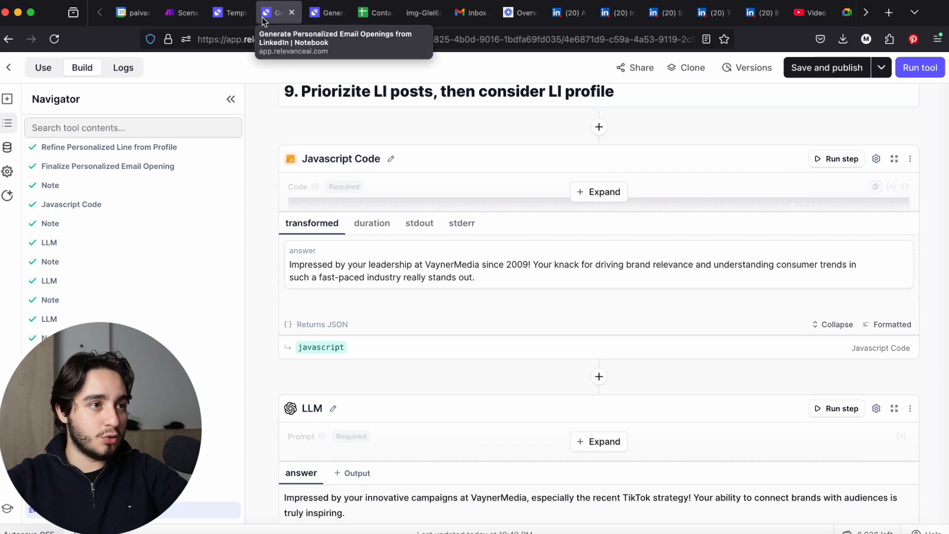
Switch to the Generate Sales Opening Email tool and examine all its inputs and its three LLM steps
{"action": "left_click", "coordinate": [327, 15]}
{"action": "left_click", "coordinate": [337, 417]}
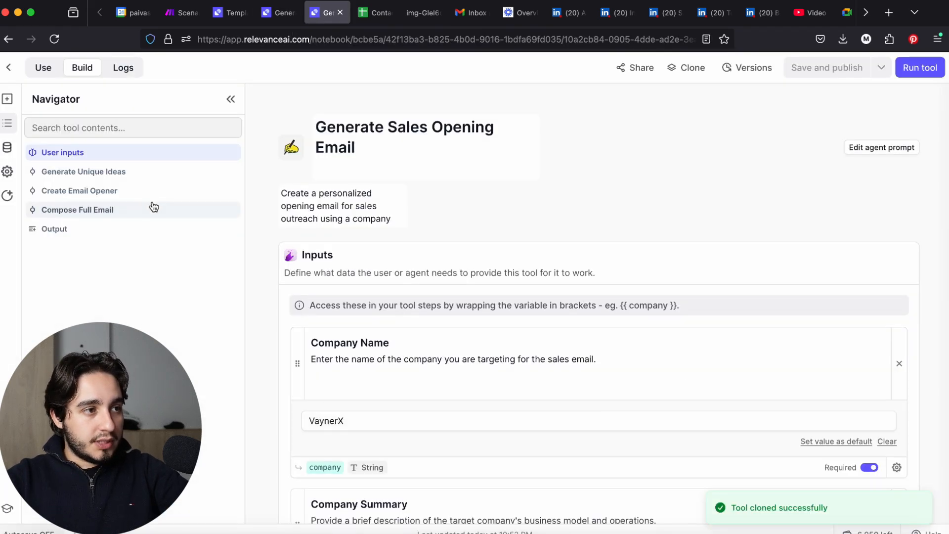
{"action": "left_click", "coordinate": [134, 171]}
{"action": "scroll", "coordinate": [290, 236], "scroll_direction": "up", "scroll_amount": 3}
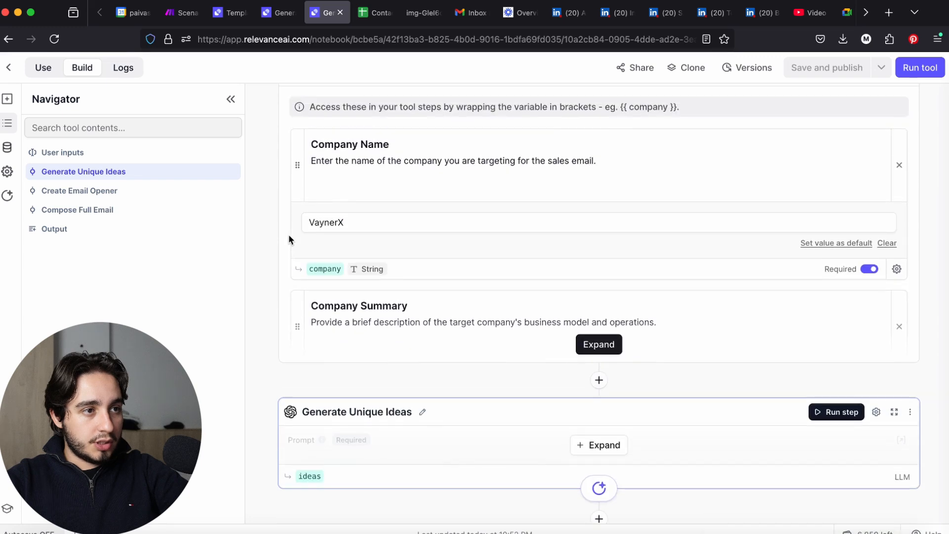
{"action": "left_click", "coordinate": [599, 341]}
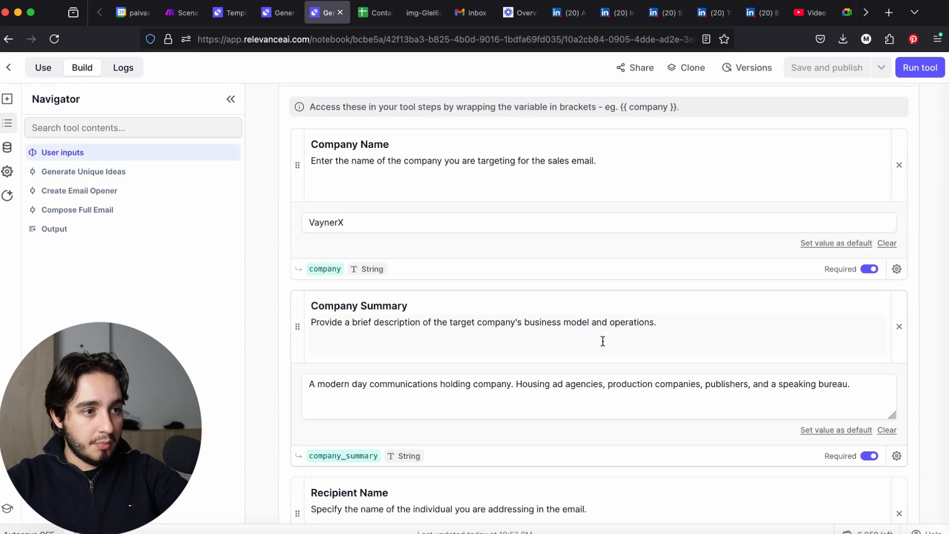
{"action": "scroll", "coordinate": [603, 341], "scroll_direction": "down", "scroll_amount": 4}
{"action": "scroll", "coordinate": [602, 341], "scroll_direction": "down", "scroll_amount": 6}
{"action": "scroll", "coordinate": [603, 341], "scroll_direction": "down", "scroll_amount": 2}
{"action": "scroll", "coordinate": [602, 341], "scroll_direction": "down", "scroll_amount": 4}
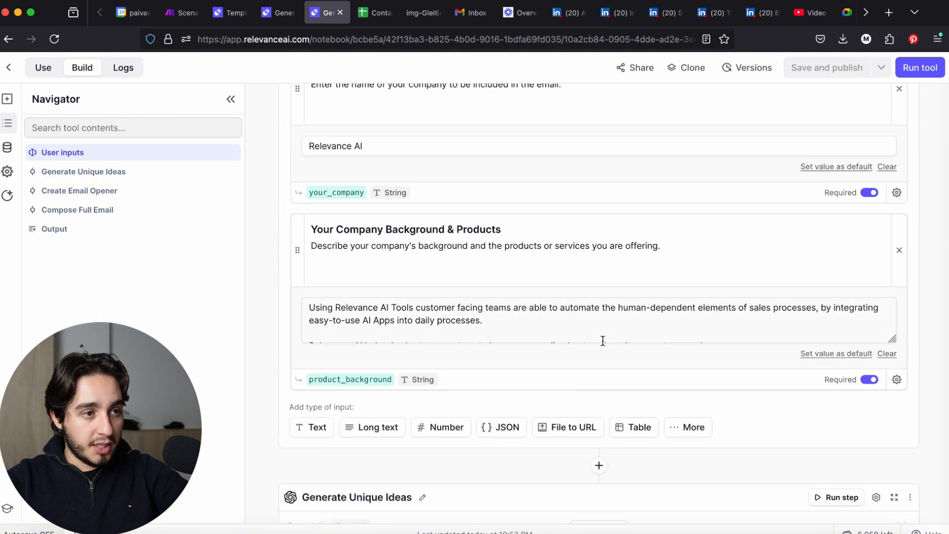
{"action": "scroll", "coordinate": [603, 340], "scroll_direction": "down", "scroll_amount": 3}
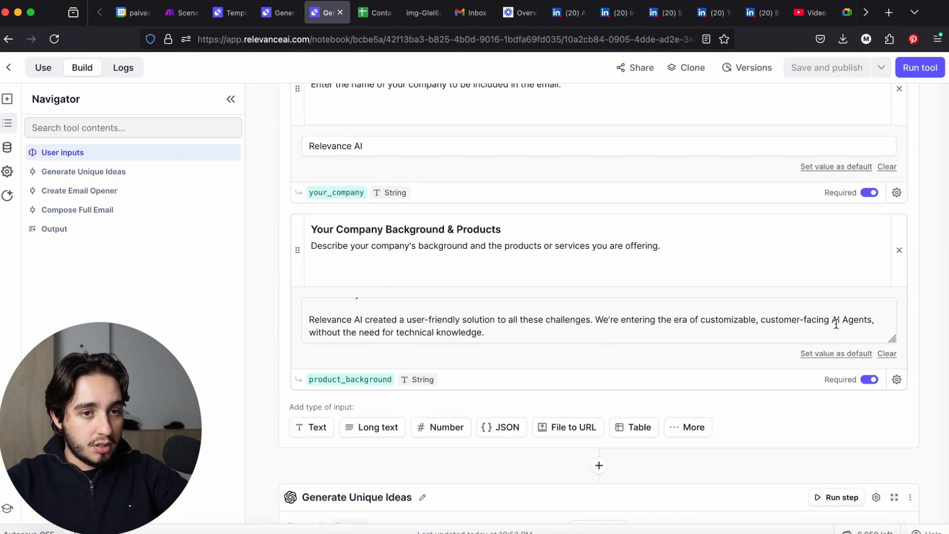
{"action": "scroll", "coordinate": [942, 361], "scroll_direction": "down", "scroll_amount": 9}
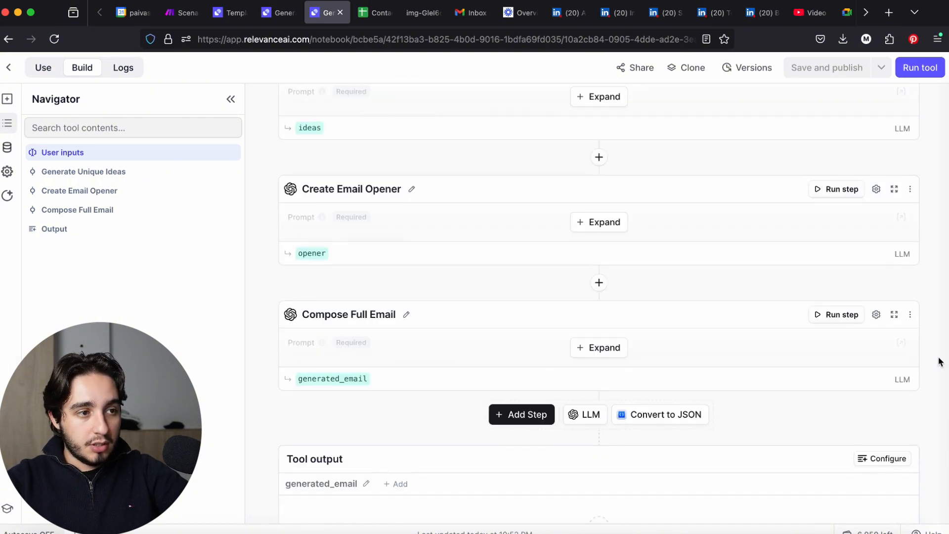
Run the Generate Sales Opening Email tool with its sample inputs and review the Generate Unique Ideas step
{"action": "left_click", "coordinate": [919, 69]}
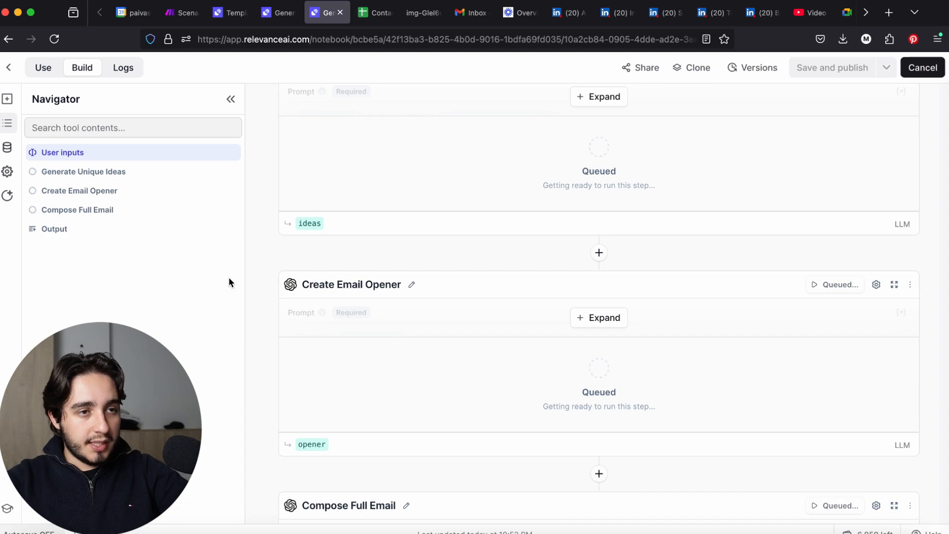
{"action": "scroll", "coordinate": [315, 272], "scroll_direction": "up", "scroll_amount": 15}
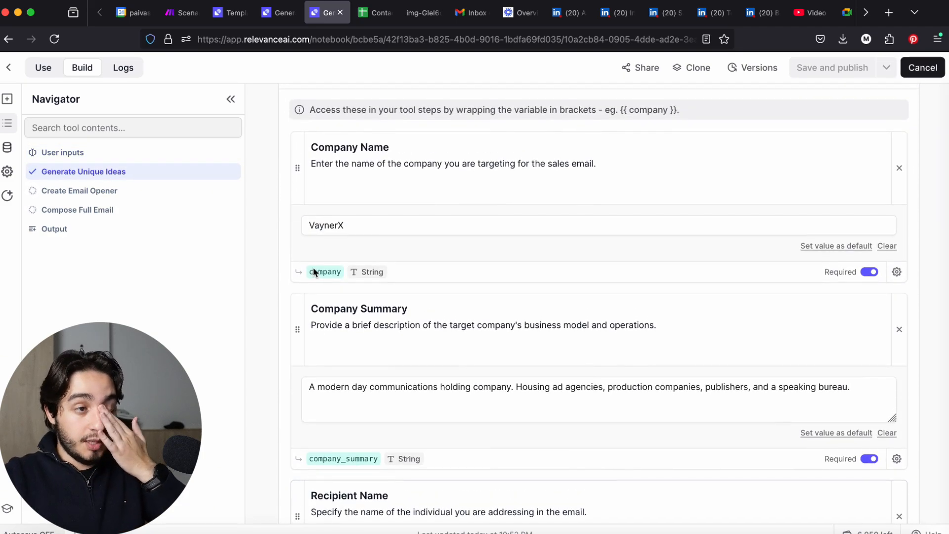
{"action": "scroll", "coordinate": [284, 269], "scroll_direction": "down", "scroll_amount": 15}
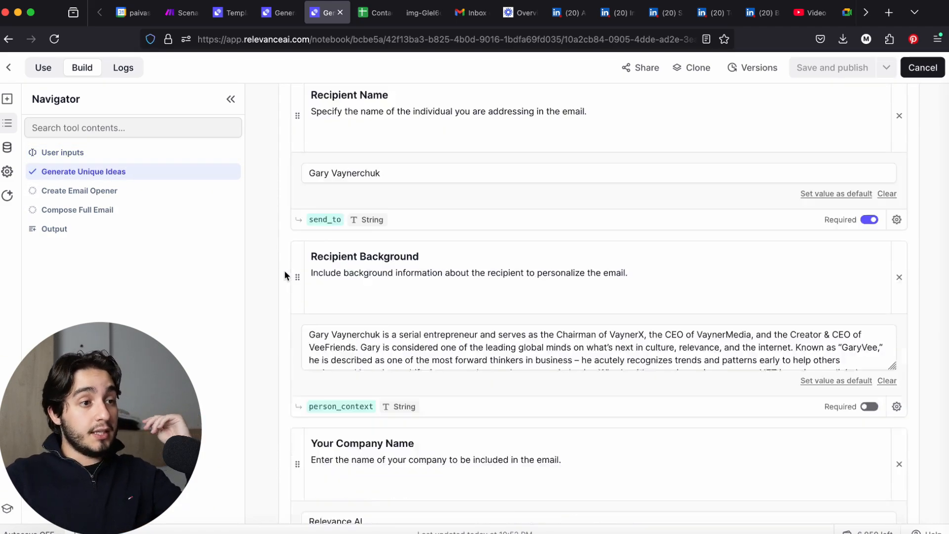
{"action": "scroll", "coordinate": [284, 275], "scroll_direction": "down", "scroll_amount": 2}
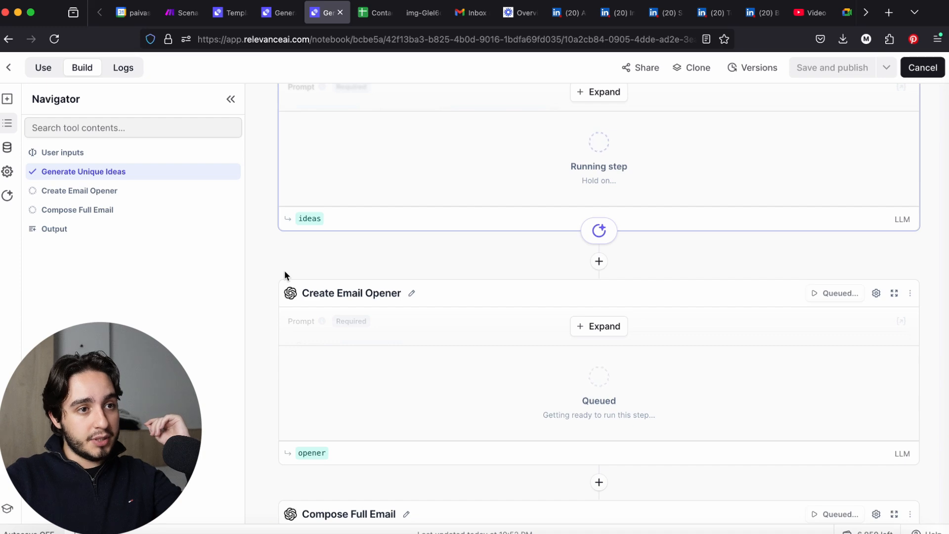
{"action": "scroll", "coordinate": [285, 276], "scroll_direction": "down", "scroll_amount": 6}
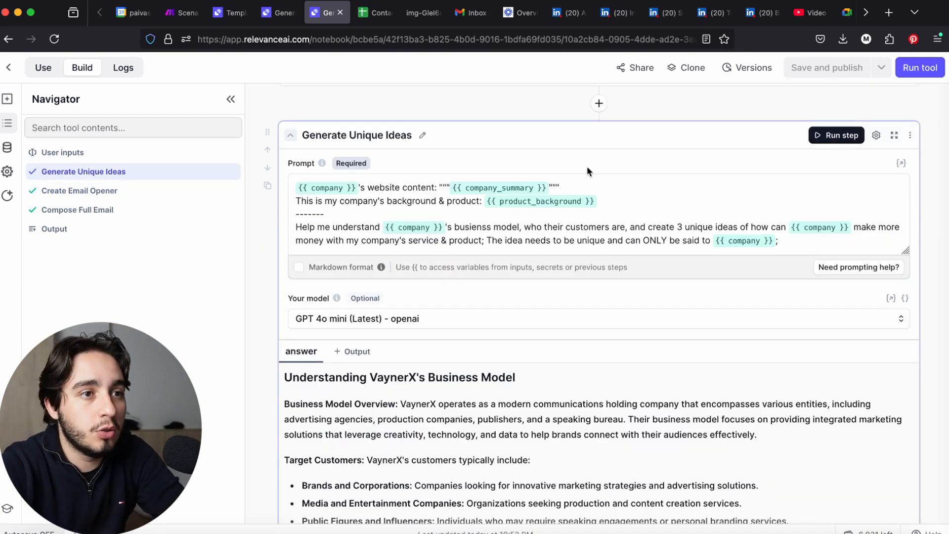
Examine the target-side inputs: Company Name, Company Summary and Recipient Name
{"action": "scroll", "coordinate": [502, 94], "scroll_direction": "up", "scroll_amount": 10}
{"action": "scroll", "coordinate": [508, 119], "scroll_direction": "up", "scroll_amount": 10}
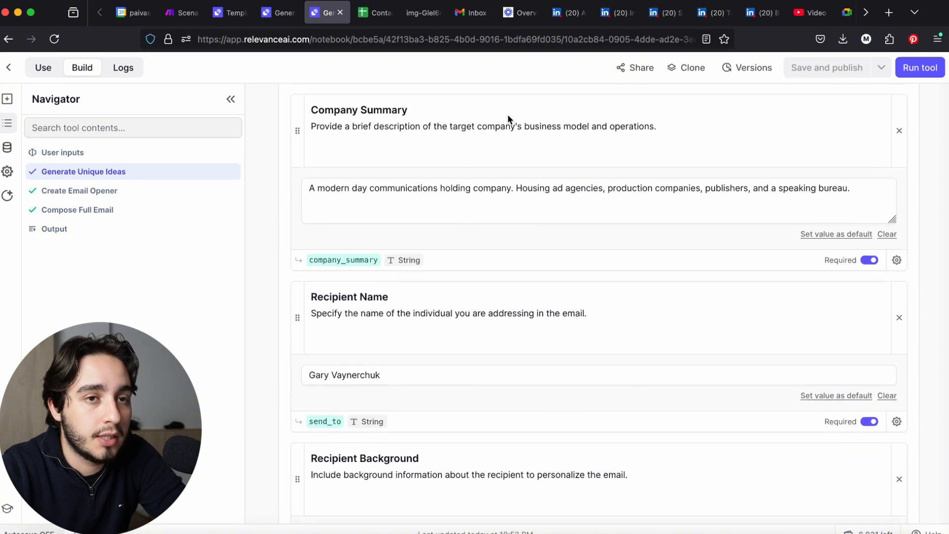
{"action": "scroll", "coordinate": [508, 114], "scroll_direction": "up", "scroll_amount": 10}
{"action": "scroll", "coordinate": [509, 114], "scroll_direction": "down", "scroll_amount": 4}
{"action": "scroll", "coordinate": [507, 115], "scroll_direction": "down", "scroll_amount": 1}
{"action": "left_click", "coordinate": [434, 127]}
{"action": "left_click", "coordinate": [438, 288]}
{"action": "scroll", "coordinate": [441, 281], "scroll_direction": "down", "scroll_amount": 3}
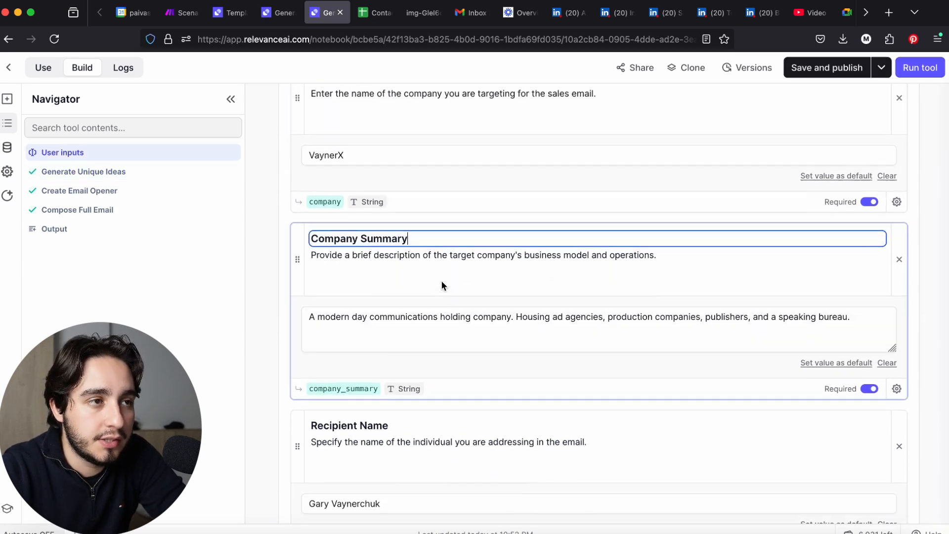
{"action": "scroll", "coordinate": [441, 282], "scroll_direction": "up", "scroll_amount": 5}
{"action": "left_click", "coordinate": [416, 146]}
{"action": "left_click", "coordinate": [445, 317]}
{"action": "scroll", "coordinate": [445, 320], "scroll_direction": "down", "scroll_amount": 3}
{"action": "left_click", "coordinate": [442, 351]}
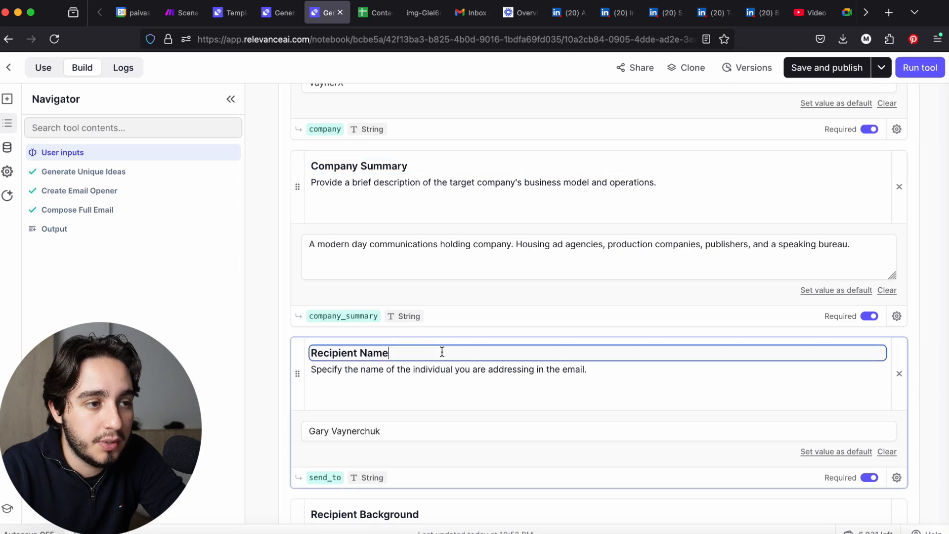
Examine the Recipient Background, Your Company Name and Your Company Background & Products inputs down to the first LLM step
{"action": "scroll", "coordinate": [442, 352], "scroll_direction": "down", "scroll_amount": 3}
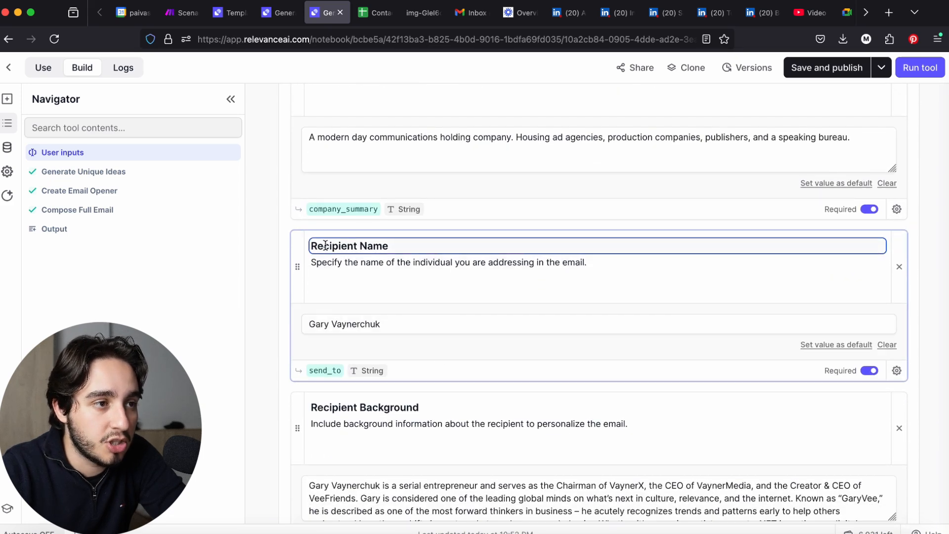
{"action": "scroll", "coordinate": [425, 343], "scroll_direction": "down", "scroll_amount": 3}
{"action": "left_click", "coordinate": [444, 315]}
{"action": "scroll", "coordinate": [444, 315], "scroll_direction": "down", "scroll_amount": 2}
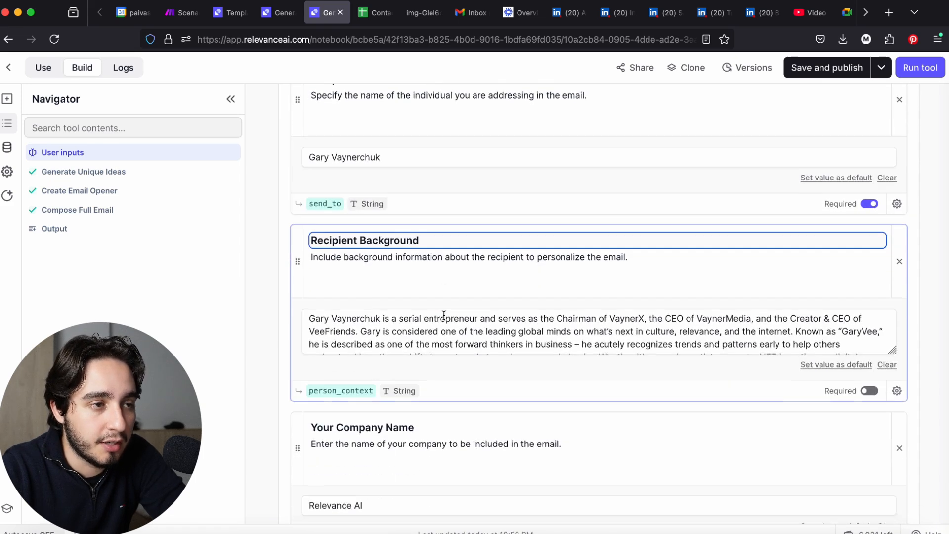
{"action": "scroll", "coordinate": [444, 315], "scroll_direction": "down", "scroll_amount": 6}
{"action": "scroll", "coordinate": [443, 315], "scroll_direction": "up", "scroll_amount": 5}
{"action": "scroll", "coordinate": [487, 444], "scroll_direction": "down", "scroll_amount": 1}
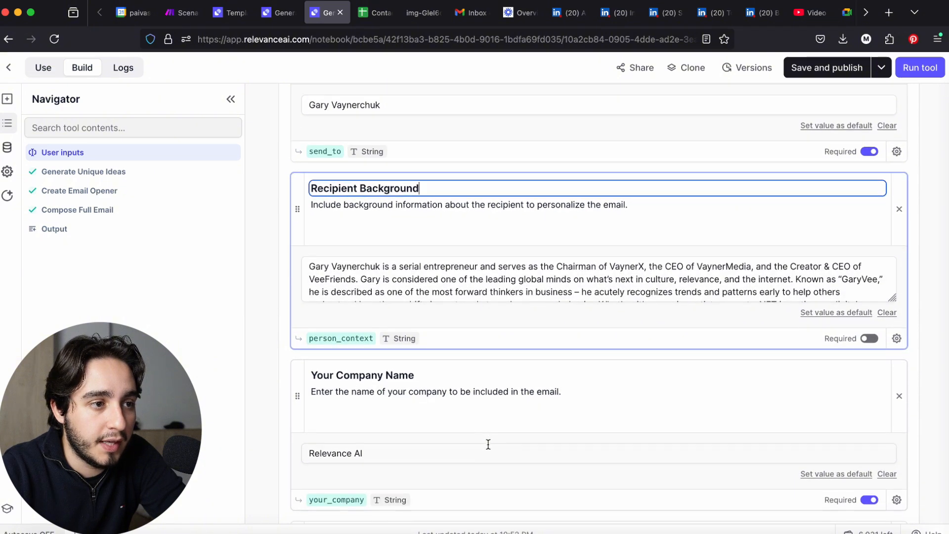
{"action": "left_click", "coordinate": [442, 373]}
{"action": "scroll", "coordinate": [440, 375], "scroll_direction": "down", "scroll_amount": 3}
{"action": "left_click", "coordinate": [451, 382]}
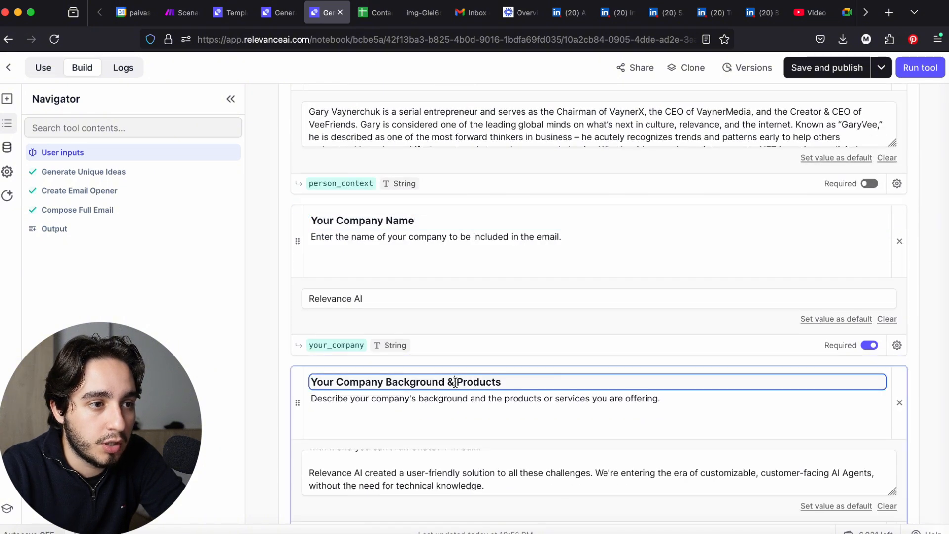
{"action": "scroll", "coordinate": [455, 382], "scroll_direction": "down", "scroll_amount": 3}
{"action": "scroll", "coordinate": [455, 382], "scroll_direction": "down", "scroll_amount": 3}
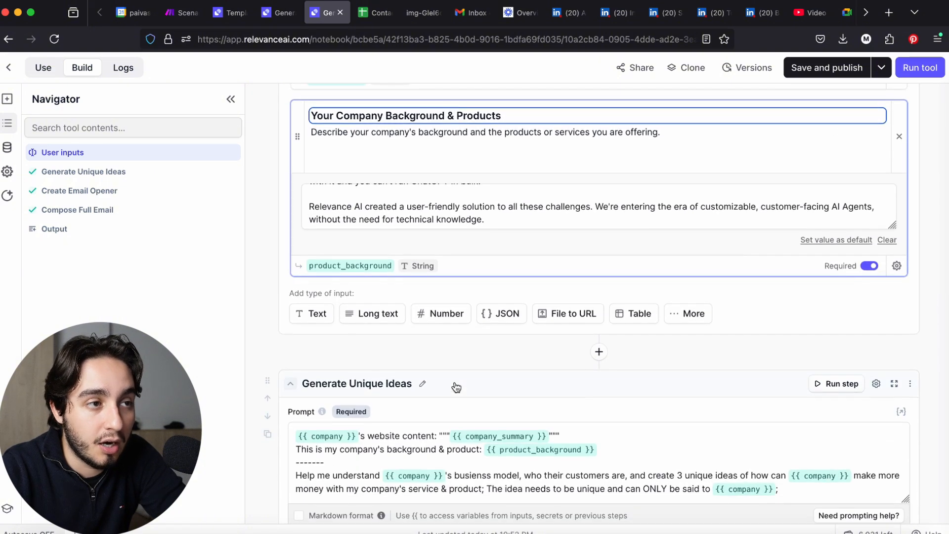
{"action": "scroll", "coordinate": [456, 387], "scroll_direction": "down", "scroll_amount": 4}
{"action": "scroll", "coordinate": [456, 387], "scroll_direction": "up", "scroll_amount": 7}
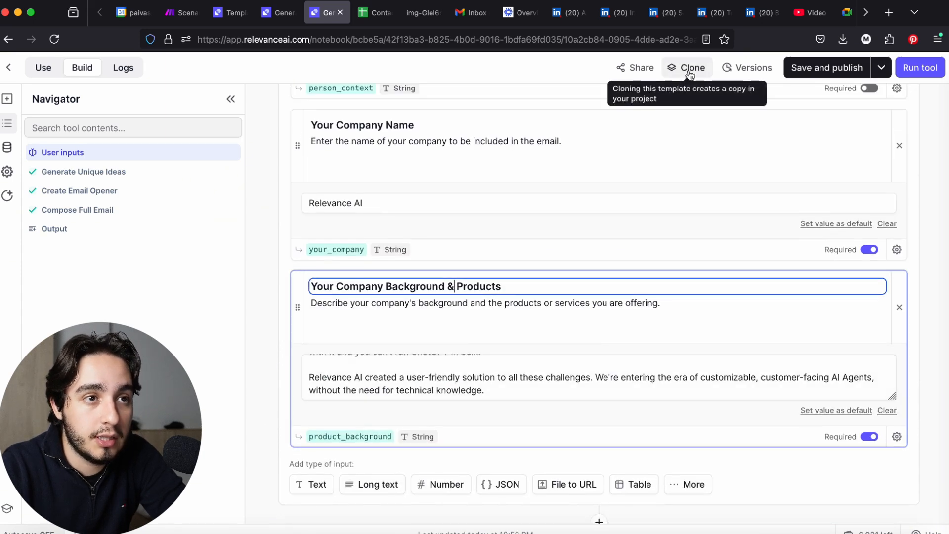
Clone the sales email tool into the Personal Projects project in the USA (East) region and return to the cloned copy
{"action": "left_click", "coordinate": [686, 67]}
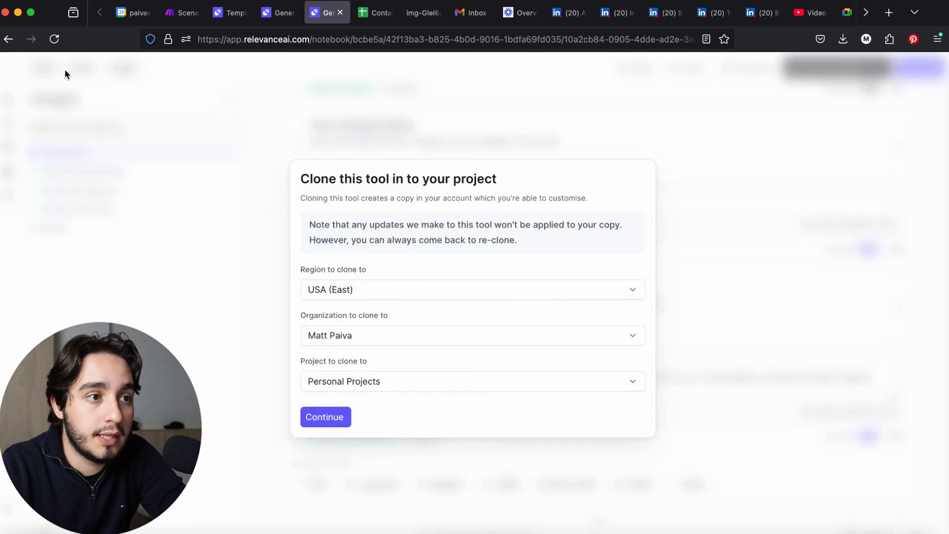
{"action": "left_click", "coordinate": [340, 418]}
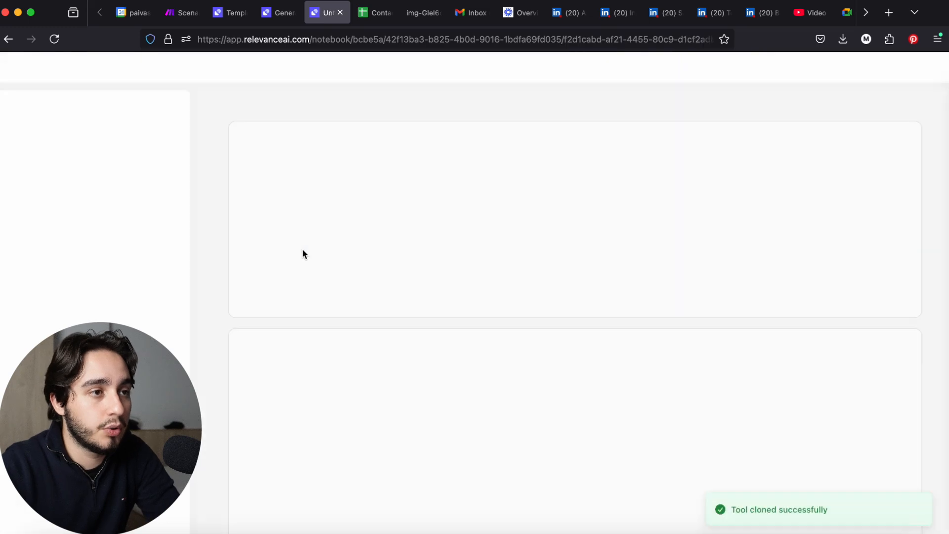
{"action": "left_click", "coordinate": [289, 9]}
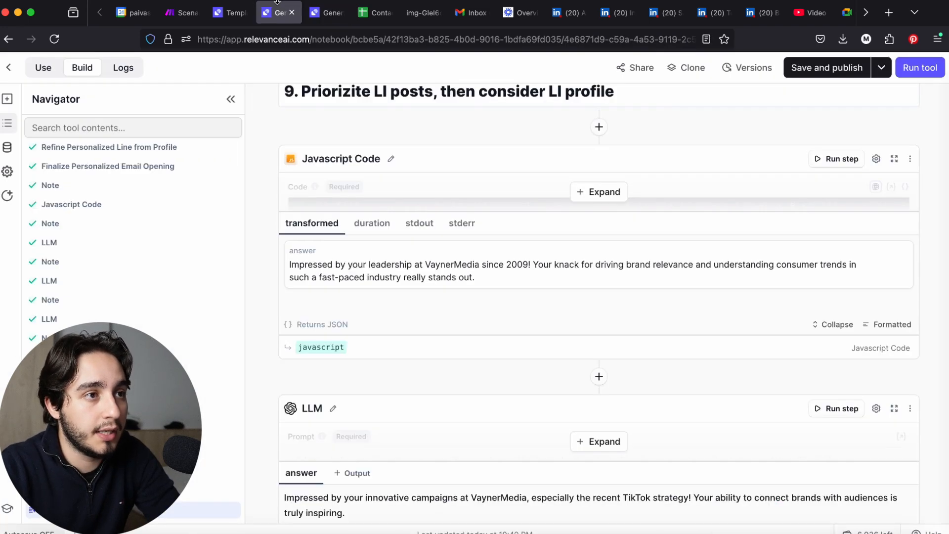
{"action": "left_click", "coordinate": [324, 12]}
Append "(Echo)" to the cloned tool's name and open its agent prompt for editing
{"action": "left_click", "coordinate": [404, 151]}
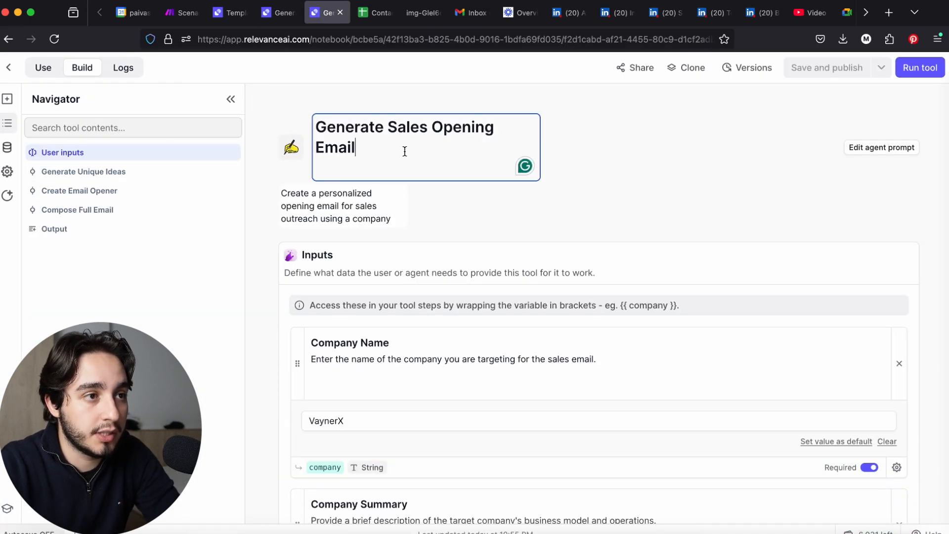
{"action": "type", "text": "("}
{"action": "key", "text": "BackSpace"}
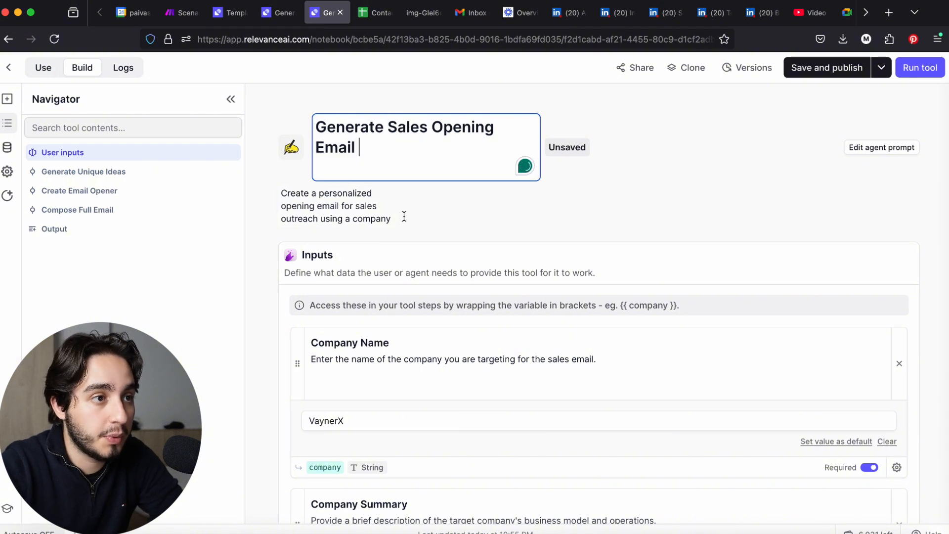
{"action": "scroll", "coordinate": [395, 219], "scroll_direction": "down", "scroll_amount": 2}
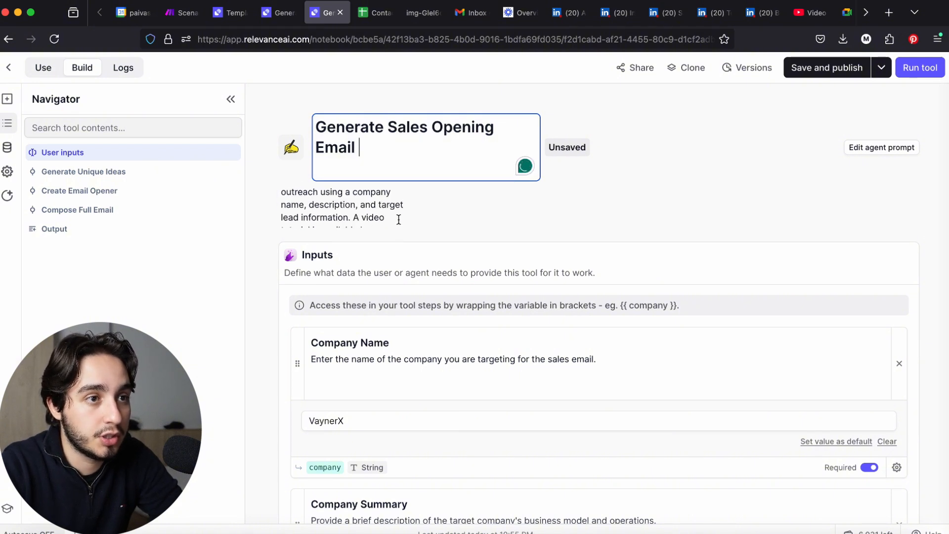
{"action": "scroll", "coordinate": [393, 219], "scroll_direction": "down", "scroll_amount": 2}
{"action": "scroll", "coordinate": [393, 219], "scroll_direction": "up", "scroll_amount": 5}
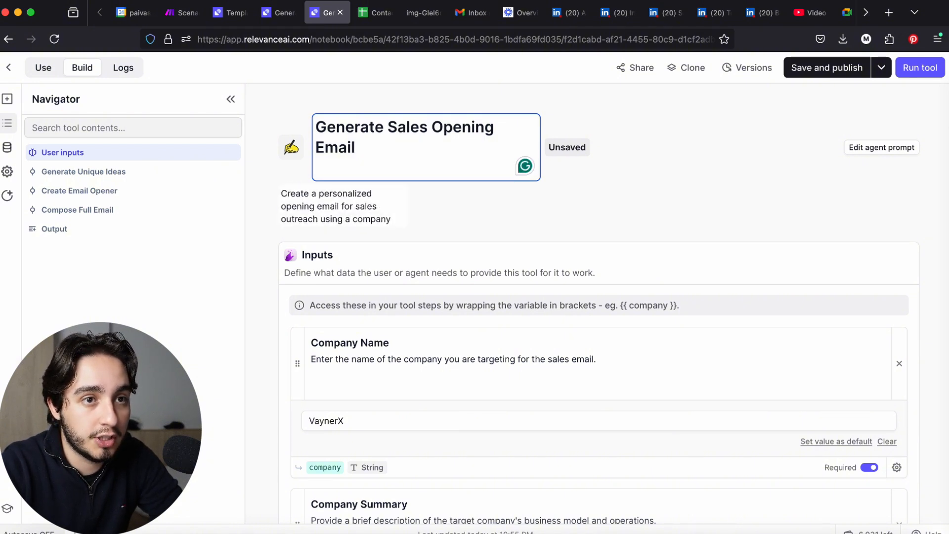
{"action": "left_click", "coordinate": [890, 151]}
{"action": "left_click", "coordinate": [371, 143]}
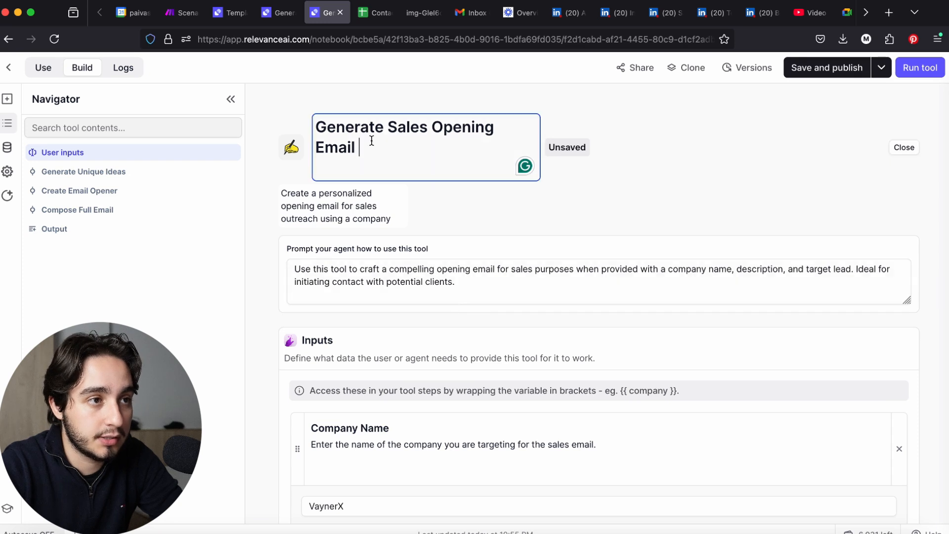
{"action": "type", "text": "(ec"}
{"action": "key", "text": "BackSpace"}
{"action": "type", "text": "Echo)"}
{"action": "left_click", "coordinate": [486, 293]}
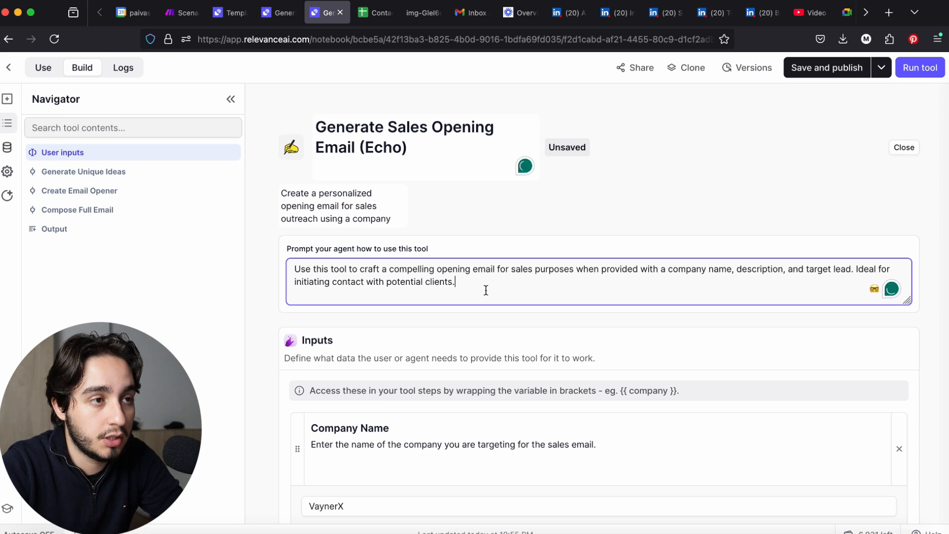
Replace "Sales Opening" with "ACA" in the tool's name
{"action": "left_click", "coordinate": [417, 135]}
{"action": "left_click_drag", "start_coordinate": [387, 129], "coordinate": [428, 135]}
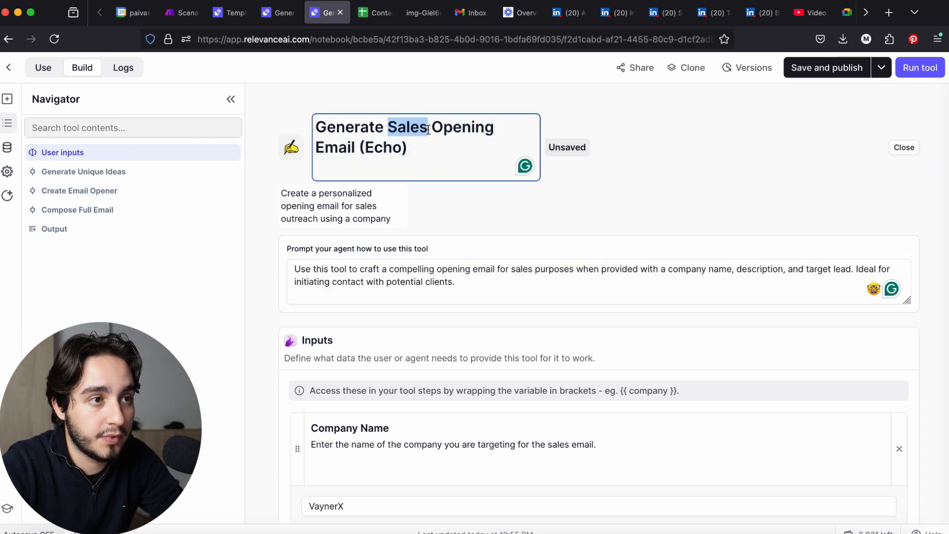
{"action": "type", "text": "ACA"}
{"action": "double_click", "coordinate": [459, 128]}
{"action": "key", "text": "BackSpace"}
{"action": "key", "text": "BackSpace"}
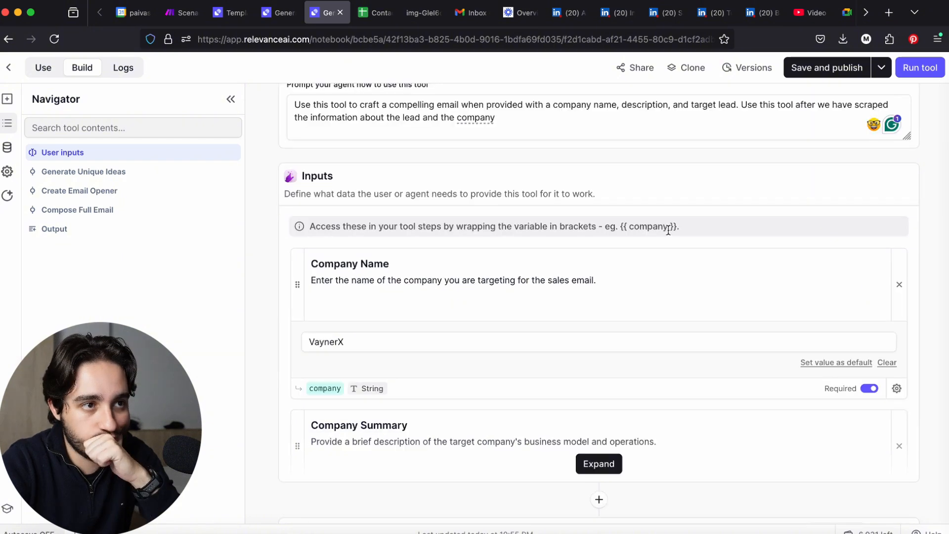
Reword the agent prompt to ask for a compelling email that follows the ACA framework, used after the lead and company information is scraped
{"action": "scroll", "coordinate": [668, 230], "scroll_direction": "up", "scroll_amount": 2}
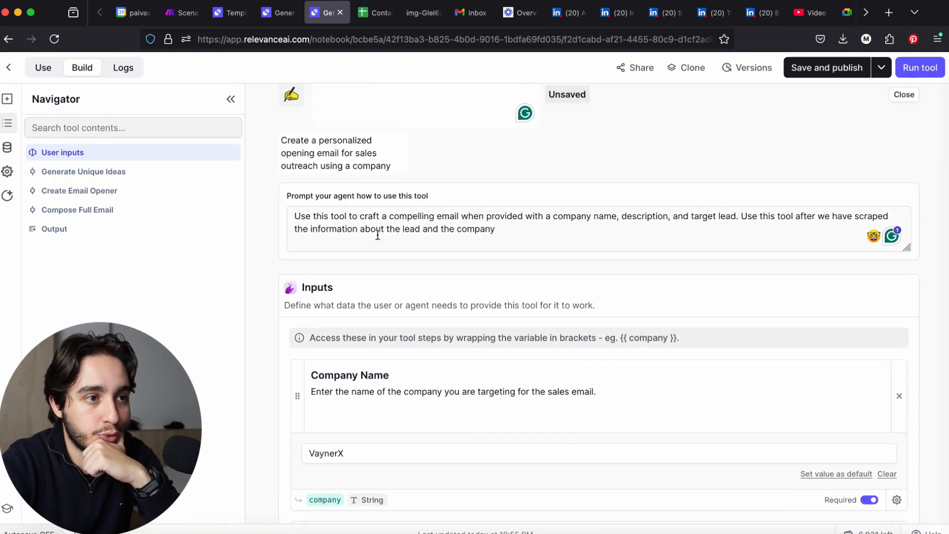
{"action": "left_click", "coordinate": [462, 215]}
{"action": "type", "text": "tat"}
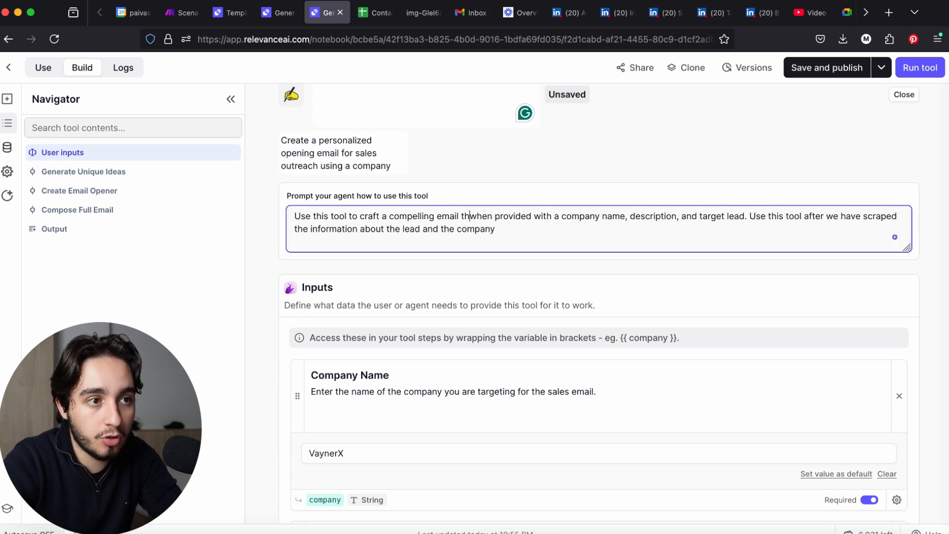
{"action": "key", "text": "BackSpace"}
{"action": "key", "text": "BackSpace"}
{"action": "type", "text": "hat follows the "}
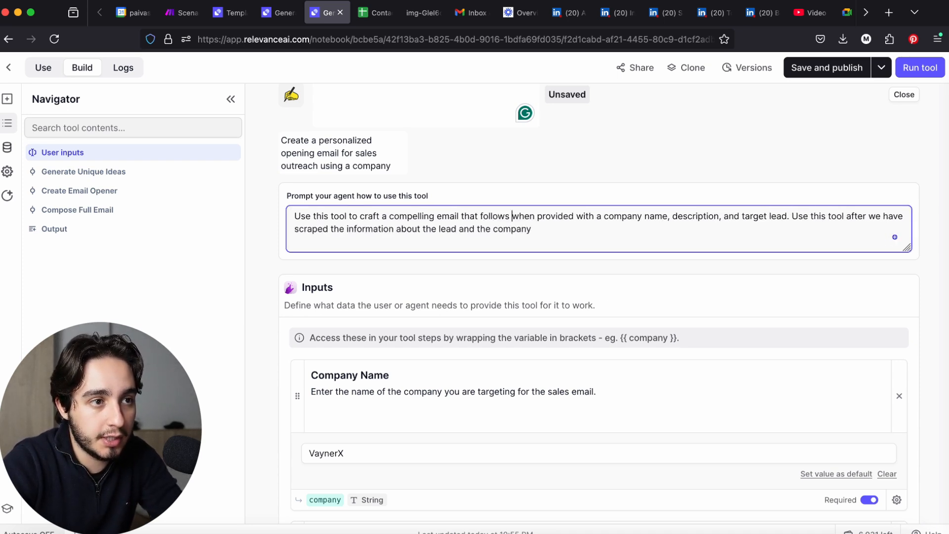
{"action": "type", "text": "ACA framework"}
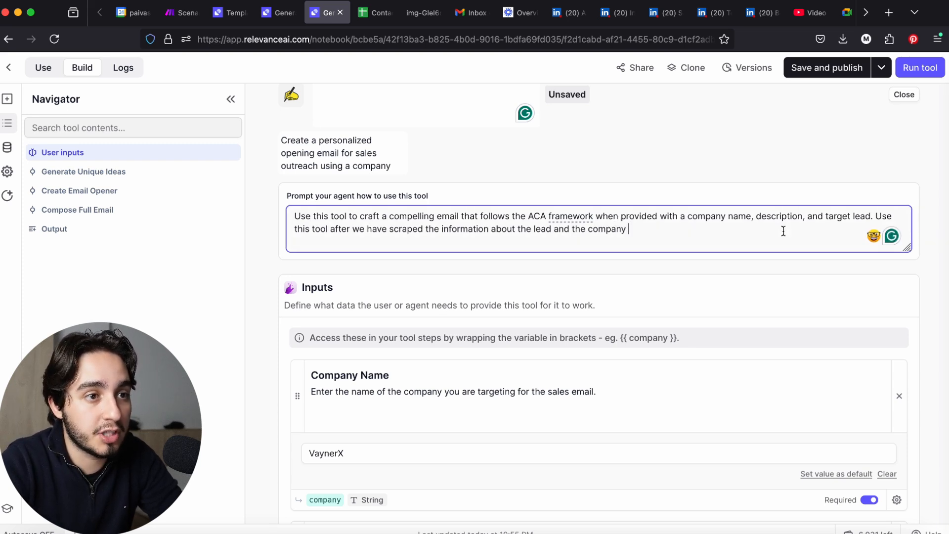
Append to the agent prompt: "The lead information is optional in case our previous LinkedIn scrape failed."
{"action": "type", "text": ". The lead information is optional"}
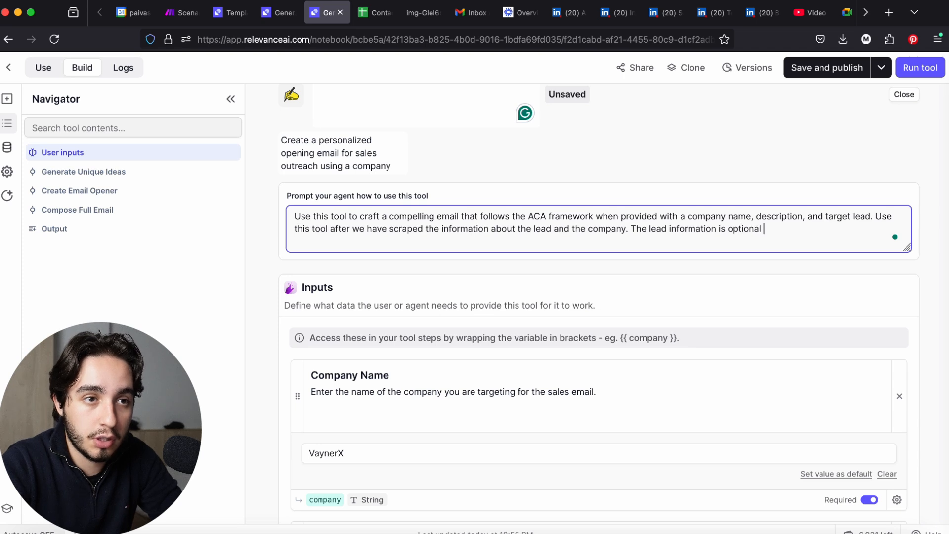
{"action": "type", "text": "in case our prev"}
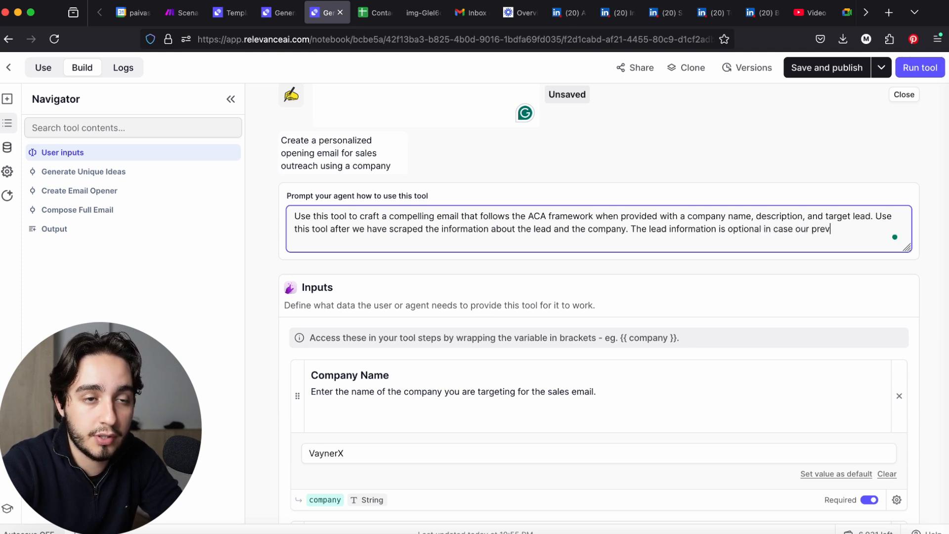
{"action": "type", "text": "linkedin sre"}
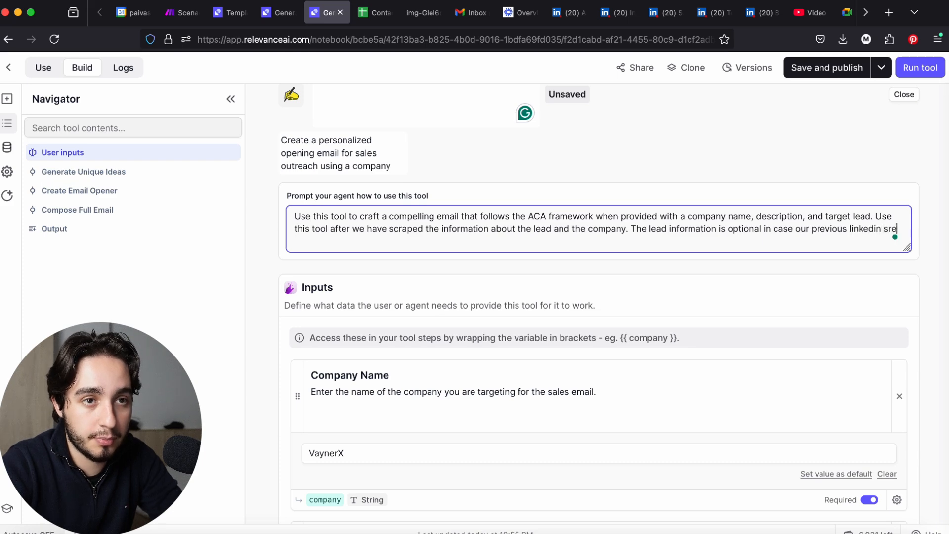
{"action": "key", "text": "BackSpace"}
{"action": "type", "text": "ape f"}
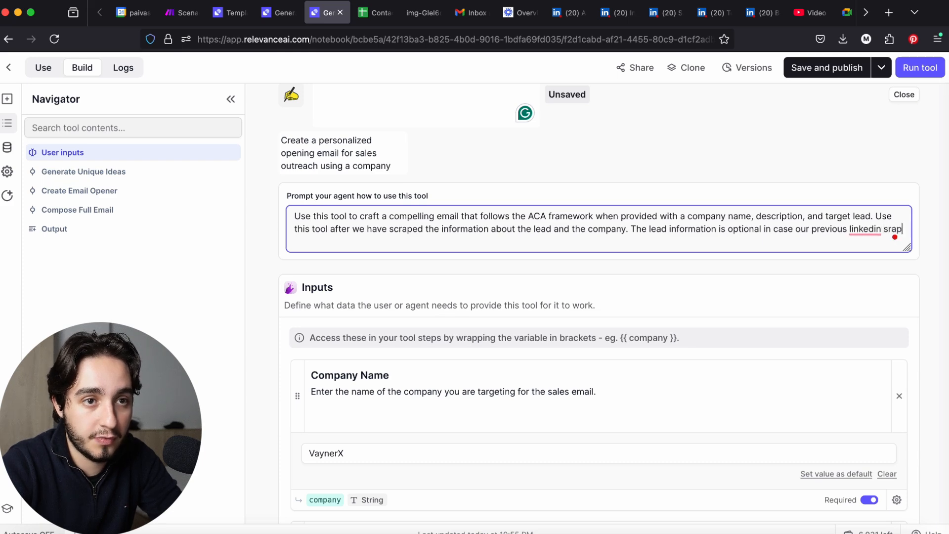
{"action": "scroll", "coordinate": [385, 163], "scroll_direction": "down", "scroll_amount": 2}
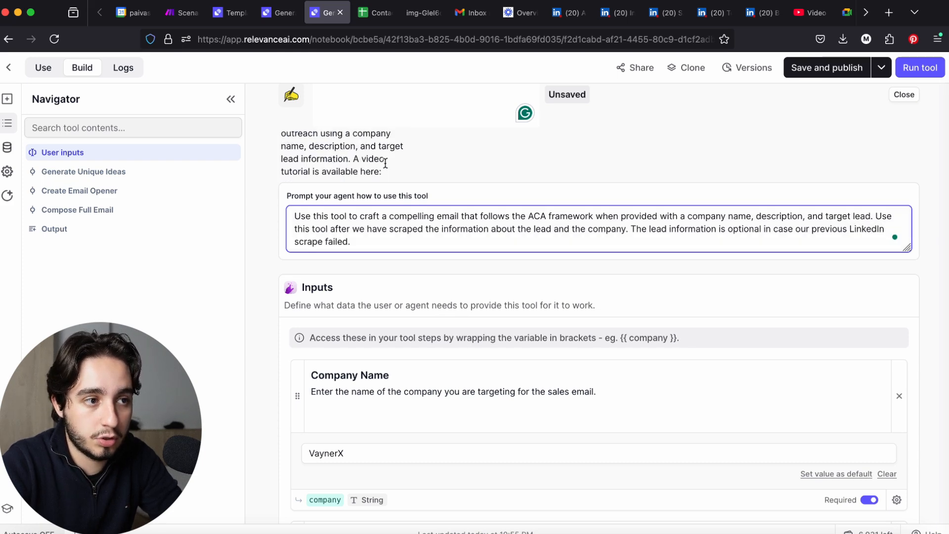
{"action": "scroll", "coordinate": [385, 163], "scroll_direction": "down", "scroll_amount": 5}
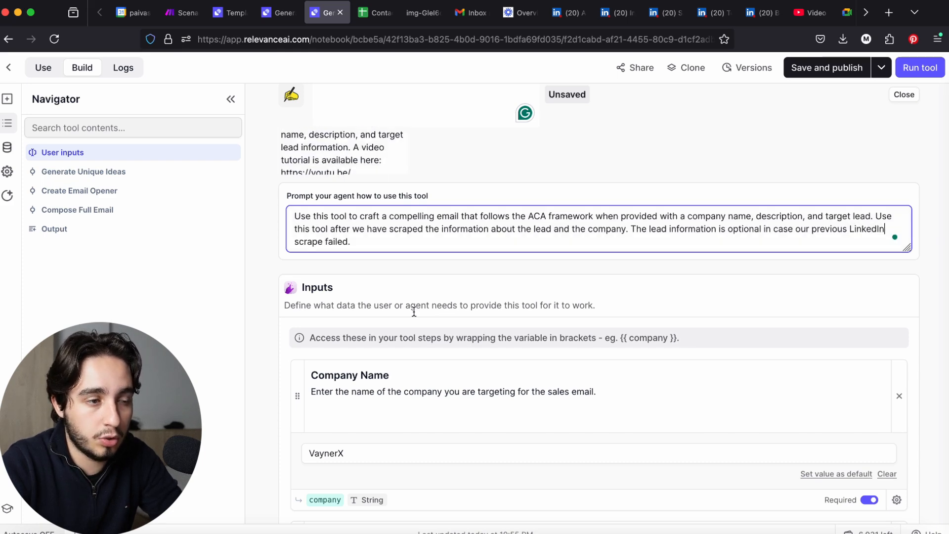
{"action": "left_click", "coordinate": [598, 463]}
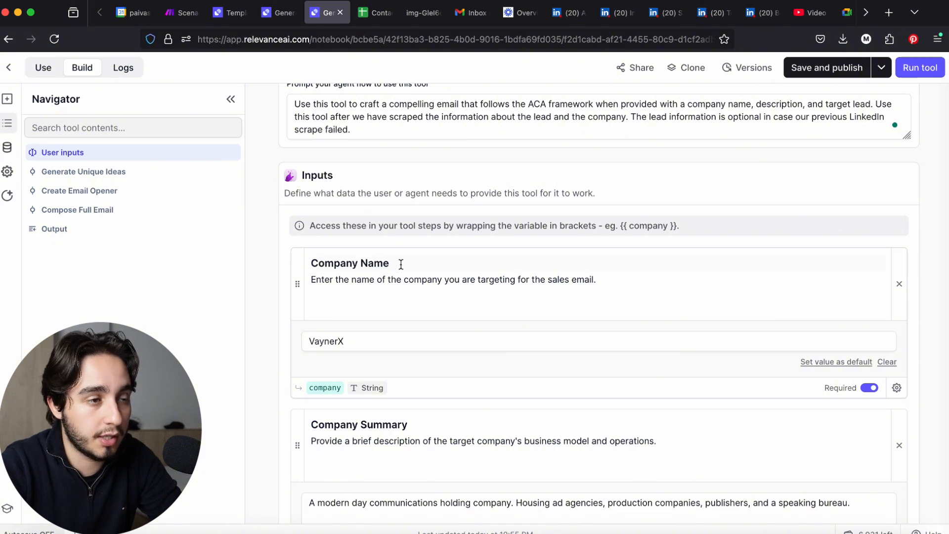
Remove the word "sales" from the Company Name input's description
{"action": "left_click", "coordinate": [449, 288]}
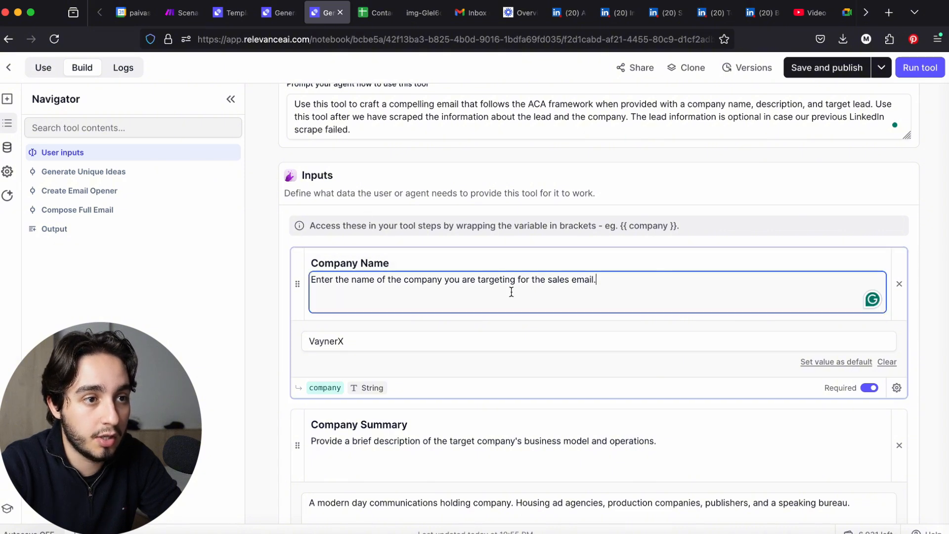
{"action": "double_click", "coordinate": [552, 280]}
{"action": "key", "text": "BackSpace"}
Replace "operations" with "services" in the Company Summary input's description
{"action": "scroll", "coordinate": [467, 359], "scroll_direction": "down", "scroll_amount": 3}
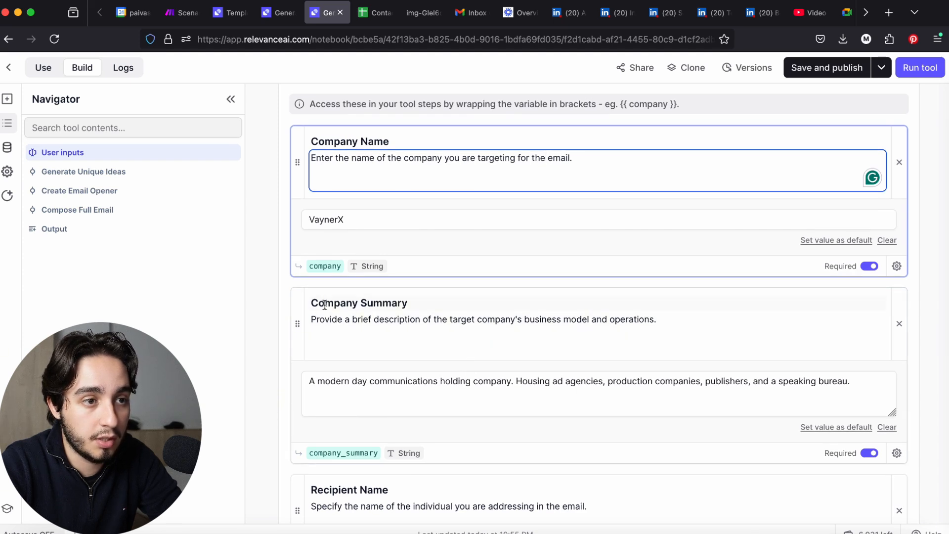
{"action": "double_click", "coordinate": [632, 319]}
{"action": "type", "text": "service"}
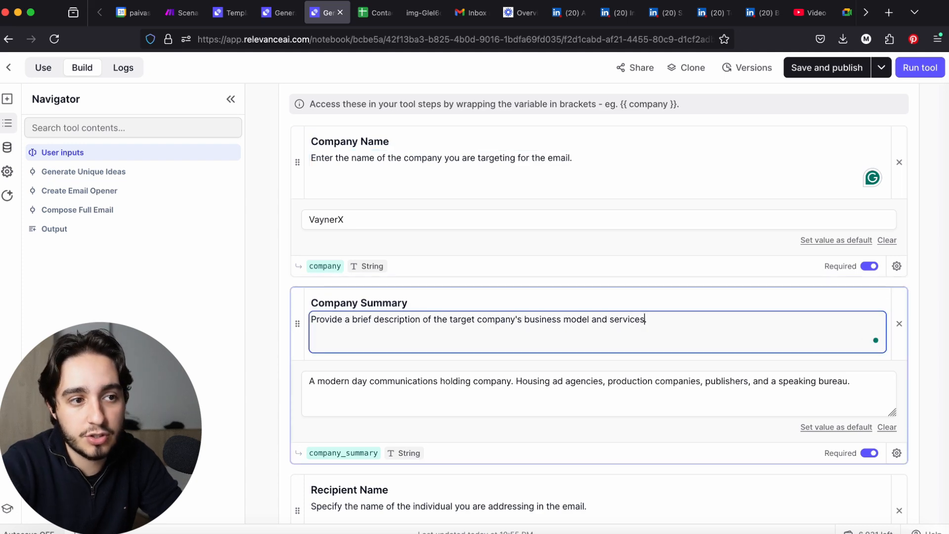
Rename the Recipient Name input as "Lead Name"
{"action": "scroll", "coordinate": [596, 326], "scroll_direction": "down", "scroll_amount": 5}
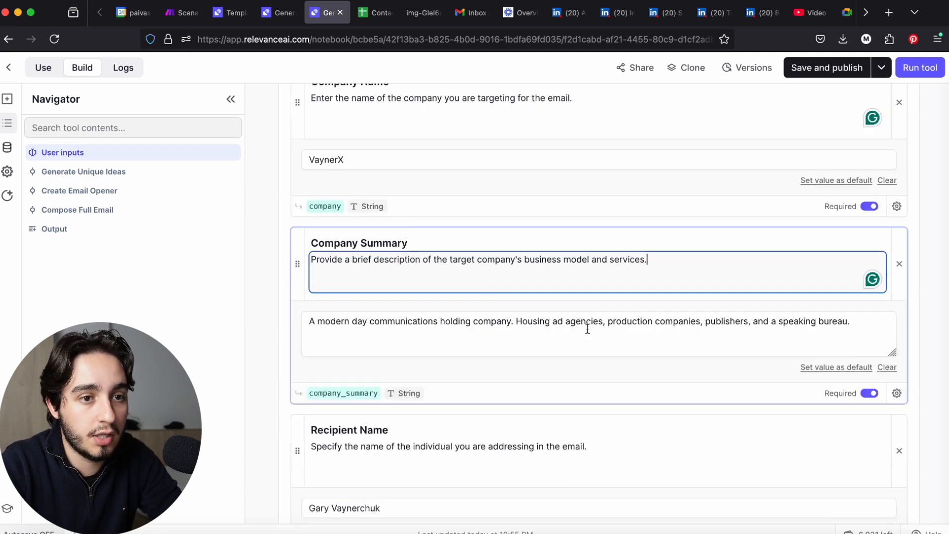
{"action": "scroll", "coordinate": [680, 351], "scroll_direction": "down", "scroll_amount": 1}
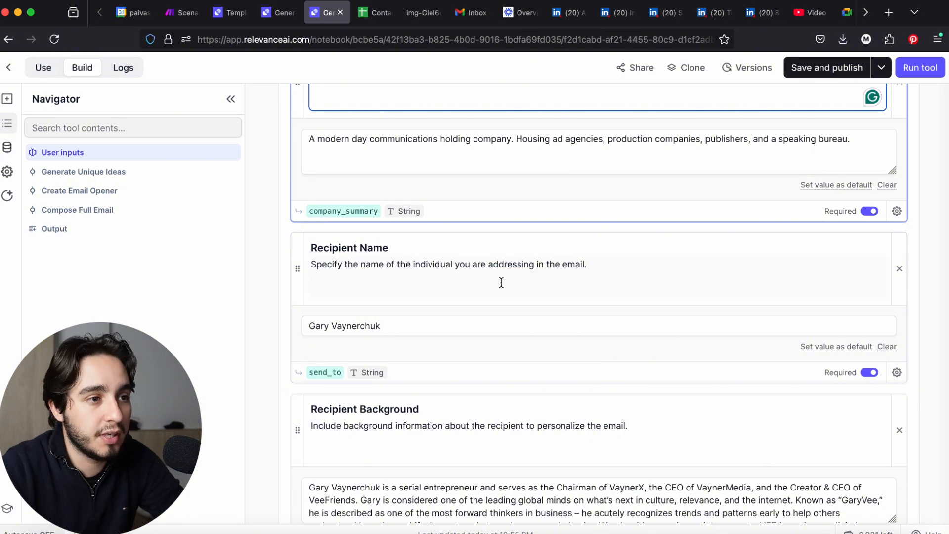
{"action": "left_click", "coordinate": [604, 276]}
{"action": "left_click", "coordinate": [328, 249]}
{"action": "double_click", "coordinate": [344, 246]}
{"action": "type", "text": "Lead"}
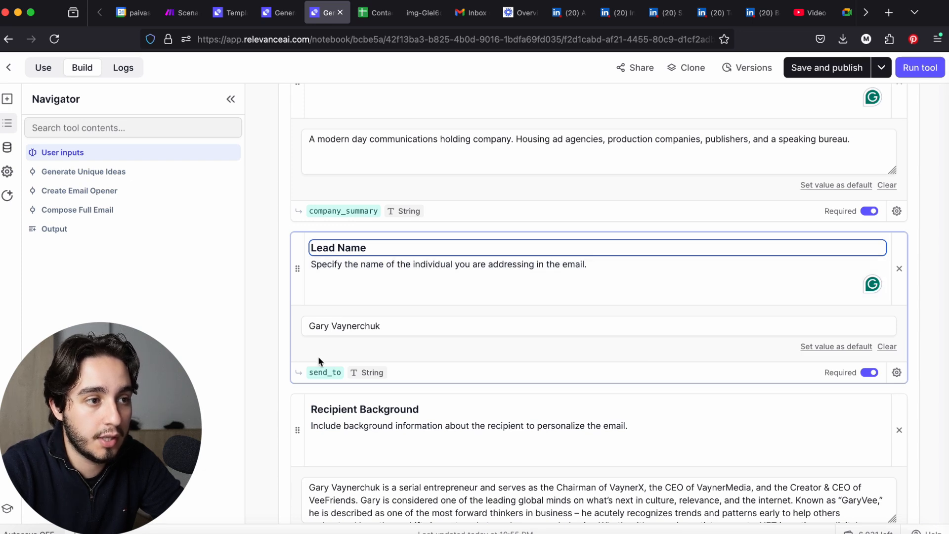
Append "This is our summary from the Linkedin profile scrape" to the Recipient Background input's description
{"action": "scroll", "coordinate": [856, 354], "scroll_direction": "down", "scroll_amount": 3}
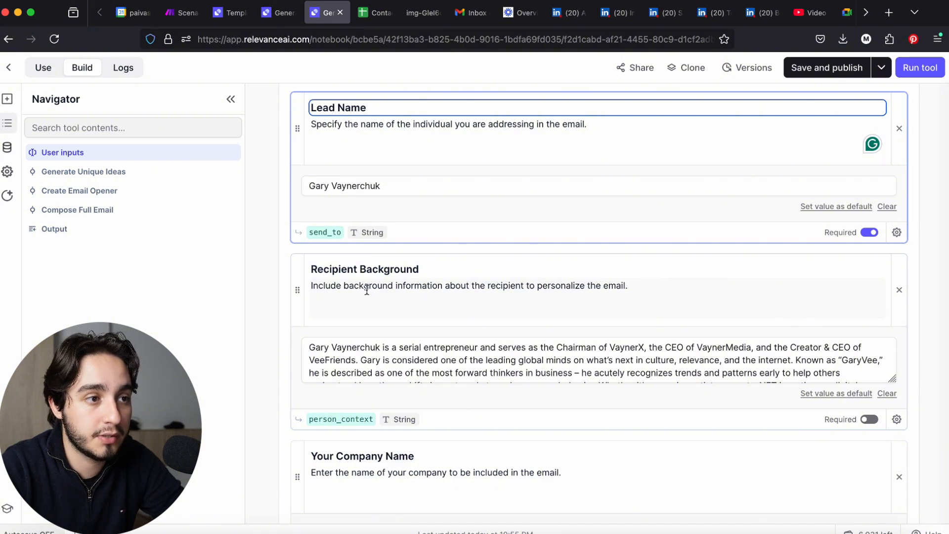
{"action": "left_click", "coordinate": [682, 288]}
{"action": "type", "text": "This is"}
{"action": "type", "text": " our sum"}
{"action": "type", "text": "mary from th"}
{"action": "type", "text": "e"}
{"action": "type", "text": " Linkedin profile"}
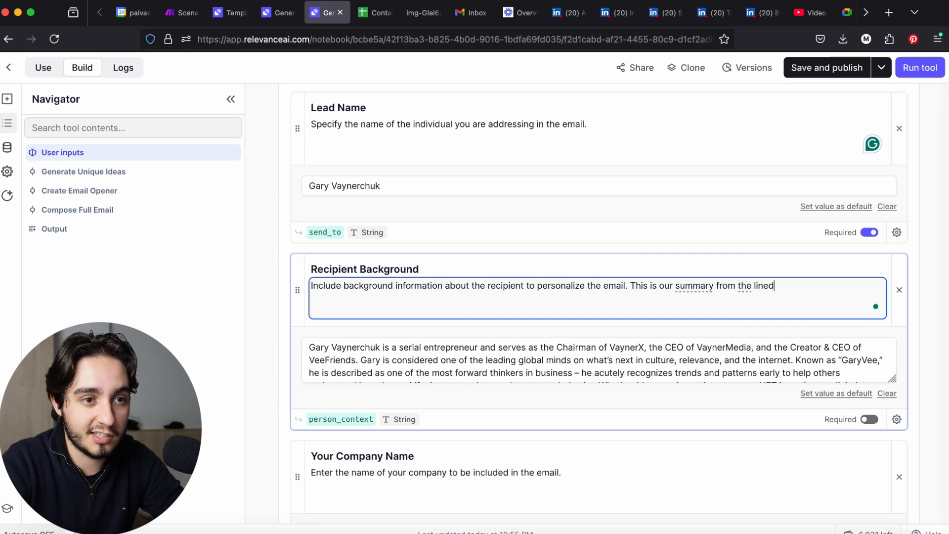
{"action": "type", "text": " scrape"}
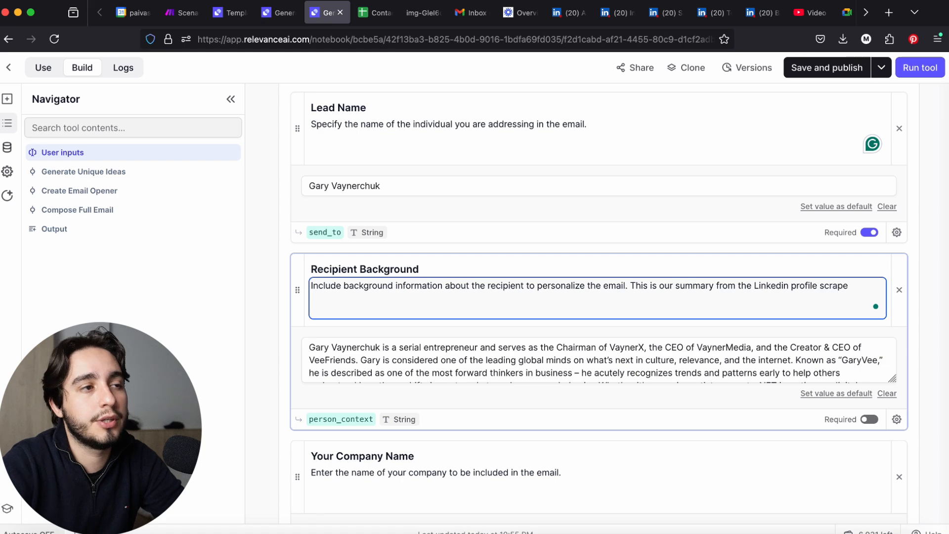
Look through the workspace's tools list for the exact name of the LinkedIn profile summary tool
{"action": "left_click", "coordinate": [230, 12]}
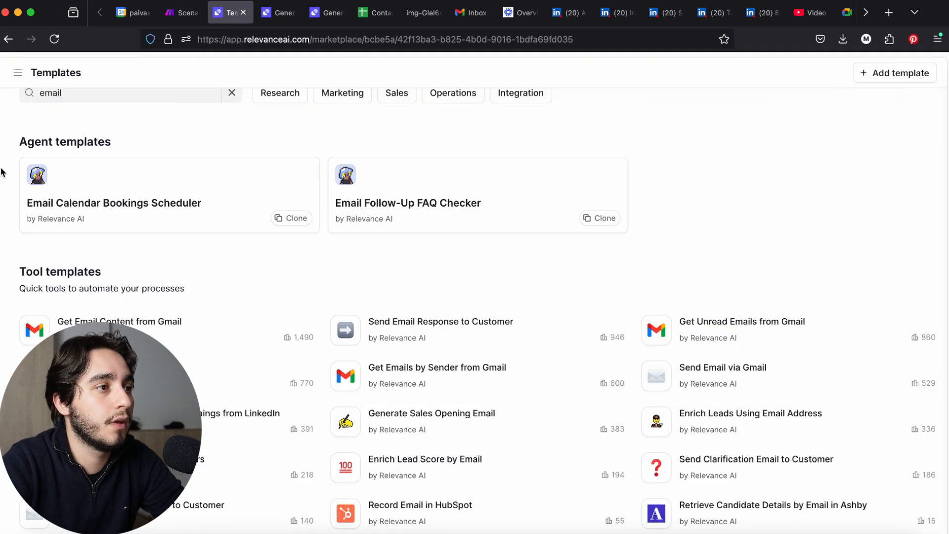
{"action": "left_click", "coordinate": [18, 72]}
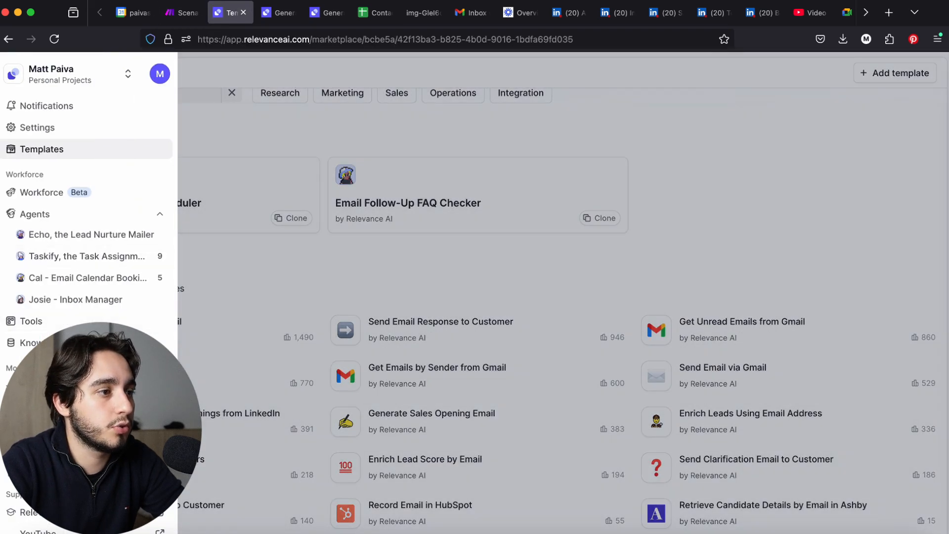
{"action": "left_click", "coordinate": [45, 322]}
{"action": "left_click", "coordinate": [302, 102]}
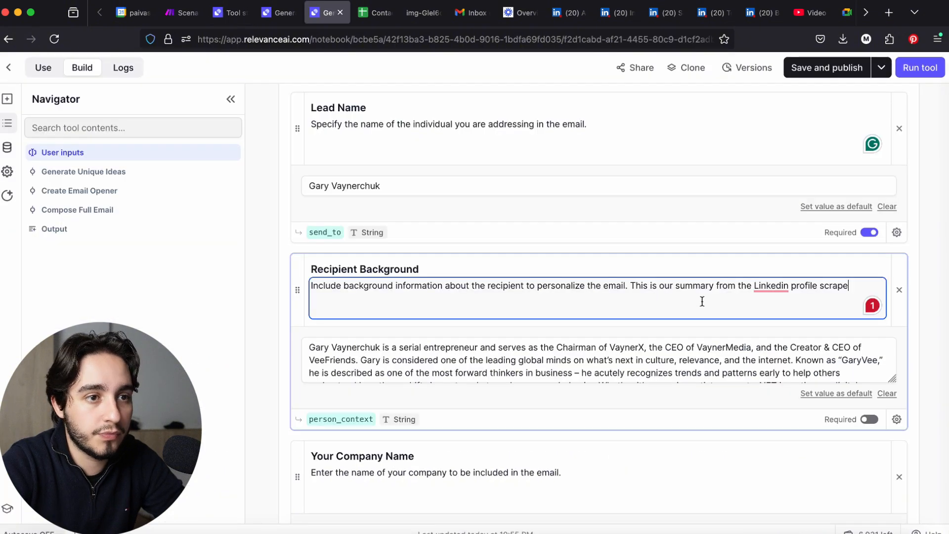
Reword the last sentence of the Recipient Background description to begin: This is the output of the tool "Summarize Linkedn
{"action": "left_click_drag", "start_coordinate": [675, 285], "coordinate": [851, 289]}
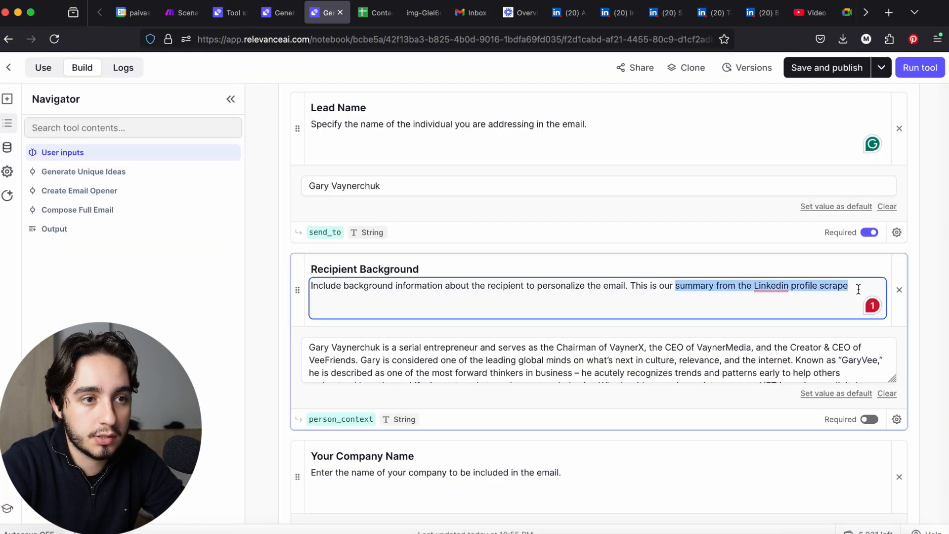
{"action": "key", "text": "BackSpace"}
{"action": "key", "text": "BackSpace"}
{"action": "key", "text": "BackSpace"}
{"action": "key", "text": "BackSpace"}
{"action": "key", "text": "BackSpace"}
{"action": "type", "text": "the output "}
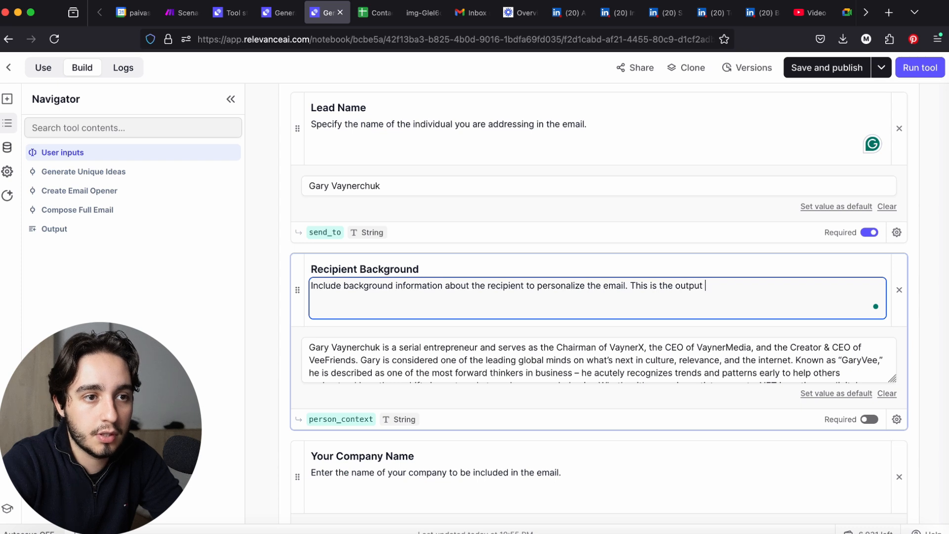
{"action": "type", "text": "of the tool \"Sumamri"}
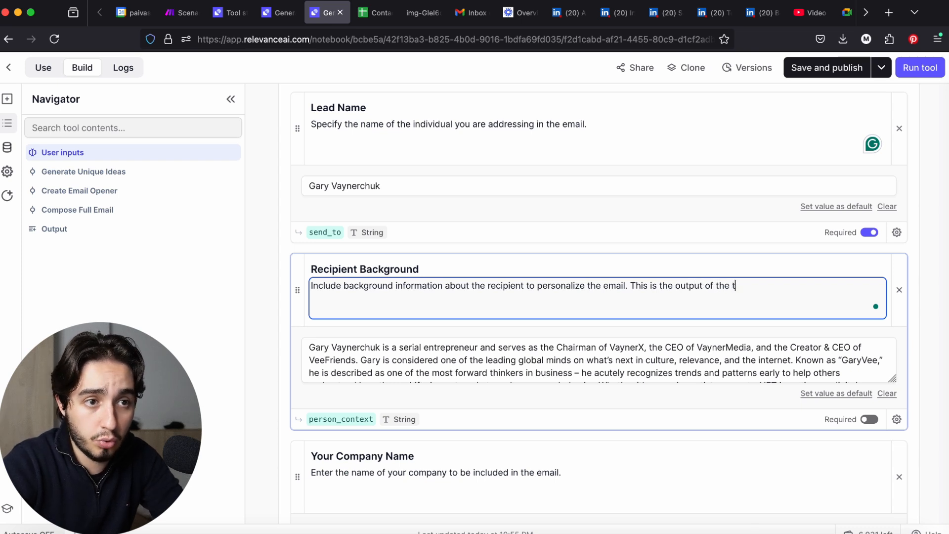
{"action": "key", "text": "BackSpace"}
{"action": "key", "text": "BackSpace"}
{"action": "key", "text": "BackSpace"}
{"action": "key", "text": "BackSpace"}
{"action": "type", "text": "marize Linkedn"}
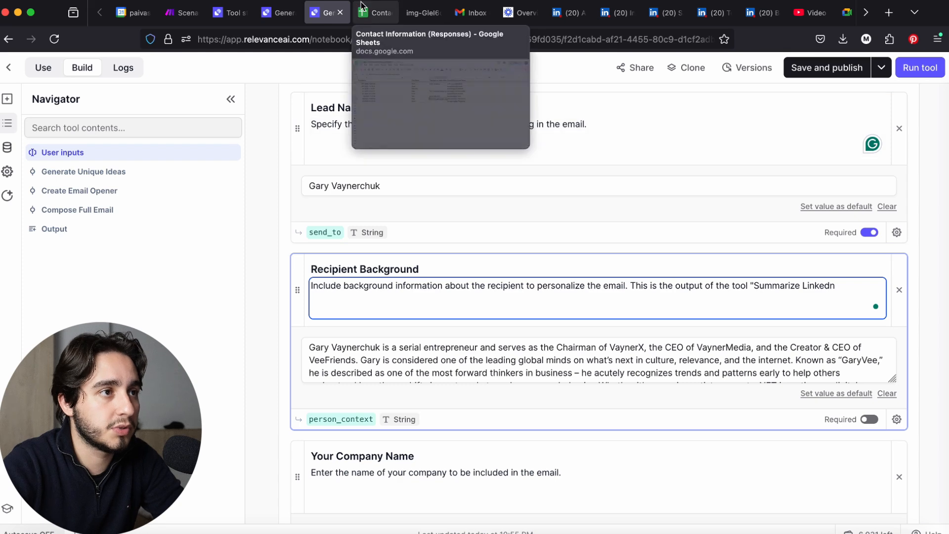
Copy the name "Extract and Summarize LinkedIn Profile (Echo)" from that tool and insert it as the quoted tool name in the Recipient Background description
{"action": "left_click", "coordinate": [230, 12]}
{"action": "left_click", "coordinate": [71, 315]}
{"action": "left_click", "coordinate": [487, 148]}
{"action": "left_click_drag", "start_coordinate": [487, 147], "coordinate": [328, 14]}
{"action": "key", "text": "super+c"}
{"action": "left_click", "coordinate": [328, 13]}
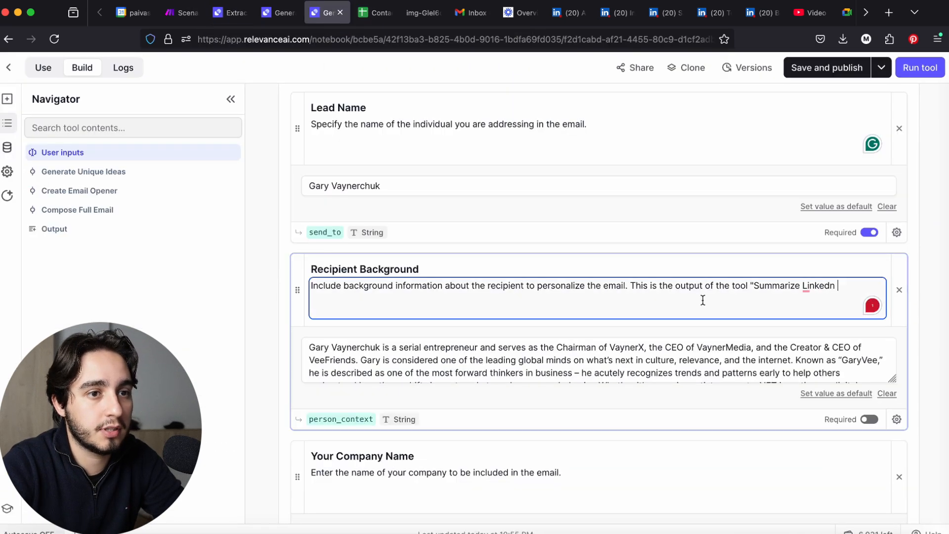
{"action": "left_click_drag", "start_coordinate": [754, 286], "coordinate": [839, 287]}
{"action": "key", "text": "super+v"}
{"action": "type", "text": "\""}
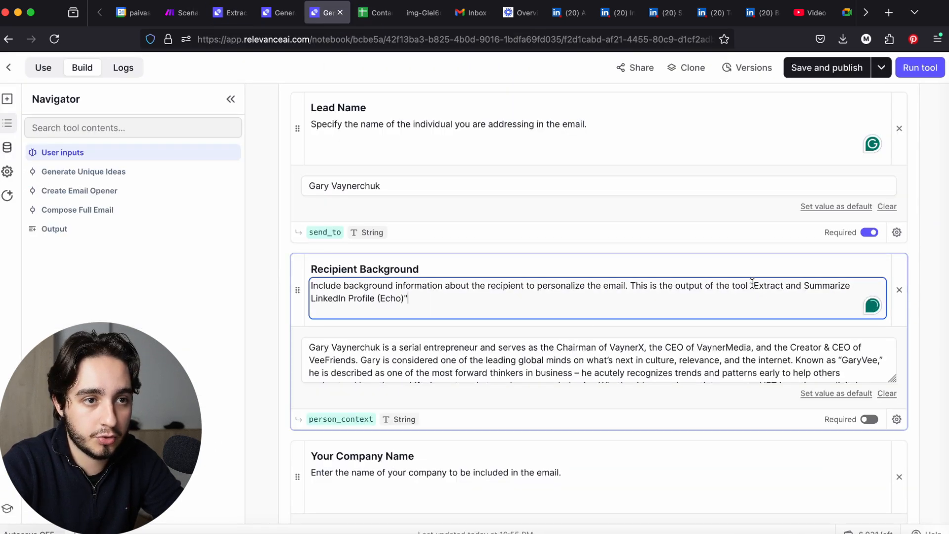
Append to the Company Summary description: This is the output of the tool "Extract and Summarize LinkedIn Profile (Echo)"
{"action": "left_click_drag", "start_coordinate": [752, 283], "coordinate": [382, 306]}
{"action": "scroll", "coordinate": [485, 235], "scroll_direction": "up", "scroll_amount": 7}
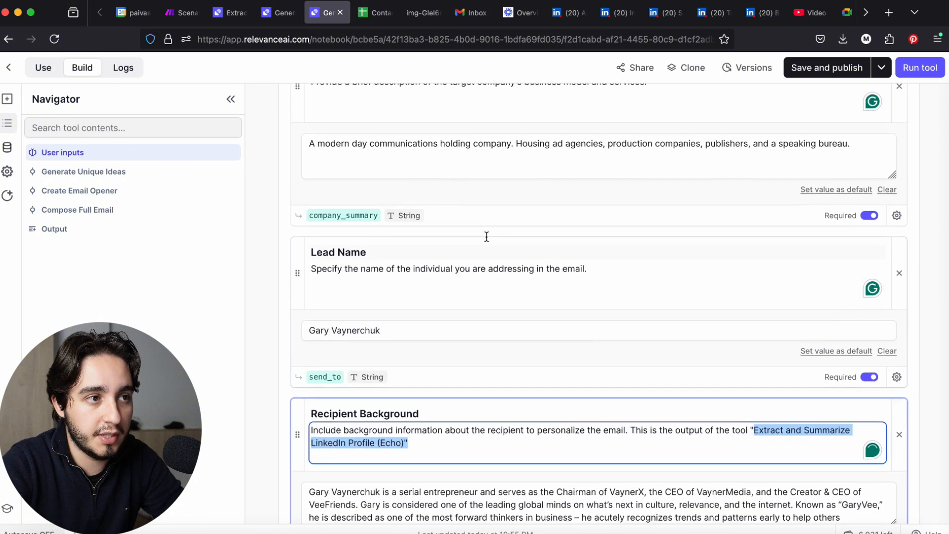
{"action": "left_click", "coordinate": [660, 236]}
{"action": "type", "text": "This "}
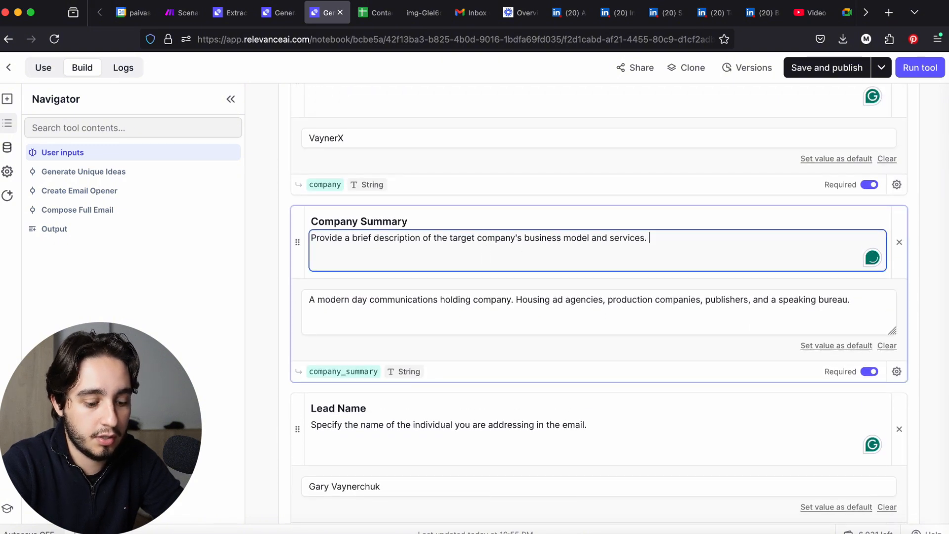
{"action": "type", "text": "is"}
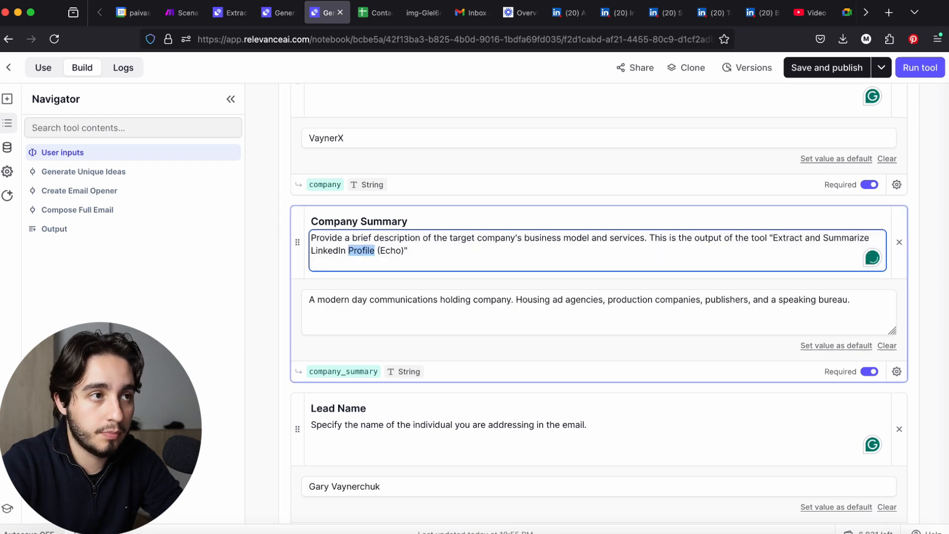
Check the tools list and change the tool quoted in the Company Summary description to "Get Company Profile From Linkedin (Echo)"
{"action": "left_click", "coordinate": [279, 13]}
{"action": "left_click", "coordinate": [230, 13]}
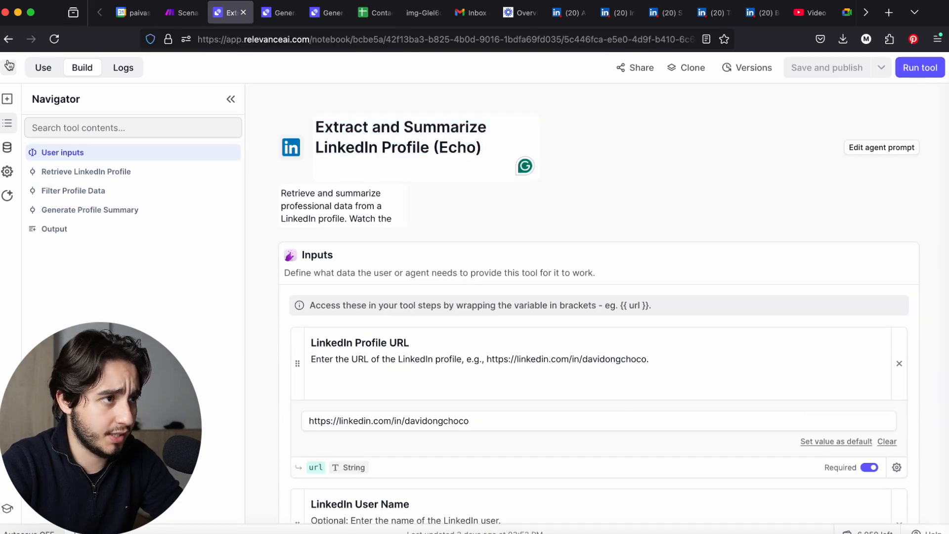
{"action": "left_click", "coordinate": [8, 67]}
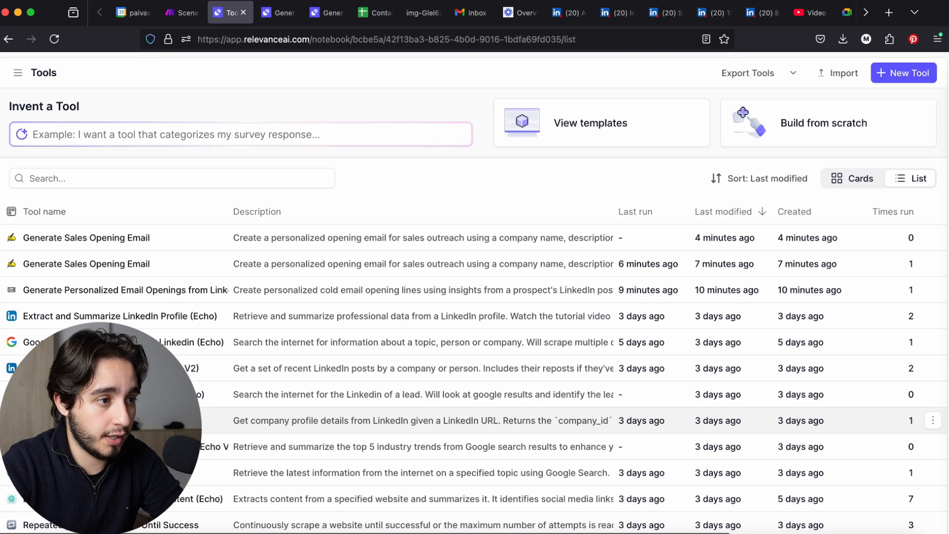
{"action": "left_click", "coordinate": [327, 13]}
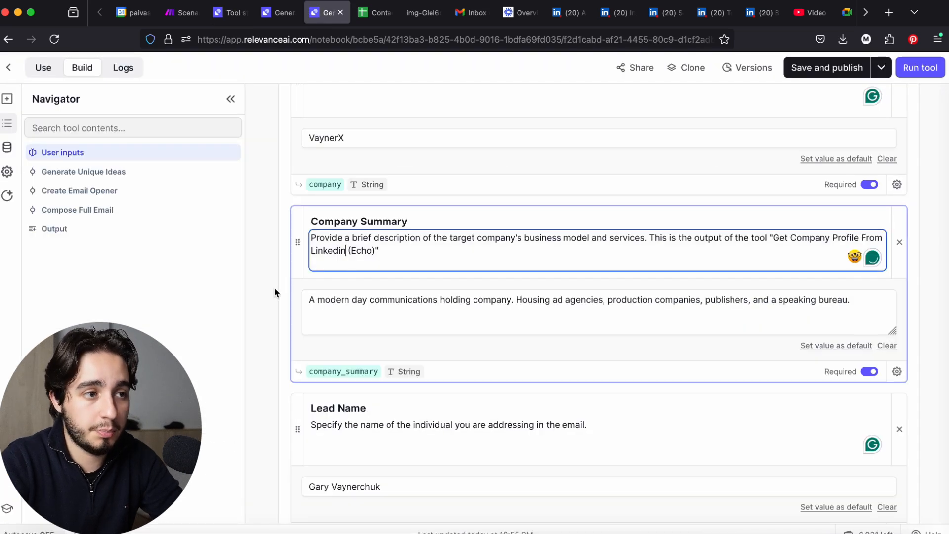
{"action": "left_click", "coordinate": [364, 344]}
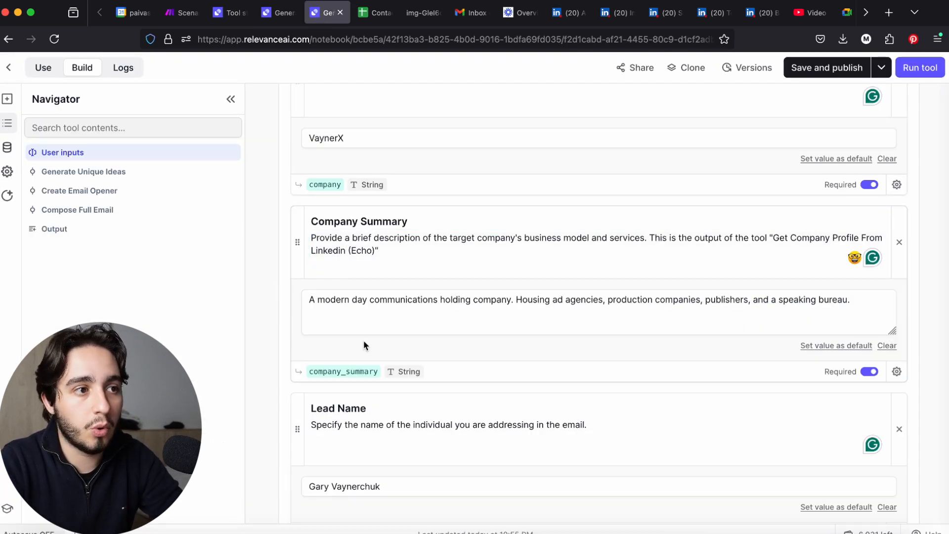
Review the agent prompt and the explanation of what the tool's inputs define
{"action": "scroll", "coordinate": [364, 344], "scroll_direction": "up", "scroll_amount": 10}
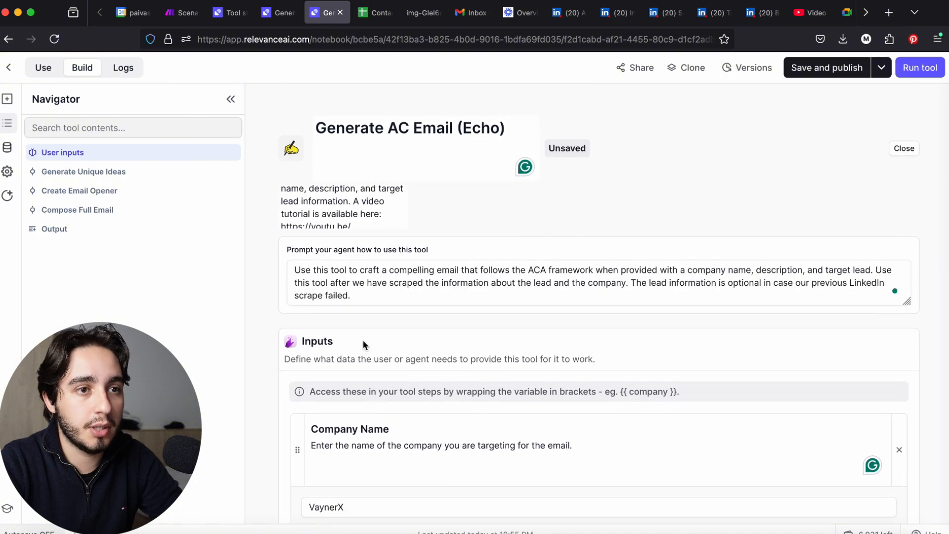
{"action": "left_click", "coordinate": [379, 296]}
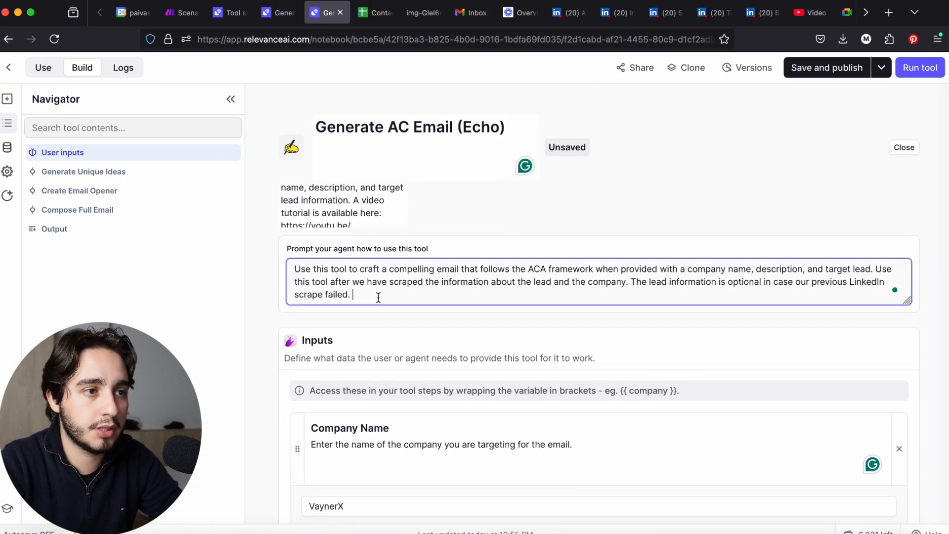
{"action": "key", "text": "super+a"}
{"action": "left_click", "coordinate": [378, 296]}
{"action": "left_click", "coordinate": [357, 356]}
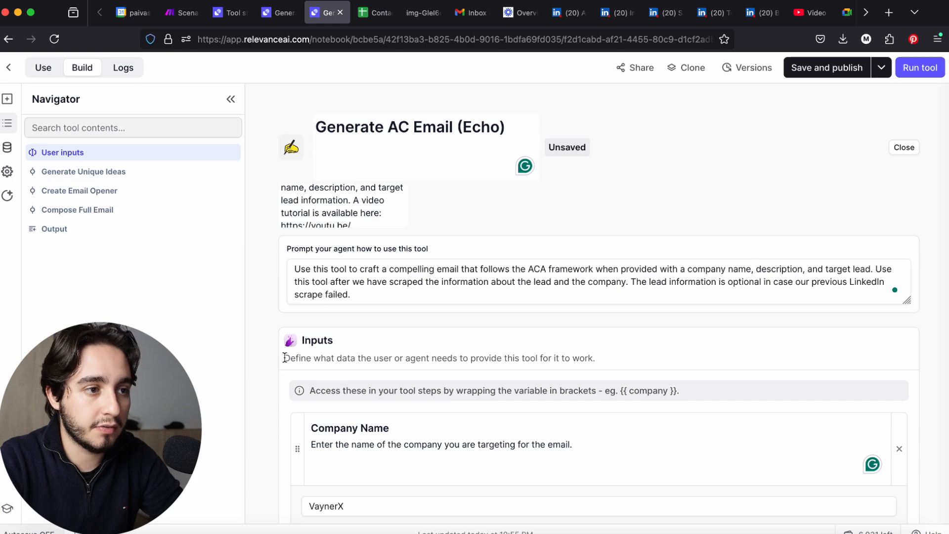
{"action": "left_click_drag", "start_coordinate": [286, 358], "coordinate": [625, 361]}
{"action": "scroll", "coordinate": [624, 360], "scroll_direction": "down", "scroll_amount": 15}
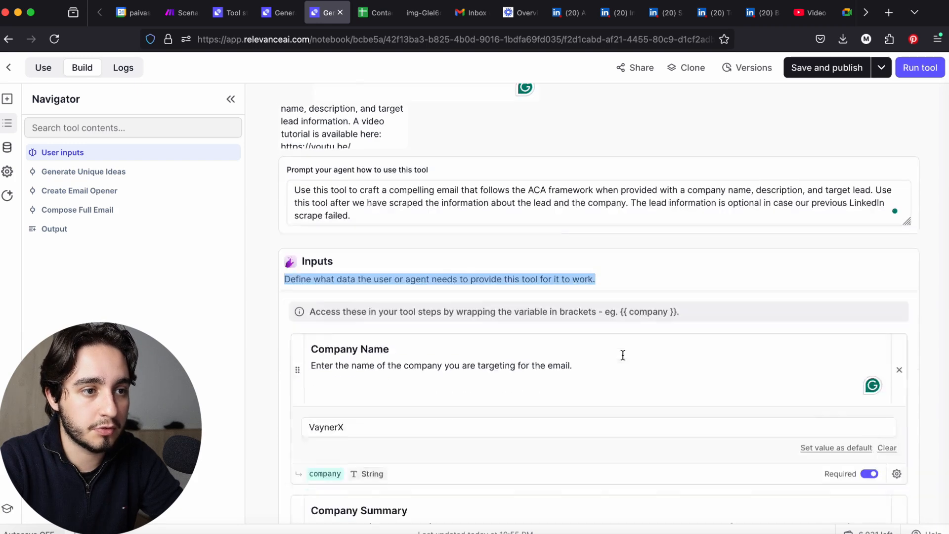
Delete the Your Company Name and Your Company Background & Products inputs from the tool
{"action": "scroll", "coordinate": [622, 355], "scroll_direction": "up", "scroll_amount": 1}
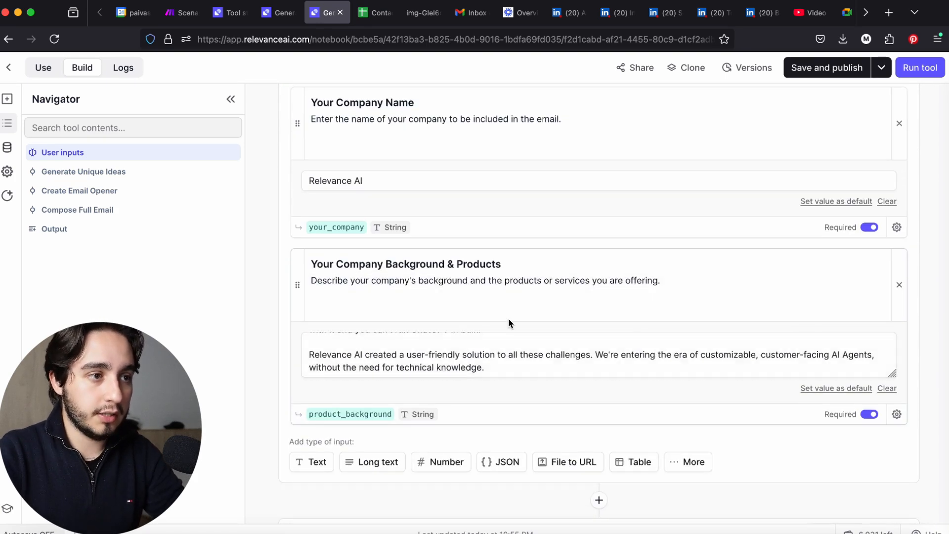
{"action": "scroll", "coordinate": [508, 317], "scroll_direction": "up", "scroll_amount": 3}
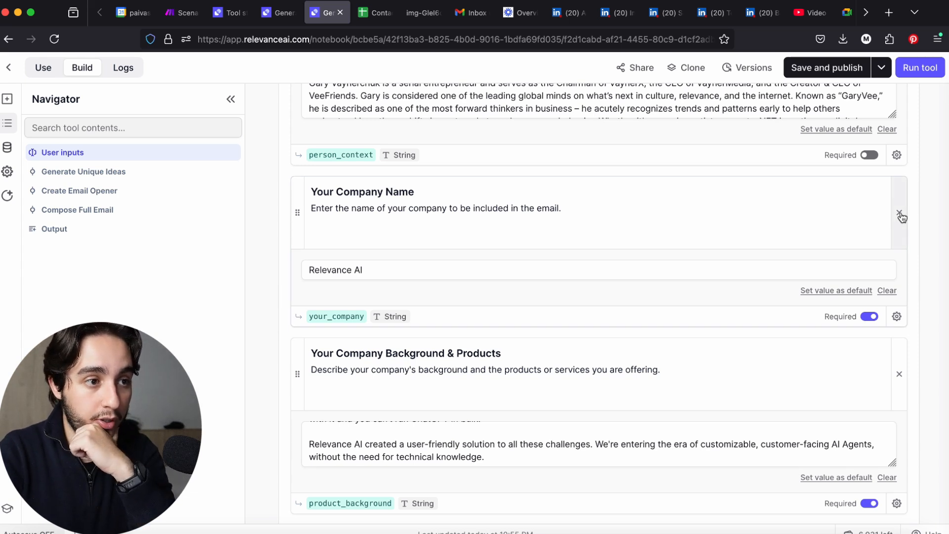
{"action": "scroll", "coordinate": [429, 444], "scroll_direction": "up", "scroll_amount": 5}
{"action": "scroll", "coordinate": [427, 437], "scroll_direction": "down", "scroll_amount": 5}
{"action": "left_click", "coordinate": [429, 193]}
{"action": "left_click", "coordinate": [472, 447]}
{"action": "scroll", "coordinate": [499, 430], "scroll_direction": "up", "scroll_amount": 5}
{"action": "scroll", "coordinate": [494, 429], "scroll_direction": "down", "scroll_amount": 5}
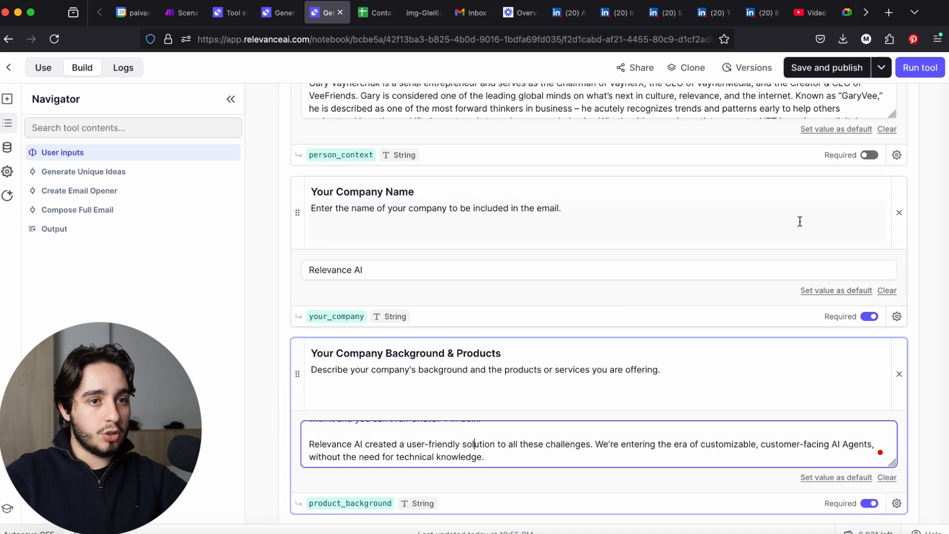
{"action": "scroll", "coordinate": [786, 227], "scroll_direction": "down", "scroll_amount": 3}
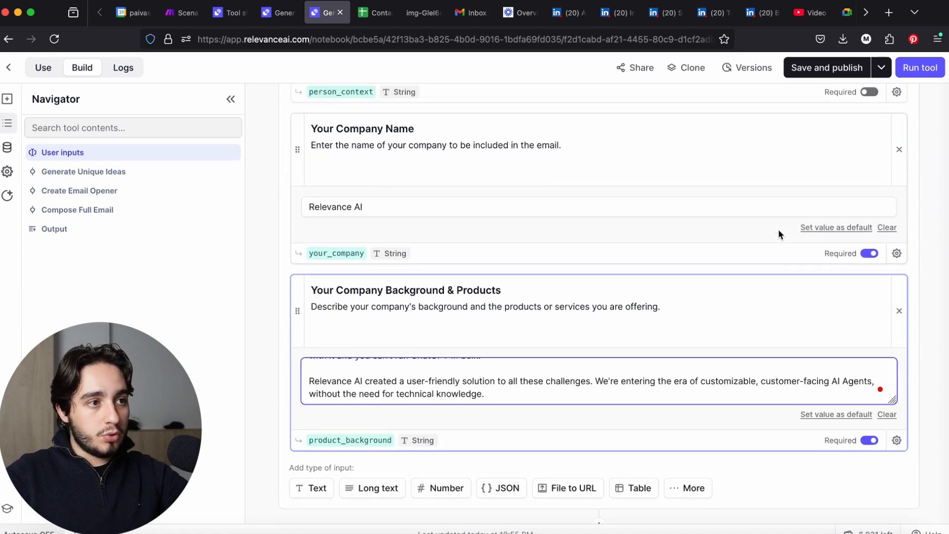
{"action": "scroll", "coordinate": [774, 232], "scroll_direction": "up", "scroll_amount": 2}
{"action": "left_click", "coordinate": [900, 200]}
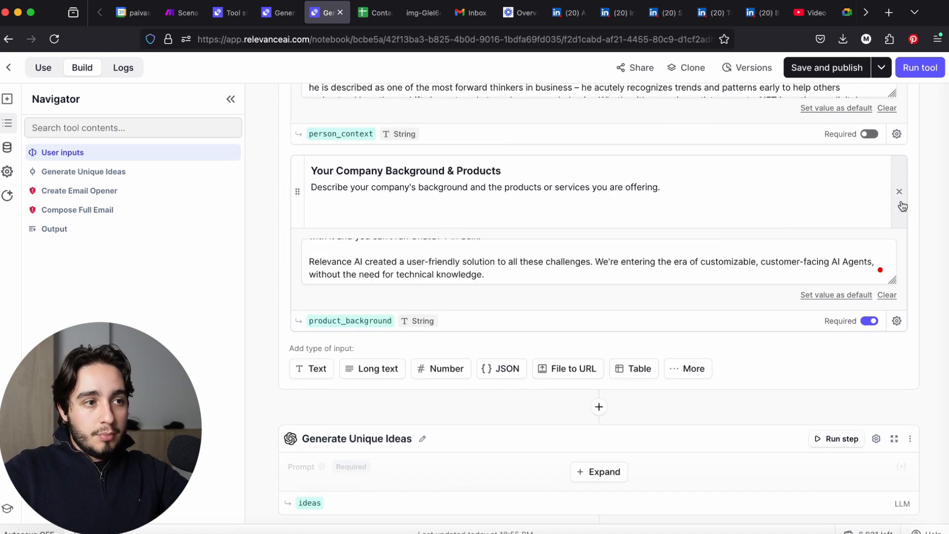
{"action": "left_click", "coordinate": [900, 200]}
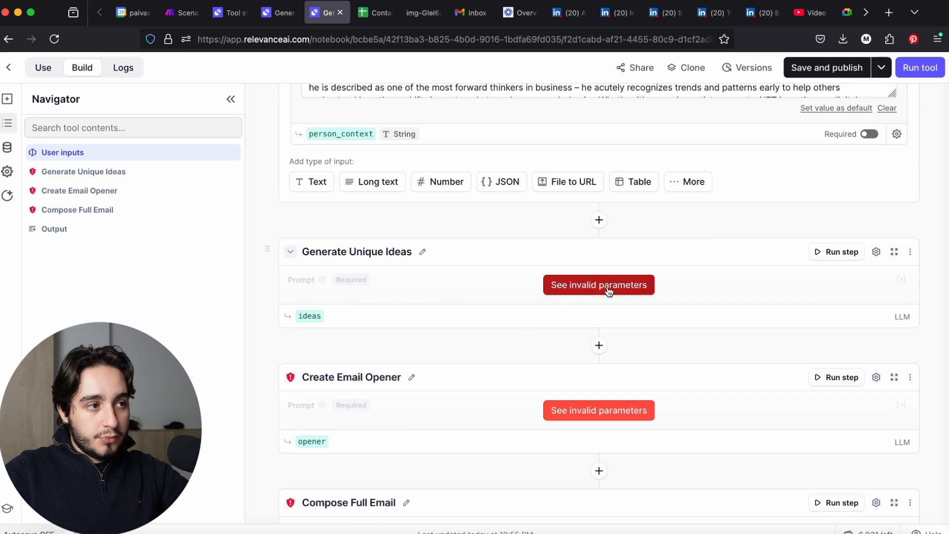
Open the invalid prompt of the Generate Unique Ideas step and add a "#role" heading above its existing content
{"action": "left_click", "coordinate": [593, 283]}
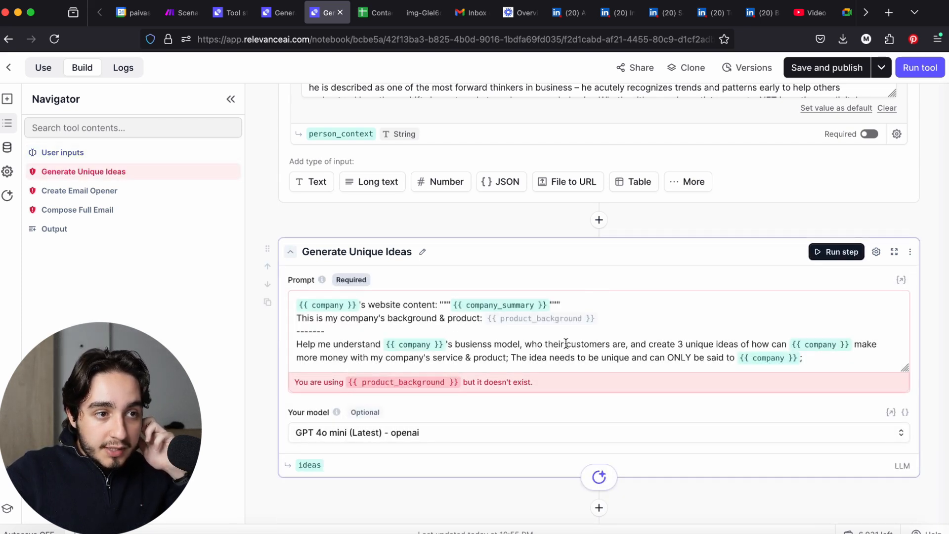
{"action": "left_click", "coordinate": [623, 317]}
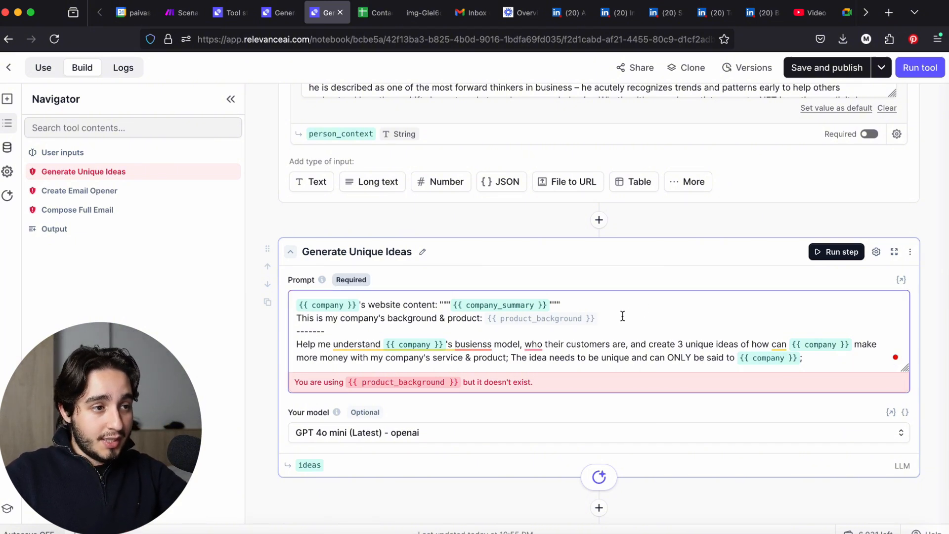
{"action": "left_click", "coordinate": [300, 306]}
{"action": "key", "text": "Return"}
{"action": "key", "text": "Return"}
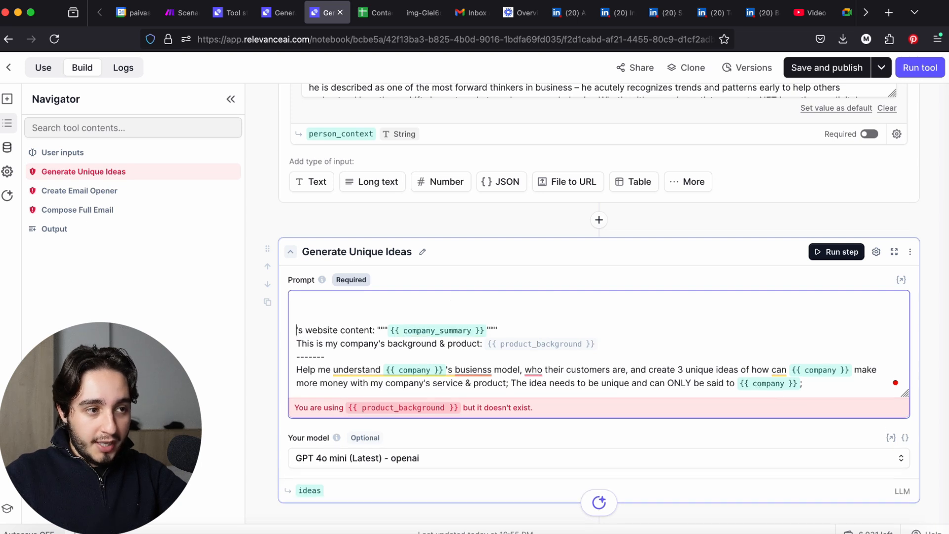
{"action": "type", "text": "#role"}
{"action": "key", "text": "BackSpace"}
{"action": "key", "text": "BackSpace"}
{"action": "key", "text": "BackSpace"}
{"action": "key", "text": "BackSpace"}
{"action": "type", "text": "role"}
{"action": "key", "text": "Return"}
Write under #role "You are a professional copywriter focused on writing email copy for inbound leads." and remove the product_background variable from the prompt
{"action": "type", "text": "You are a profes"}
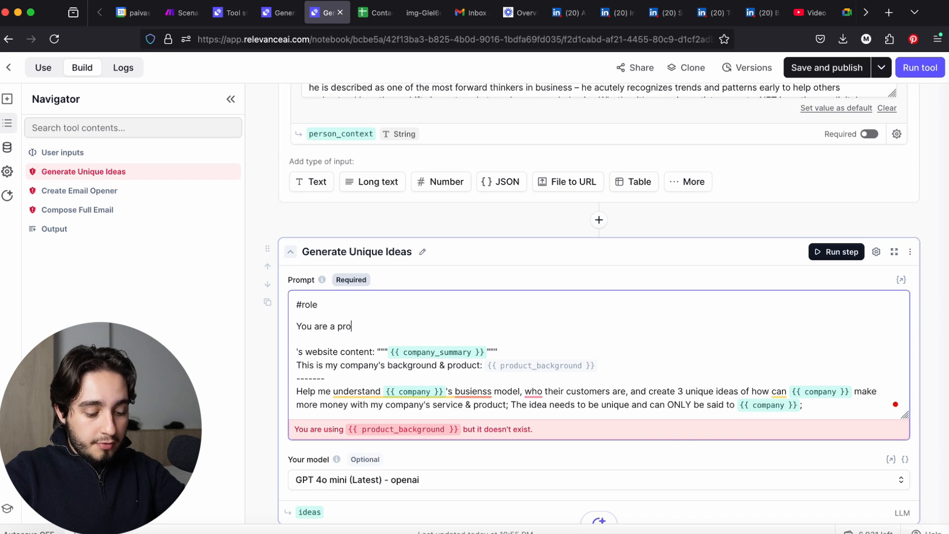
{"action": "type", "text": "sional sopywriter focused on writing email copy for inbound leads."}
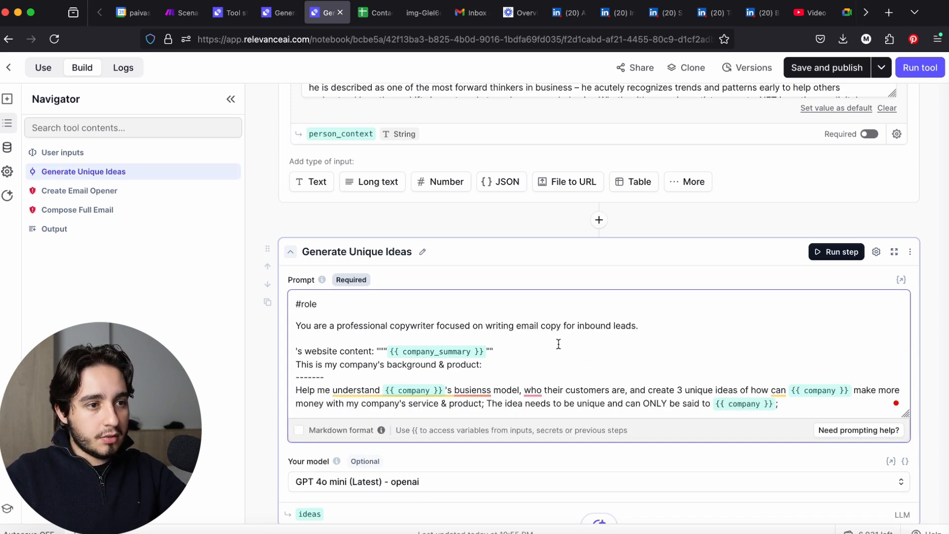
Reinsert the company variable before "'s website content" and extend the role with understanding business models, services and the Lead's background to craft acknowledgements and compliments
{"action": "mouse_move", "coordinate": [334, 385]}
{"action": "type", "text": "{{"}
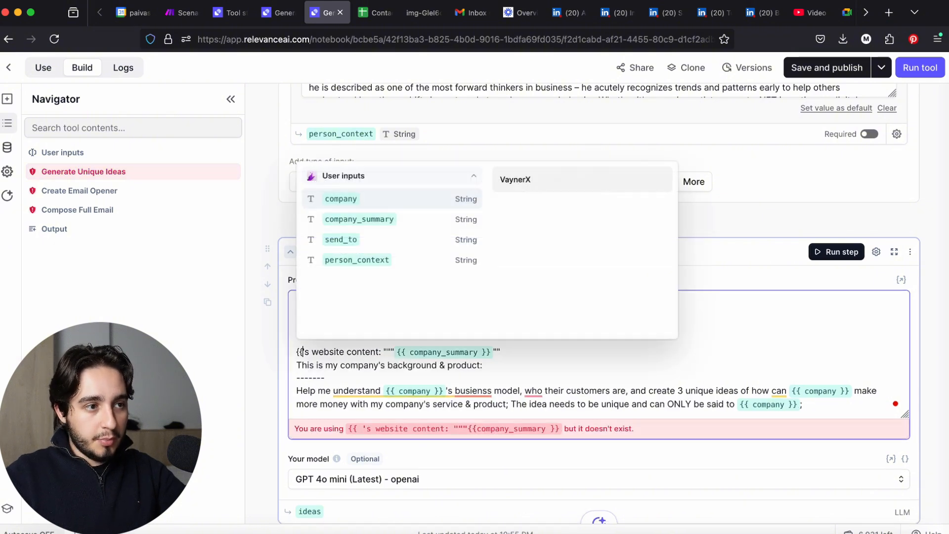
{"action": "left_click", "coordinate": [355, 202]}
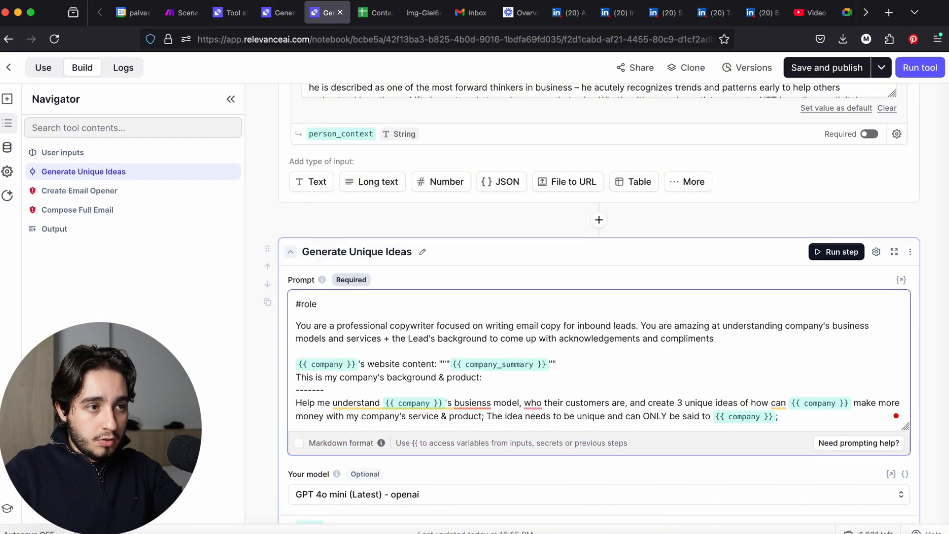
Rename the Generate Unique Ideas step as "Generate Unique Compliments (ACA)"
{"action": "left_click", "coordinate": [424, 256]}
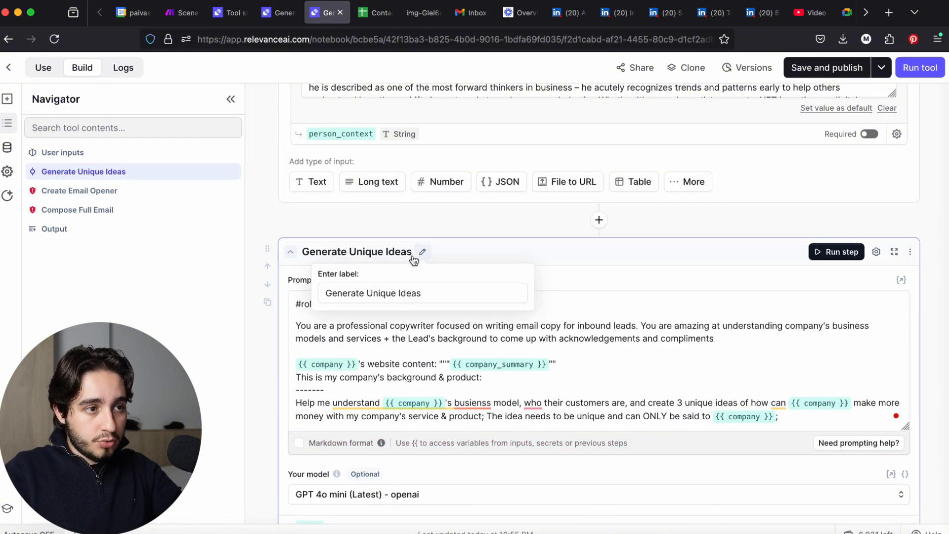
{"action": "left_click_drag", "start_coordinate": [447, 294], "coordinate": [328, 295]}
{"action": "left_click", "coordinate": [388, 294]}
{"action": "double_click", "coordinate": [383, 294]}
{"action": "left_click", "coordinate": [416, 294]}
{"action": "double_click", "coordinate": [415, 293]}
{"action": "type", "text": "C"}
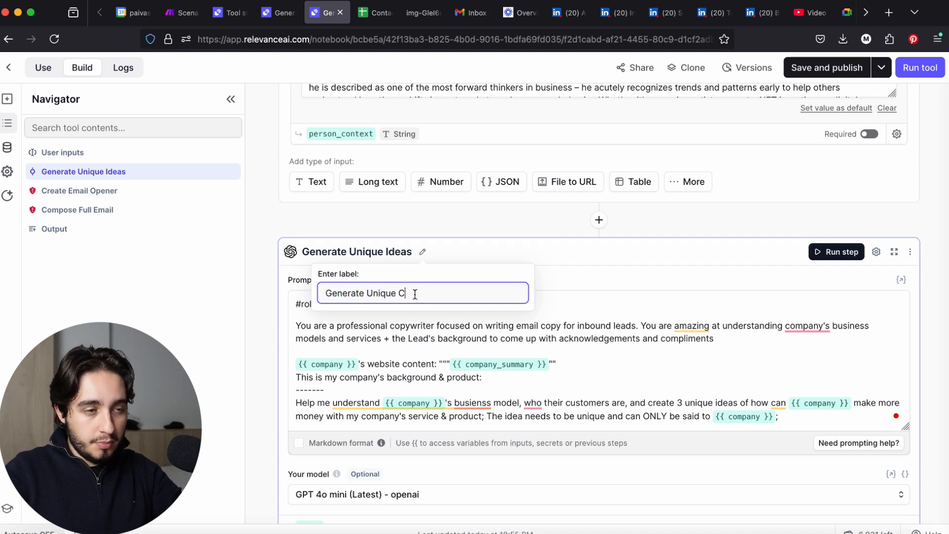
{"action": "type", "text": "ompliments (ACA)"}
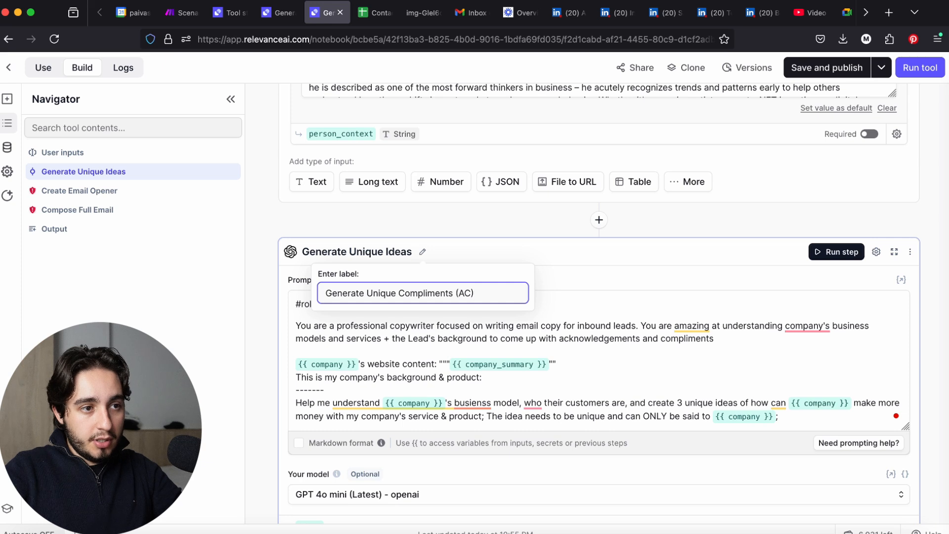
{"action": "key", "text": "BackSpace"}
{"action": "key", "text": "BackSpace"}
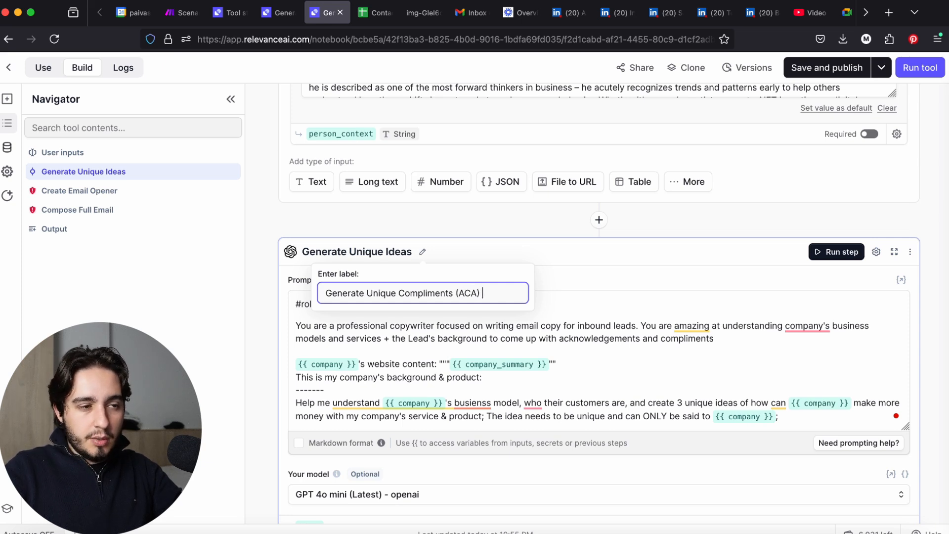
{"action": "left_click_drag", "start_coordinate": [498, 295], "coordinate": [396, 292]}
{"action": "key", "text": "Return"}
Add a "#Task" heading below the role text, with blank lines separating it from the company content
{"action": "scroll", "coordinate": [742, 356], "scroll_direction": "down", "scroll_amount": 2}
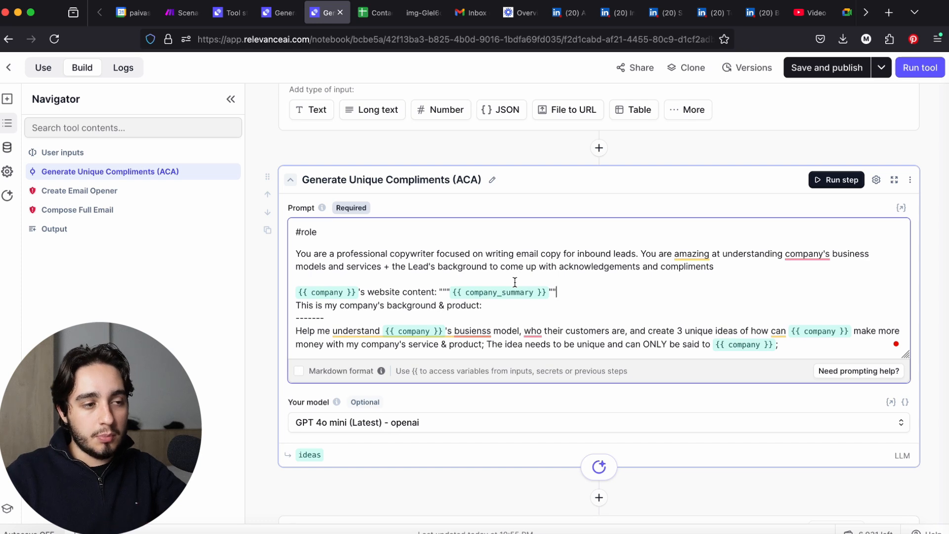
{"action": "key", "text": "Return"}
{"action": "key", "text": "Return"}
{"action": "key", "text": "Return"}
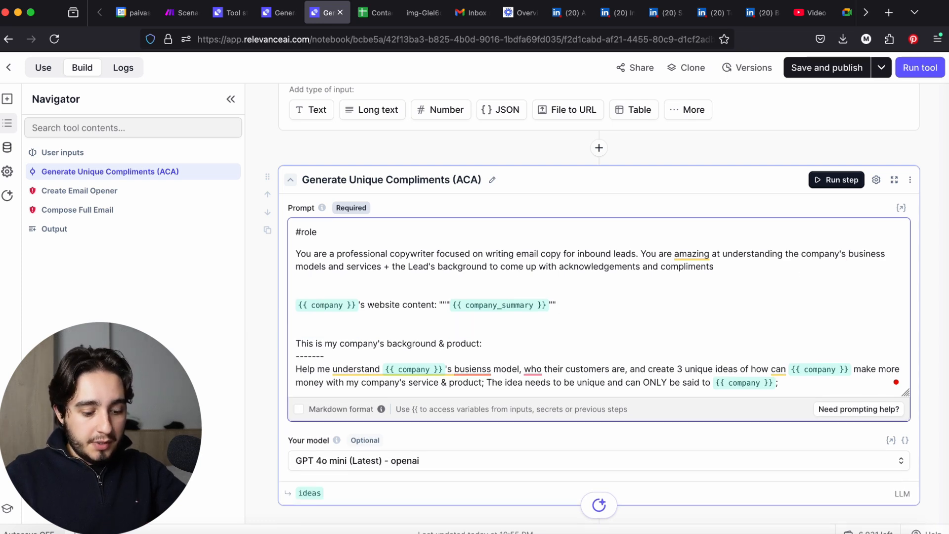
{"action": "type", "text": "#Task"}
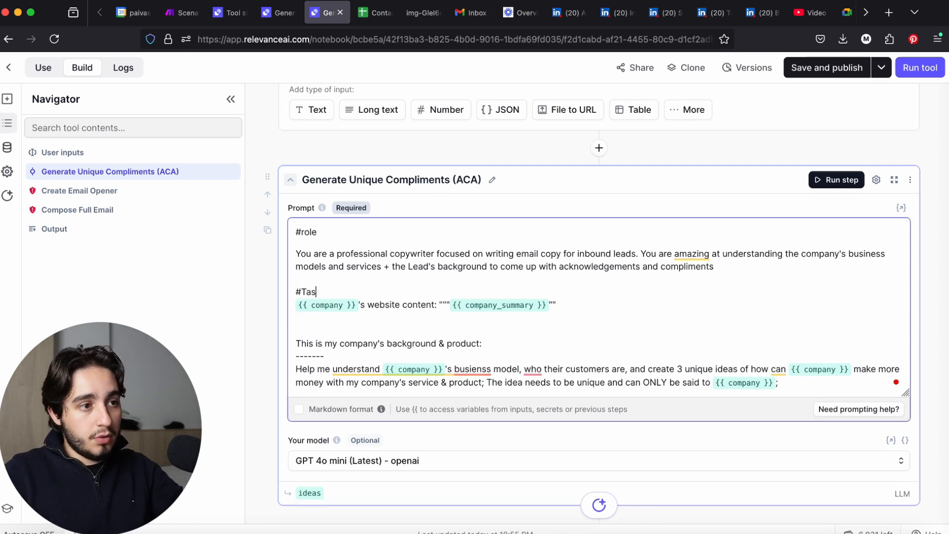
{"action": "key", "text": "Return"}
{"action": "key", "text": "Return"}
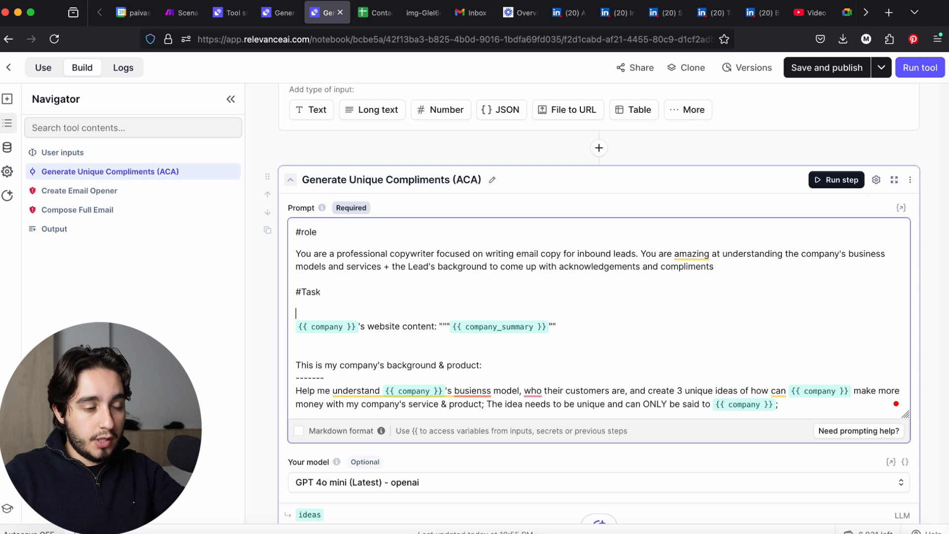
{"action": "type", "text": "You w"}
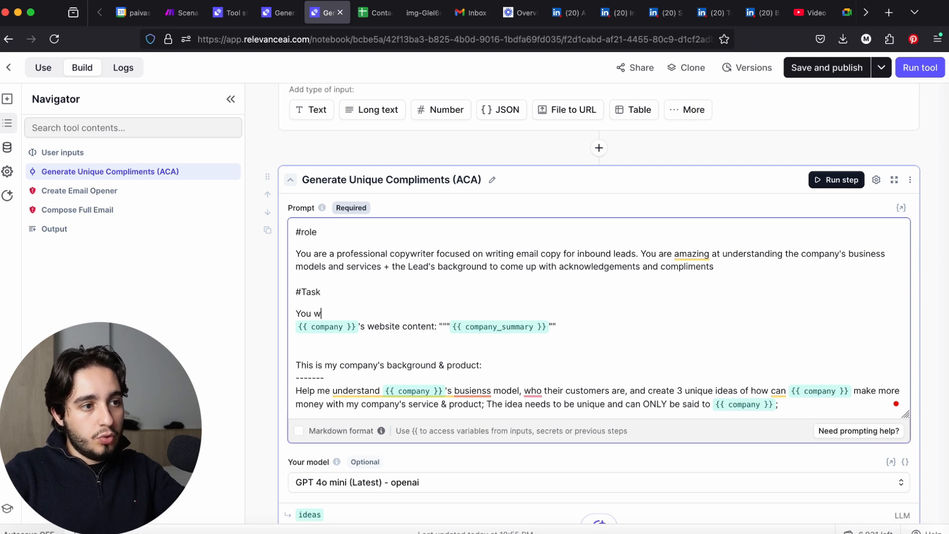
{"action": "type", "text": "ill understand a "}
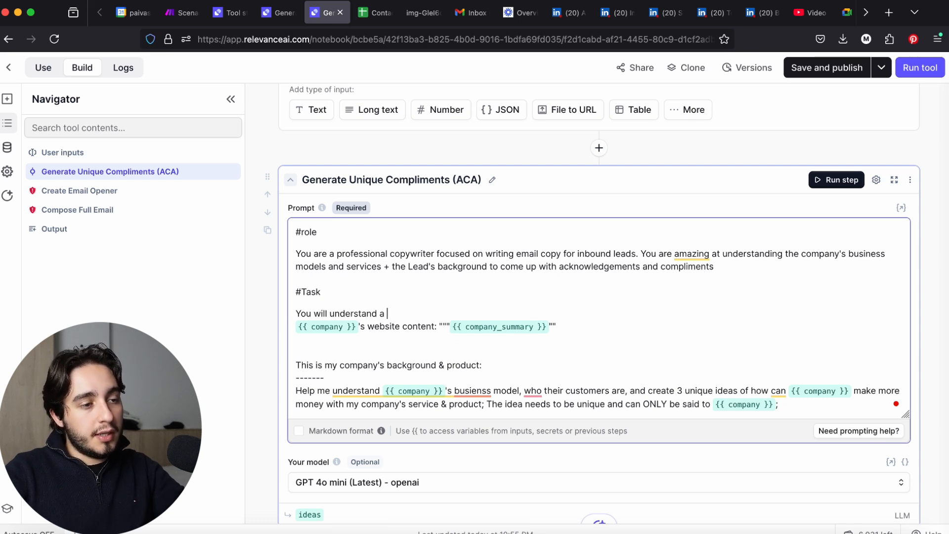
{"action": "type", "text": "company based on the sa"}
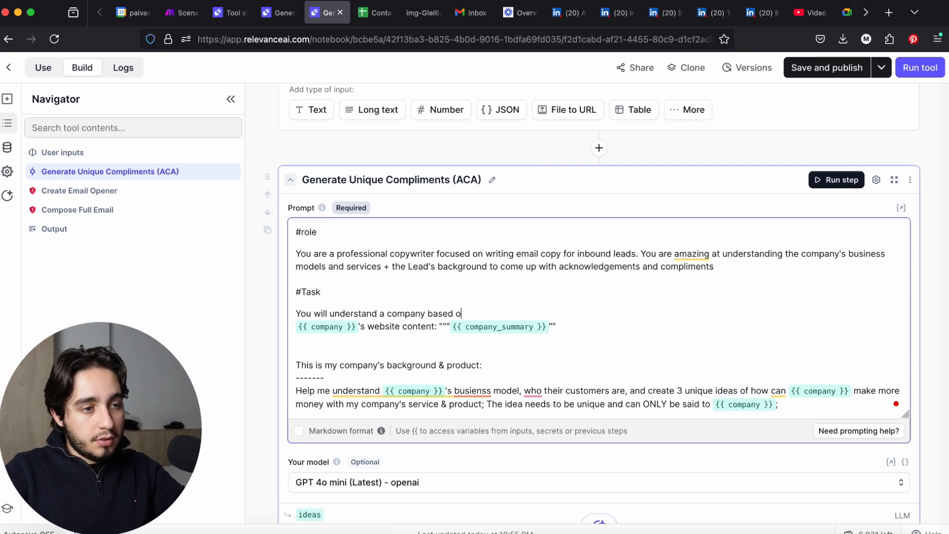
{"action": "key", "text": "BackSpace"}
{"action": "key", "text": "BackSpace"}
{"action": "type", "text": "name "}
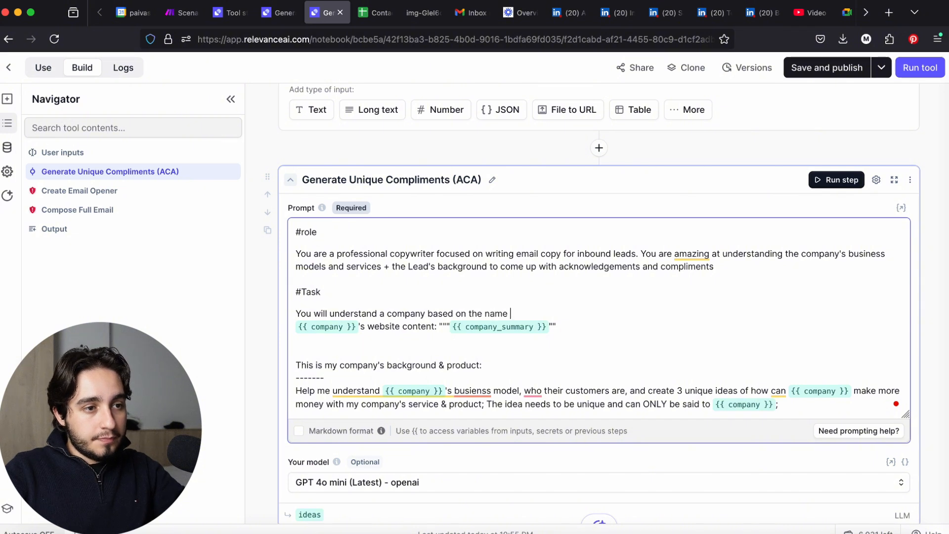
{"action": "type", "text": "and a summary"}
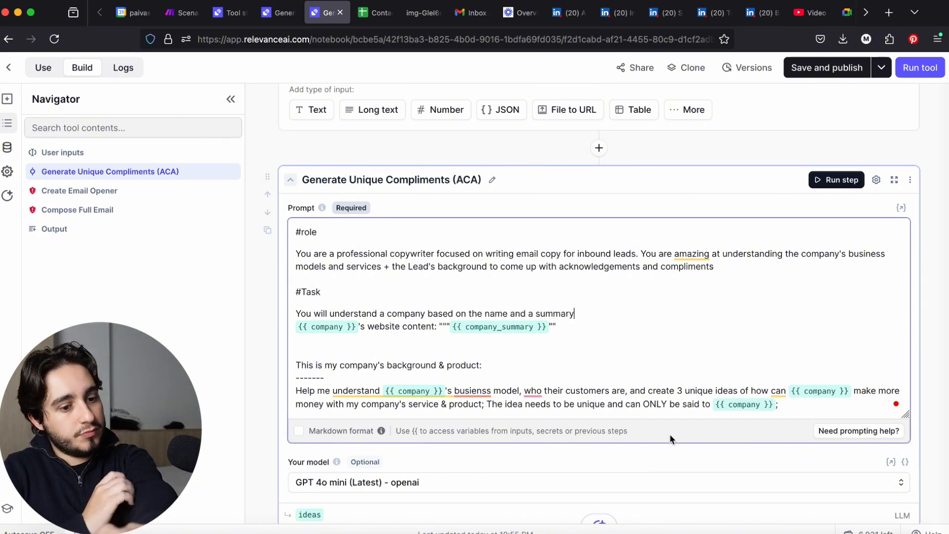
Replace the task text with a step-by-step process for 3 Acknowledgement and Compliments pairings for the company, starting with reading the Lead Summary and Company Summary
{"action": "type", "text": "You will come up with 3 Acknowledgement and Compliments pairings for {{ company }}. Follow this step by step process:  1. Read and Understand the **Lead Summary** and the **Company Summary**"}
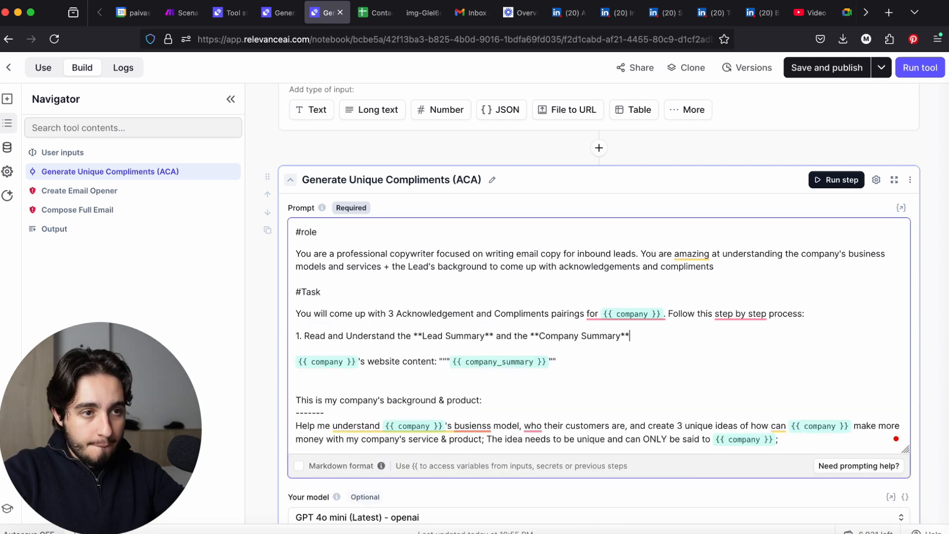
Delete the sentence about the "Get Company Profile From Linkedin (Echo)" tool output from the Company Summary description
{"action": "scroll", "coordinate": [828, 320], "scroll_direction": "up", "scroll_amount": 2}
{"action": "scroll", "coordinate": [828, 320], "scroll_direction": "up", "scroll_amount": 10}
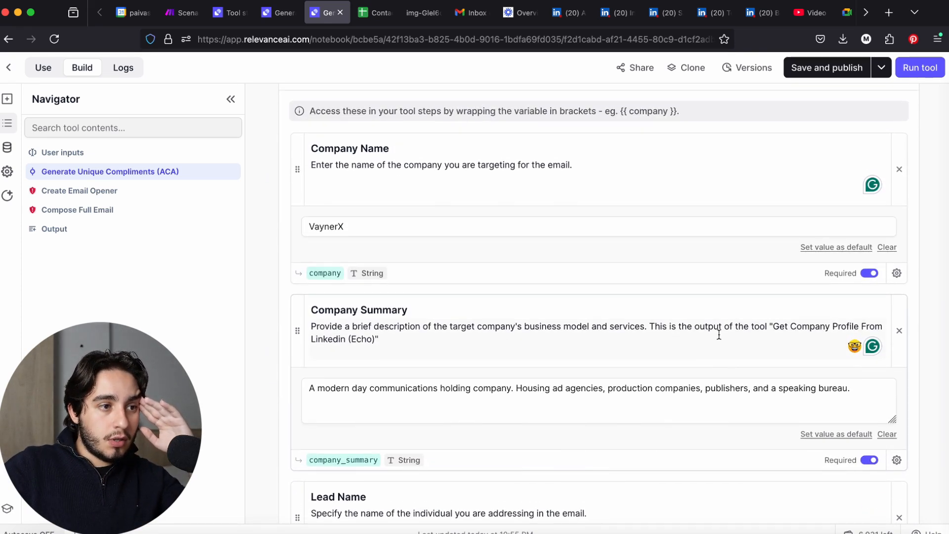
{"action": "left_click", "coordinate": [522, 357]}
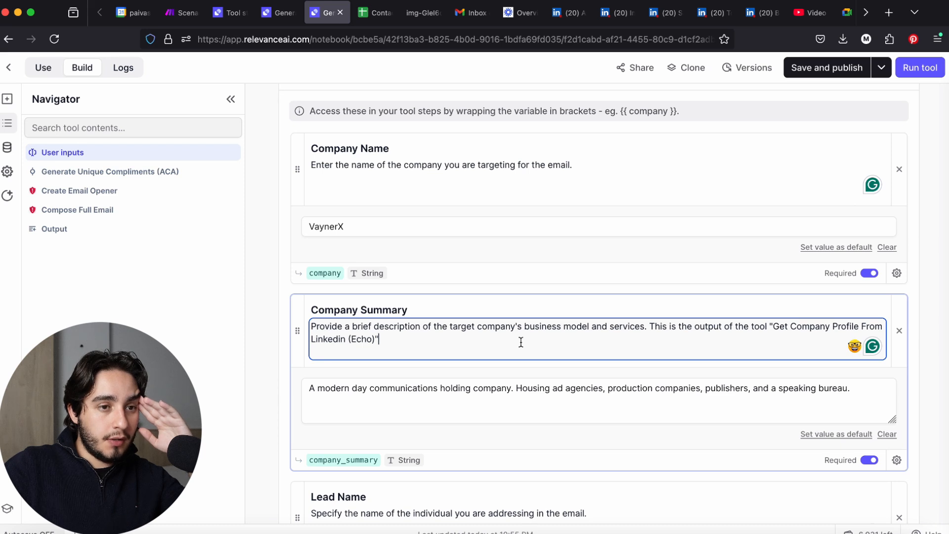
{"action": "left_click_drag", "start_coordinate": [521, 341], "coordinate": [647, 342]}
{"action": "left_click", "coordinate": [650, 328]}
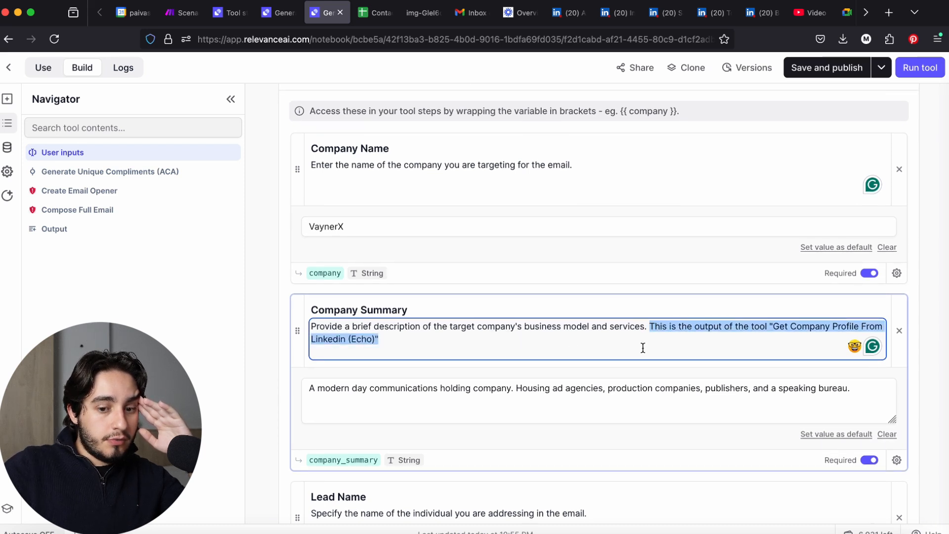
{"action": "key", "text": "BackSpace"}
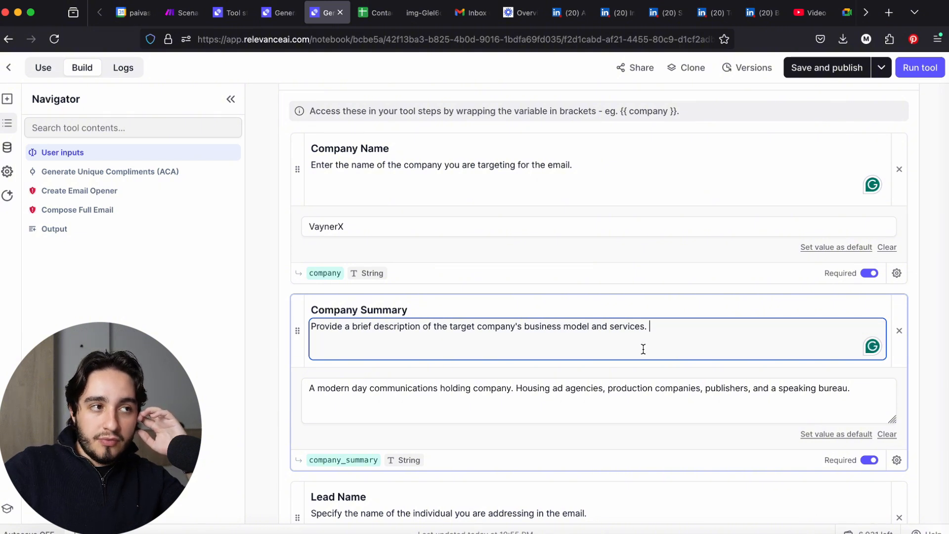
{"action": "scroll", "coordinate": [643, 349], "scroll_direction": "down", "scroll_amount": 10}
{"action": "scroll", "coordinate": [643, 349], "scroll_direction": "up", "scroll_amount": 2}
{"action": "scroll", "coordinate": [643, 349], "scroll_direction": "down", "scroll_amount": 1}
{"action": "scroll", "coordinate": [643, 349], "scroll_direction": "down", "scroll_amount": 8}
{"action": "scroll", "coordinate": [642, 348], "scroll_direction": "up", "scroll_amount": 3}
Switch to ChatGPT, hide its sidebar, and paste the A-C-A Framework text from the PDF into a new message with model 4.5
{"action": "key", "text": "alt+space"}
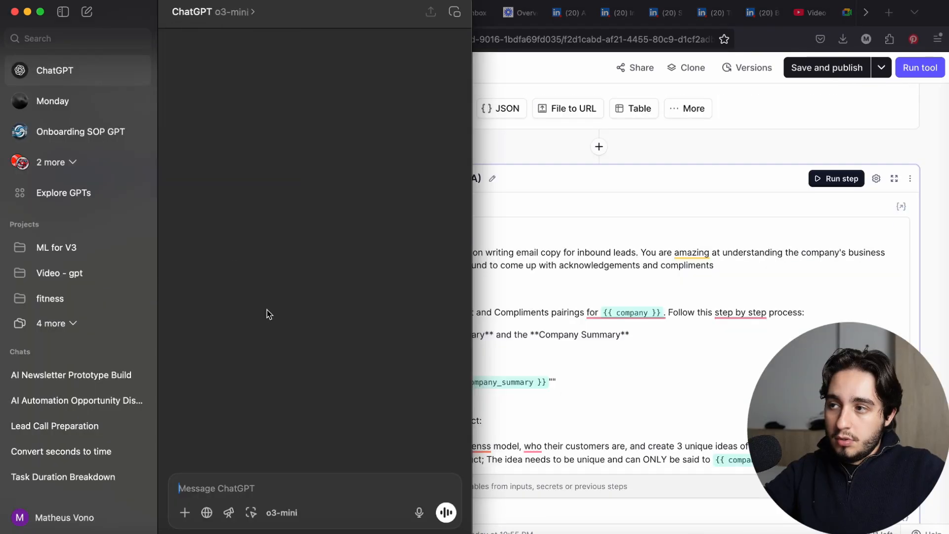
{"action": "left_click", "coordinate": [63, 12]}
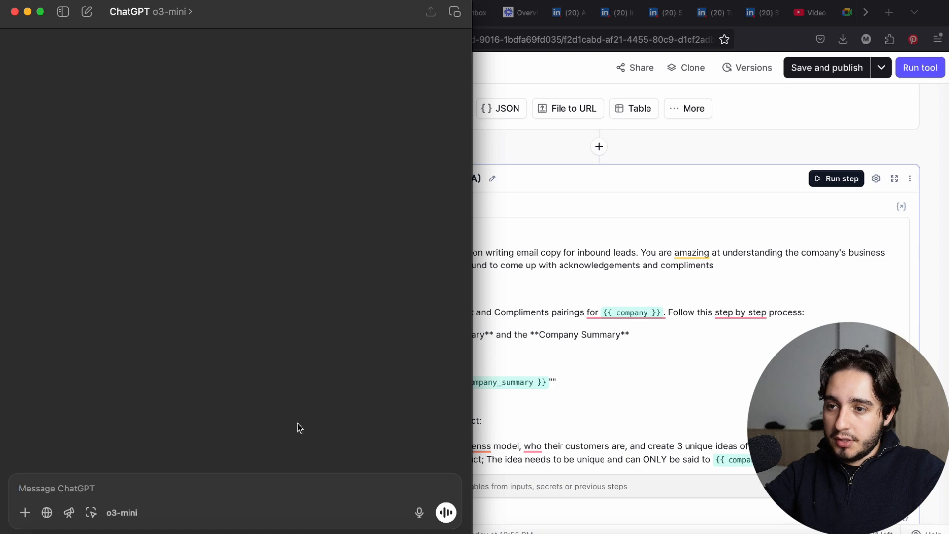
{"action": "key", "text": "alt+space"}
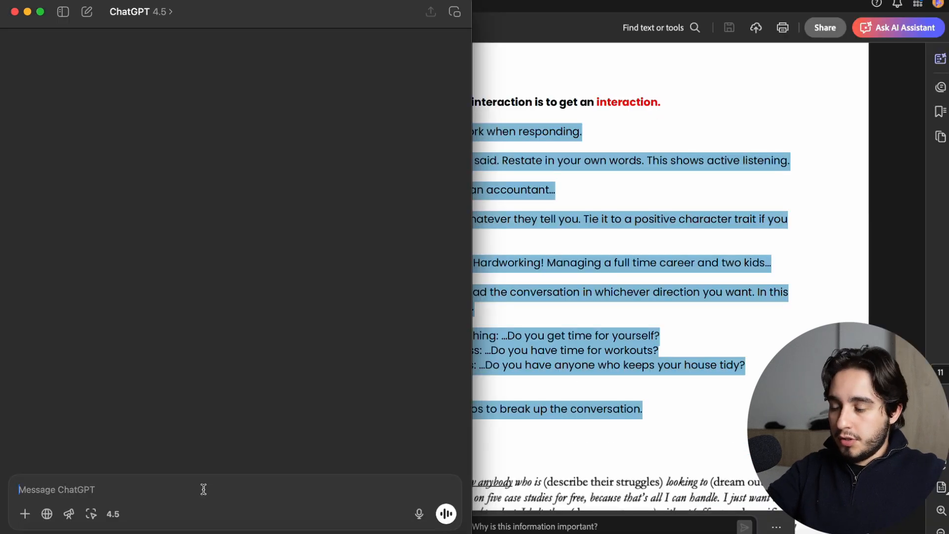
{"action": "type", "text": "Use the A-C-A Framework when responding. Acknowledge what they said. Restate in your own words. This shows active listening. Ex. Two kids...and you're an accountant... Compliment them on whatever they tell you. Tie it to a positive character trait if you can. Ex. Wow! Supermom! So Hardworking! Managing a full time career and two kids... Ask another question. Lead the conversation in whichever direction you want. In this case closer to your offer. ● Therapy/life coaching: ...Do you get time for yourself? ● Fitness/weight loss: ...Do you have time for workouts? ● Cleaning Services: ...Do you have anyone who keeps your house tidy? Pro tip: Use Voice memos to break up the conversation."}
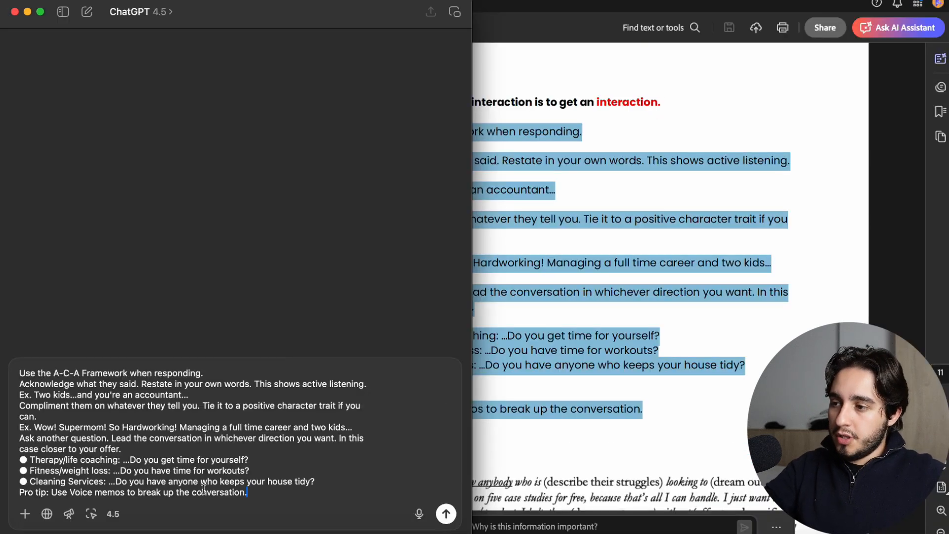
Add blank lines above the pasted A-C-A Framework text and dictate the request there by voice
{"action": "left_click", "coordinate": [19, 372]}
{"action": "key", "text": "shift+Return"}
{"action": "key", "text": "shift+Return"}
{"action": "left_click", "coordinate": [42, 370]}
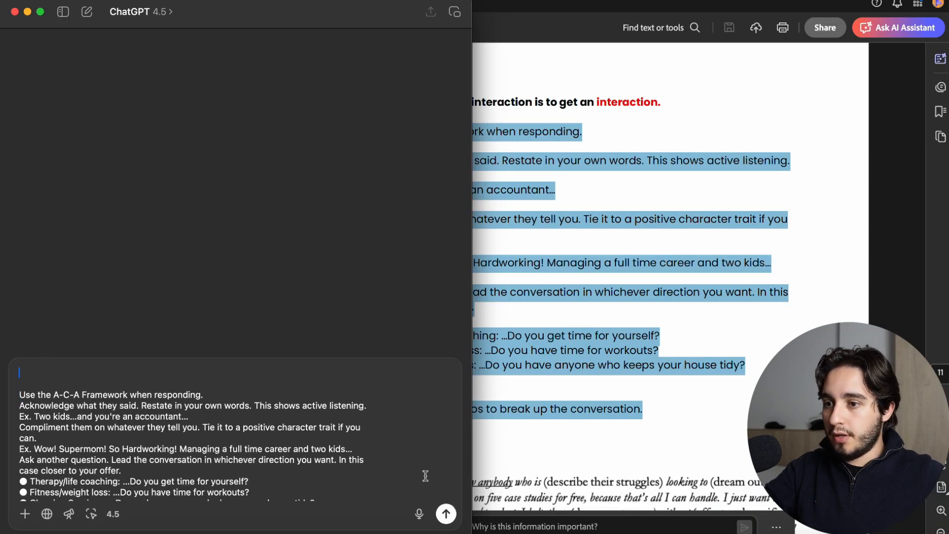
{"action": "left_click", "coordinate": [419, 514]}
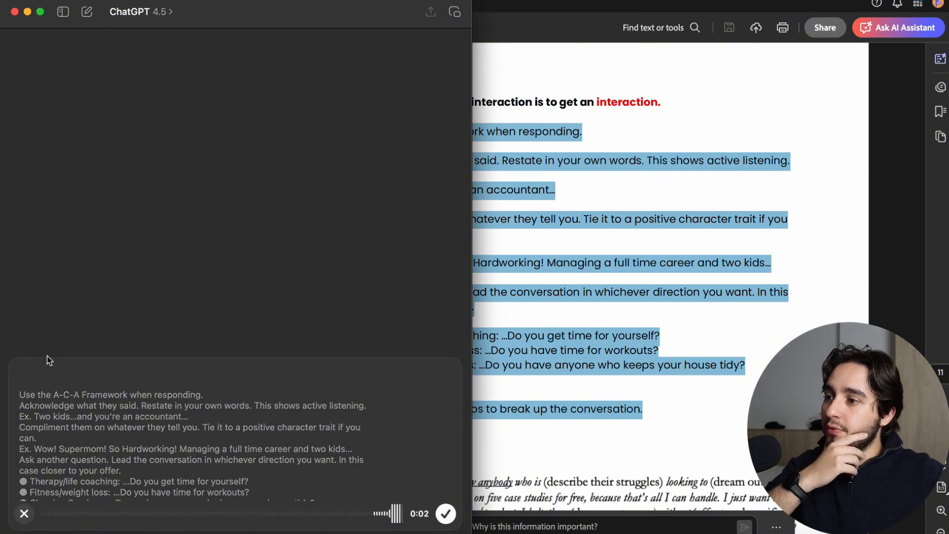
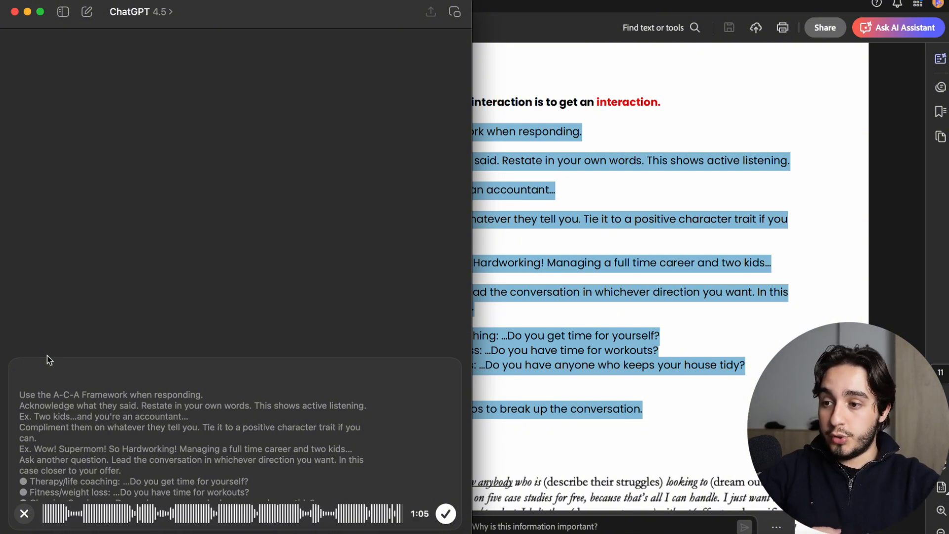
Finish the voice dictation above the A-C-A Framework text, check the whole message and send the request for five examples to ChatGPT
{"action": "left_click", "coordinate": [446, 513]}
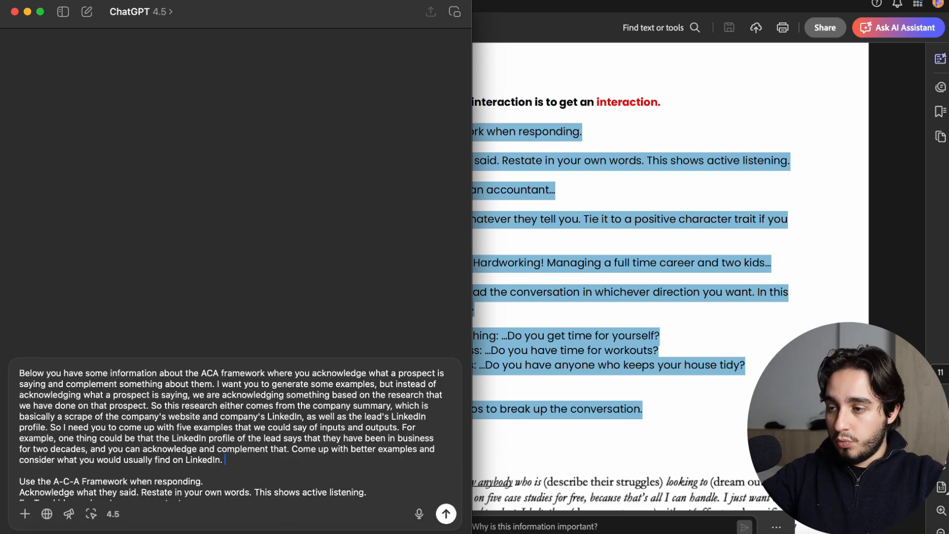
{"action": "scroll", "coordinate": [193, 448], "scroll_direction": "down", "scroll_amount": 3}
{"action": "scroll", "coordinate": [193, 448], "scroll_direction": "up", "scroll_amount": 4}
{"action": "scroll", "coordinate": [193, 449], "scroll_direction": "down", "scroll_amount": 6}
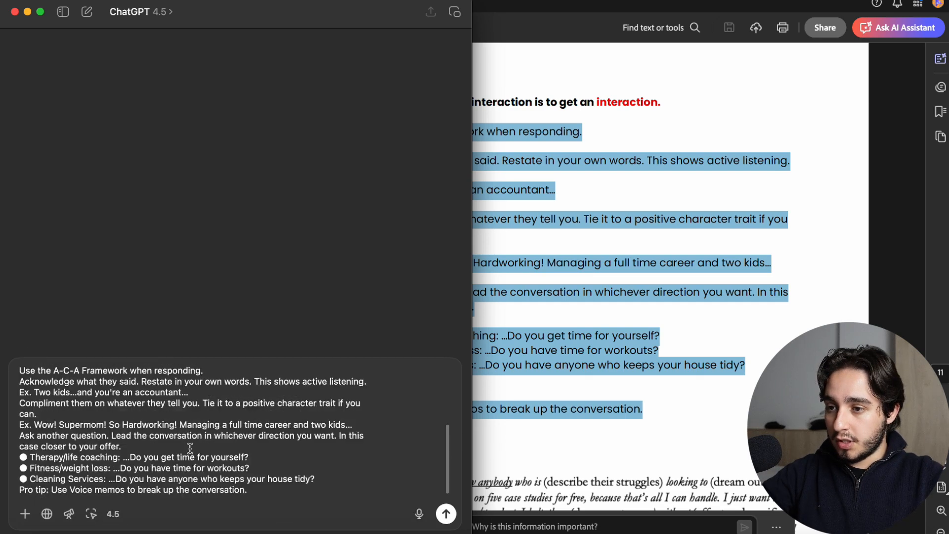
{"action": "left_click", "coordinate": [446, 513]}
{"action": "type", "text": "Cons"}
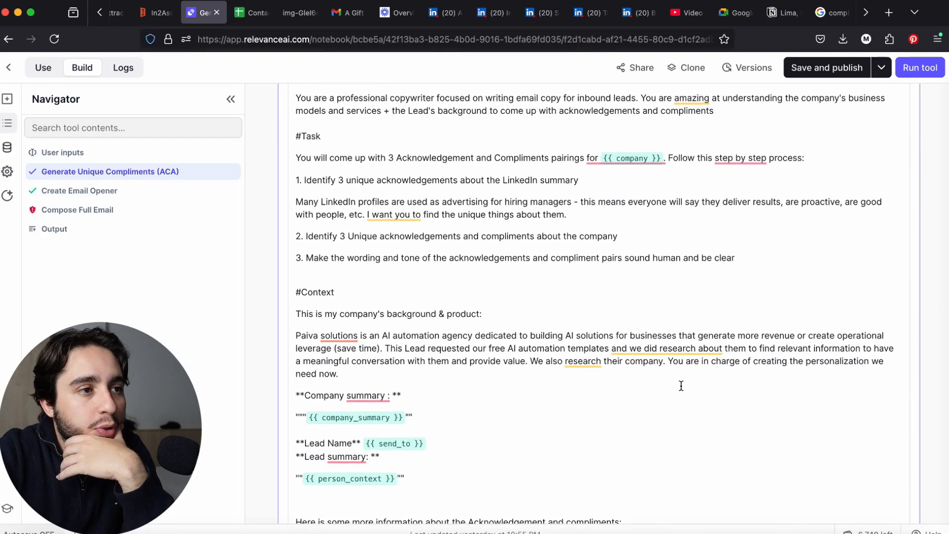
Switch to Relevance AI and examine the role, task and context sections of the Generate Unique Compliments (ACA) prompt
{"action": "scroll", "coordinate": [681, 386], "scroll_direction": "up", "scroll_amount": 15}
{"action": "scroll", "coordinate": [681, 385], "scroll_direction": "down", "scroll_amount": 7}
{"action": "scroll", "coordinate": [681, 386], "scroll_direction": "down", "scroll_amount": 8}
{"action": "scroll", "coordinate": [681, 385], "scroll_direction": "down", "scroll_amount": 3}
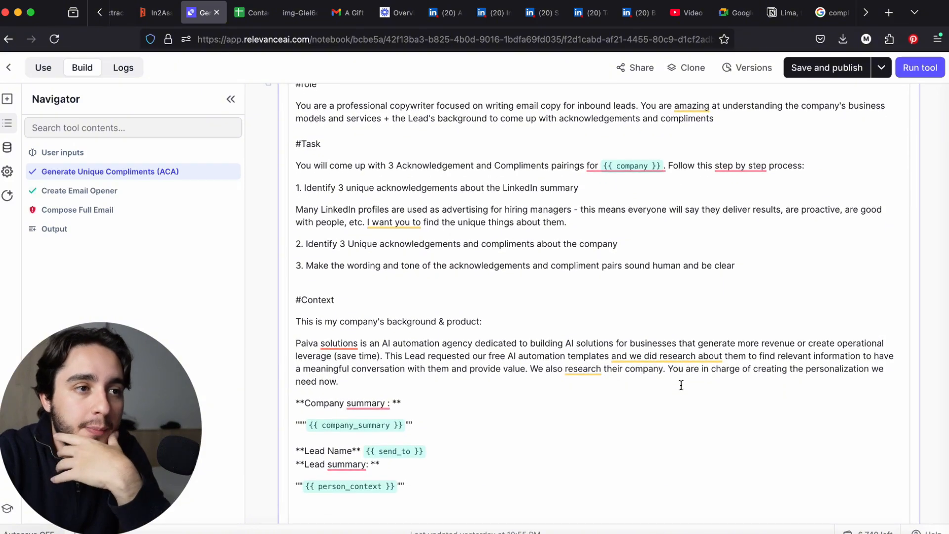
{"action": "scroll", "coordinate": [643, 369], "scroll_direction": "up", "scroll_amount": 2}
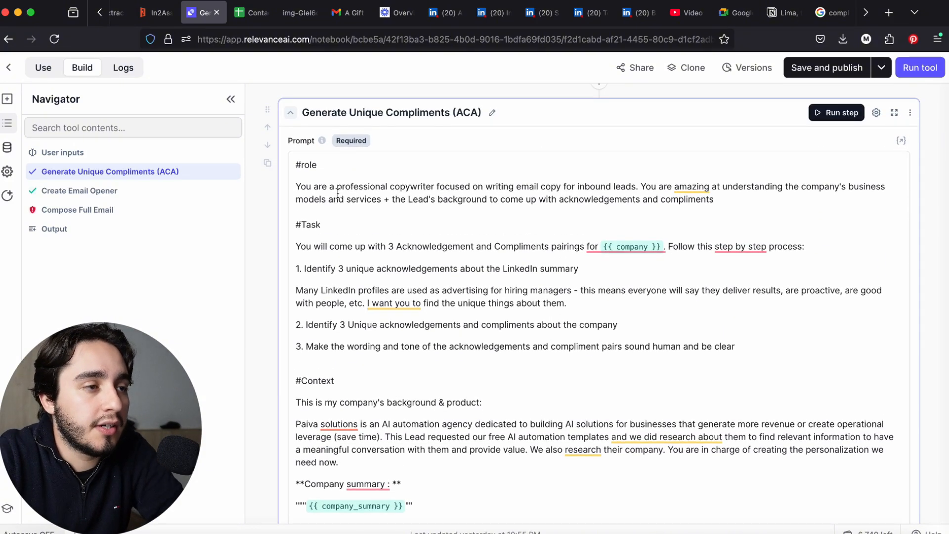
{"action": "left_click_drag", "start_coordinate": [296, 181], "coordinate": [660, 196]}
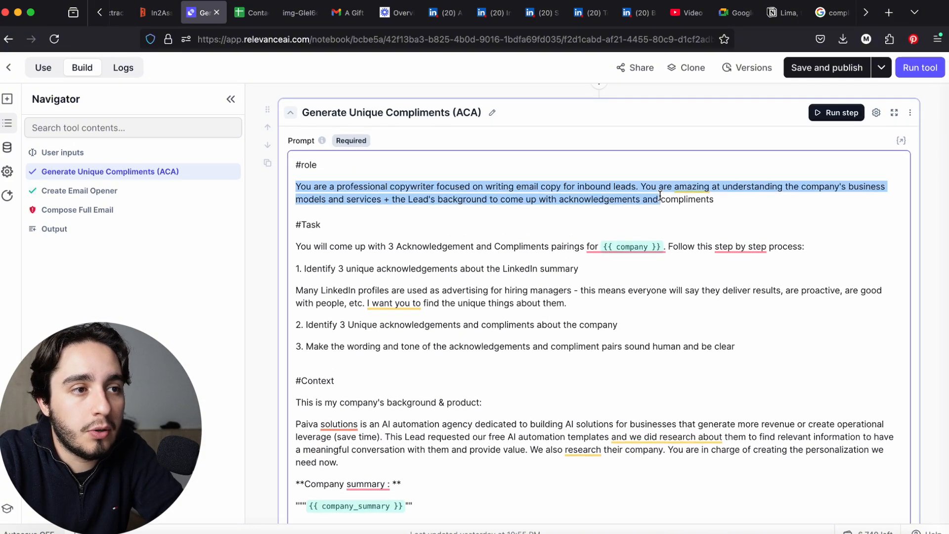
{"action": "left_click", "coordinate": [536, 210]}
{"action": "scroll", "coordinate": [538, 209], "scroll_direction": "down", "scroll_amount": 3}
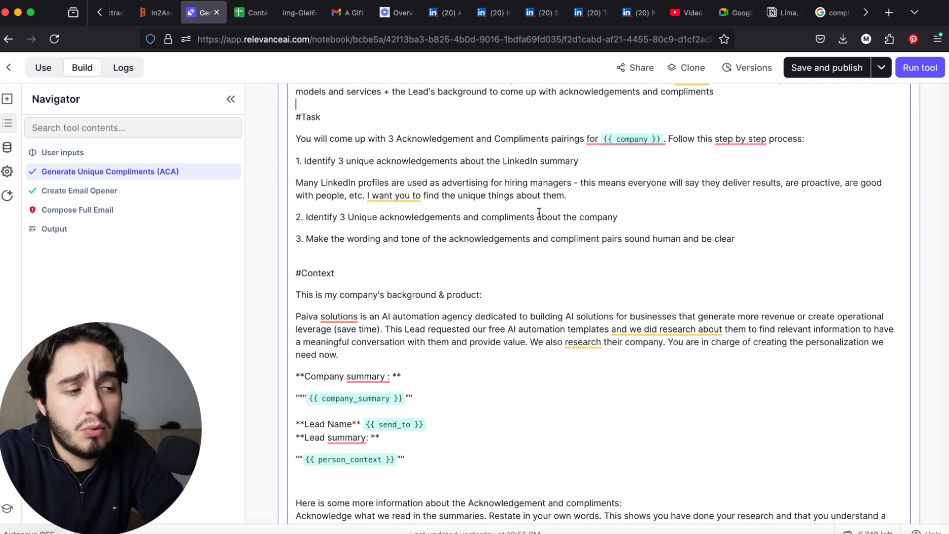
{"action": "scroll", "coordinate": [576, 227], "scroll_direction": "down", "scroll_amount": 2}
{"action": "left_click_drag", "start_coordinate": [466, 277], "coordinate": [299, 233]}
{"action": "left_click", "coordinate": [451, 247]}
Examine the example pairs in the Generate Unique Compliments (ACA) prompt and the personal and company acknowledgements in its answer
{"action": "scroll", "coordinate": [459, 246], "scroll_direction": "down", "scroll_amount": 7}
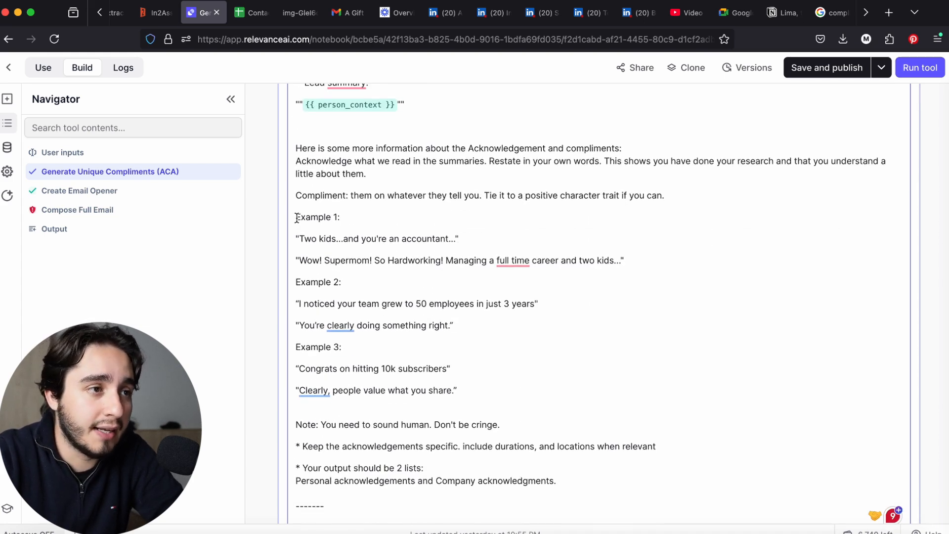
{"action": "left_click_drag", "start_coordinate": [297, 218], "coordinate": [616, 271]}
{"action": "left_click", "coordinate": [619, 260]}
{"action": "scroll", "coordinate": [626, 270], "scroll_direction": "down", "scroll_amount": 10}
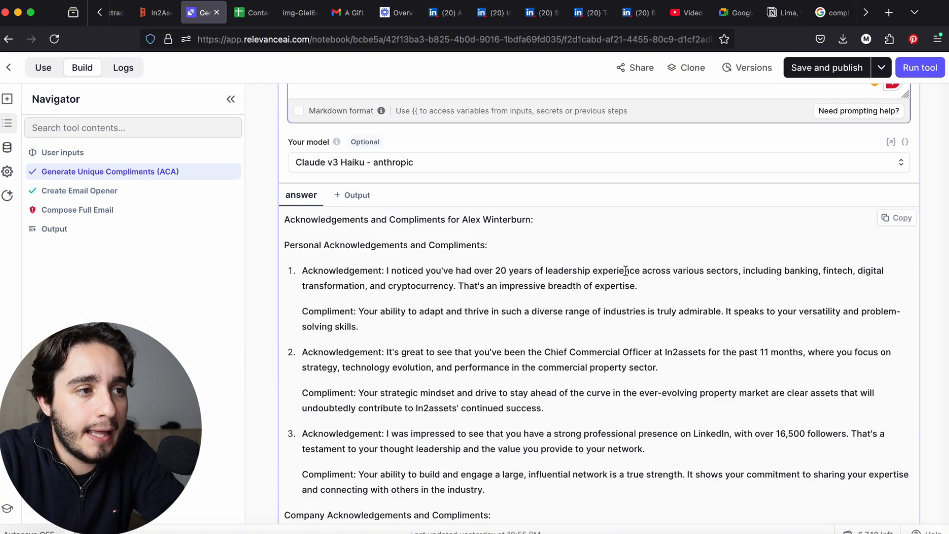
{"action": "scroll", "coordinate": [624, 269], "scroll_direction": "up", "scroll_amount": 8}
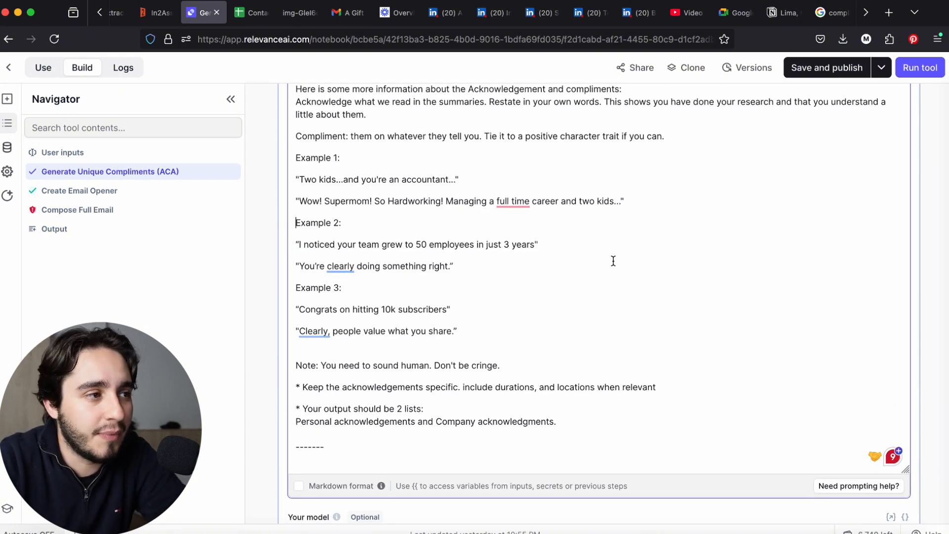
{"action": "scroll", "coordinate": [280, 208], "scroll_direction": "down", "scroll_amount": 15}
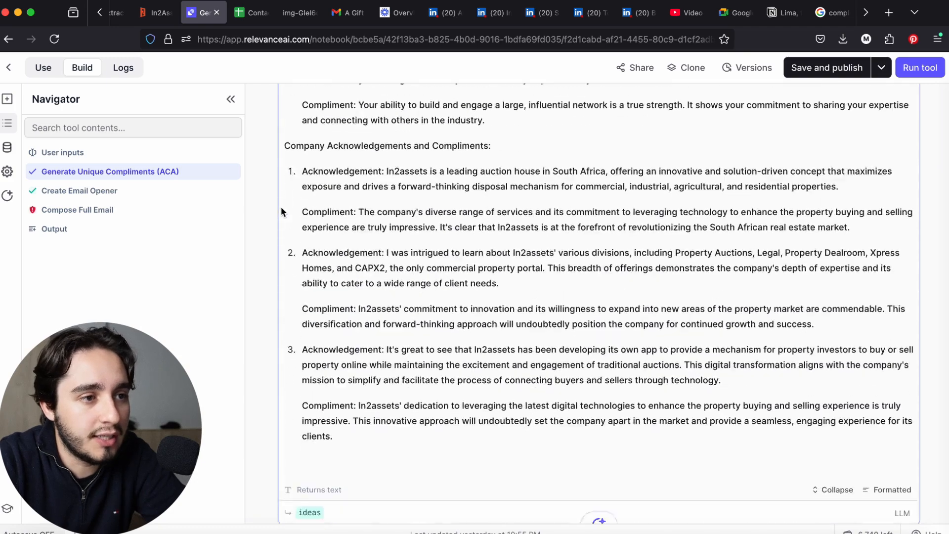
{"action": "scroll", "coordinate": [280, 210], "scroll_direction": "down", "scroll_amount": 3}
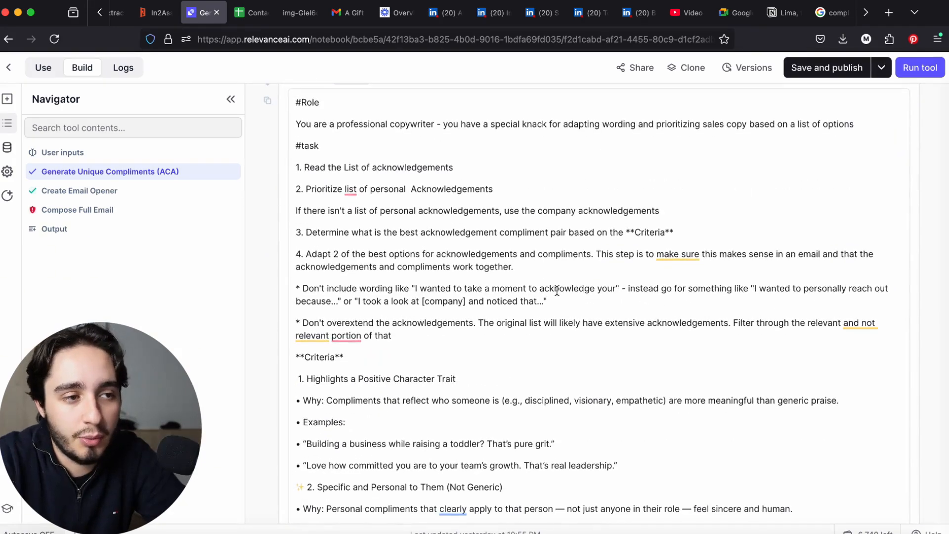
Examine the role, task and **Criteria** sections of the Create Email Opener prompt
{"action": "triple_click", "coordinate": [297, 102]}
{"action": "left_click_drag", "start_coordinate": [297, 144], "coordinate": [408, 196]}
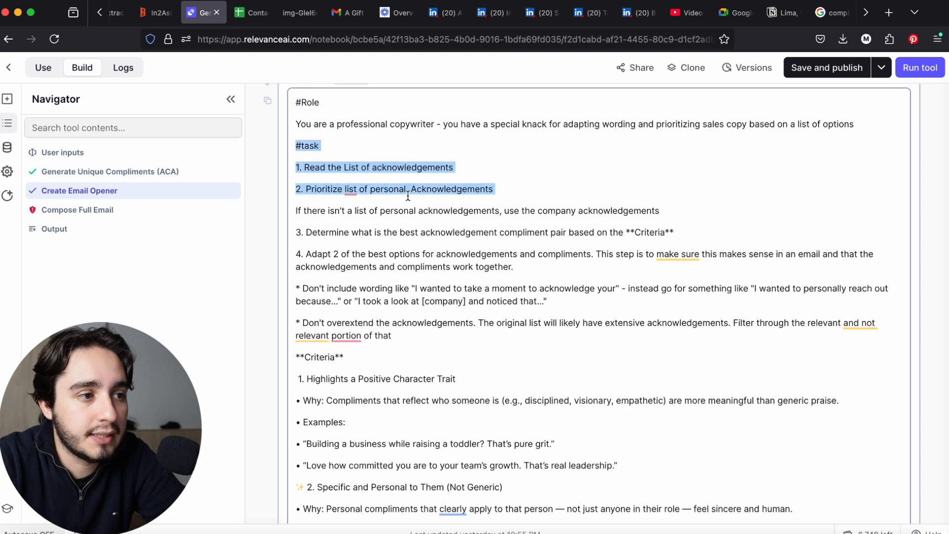
{"action": "scroll", "coordinate": [376, 376], "scroll_direction": "down", "scroll_amount": 3}
{"action": "left_click_drag", "start_coordinate": [301, 301], "coordinate": [456, 363]}
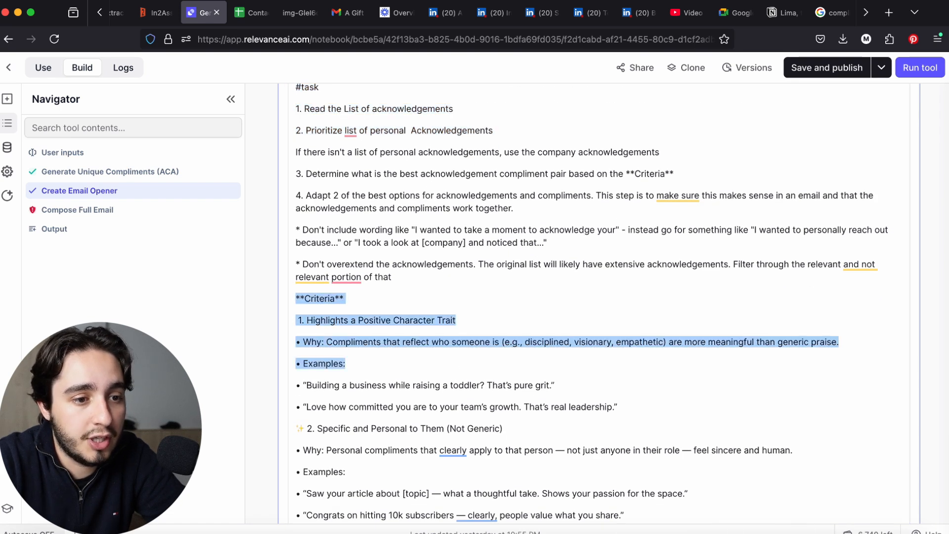
Switch to ChatGPT and compare its criteria for prioritizing compliments with the criteria in the Create Email Opener prompt
{"action": "left_click", "coordinate": [715, 532]}
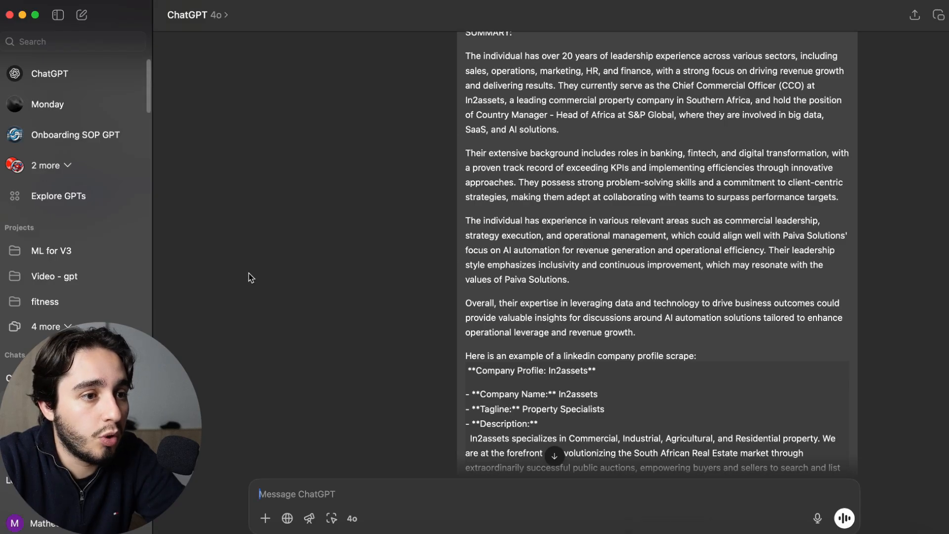
{"action": "scroll", "coordinate": [252, 283], "scroll_direction": "down", "scroll_amount": 10}
{"action": "scroll", "coordinate": [551, 255], "scroll_direction": "down", "scroll_amount": 20}
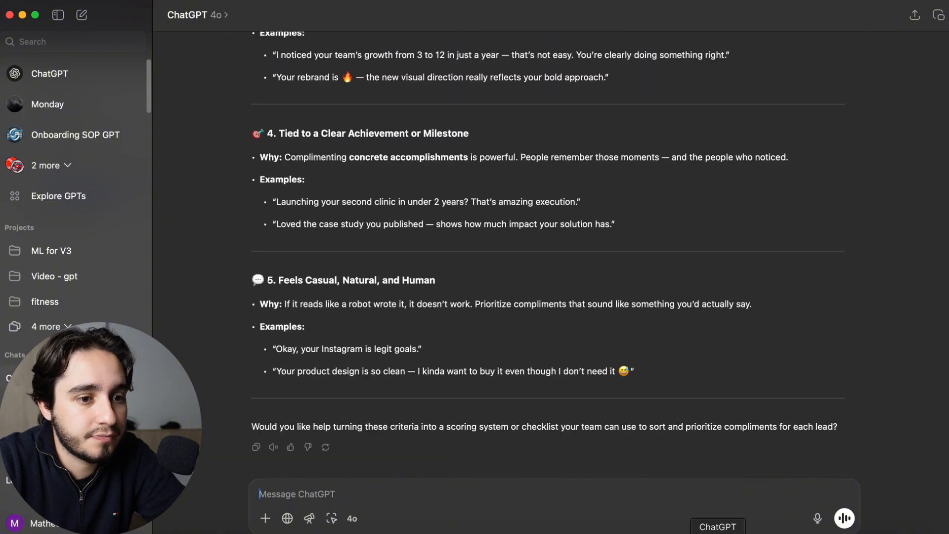
{"action": "key", "text": "super+Tab"}
{"action": "scroll", "coordinate": [360, 378], "scroll_direction": "down", "scroll_amount": 2}
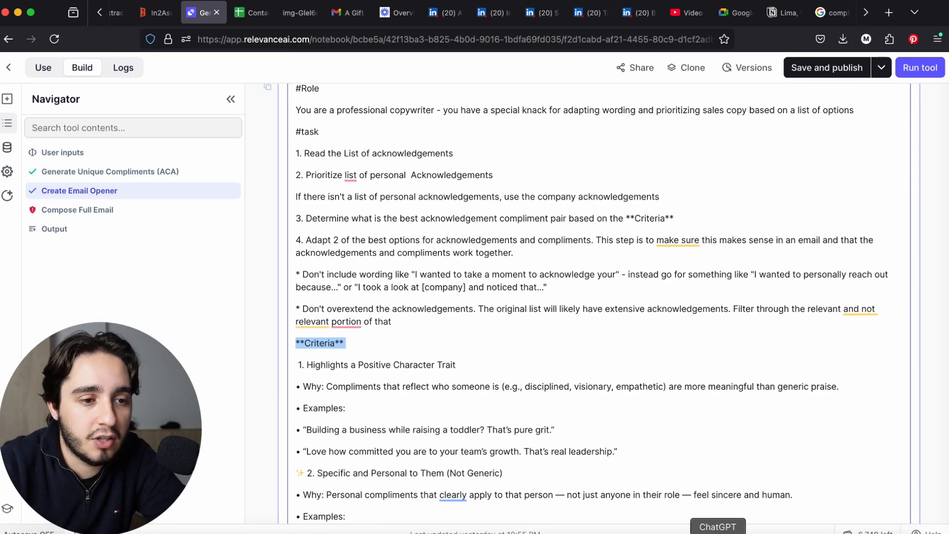
{"action": "left_click", "coordinate": [716, 532]}
{"action": "scroll", "coordinate": [586, 435], "scroll_direction": "down", "scroll_amount": 5}
{"action": "scroll", "coordinate": [585, 433], "scroll_direction": "down", "scroll_amount": 10}
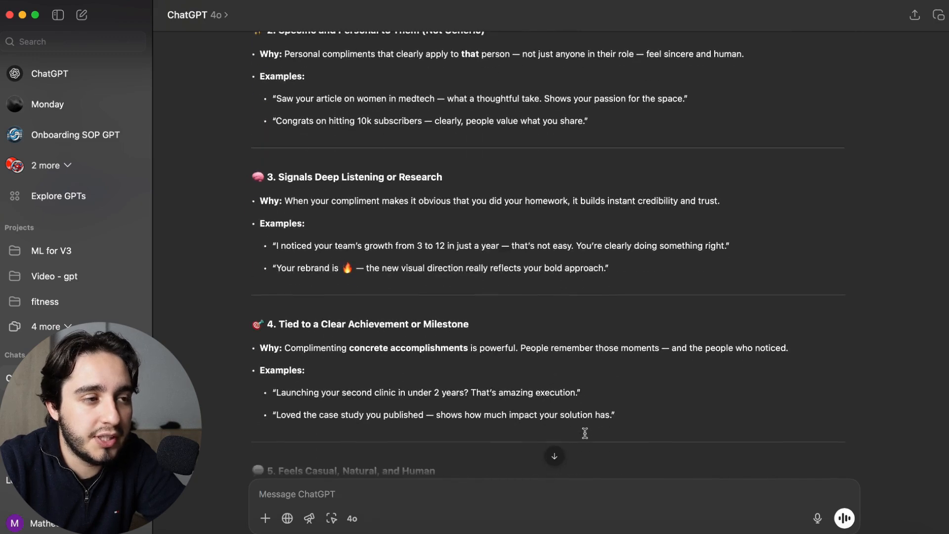
{"action": "scroll", "coordinate": [584, 433], "scroll_direction": "down", "scroll_amount": 2}
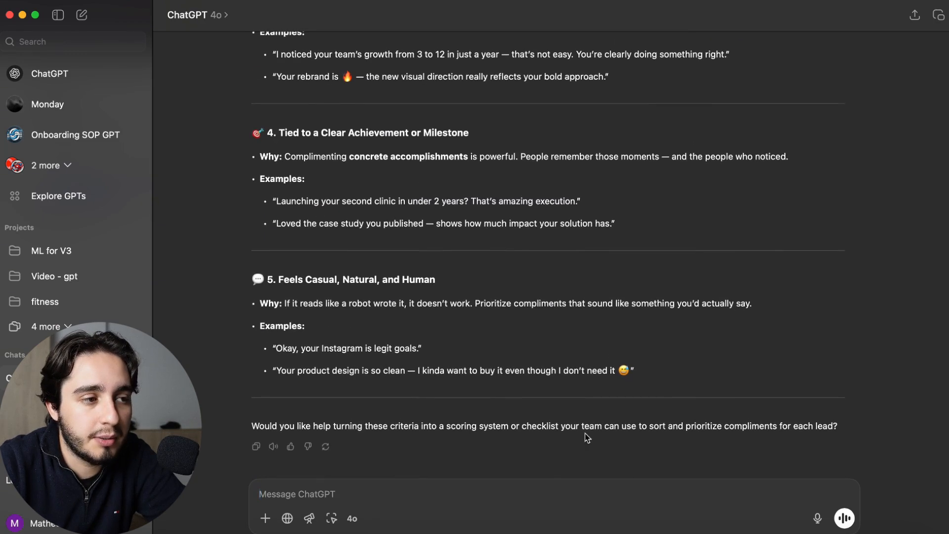
{"action": "left_click", "coordinate": [403, 532]}
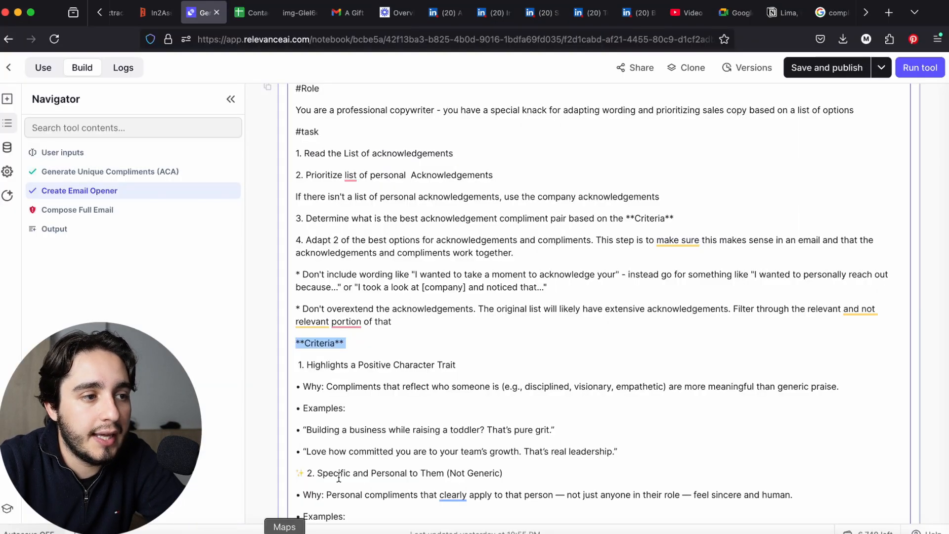
Examine the acknowledgement lists generated by the ACA step and the two adapted options in the Create Email Opener answer
{"action": "scroll", "coordinate": [384, 416], "scroll_direction": "down", "scroll_amount": 5}
{"action": "left_click", "coordinate": [384, 417]}
{"action": "scroll", "coordinate": [263, 413], "scroll_direction": "up", "scroll_amount": 15}
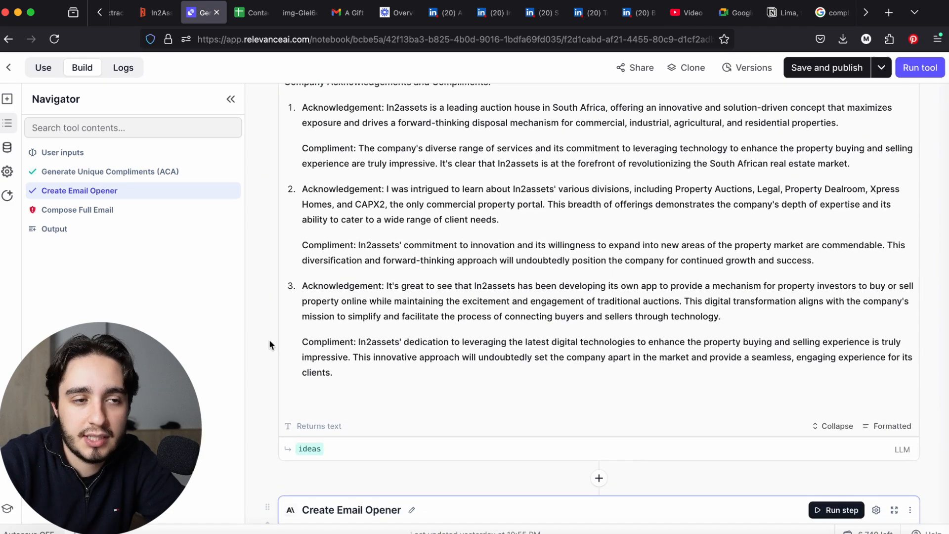
{"action": "scroll", "coordinate": [269, 339], "scroll_direction": "up", "scroll_amount": 15}
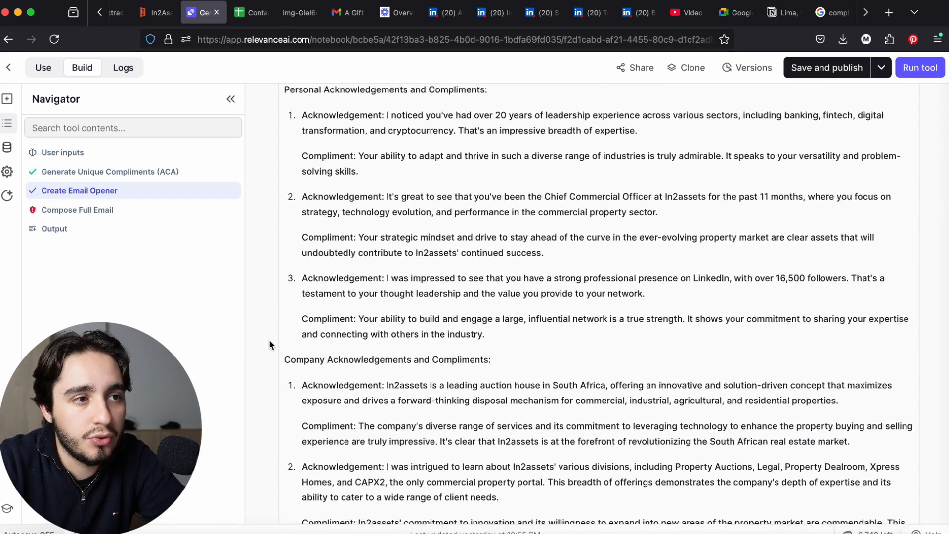
{"action": "scroll", "coordinate": [268, 339], "scroll_direction": "down", "scroll_amount": 1}
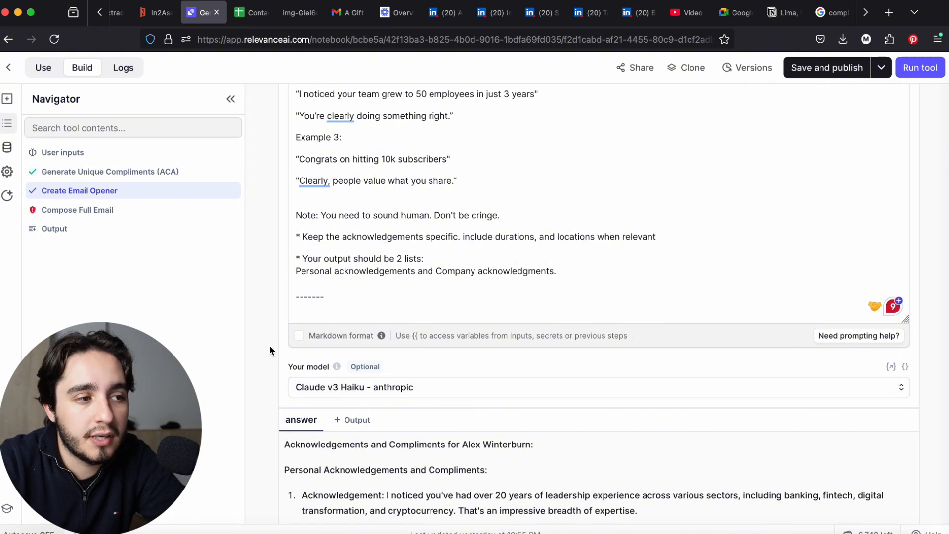
{"action": "scroll", "coordinate": [273, 349], "scroll_direction": "down", "scroll_amount": 3}
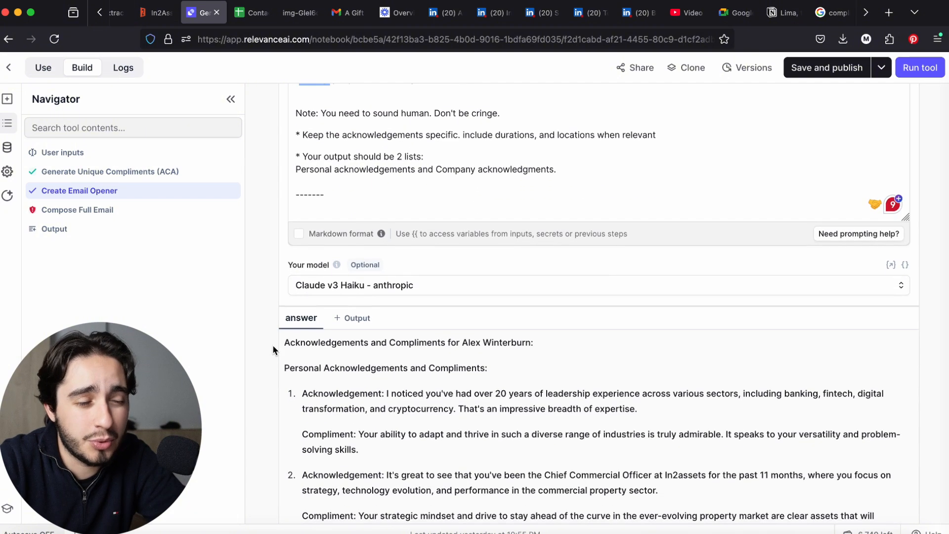
{"action": "scroll", "coordinate": [273, 349], "scroll_direction": "down", "scroll_amount": 15}
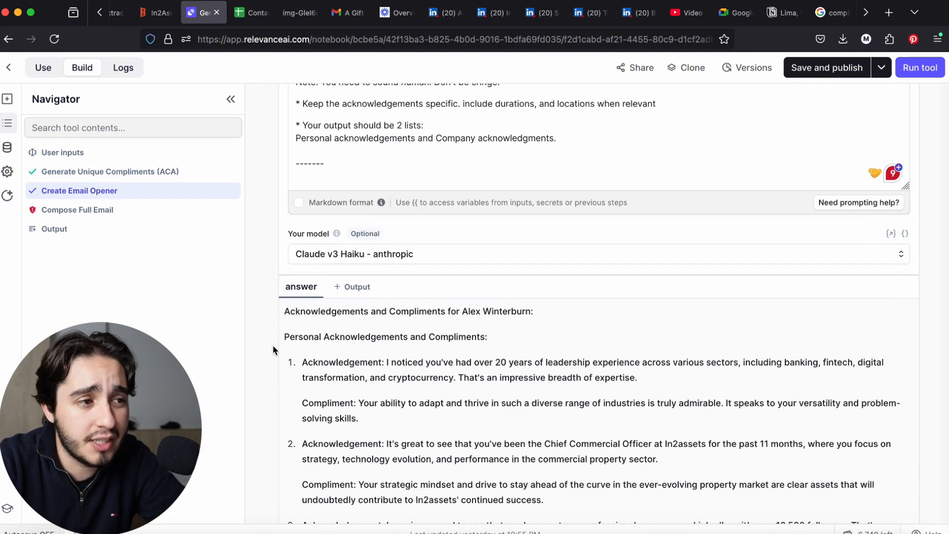
{"action": "scroll", "coordinate": [273, 350], "scroll_direction": "down", "scroll_amount": 20}
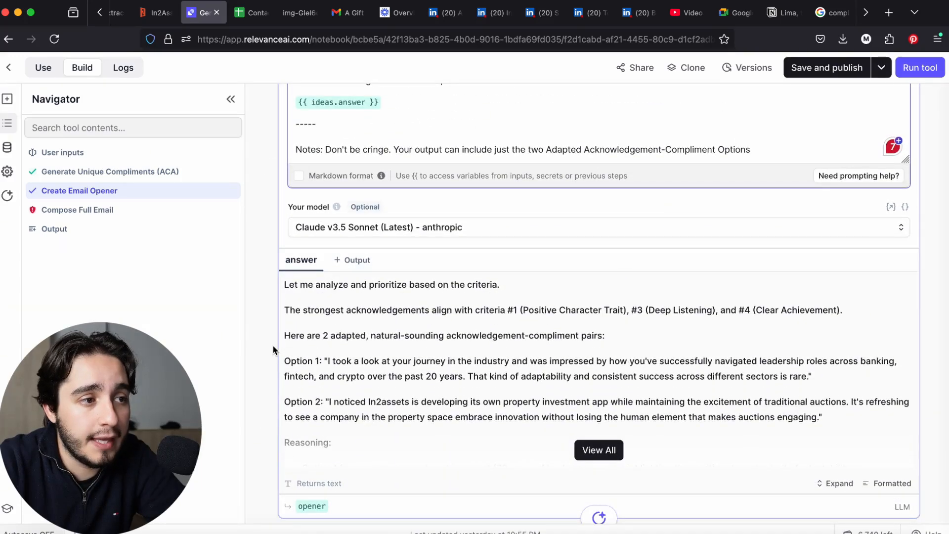
Set the Generate Unique Compliments (ACA) step's model to GPT 4o mini (Latest)
{"action": "scroll", "coordinate": [272, 349], "scroll_direction": "up", "scroll_amount": 20}
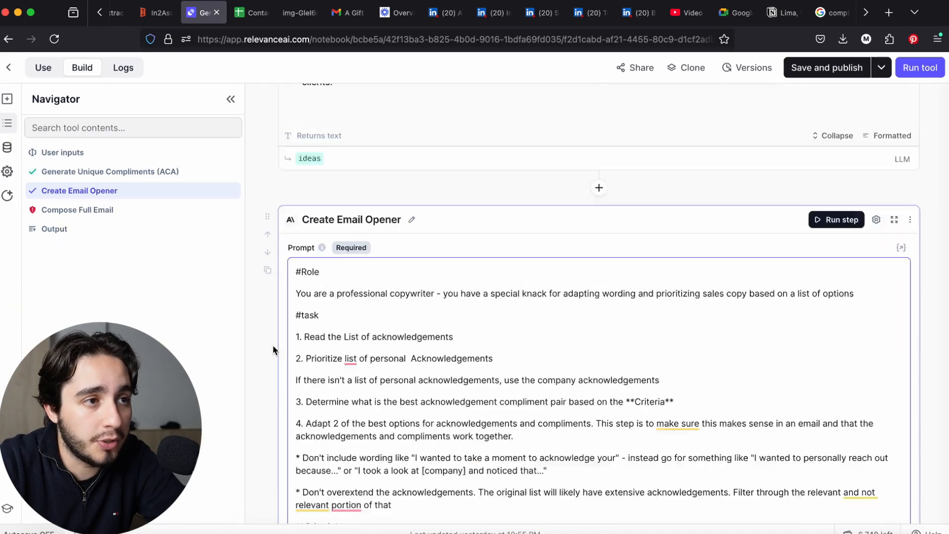
{"action": "scroll", "coordinate": [273, 350], "scroll_direction": "up", "scroll_amount": 5}
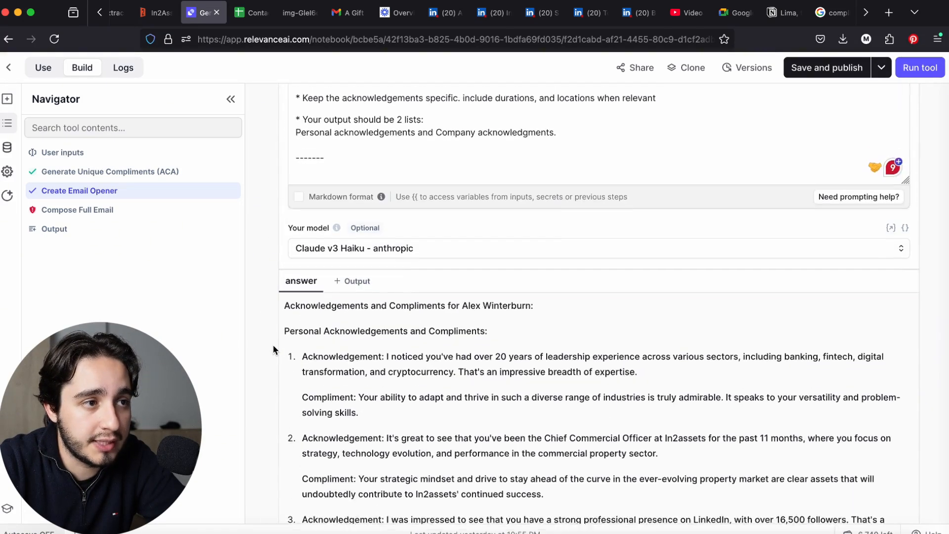
{"action": "left_click", "coordinate": [375, 254]}
{"action": "left_click", "coordinate": [526, 303]}
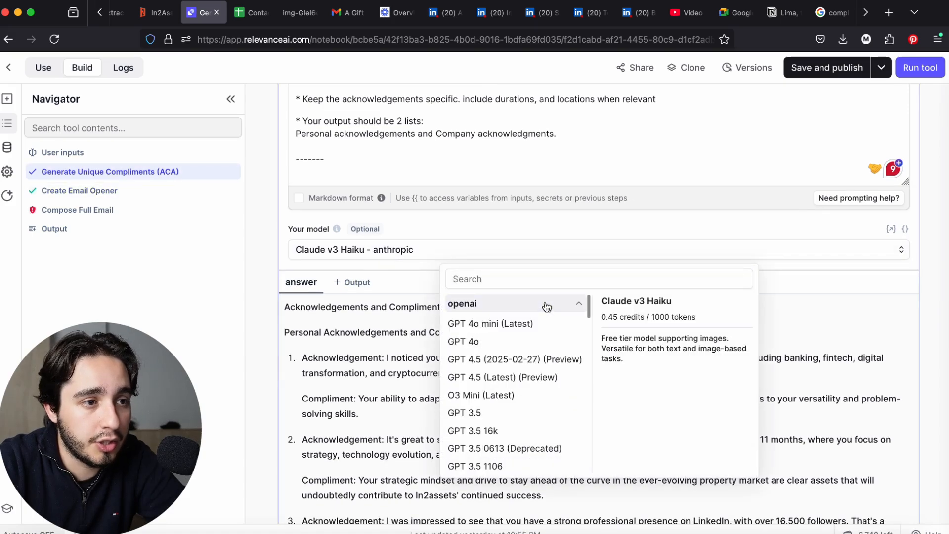
{"action": "left_click", "coordinate": [505, 321]}
Set the Create Email Opener step's model to GPT 4o mini (Latest)
{"action": "scroll", "coordinate": [534, 272], "scroll_direction": "down", "scroll_amount": 20}
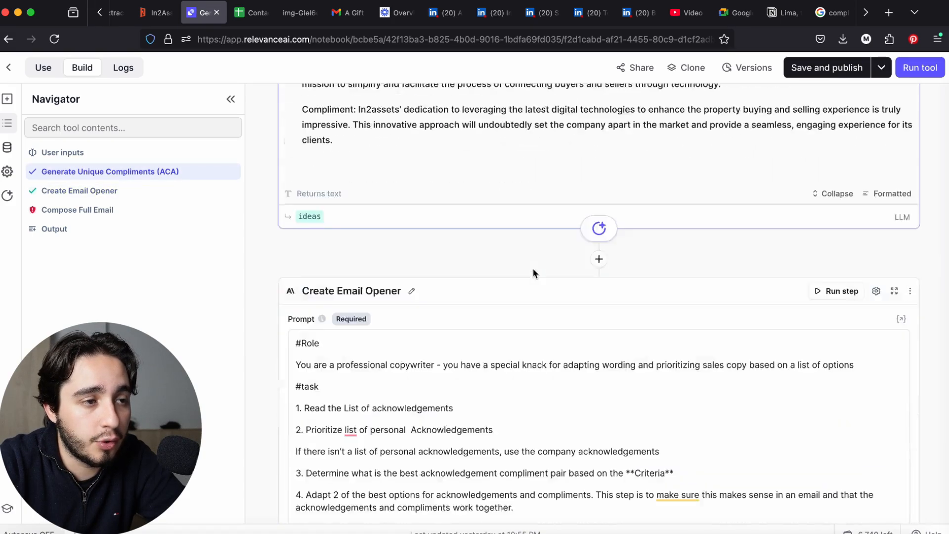
{"action": "scroll", "coordinate": [533, 272], "scroll_direction": "up", "scroll_amount": 4}
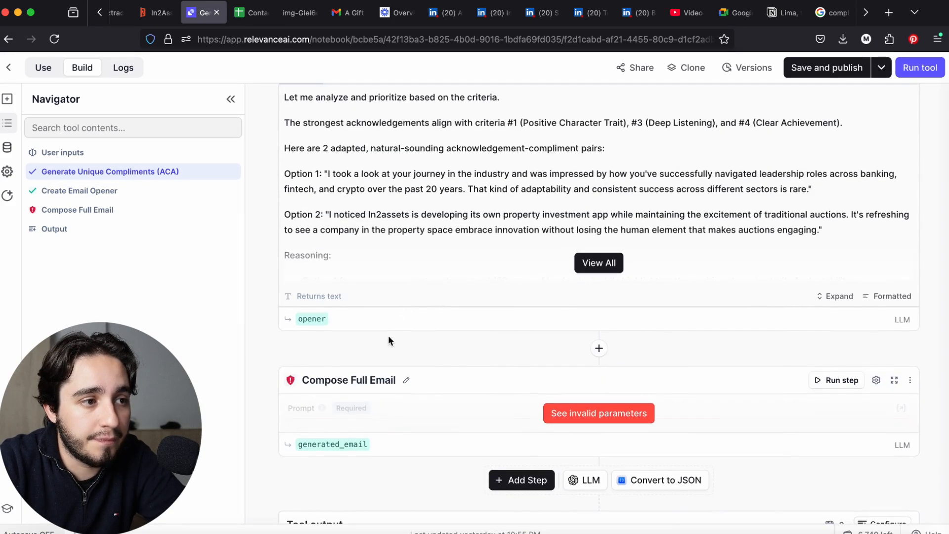
{"action": "scroll", "coordinate": [381, 354], "scroll_direction": "up", "scroll_amount": 3}
{"action": "scroll", "coordinate": [389, 322], "scroll_direction": "up", "scroll_amount": 2}
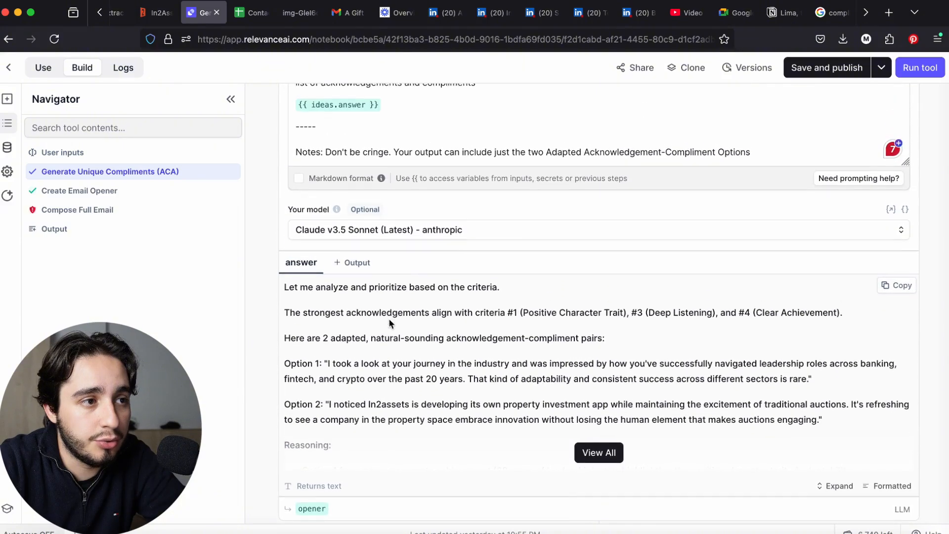
{"action": "left_click", "coordinate": [403, 230]}
{"action": "left_click", "coordinate": [499, 286]}
{"action": "left_click", "coordinate": [496, 298]}
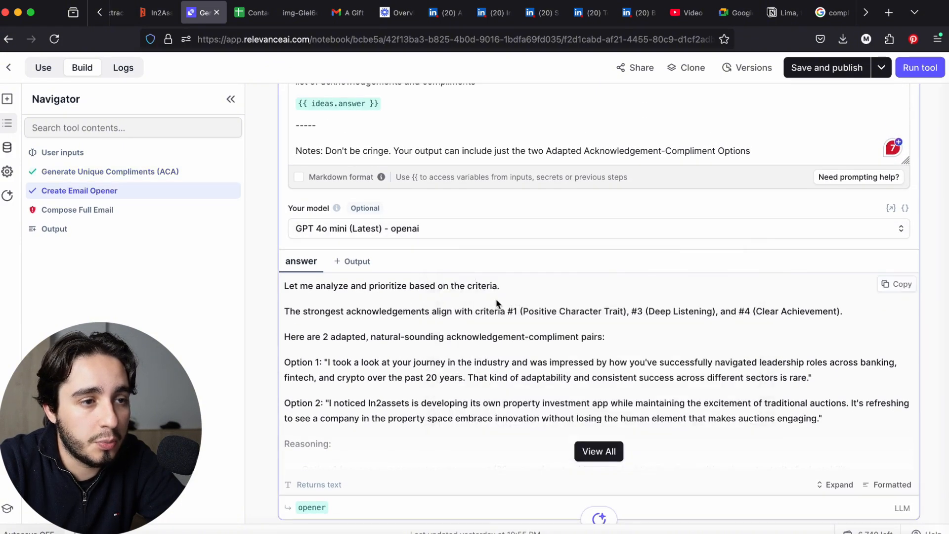
Run the Generate Unique Compliments (ACA) step with its newly selected model
{"action": "scroll", "coordinate": [543, 286], "scroll_direction": "up", "scroll_amount": 10}
{"action": "scroll", "coordinate": [569, 273], "scroll_direction": "up", "scroll_amount": 20}
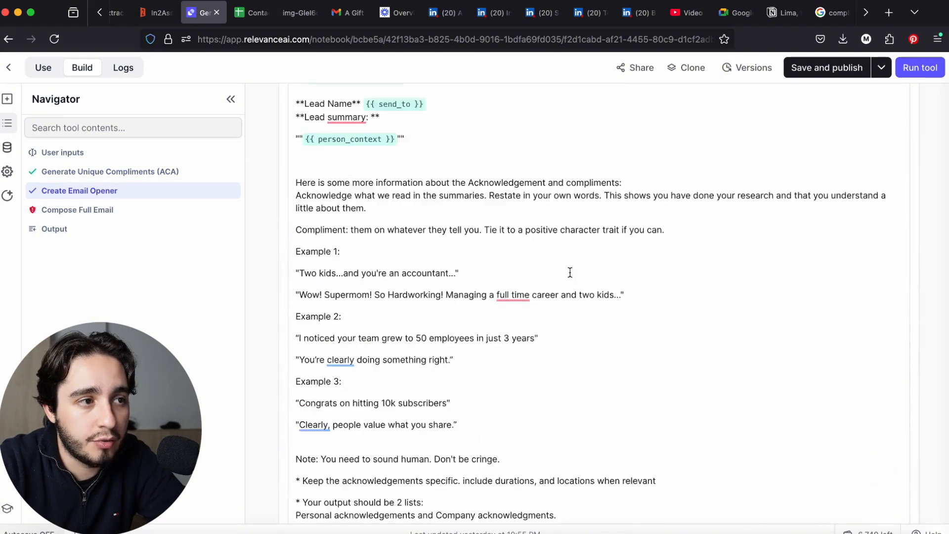
{"action": "scroll", "coordinate": [570, 273], "scroll_direction": "up", "scroll_amount": 3}
{"action": "scroll", "coordinate": [568, 271], "scroll_direction": "down", "scroll_amount": 7}
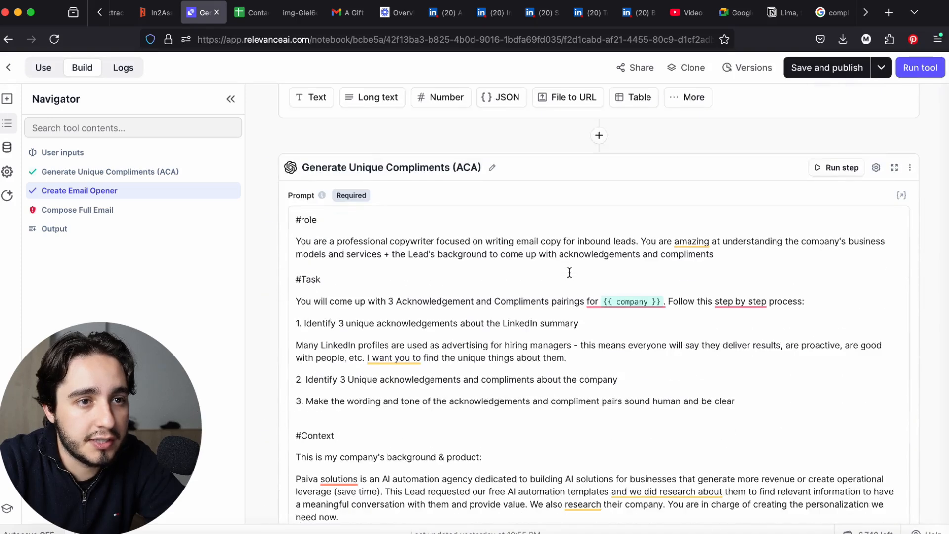
{"action": "left_click", "coordinate": [836, 164]}
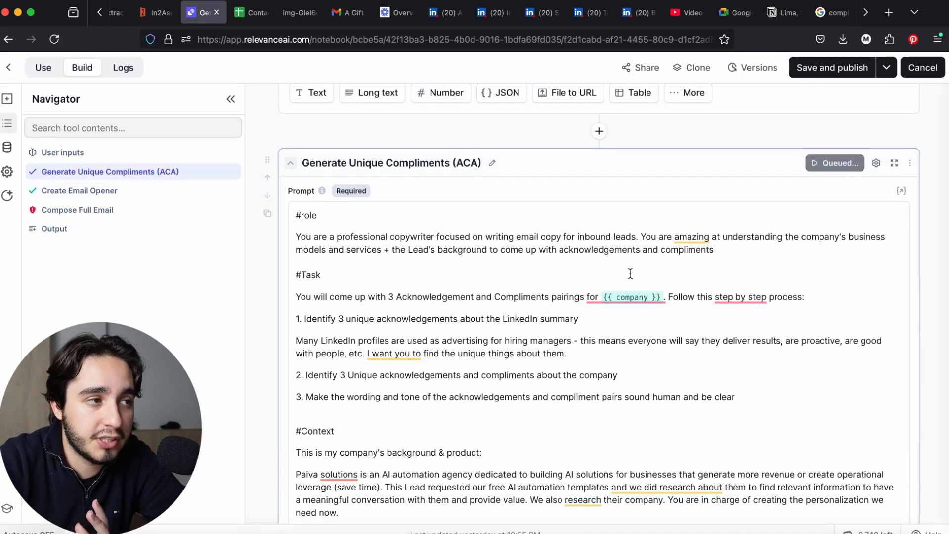
{"action": "scroll", "coordinate": [630, 274], "scroll_direction": "down", "scroll_amount": 8}
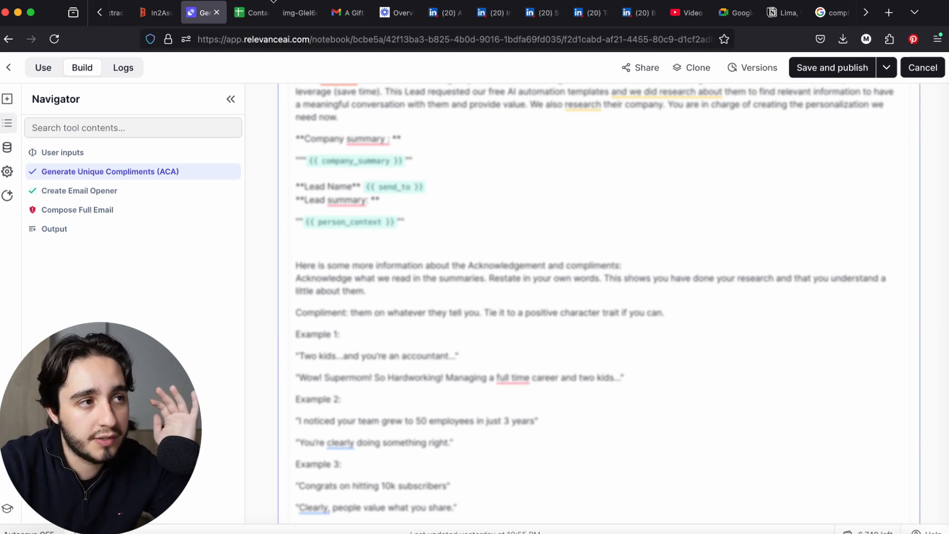
Switch to the Extract and Summarize LinkedIn Profile tool and review the summary in its tool output
{"action": "left_click", "coordinate": [100, 13]}
{"action": "scroll", "coordinate": [122, 12], "scroll_direction": "up", "scroll_amount": 2}
{"action": "left_click", "coordinate": [229, 12]}
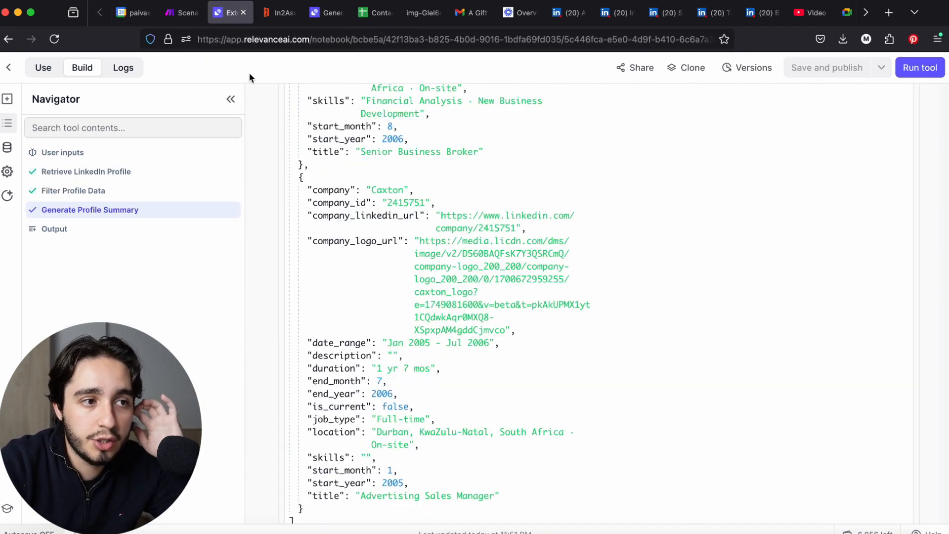
{"action": "scroll", "coordinate": [499, 268], "scroll_direction": "down", "scroll_amount": 15}
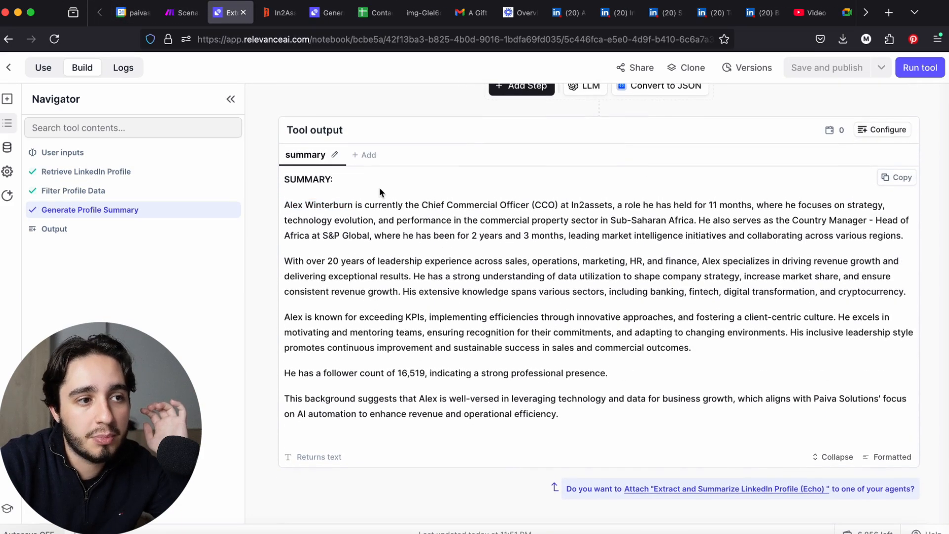
Return to the email tool and examine the personal and company acknowledgement-compliment pairs in the full Generate Unique Compliments (ACA) answer
{"action": "left_click", "coordinate": [325, 12]}
{"action": "scroll", "coordinate": [460, 238], "scroll_direction": "down", "scroll_amount": 7}
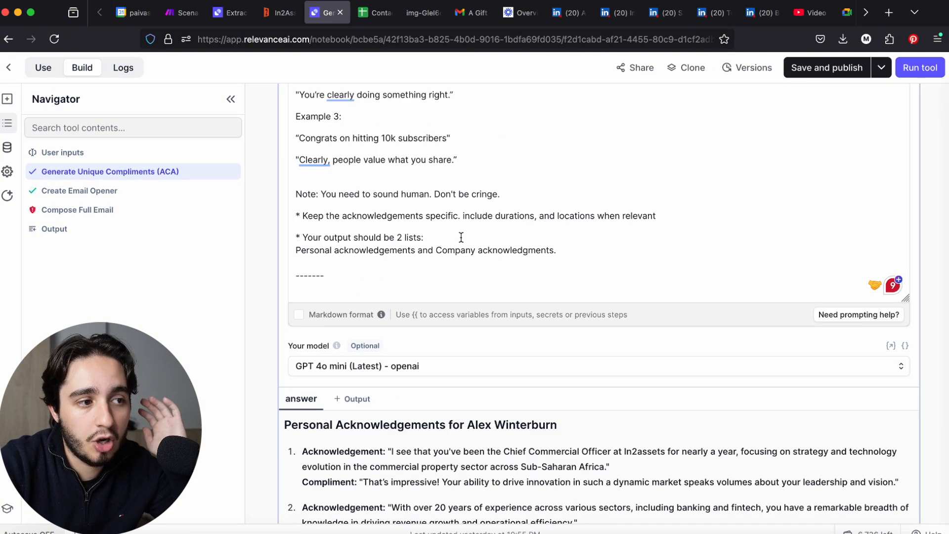
{"action": "scroll", "coordinate": [461, 238], "scroll_direction": "down", "scroll_amount": 3}
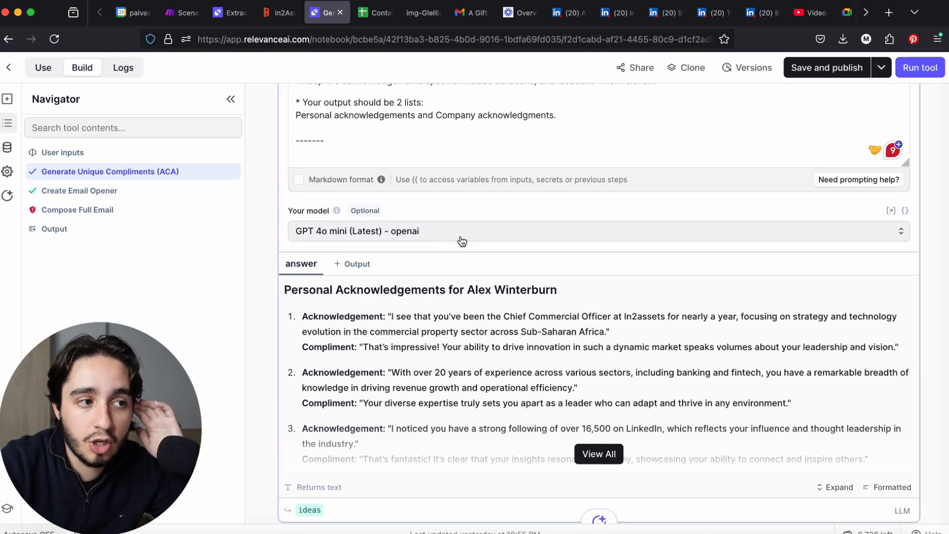
{"action": "left_click", "coordinate": [595, 453]}
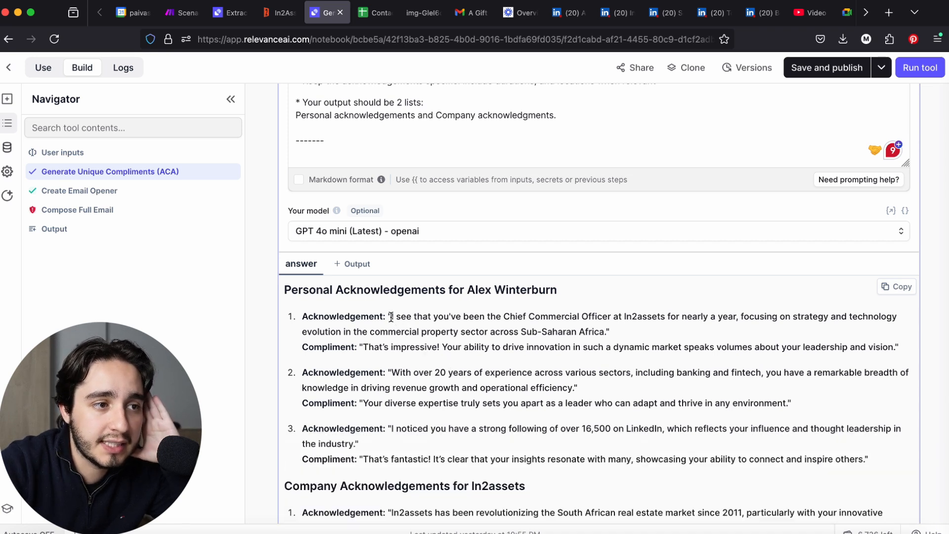
{"action": "left_click_drag", "start_coordinate": [391, 316], "coordinate": [540, 316]}
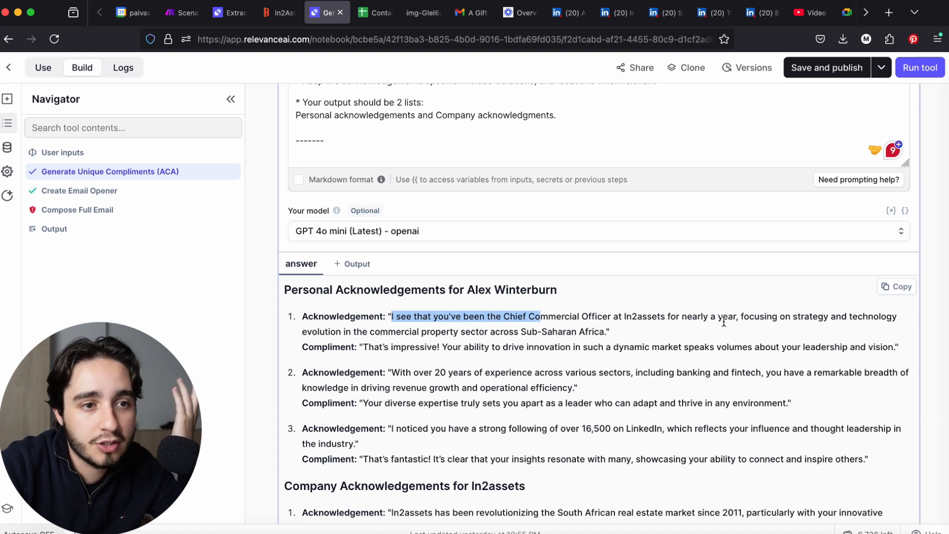
{"action": "left_click_drag", "start_coordinate": [368, 347], "coordinate": [573, 359]}
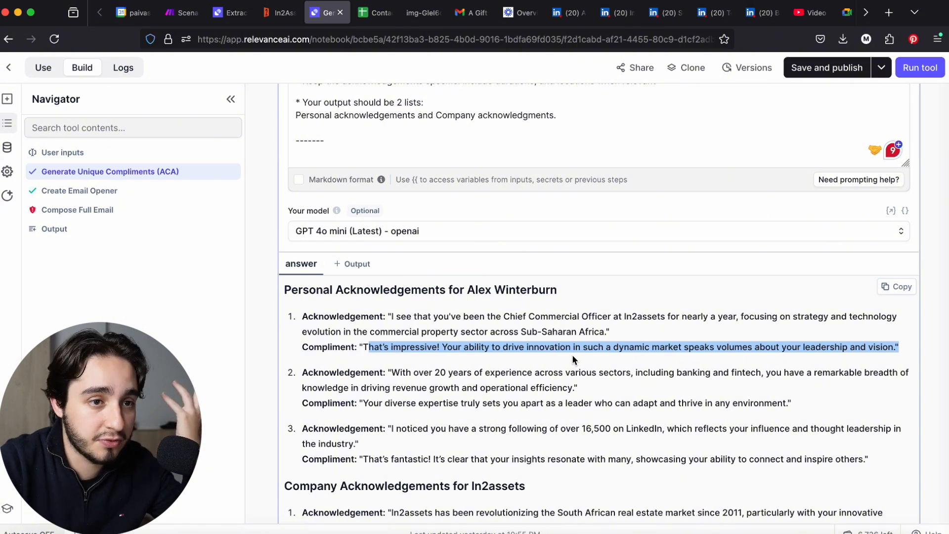
{"action": "left_click", "coordinate": [563, 356]}
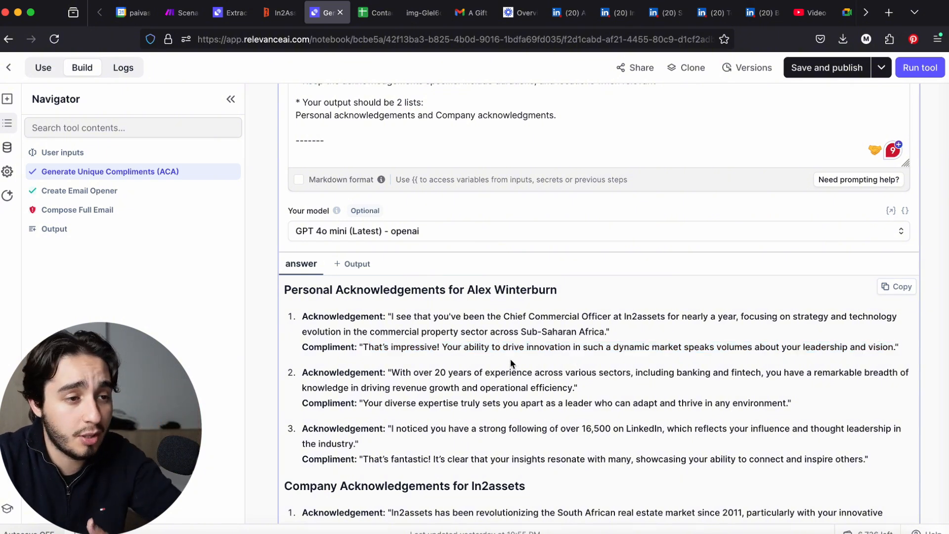
{"action": "scroll", "coordinate": [445, 365], "scroll_direction": "down", "scroll_amount": 3}
{"action": "scroll", "coordinate": [445, 365], "scroll_direction": "down", "scroll_amount": 2}
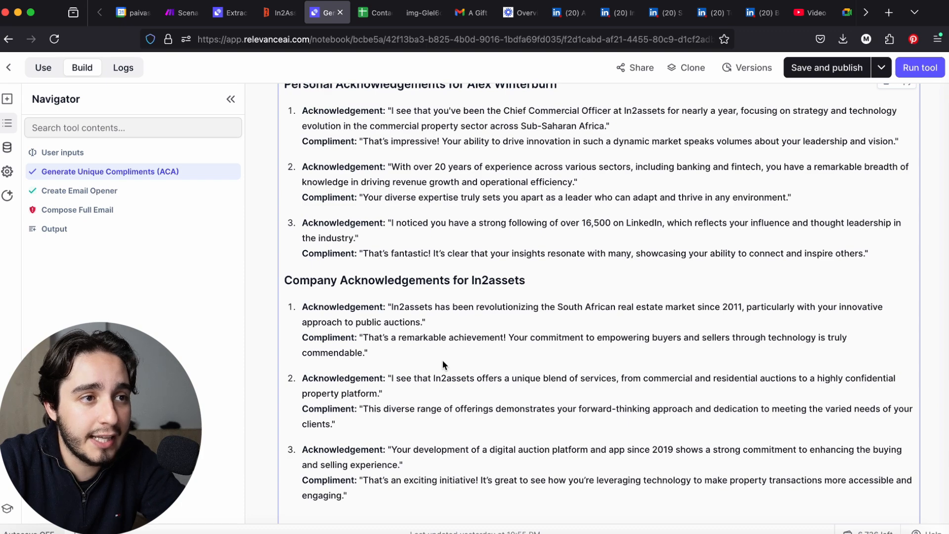
{"action": "scroll", "coordinate": [442, 360], "scroll_direction": "up", "scroll_amount": 1}
{"action": "scroll", "coordinate": [443, 360], "scroll_direction": "down", "scroll_amount": 8}
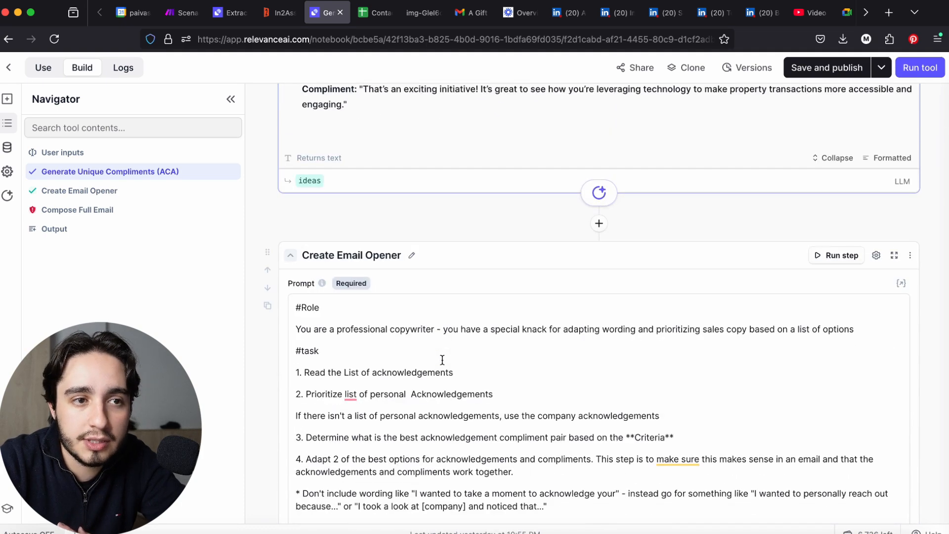
Check the Create Email Opener step's selected model and run the step with GPT 4o mini (Latest)
{"action": "scroll", "coordinate": [441, 359], "scroll_direction": "down", "scroll_amount": 10}
{"action": "left_click", "coordinate": [394, 392]}
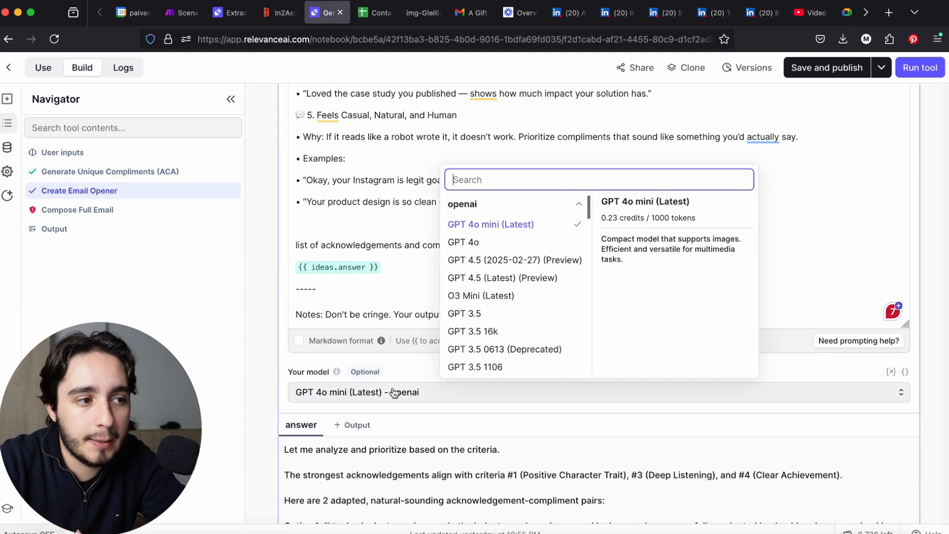
{"action": "scroll", "coordinate": [390, 380], "scroll_direction": "up", "scroll_amount": 15}
{"action": "scroll", "coordinate": [392, 380], "scroll_direction": "up", "scroll_amount": 3}
{"action": "scroll", "coordinate": [392, 378], "scroll_direction": "down", "scroll_amount": 2}
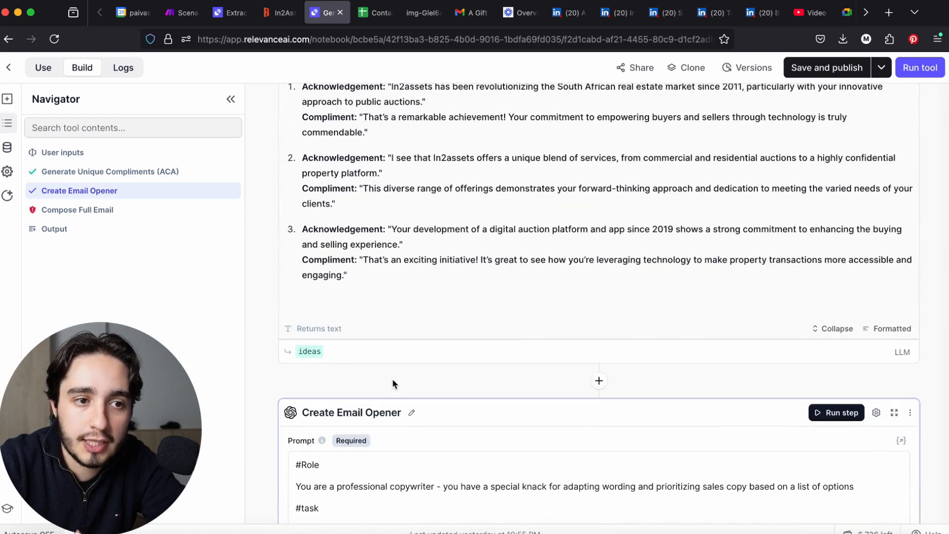
{"action": "left_click", "coordinate": [839, 414]}
{"action": "scroll", "coordinate": [786, 385], "scroll_direction": "down", "scroll_amount": 15}
{"action": "scroll", "coordinate": [783, 383], "scroll_direction": "up", "scroll_amount": 6}
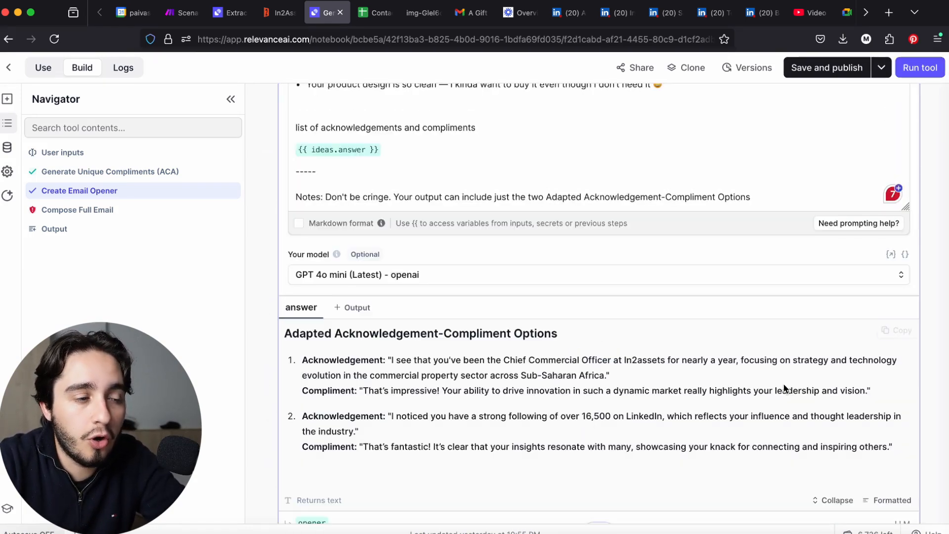
Examine the wording of both adapted acknowledgement-compliment options in the Create Email Opener answer
{"action": "scroll", "coordinate": [515, 402], "scroll_direction": "down", "scroll_amount": 2}
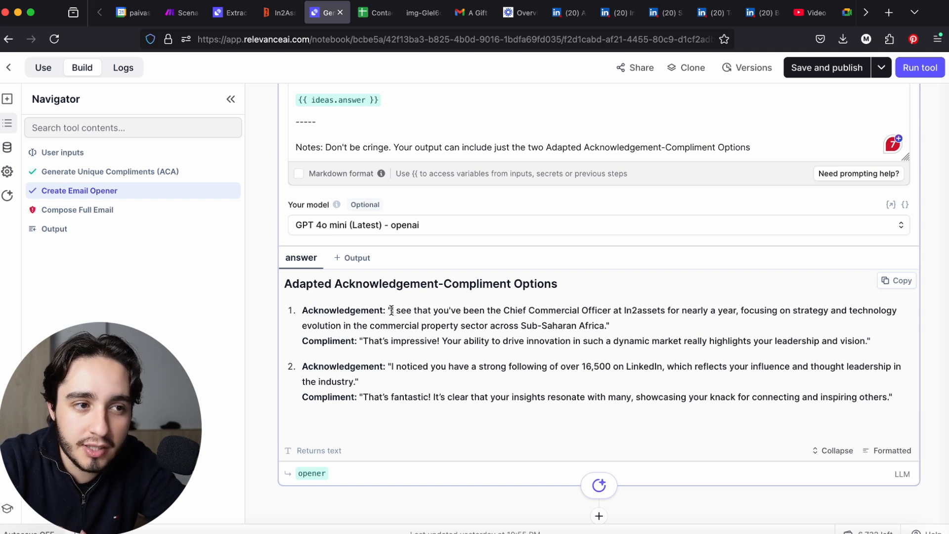
{"action": "left_click_drag", "start_coordinate": [391, 310], "coordinate": [662, 308]}
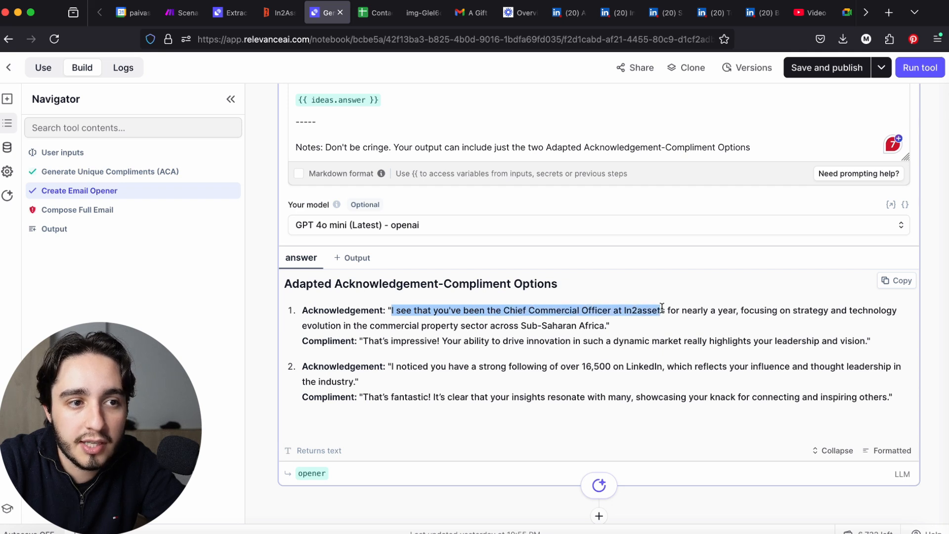
{"action": "left_click", "coordinate": [753, 310]}
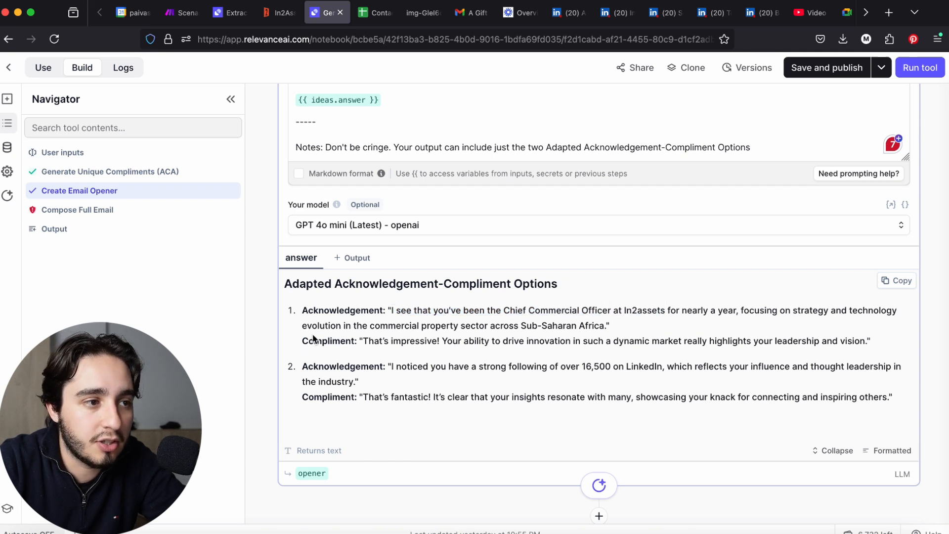
{"action": "left_click_drag", "start_coordinate": [302, 326], "coordinate": [603, 322]}
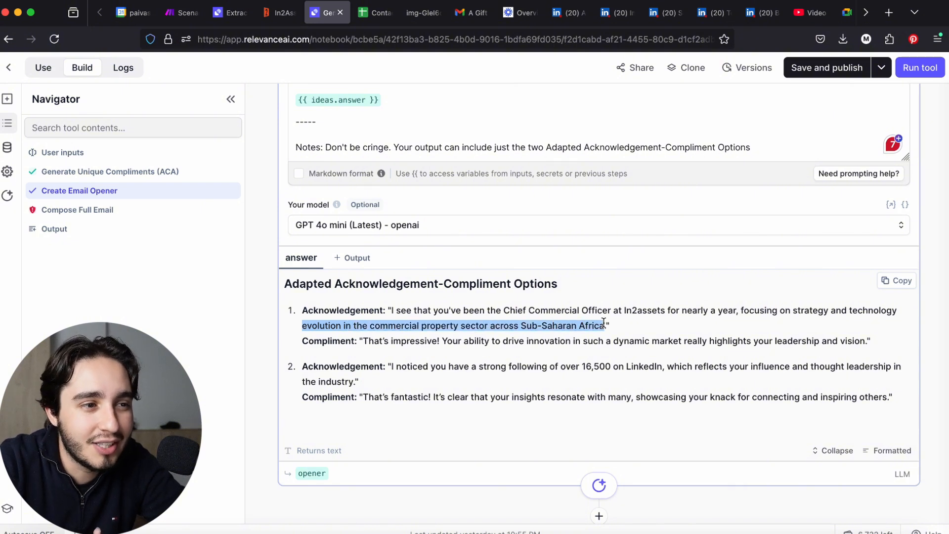
{"action": "left_click", "coordinate": [604, 322]}
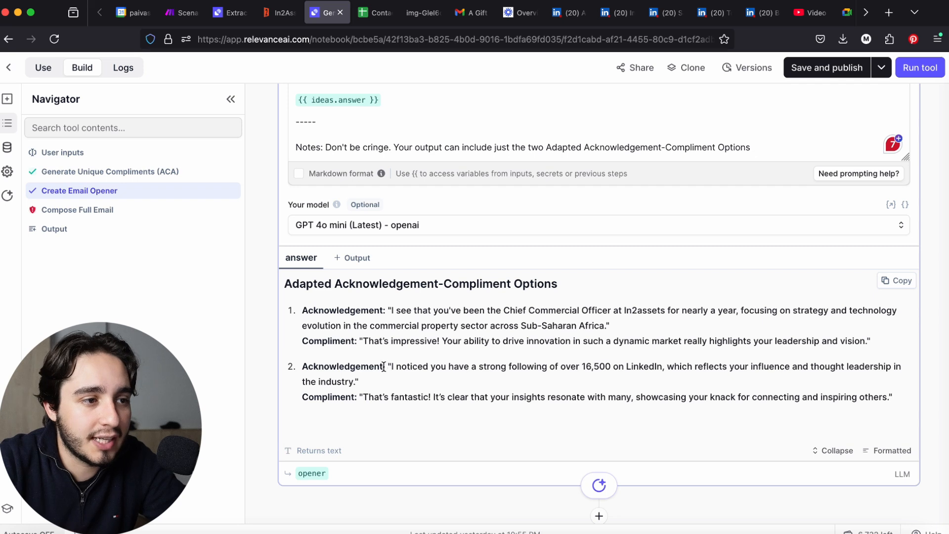
{"action": "left_click_drag", "start_coordinate": [387, 366], "coordinate": [696, 364]}
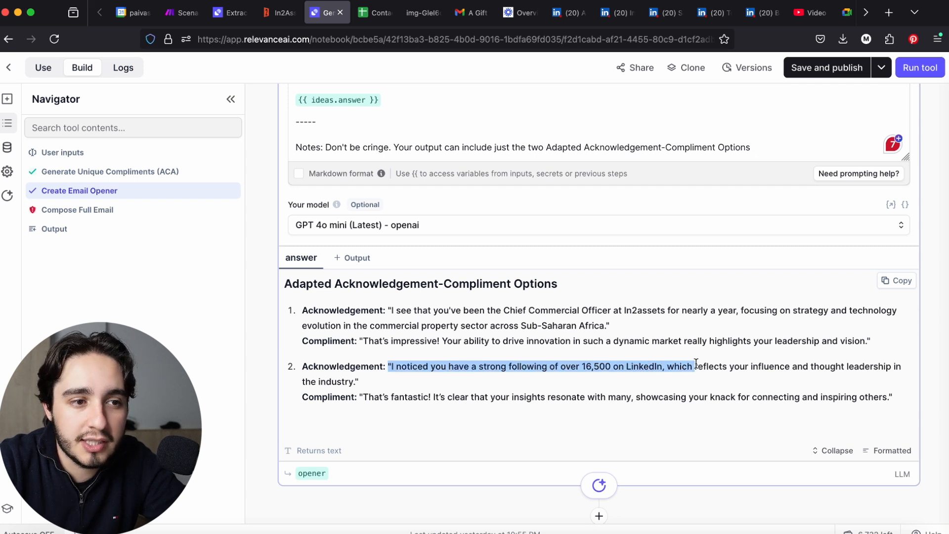
{"action": "left_click", "coordinate": [698, 364]}
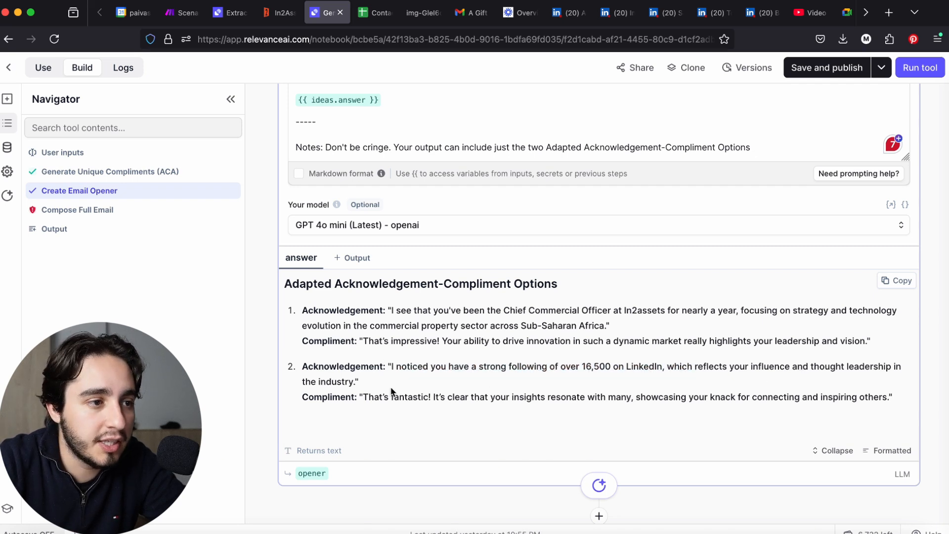
{"action": "left_click_drag", "start_coordinate": [369, 396], "coordinate": [510, 397]}
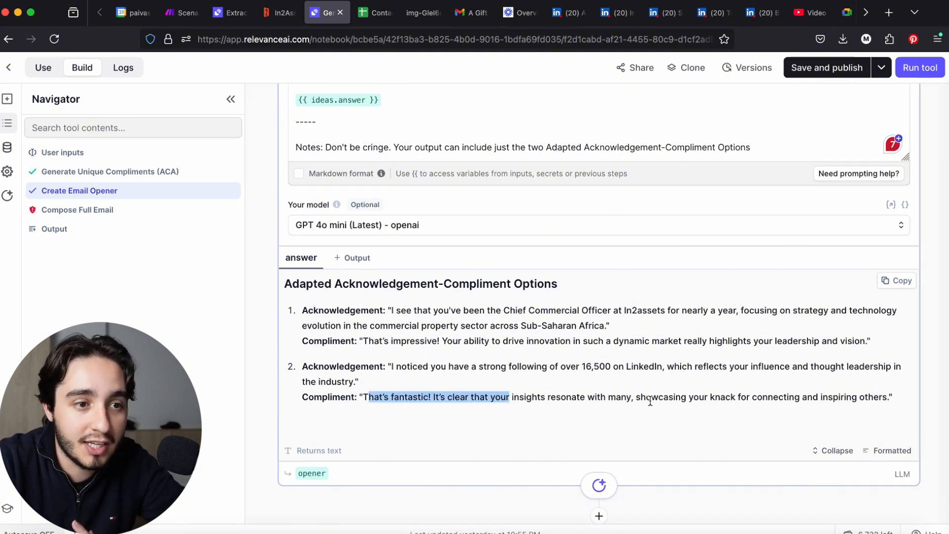
Set the Create Email Opener step's model to Claude v3.5 Sonnet (Latest) from anthropic
{"action": "left_click", "coordinate": [640, 227]}
{"action": "left_click", "coordinate": [567, 279]}
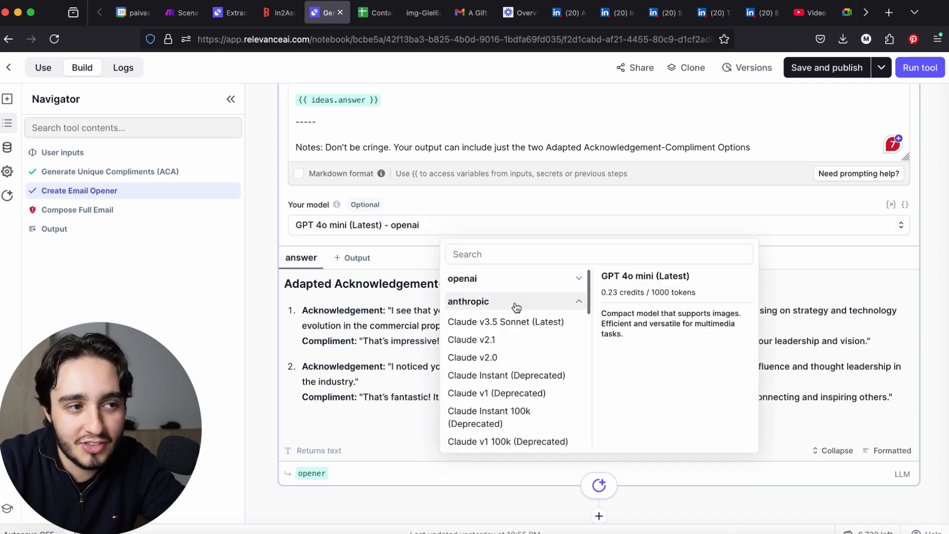
{"action": "left_click", "coordinate": [514, 327]}
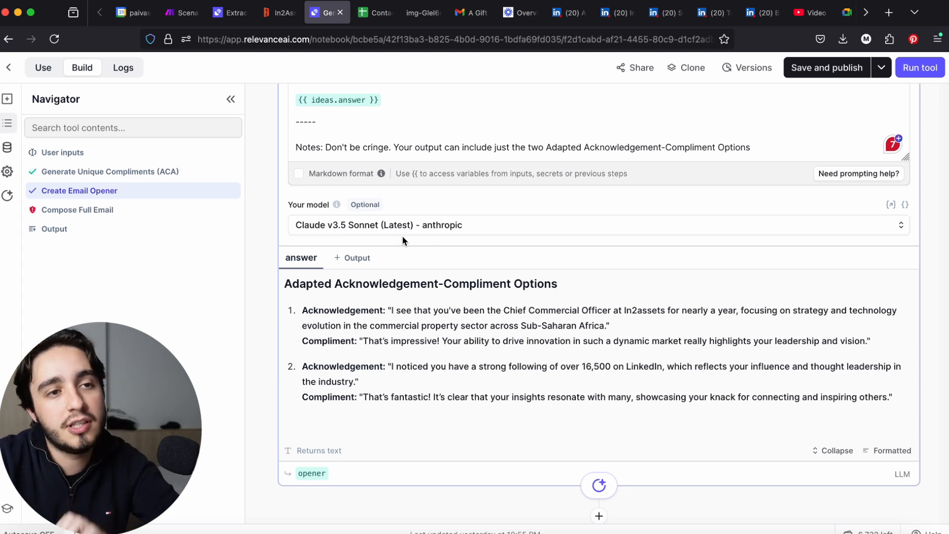
Compare the credit cost per 1000 tokens of Claude v3.5 Sonnet (Latest) with that of GPT 4o mini (Latest)
{"action": "left_click", "coordinate": [470, 233]}
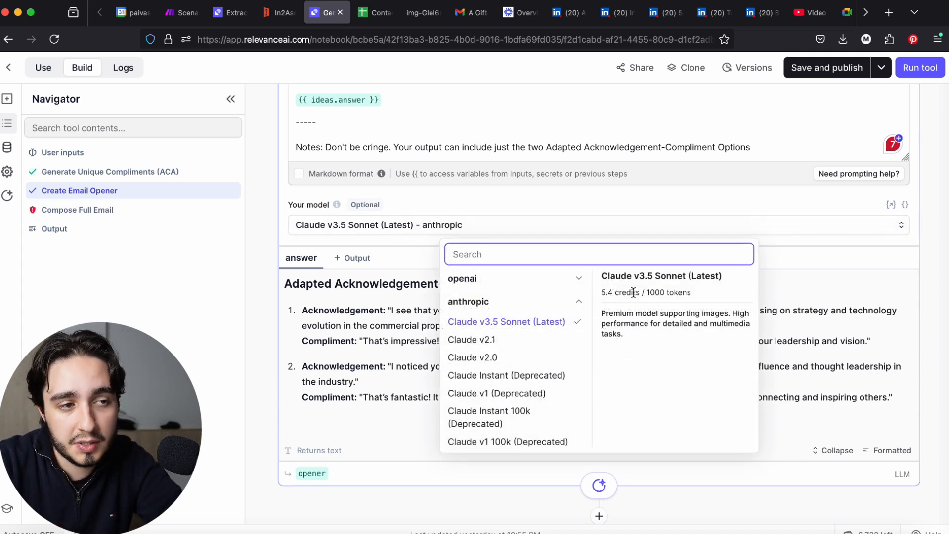
{"action": "left_click_drag", "start_coordinate": [639, 293], "coordinate": [602, 295]}
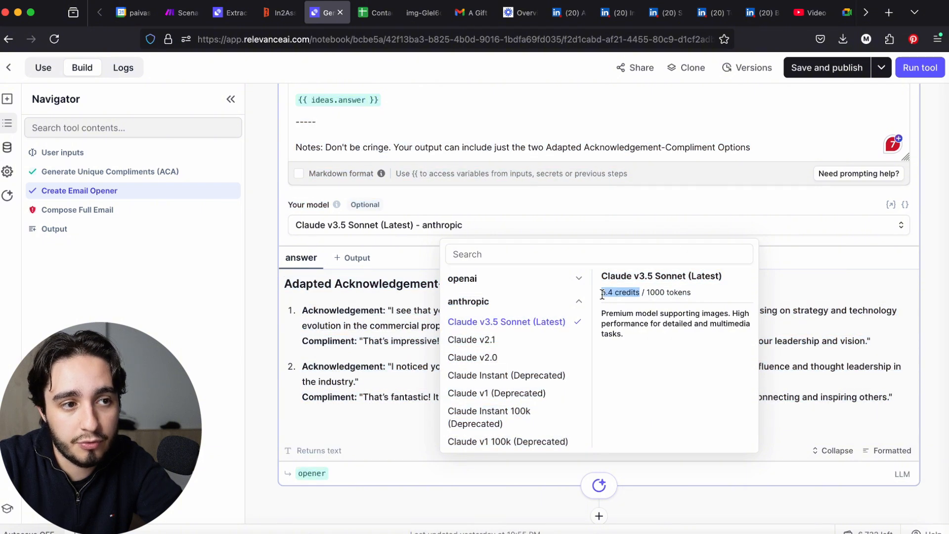
{"action": "left_click", "coordinate": [576, 278]}
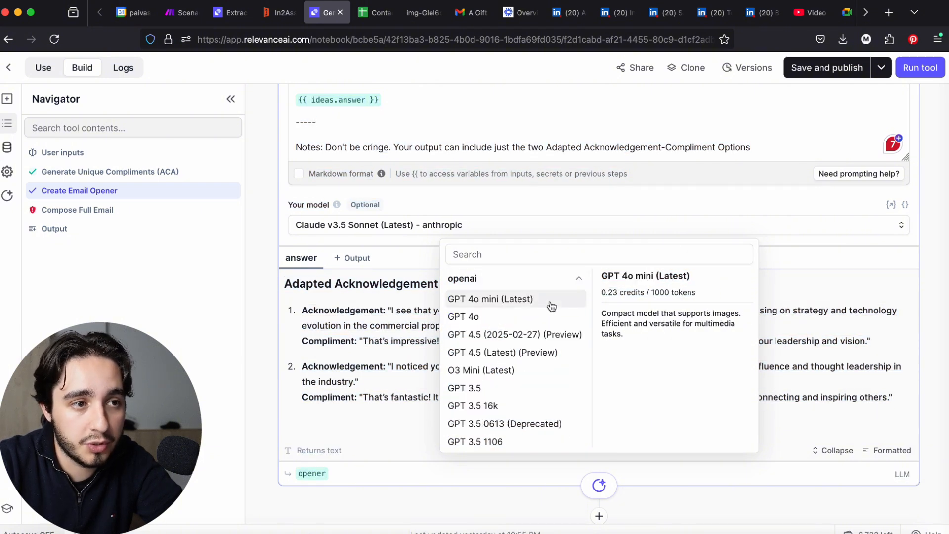
{"action": "left_click", "coordinate": [577, 278]}
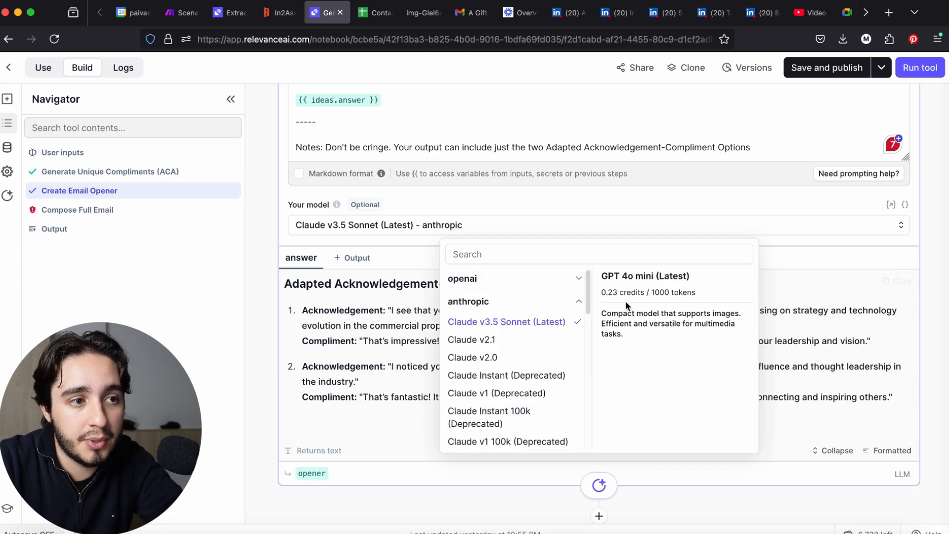
{"action": "left_click", "coordinate": [571, 306]}
Rerun the Create Email Opener step with Claude v3.5 Sonnet (Latest) and bring its answer into view
{"action": "scroll", "coordinate": [795, 254], "scroll_direction": "up", "scroll_amount": 12}
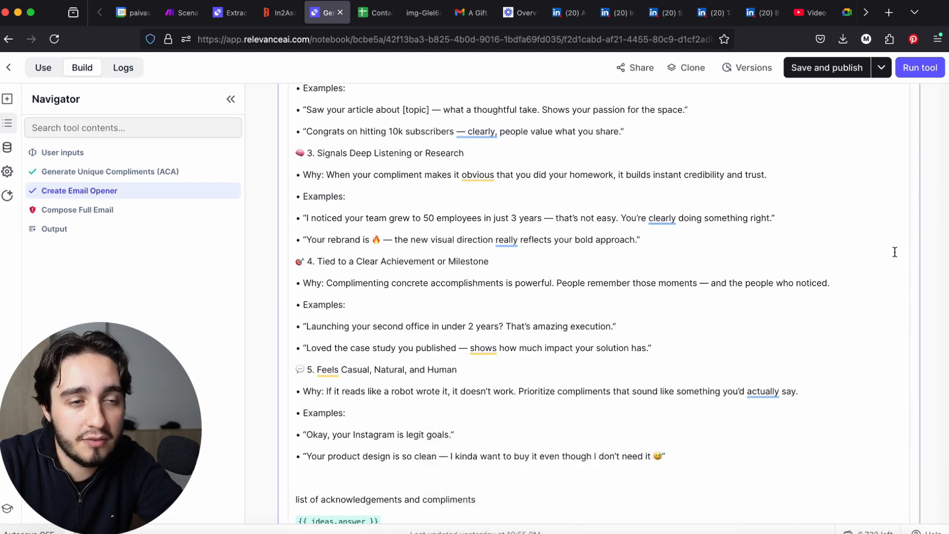
{"action": "scroll", "coordinate": [894, 252], "scroll_direction": "up", "scroll_amount": 15}
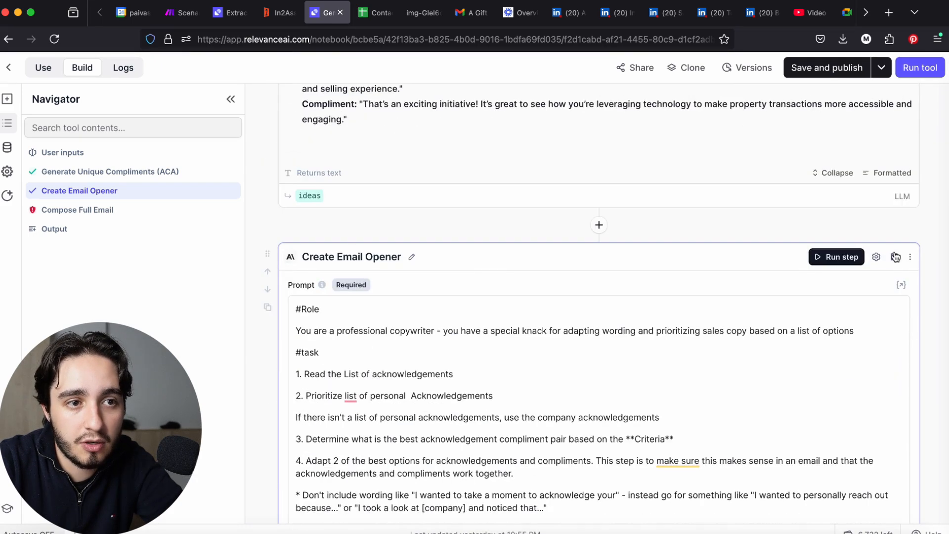
{"action": "left_click", "coordinate": [846, 256]}
{"action": "scroll", "coordinate": [662, 292], "scroll_direction": "down", "scroll_amount": 10}
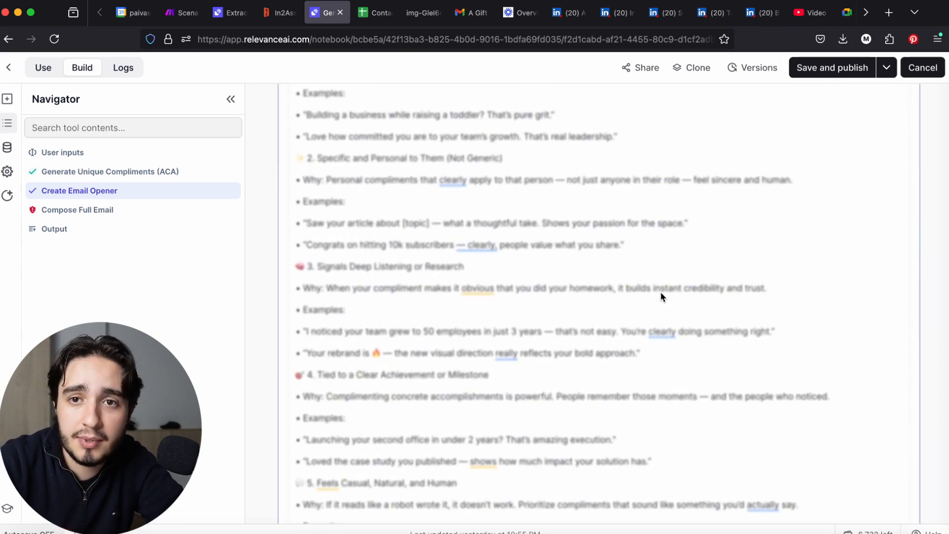
{"action": "scroll", "coordinate": [659, 291], "scroll_direction": "down", "scroll_amount": 10}
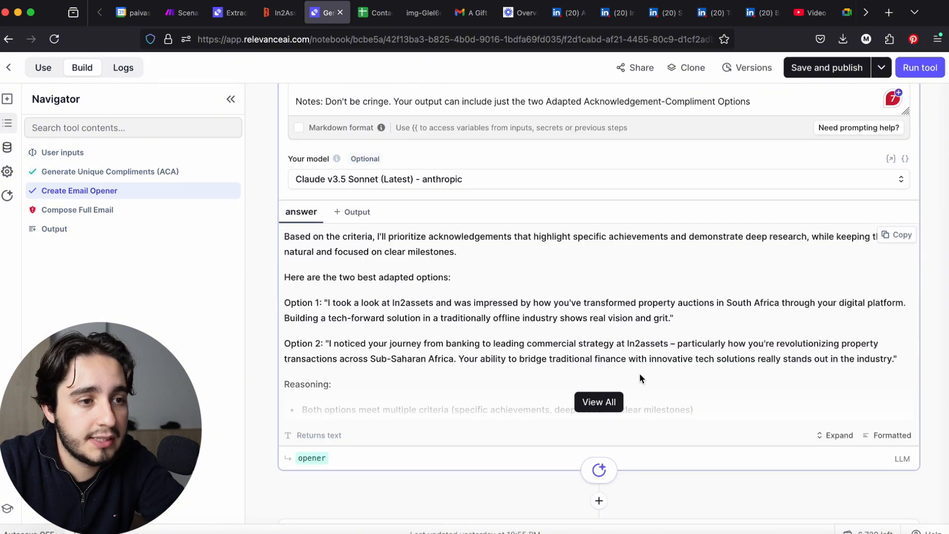
Expand the full Create Email Opener answer and examine the wording of both adapted options
{"action": "left_click", "coordinate": [612, 401]}
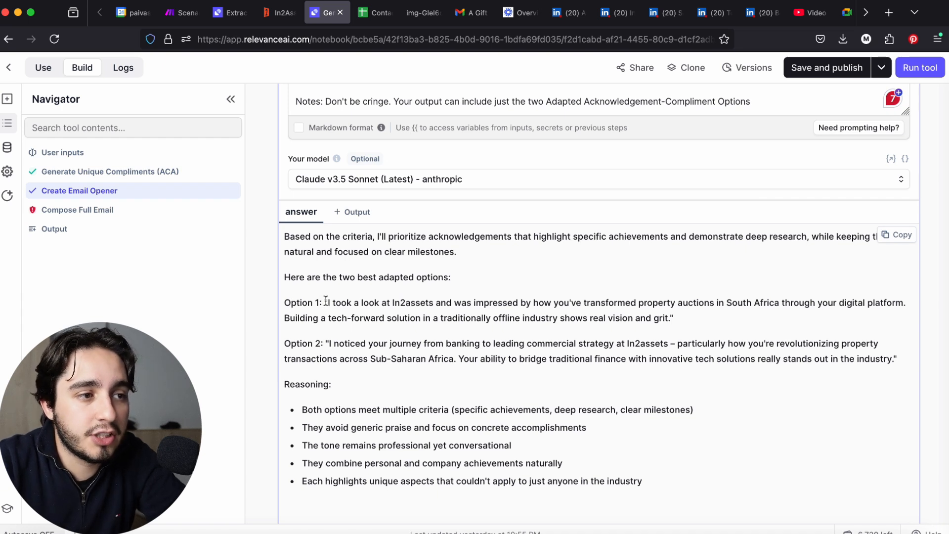
{"action": "left_click_drag", "start_coordinate": [326, 300], "coordinate": [443, 301]}
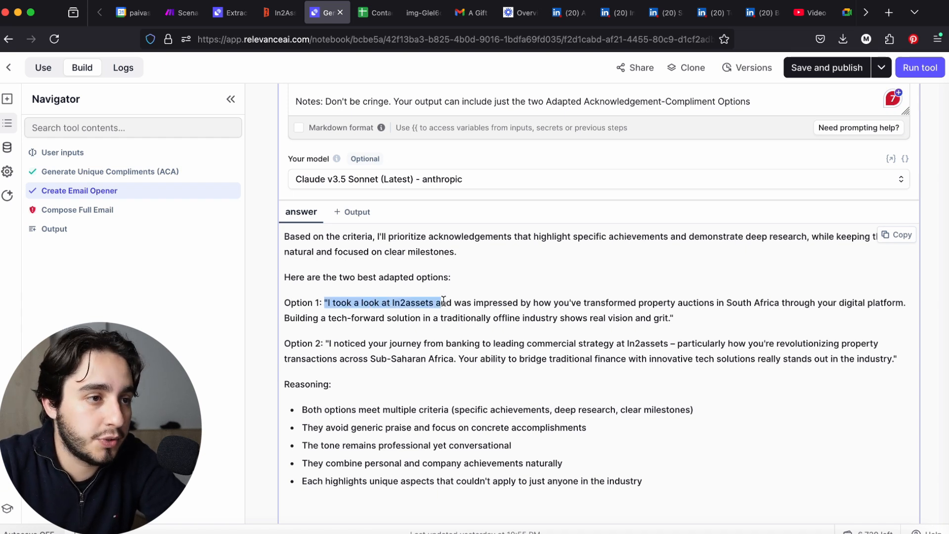
{"action": "left_click_drag", "start_coordinate": [483, 301], "coordinate": [896, 302]}
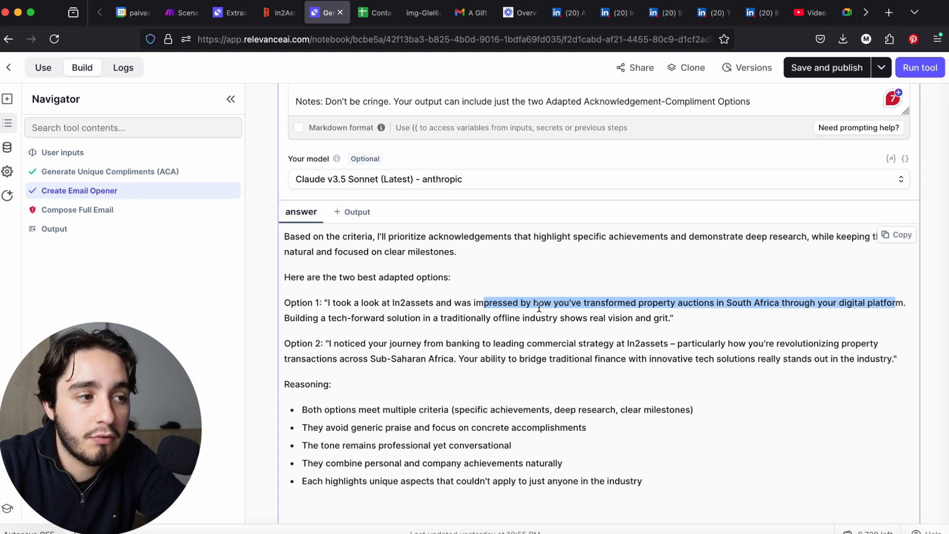
{"action": "left_click_drag", "start_coordinate": [330, 318], "coordinate": [679, 319]}
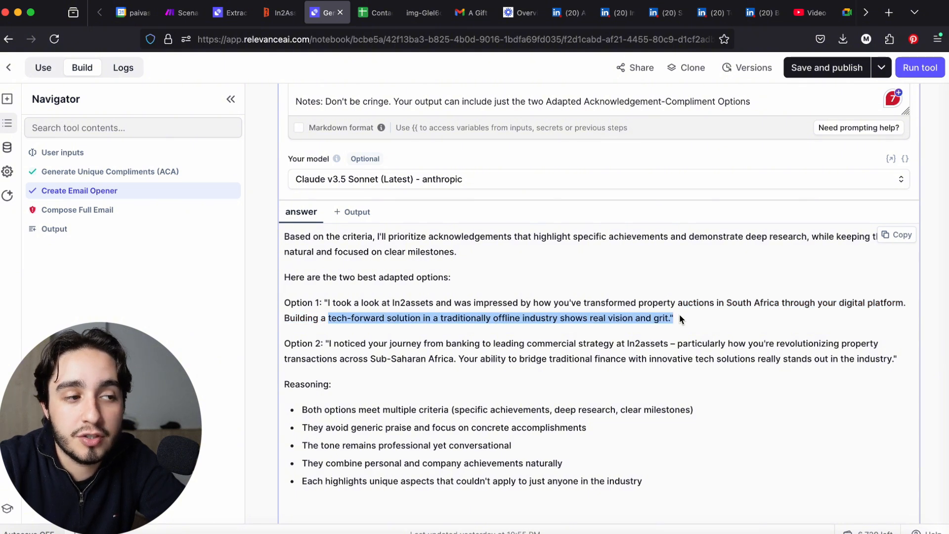
{"action": "scroll", "coordinate": [557, 335], "scroll_direction": "down", "scroll_amount": 1}
{"action": "left_click", "coordinate": [421, 341]}
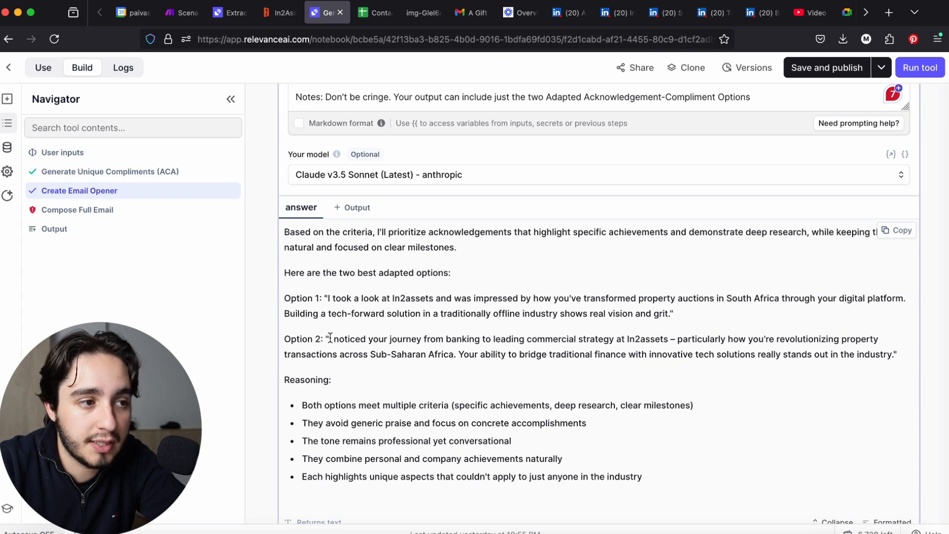
{"action": "left_click_drag", "start_coordinate": [331, 338], "coordinate": [671, 336]}
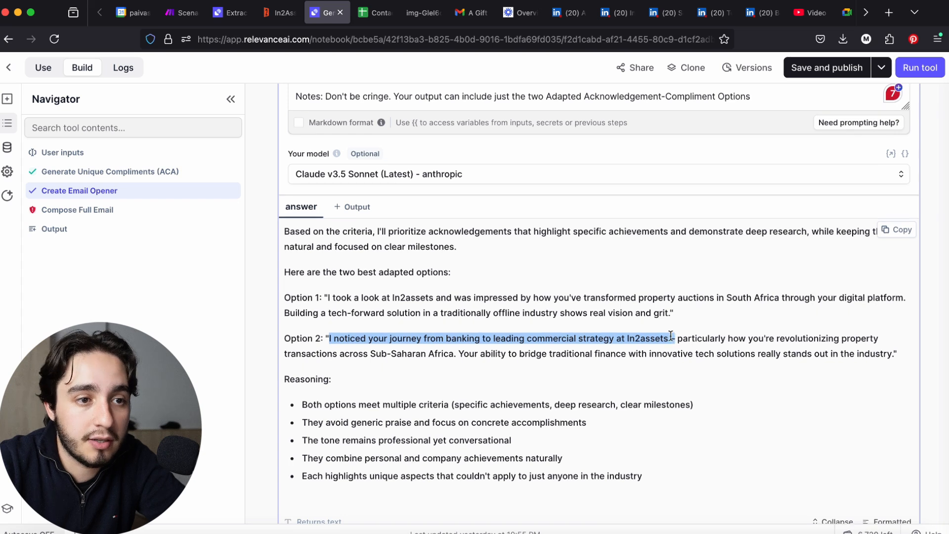
{"action": "left_click_drag", "start_coordinate": [338, 354], "coordinate": [371, 354]}
{"action": "left_click", "coordinate": [371, 354]}
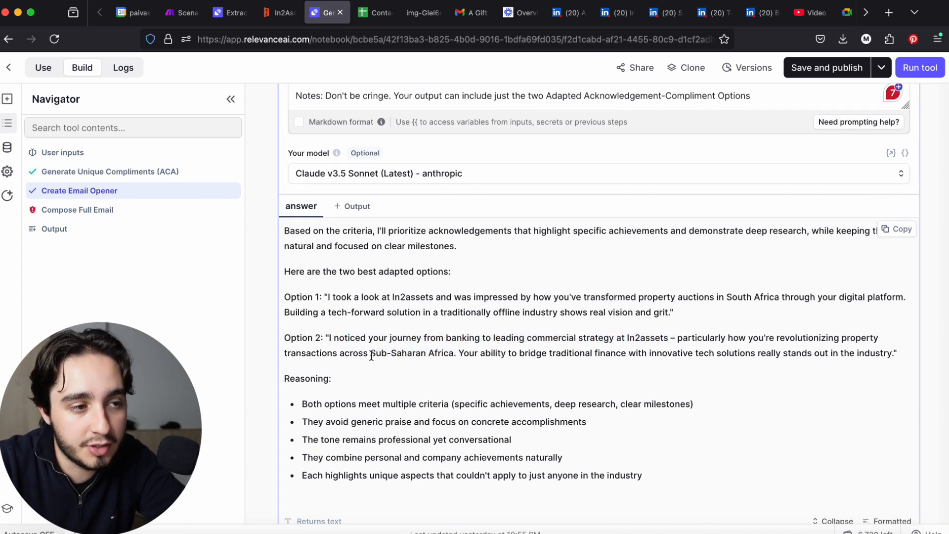
{"action": "left_click_drag", "start_coordinate": [459, 352], "coordinate": [786, 365]}
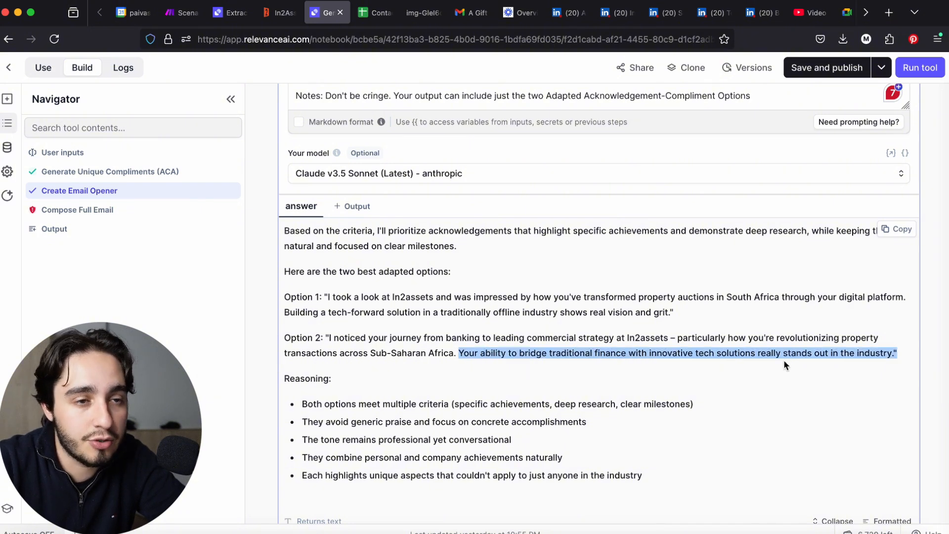
Set the Generate Unique Compliments (ACA) step's model to Claude v3 Haiku from anthropic
{"action": "scroll", "coordinate": [784, 359], "scroll_direction": "up", "scroll_amount": 4}
{"action": "scroll", "coordinate": [775, 354], "scroll_direction": "down", "scroll_amount": 1}
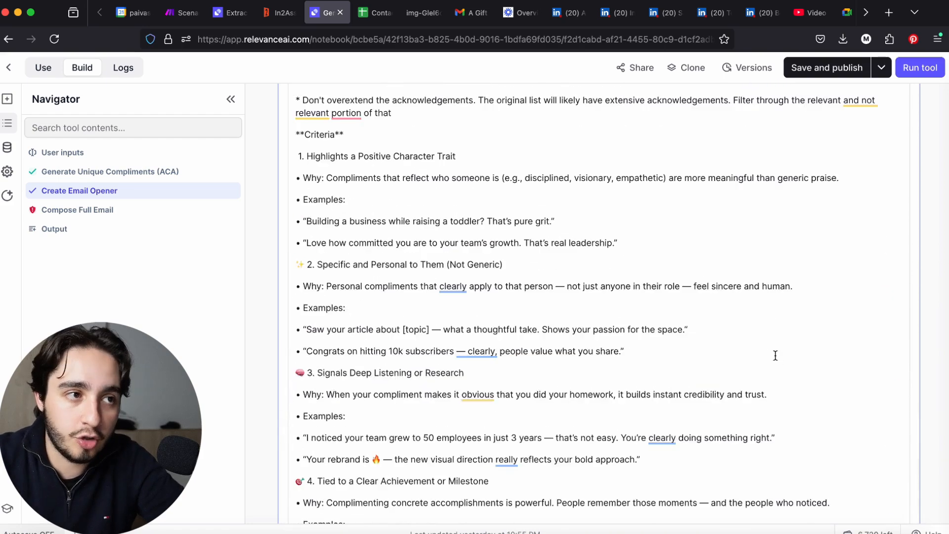
{"action": "scroll", "coordinate": [774, 353], "scroll_direction": "up", "scroll_amount": 7}
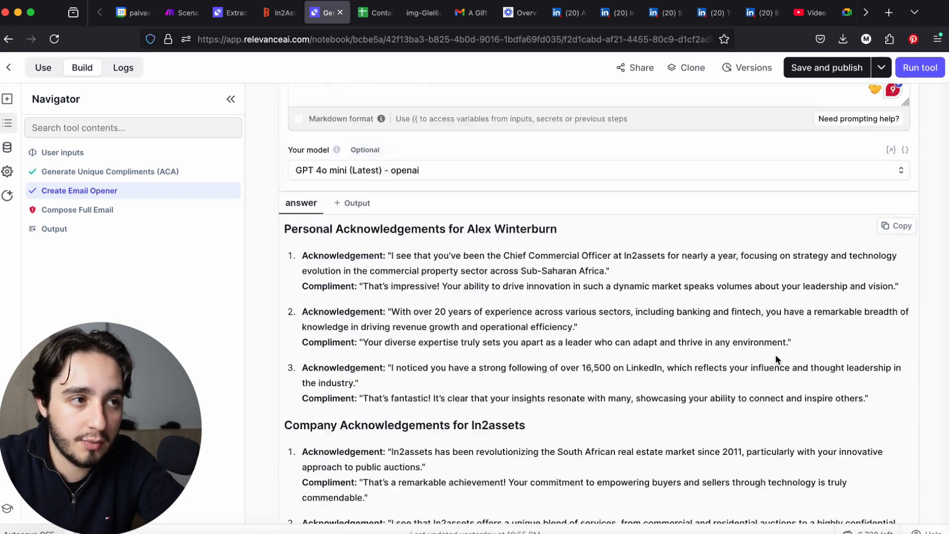
{"action": "scroll", "coordinate": [775, 354], "scroll_direction": "up", "scroll_amount": 4}
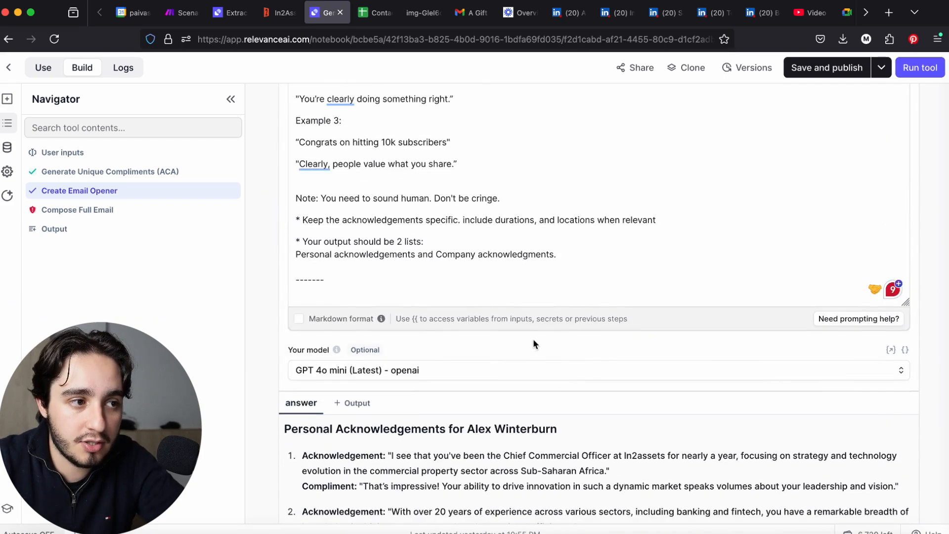
{"action": "left_click", "coordinate": [485, 370]}
{"action": "left_click", "coordinate": [577, 183]}
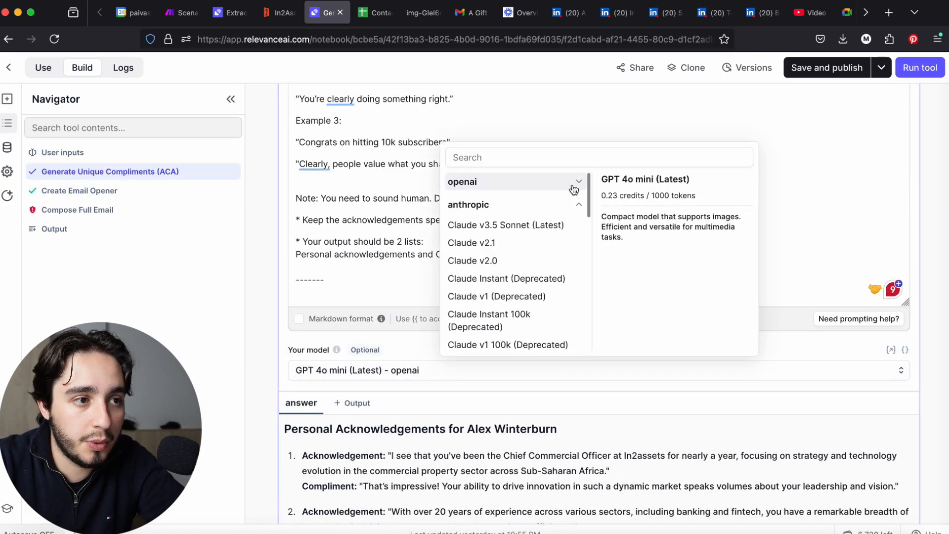
{"action": "scroll", "coordinate": [500, 249], "scroll_direction": "down", "scroll_amount": 2}
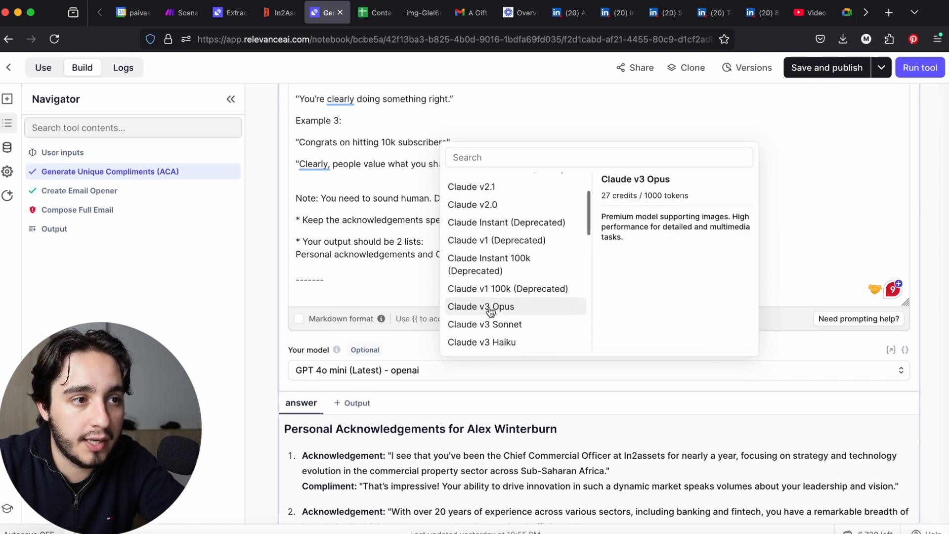
{"action": "scroll", "coordinate": [490, 309], "scroll_direction": "down", "scroll_amount": 1}
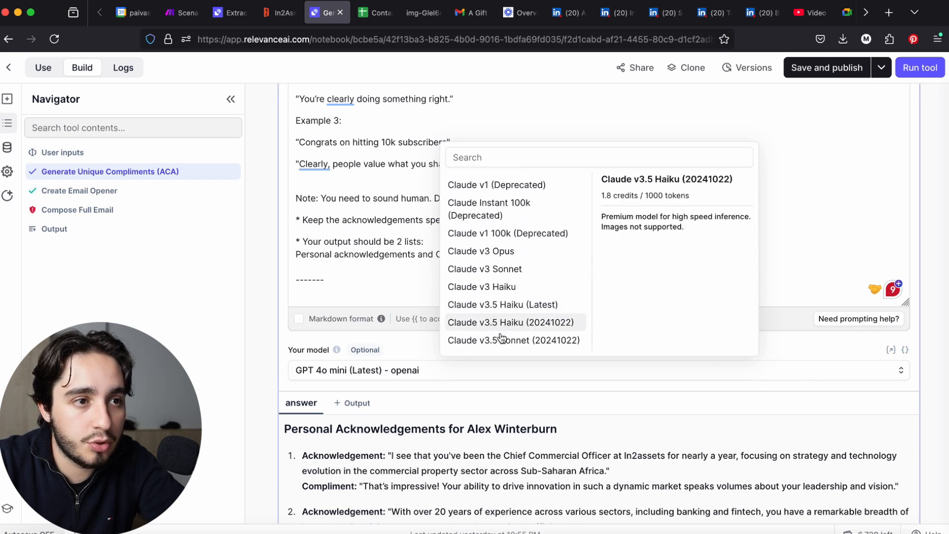
{"action": "left_click", "coordinate": [495, 287]}
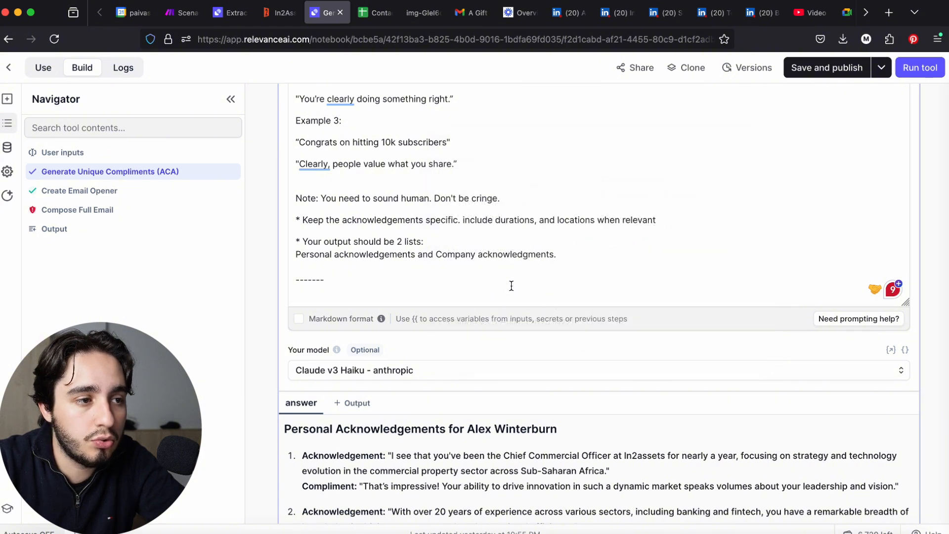
Rerun the Generate Unique Compliments (ACA) step with Claude v3 Haiku and bring its answer into view
{"action": "scroll", "coordinate": [514, 284], "scroll_direction": "up", "scroll_amount": 10}
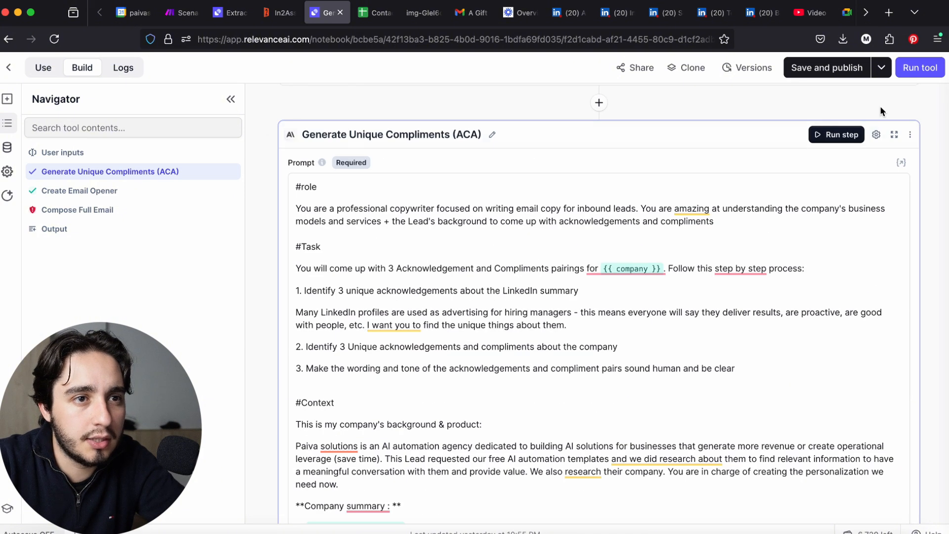
{"action": "left_click", "coordinate": [812, 132]}
{"action": "scroll", "coordinate": [678, 228], "scroll_direction": "down", "scroll_amount": 15}
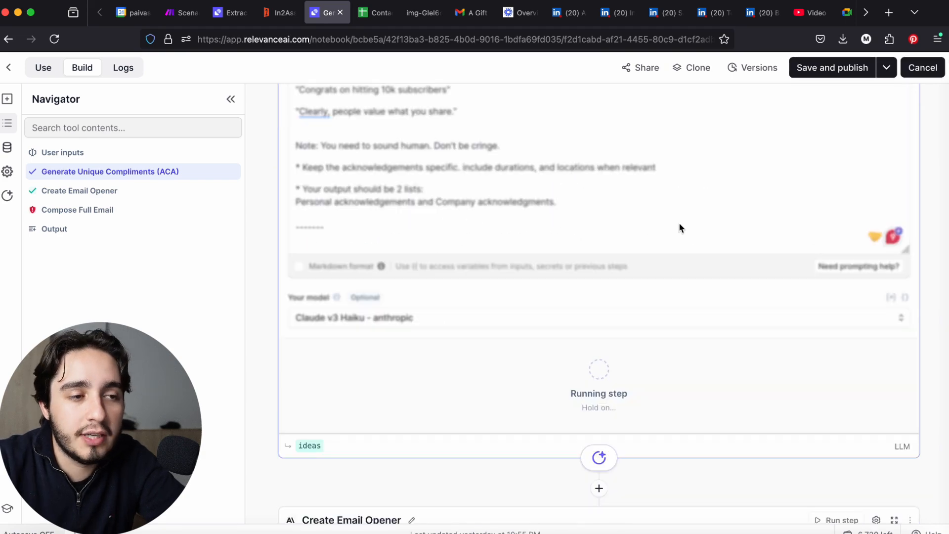
{"action": "scroll", "coordinate": [679, 224], "scroll_direction": "down", "scroll_amount": 4}
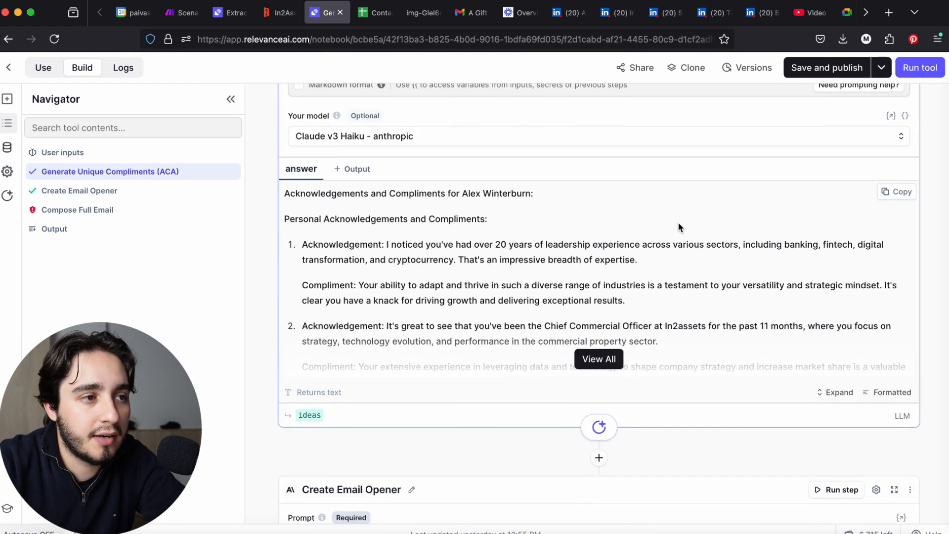
{"action": "scroll", "coordinate": [679, 223], "scroll_direction": "down", "scroll_amount": 5}
Rerun the Create Email Opener step on the Haiku-generated compliments and expand its full answer
{"action": "left_click", "coordinate": [831, 274]}
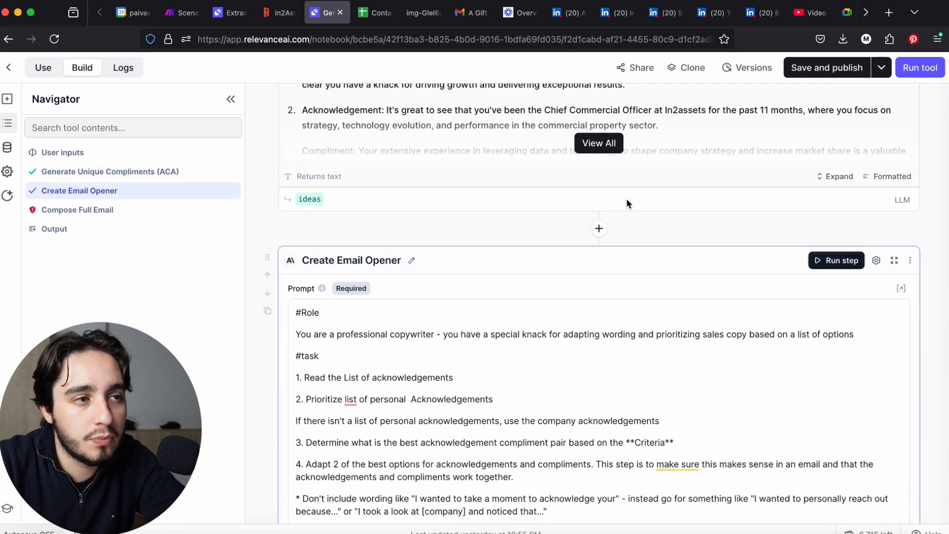
{"action": "scroll", "coordinate": [627, 199], "scroll_direction": "up", "scroll_amount": 2}
{"action": "scroll", "coordinate": [589, 198], "scroll_direction": "up", "scroll_amount": 3}
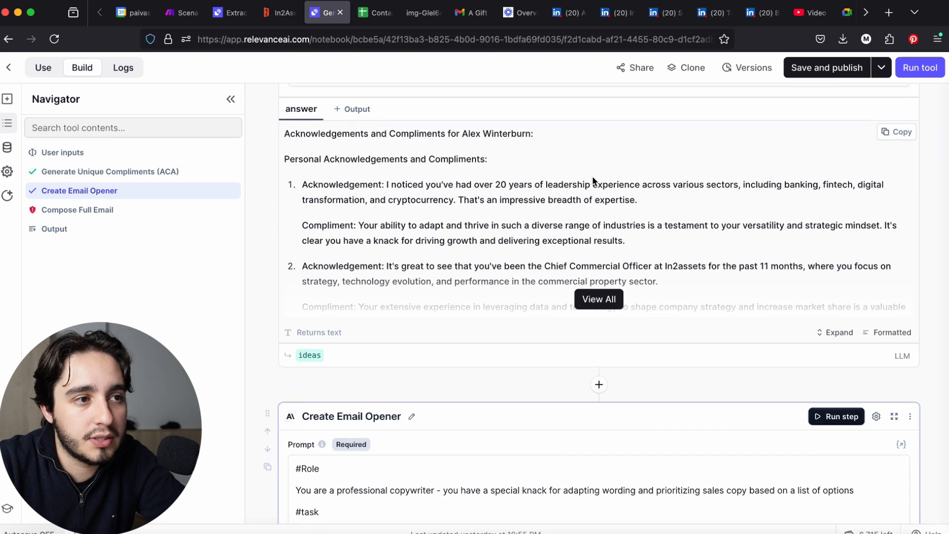
{"action": "scroll", "coordinate": [767, 328], "scroll_direction": "down", "scroll_amount": 15}
{"action": "scroll", "coordinate": [815, 239], "scroll_direction": "up", "scroll_amount": 10}
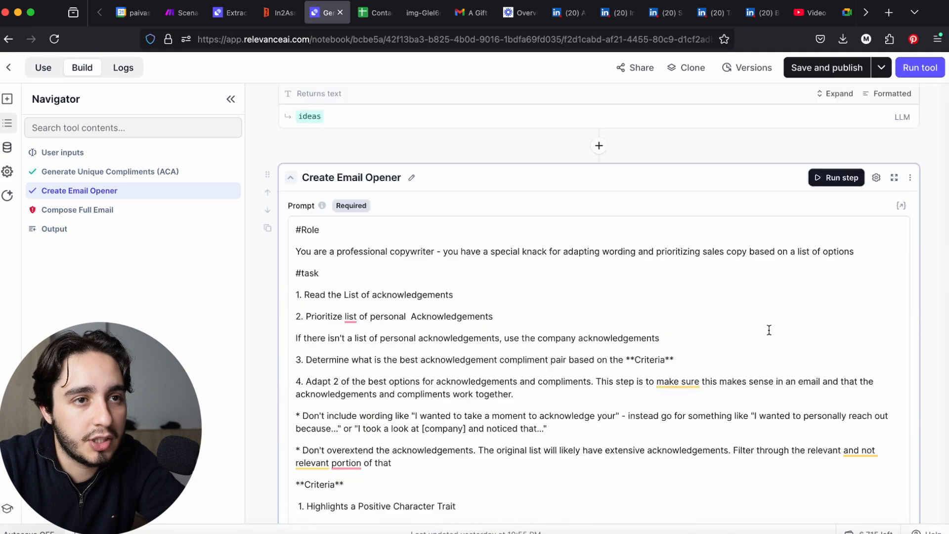
{"action": "left_click", "coordinate": [837, 194]}
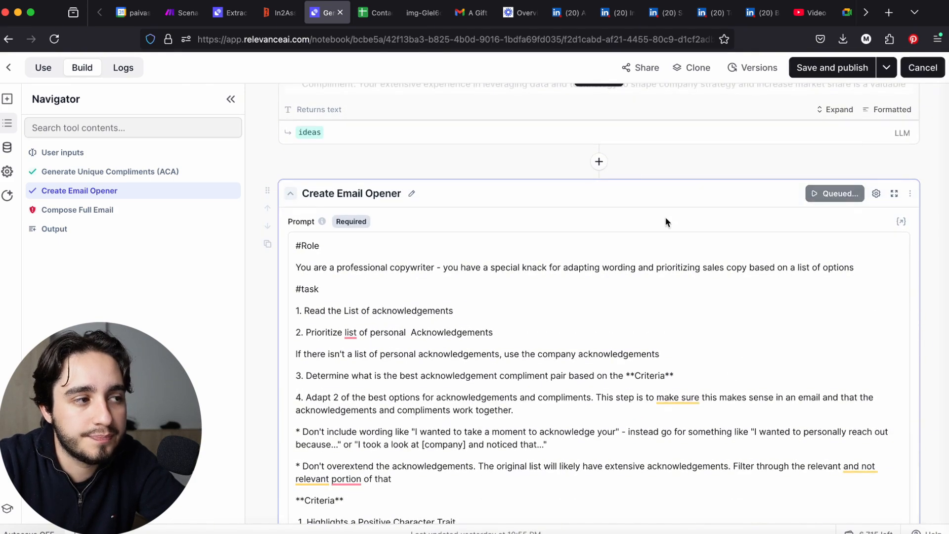
{"action": "scroll", "coordinate": [642, 272], "scroll_direction": "down", "scroll_amount": 10}
{"action": "left_click", "coordinate": [614, 336]}
{"action": "scroll", "coordinate": [611, 330], "scroll_direction": "up", "scroll_amount": 1}
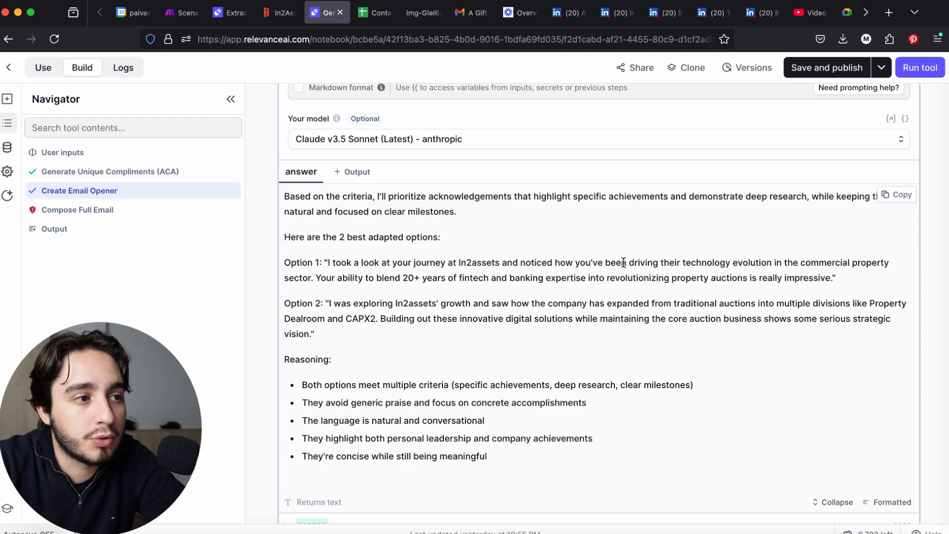
Set the Generate Unique Compliments (ACA) step's model to Claude v3.5 Sonnet (Latest) from anthropic
{"action": "scroll", "coordinate": [339, 316], "scroll_direction": "up", "scroll_amount": 10}
{"action": "scroll", "coordinate": [339, 316], "scroll_direction": "up", "scroll_amount": 15}
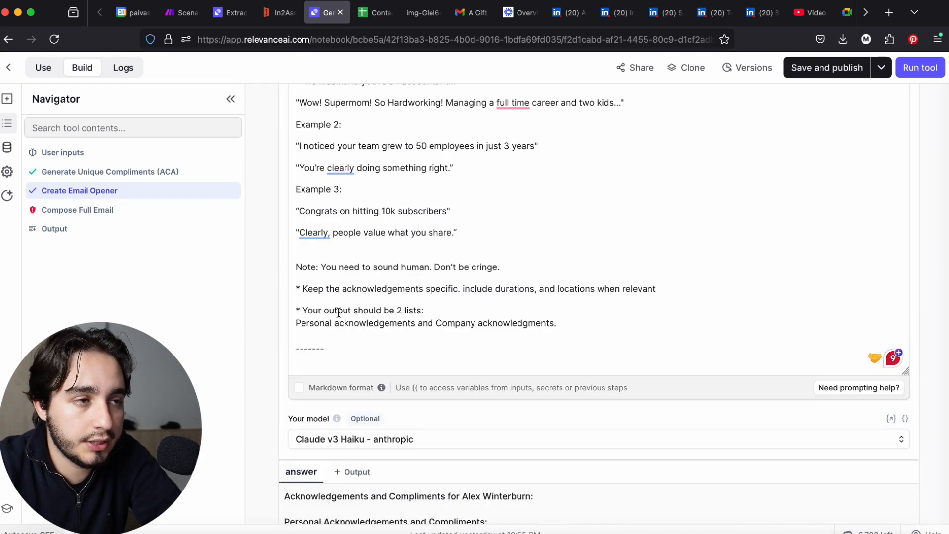
{"action": "scroll", "coordinate": [338, 312], "scroll_direction": "up", "scroll_amount": 3}
{"action": "scroll", "coordinate": [339, 313], "scroll_direction": "down", "scroll_amount": 15}
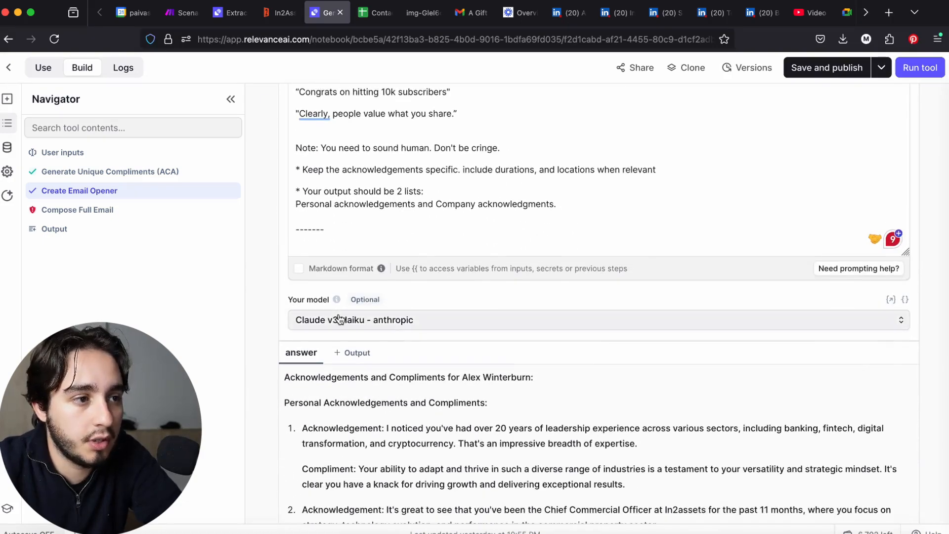
{"action": "left_click", "coordinate": [341, 318]}
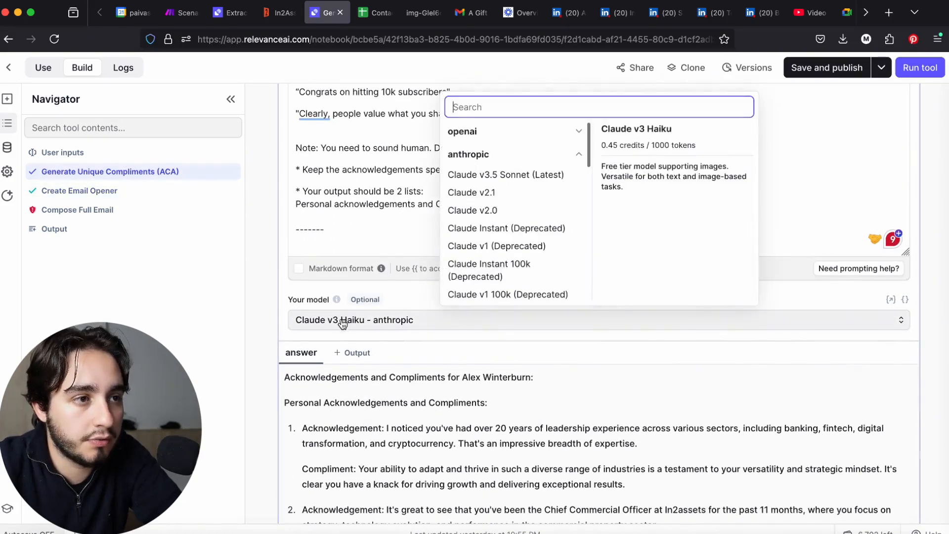
{"action": "left_click", "coordinate": [510, 173]}
Rerun the Generate Unique Compliments (ACA) step with Claude v3.5 Sonnet (Latest), followed by the Create Email Opener step
{"action": "scroll", "coordinate": [909, 333], "scroll_direction": "up", "scroll_amount": 10}
{"action": "scroll", "coordinate": [907, 329], "scroll_direction": "down", "scroll_amount": 2}
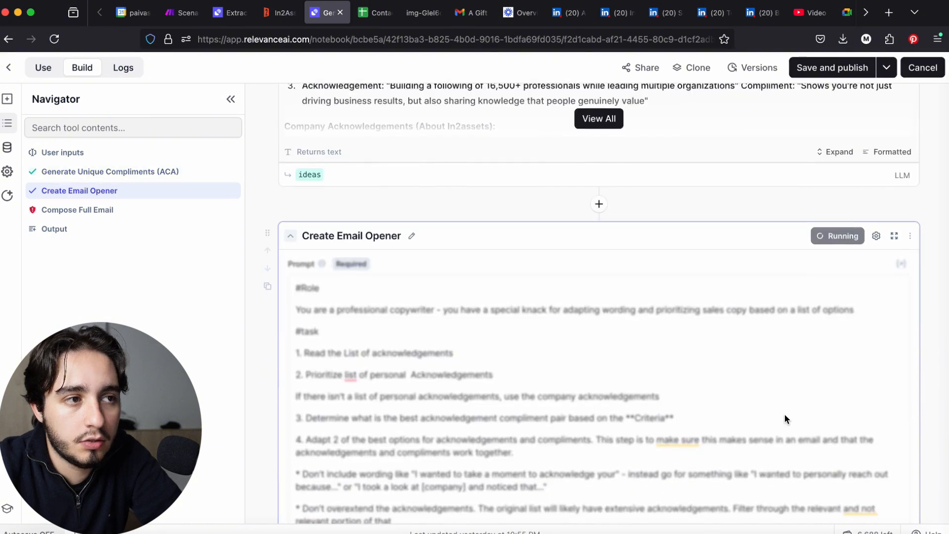
{"action": "scroll", "coordinate": [784, 414], "scroll_direction": "down", "scroll_amount": 1}
{"action": "scroll", "coordinate": [784, 415], "scroll_direction": "up", "scroll_amount": 3}
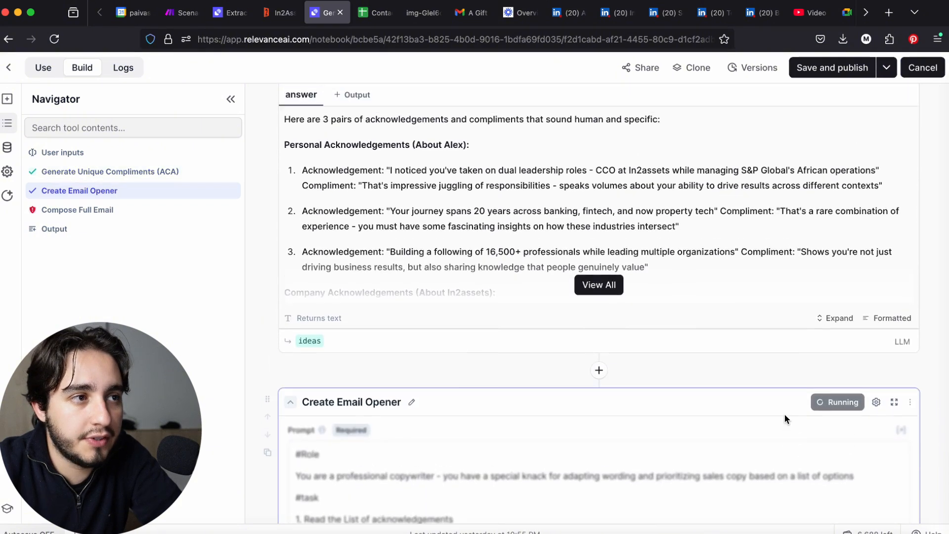
Review the new ACA compliments and examine both adapted acknowledgement-compliment options in the full Create Email Opener answer
{"action": "scroll", "coordinate": [785, 415], "scroll_direction": "up", "scroll_amount": 3}
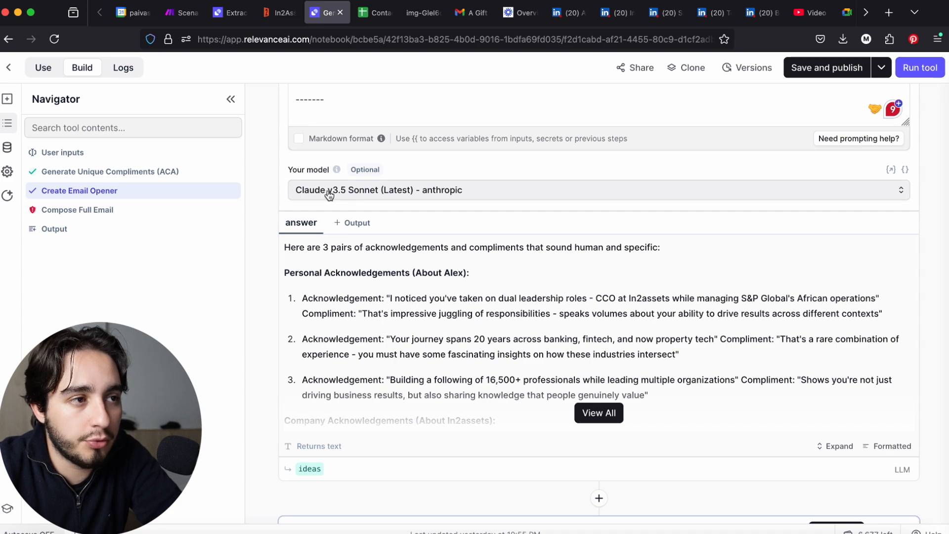
{"action": "scroll", "coordinate": [449, 205], "scroll_direction": "down", "scroll_amount": 12}
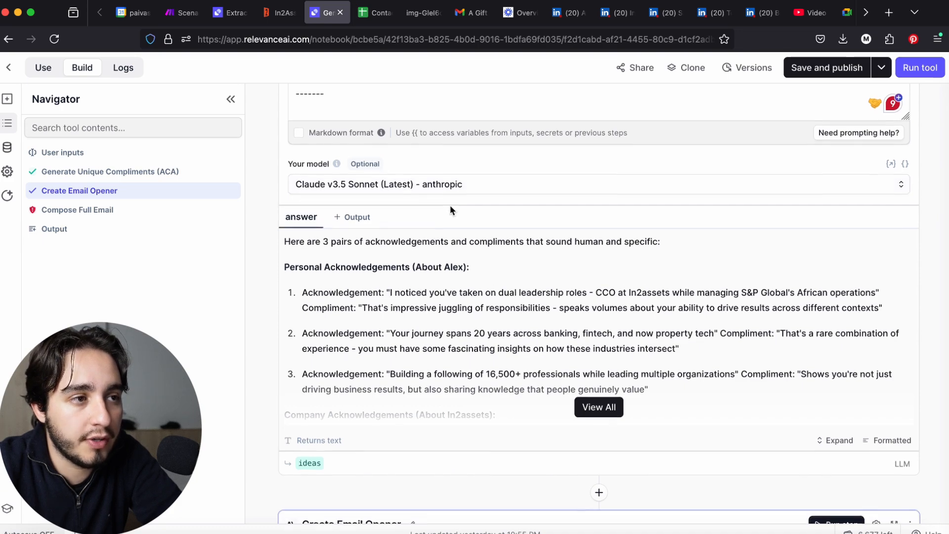
{"action": "scroll", "coordinate": [449, 205], "scroll_direction": "down", "scroll_amount": 10}
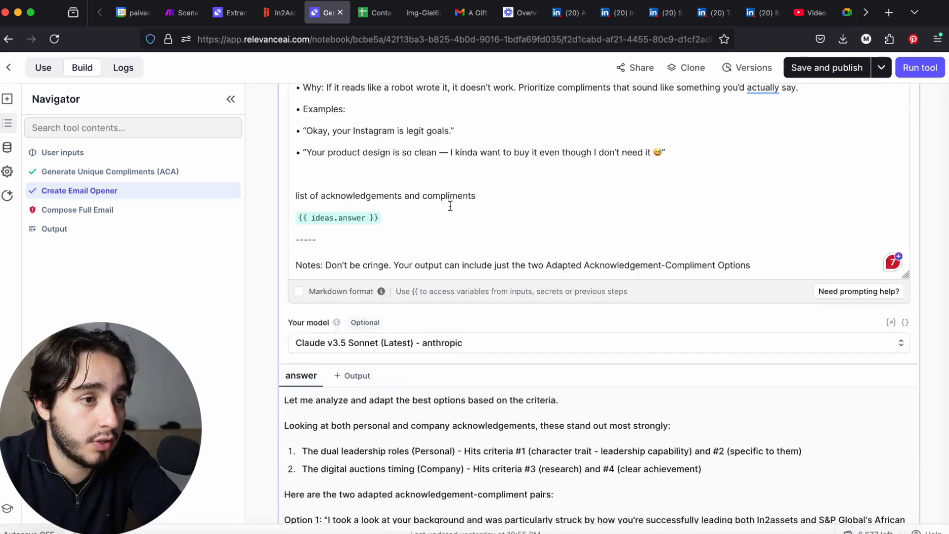
{"action": "scroll", "coordinate": [450, 205], "scroll_direction": "up", "scroll_amount": 2}
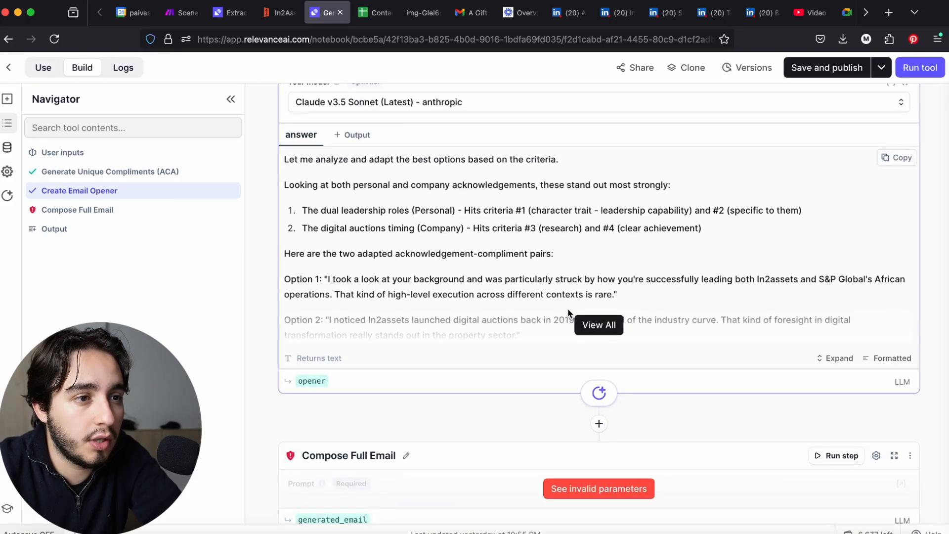
{"action": "left_click", "coordinate": [599, 325]}
{"action": "scroll", "coordinate": [595, 316], "scroll_direction": "down", "scroll_amount": 3}
{"action": "scroll", "coordinate": [595, 317], "scroll_direction": "up", "scroll_amount": 1}
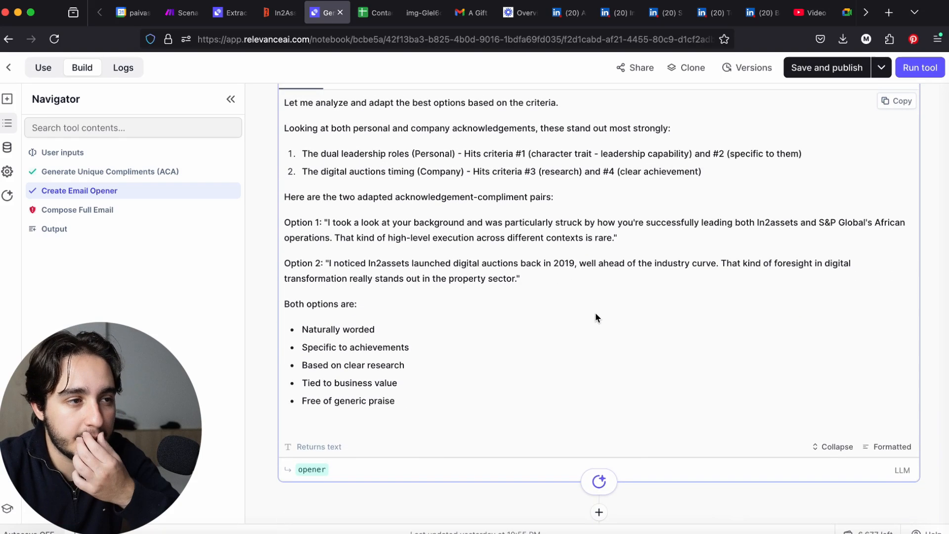
{"action": "scroll", "coordinate": [595, 317], "scroll_direction": "up", "scroll_amount": 1}
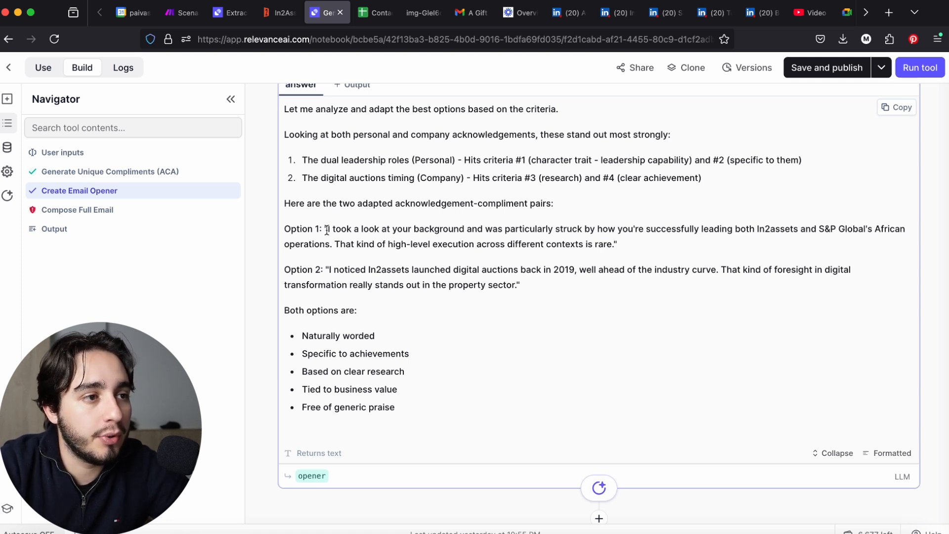
{"action": "scroll", "coordinate": [326, 229], "scroll_direction": "up", "scroll_amount": 1}
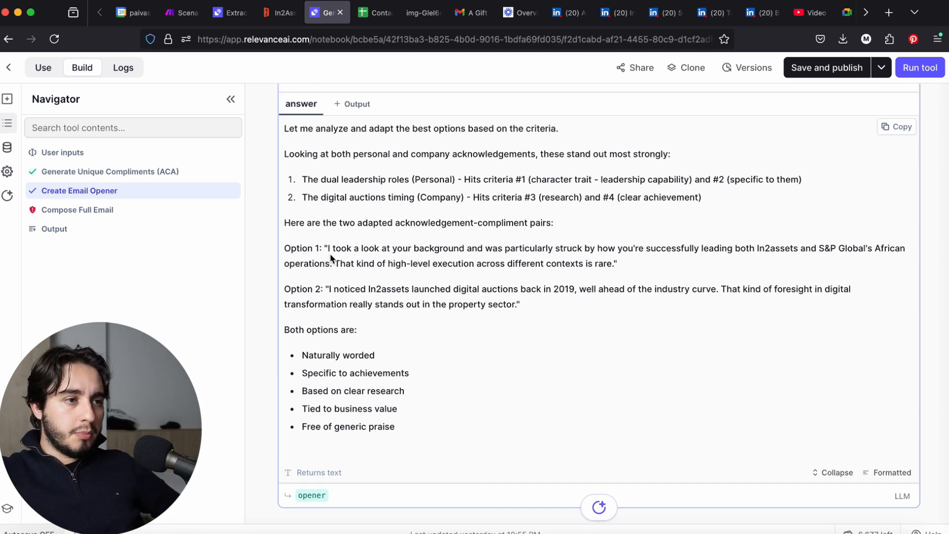
{"action": "left_click_drag", "start_coordinate": [329, 250], "coordinate": [468, 262]}
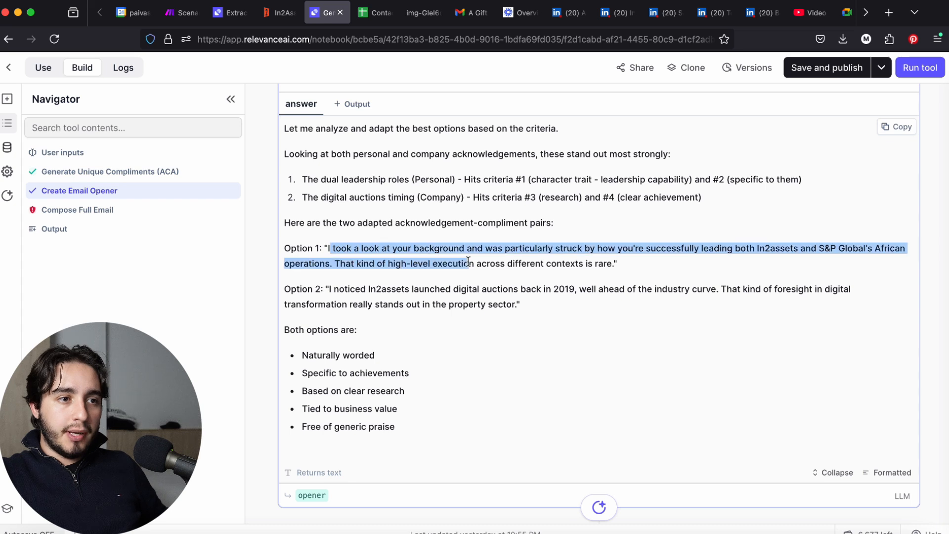
{"action": "left_click", "coordinate": [561, 263]}
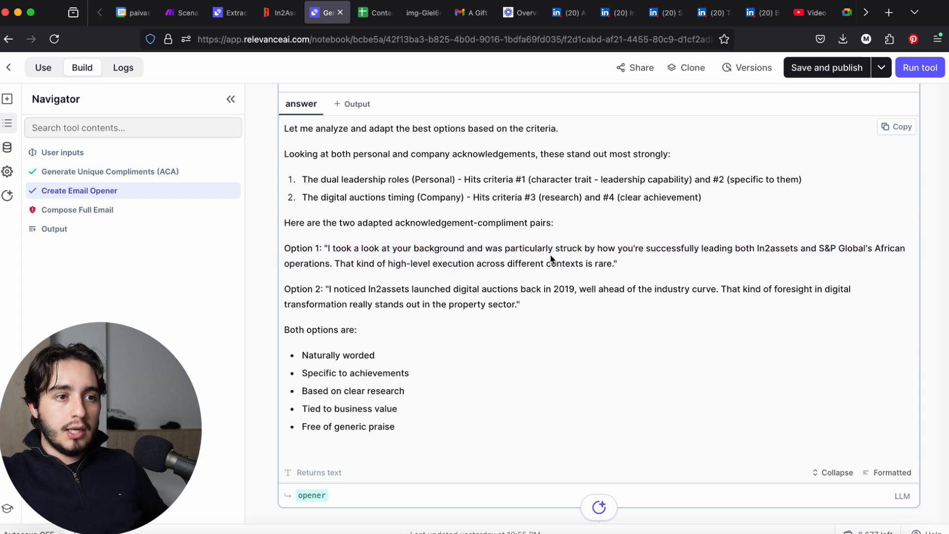
Examine the leadership and high-level execution wording in Option 1 and the digital auctions acknowledgement in Option 2 of the opener answer
{"action": "left_click_drag", "start_coordinate": [633, 249], "coordinate": [852, 247]}
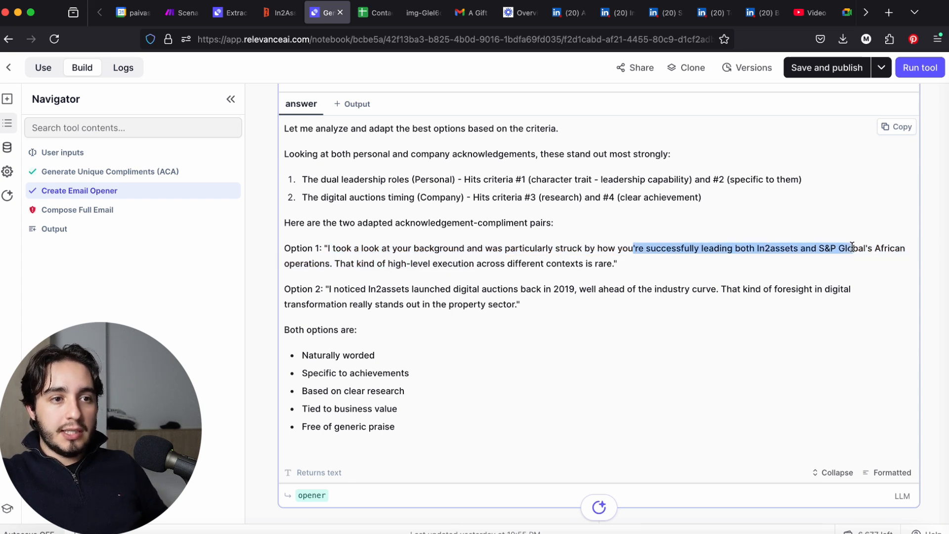
{"action": "left_click", "coordinate": [884, 246]}
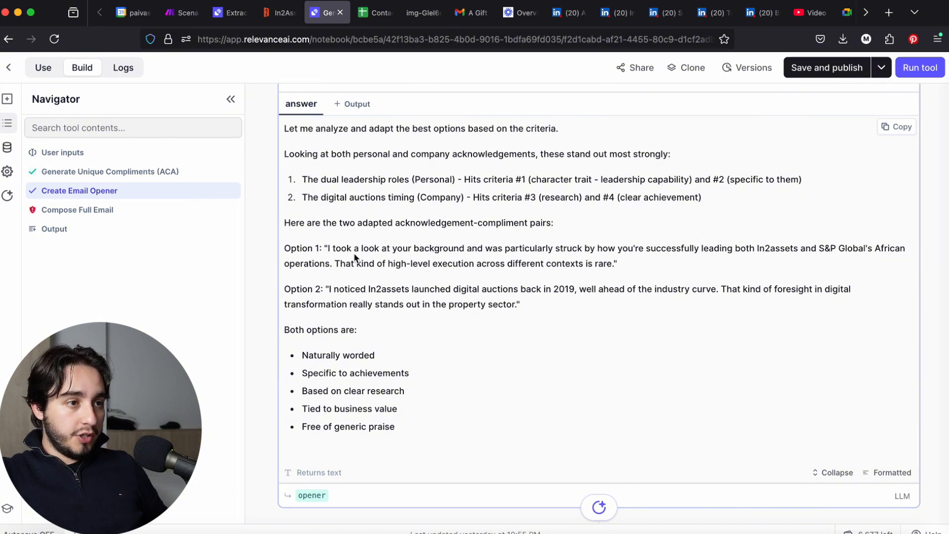
{"action": "left_click_drag", "start_coordinate": [339, 262], "coordinate": [614, 267]}
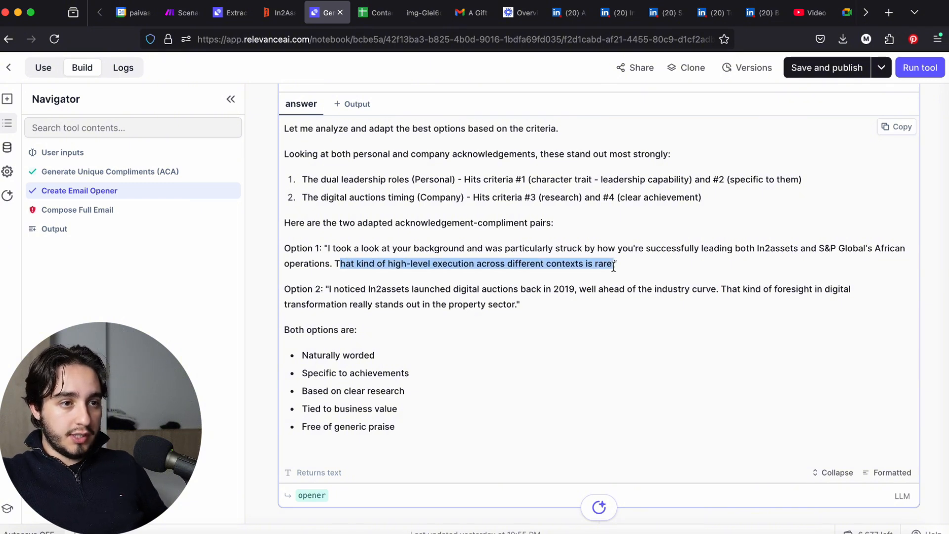
{"action": "left_click", "coordinate": [595, 273]}
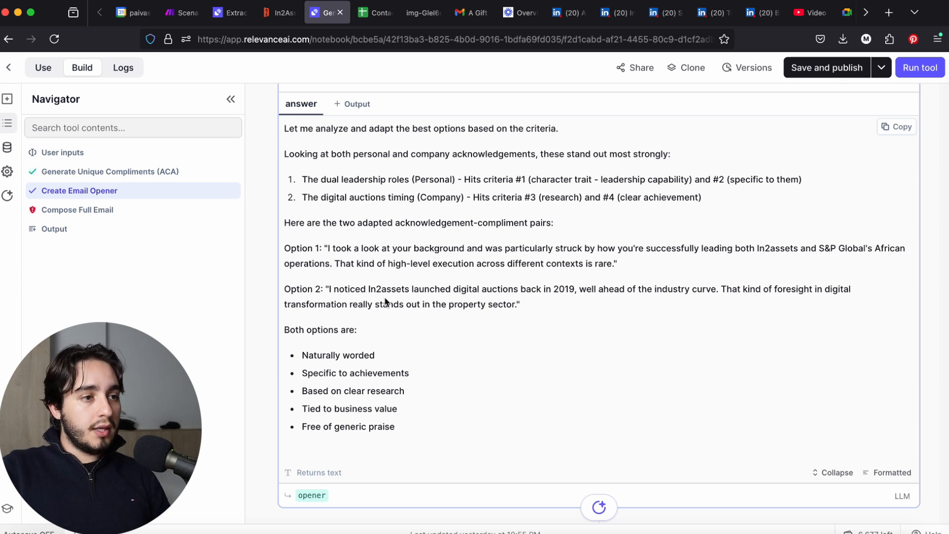
{"action": "left_click_drag", "start_coordinate": [328, 289], "coordinate": [519, 292]}
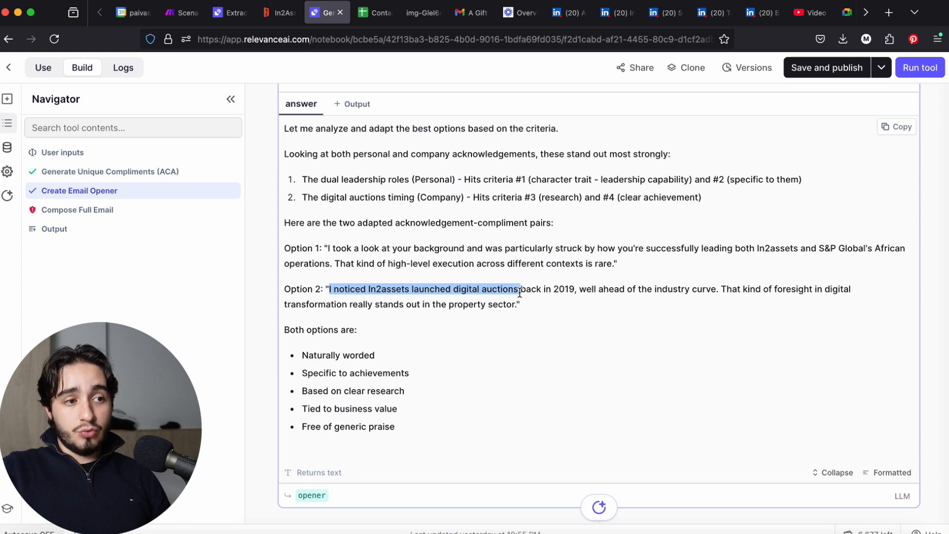
{"action": "left_click", "coordinate": [520, 305]}
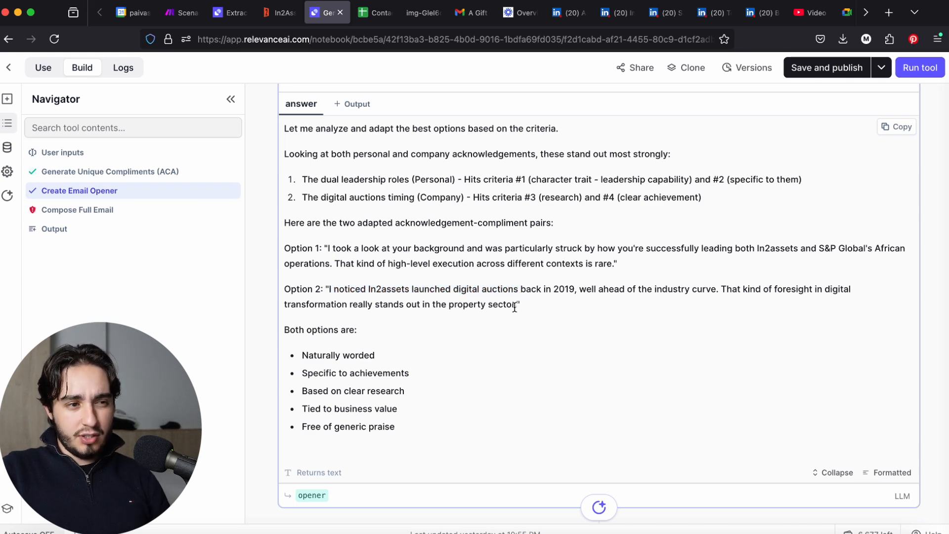
Review the tool's user inputs, checking the lead's summary in the Recipient Background input that feeds the opener
{"action": "scroll", "coordinate": [515, 307], "scroll_direction": "up", "scroll_amount": 5}
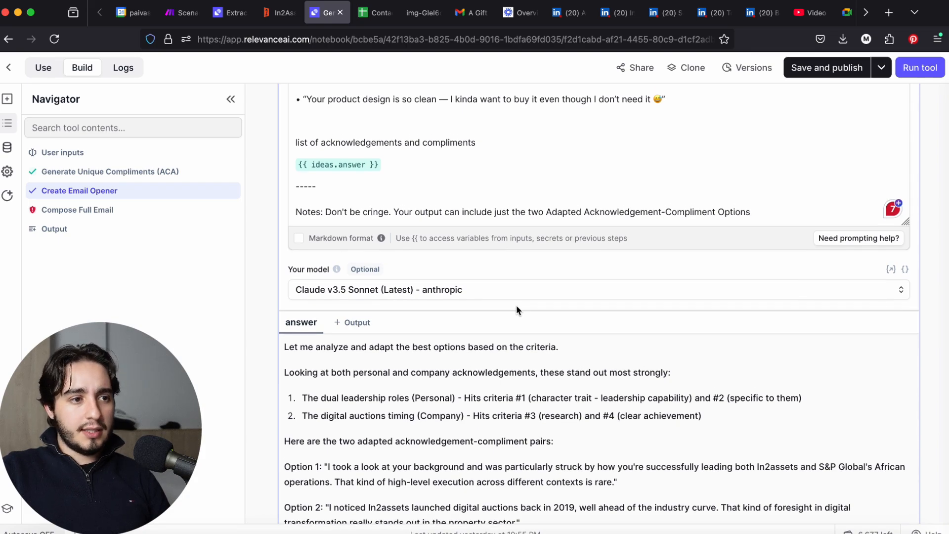
{"action": "scroll", "coordinate": [516, 309], "scroll_direction": "up", "scroll_amount": 12}
{"action": "scroll", "coordinate": [566, 247], "scroll_direction": "up", "scroll_amount": 15}
{"action": "scroll", "coordinate": [547, 243], "scroll_direction": "up", "scroll_amount": 15}
{"action": "scroll", "coordinate": [546, 244], "scroll_direction": "down", "scroll_amount": 8}
{"action": "scroll", "coordinate": [546, 245], "scroll_direction": "down", "scroll_amount": 5}
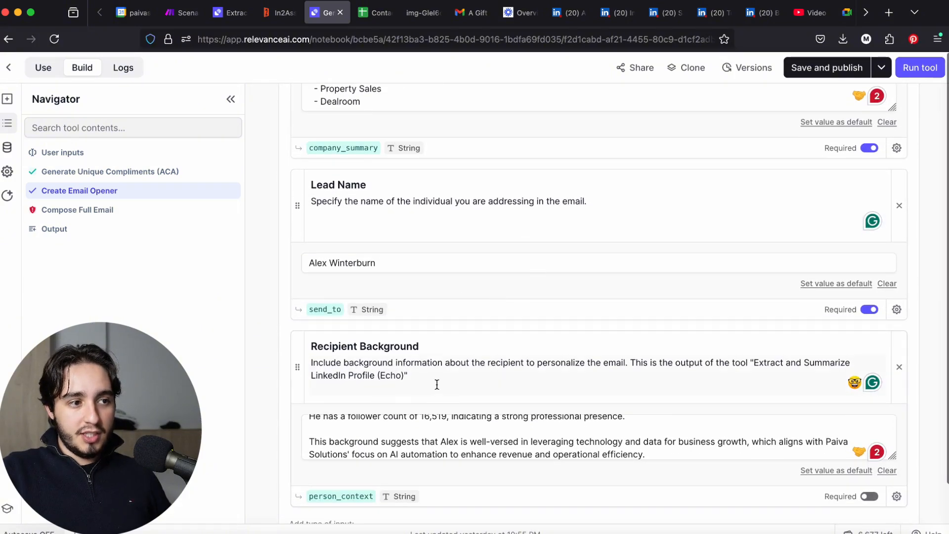
{"action": "scroll", "coordinate": [437, 385], "scroll_direction": "down", "scroll_amount": 2}
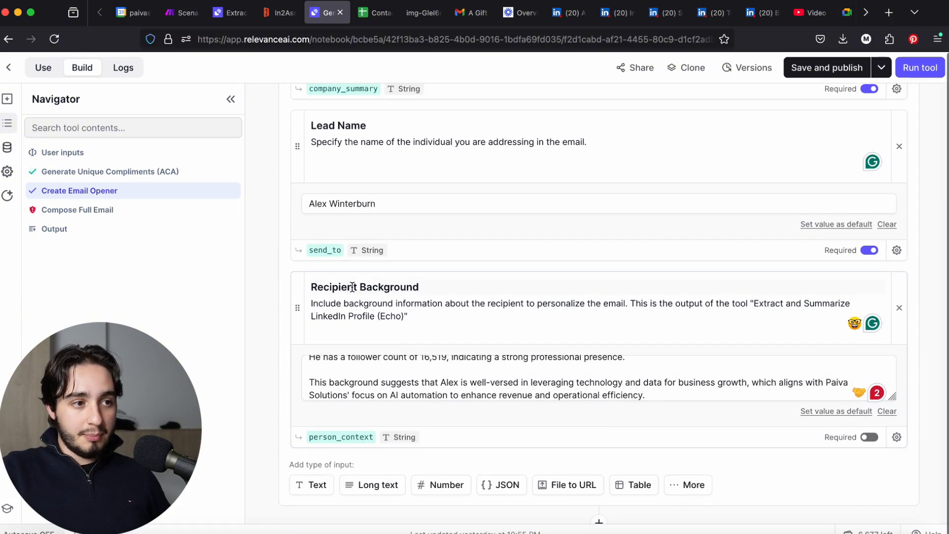
{"action": "left_click", "coordinate": [355, 287]}
{"action": "scroll", "coordinate": [449, 371], "scroll_direction": "down", "scroll_amount": 1}
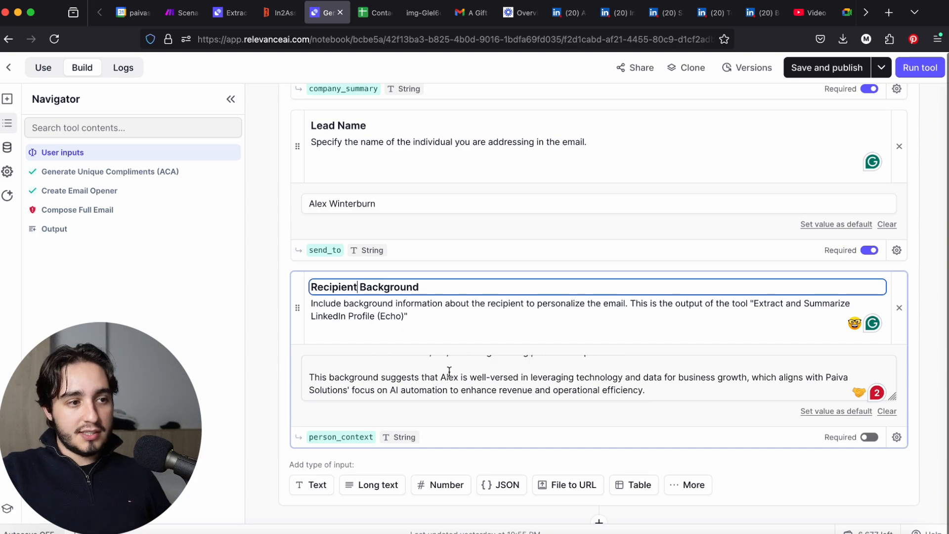
Review the context variables in the Generate Unique Compliments (ACA) prompt and return to the Create Email Opener answer
{"action": "scroll", "coordinate": [449, 371], "scroll_direction": "down", "scroll_amount": 15}
{"action": "scroll", "coordinate": [464, 340], "scroll_direction": "down", "scroll_amount": 15}
{"action": "scroll", "coordinate": [464, 340], "scroll_direction": "up", "scroll_amount": 20}
{"action": "scroll", "coordinate": [464, 340], "scroll_direction": "down", "scroll_amount": 6}
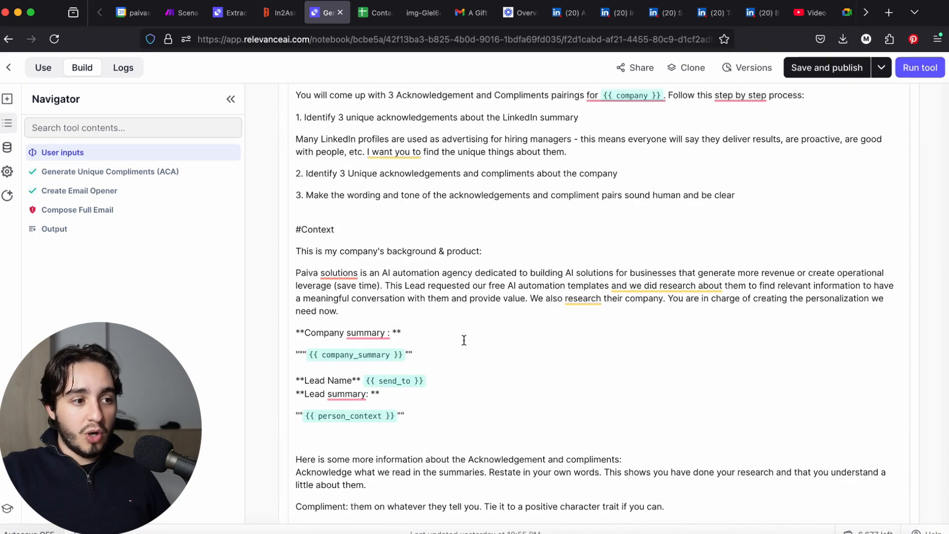
{"action": "scroll", "coordinate": [464, 340], "scroll_direction": "down", "scroll_amount": 15}
{"action": "scroll", "coordinate": [464, 340], "scroll_direction": "down", "scroll_amount": 1}
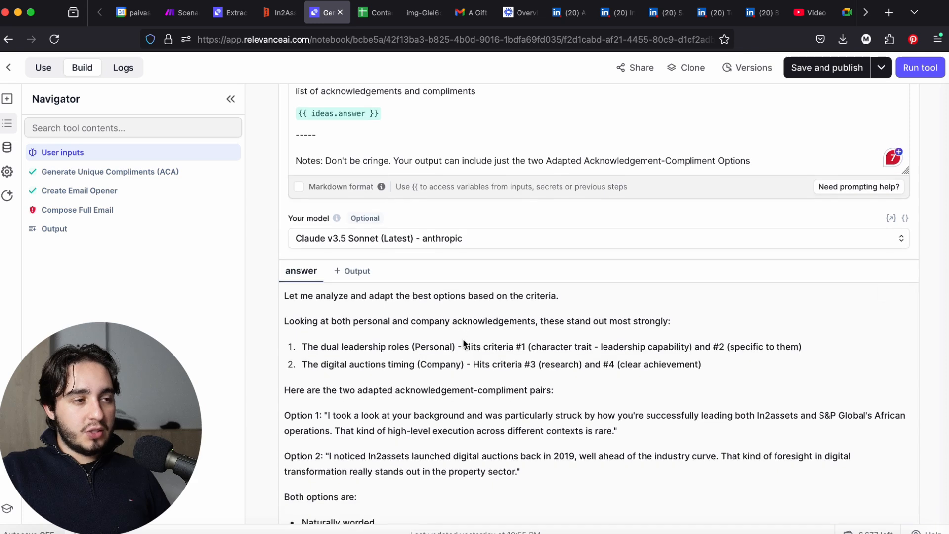